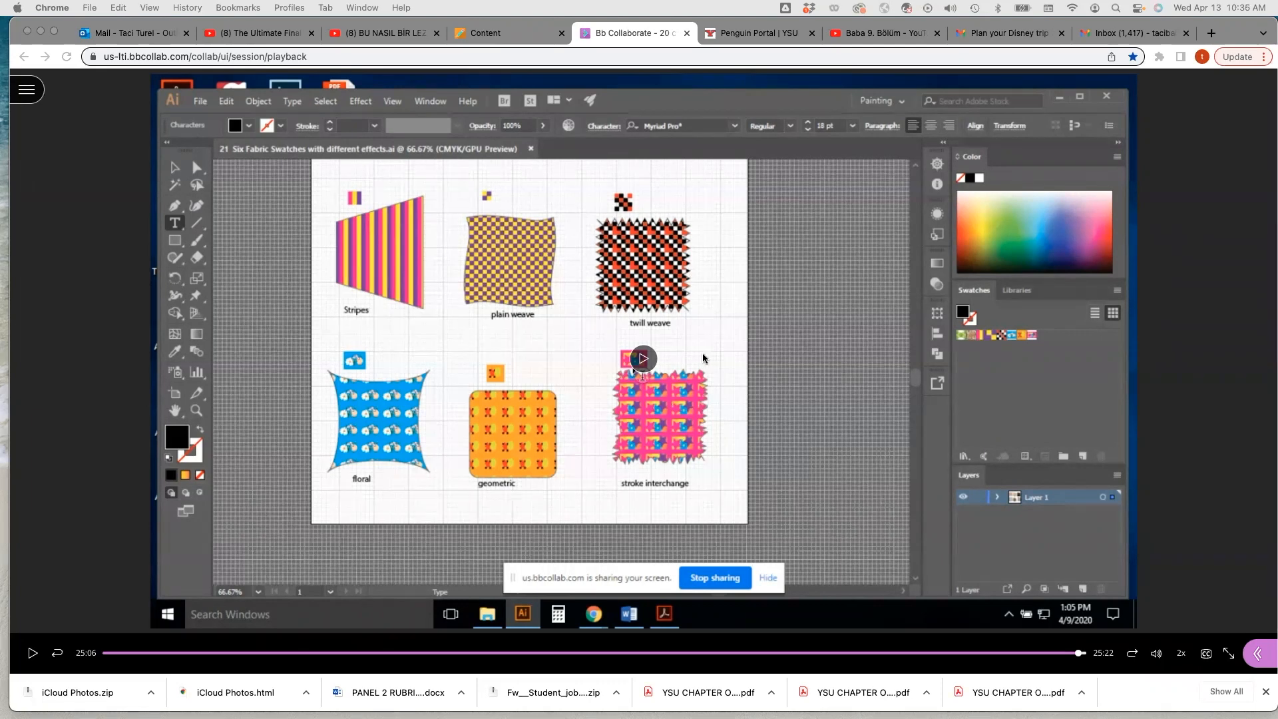
# Switch to Illustrator and create a new Letter document, 11 x 8.5 in.
pyautogui.press('super+Tab')
pyautogui.click(41, 118)
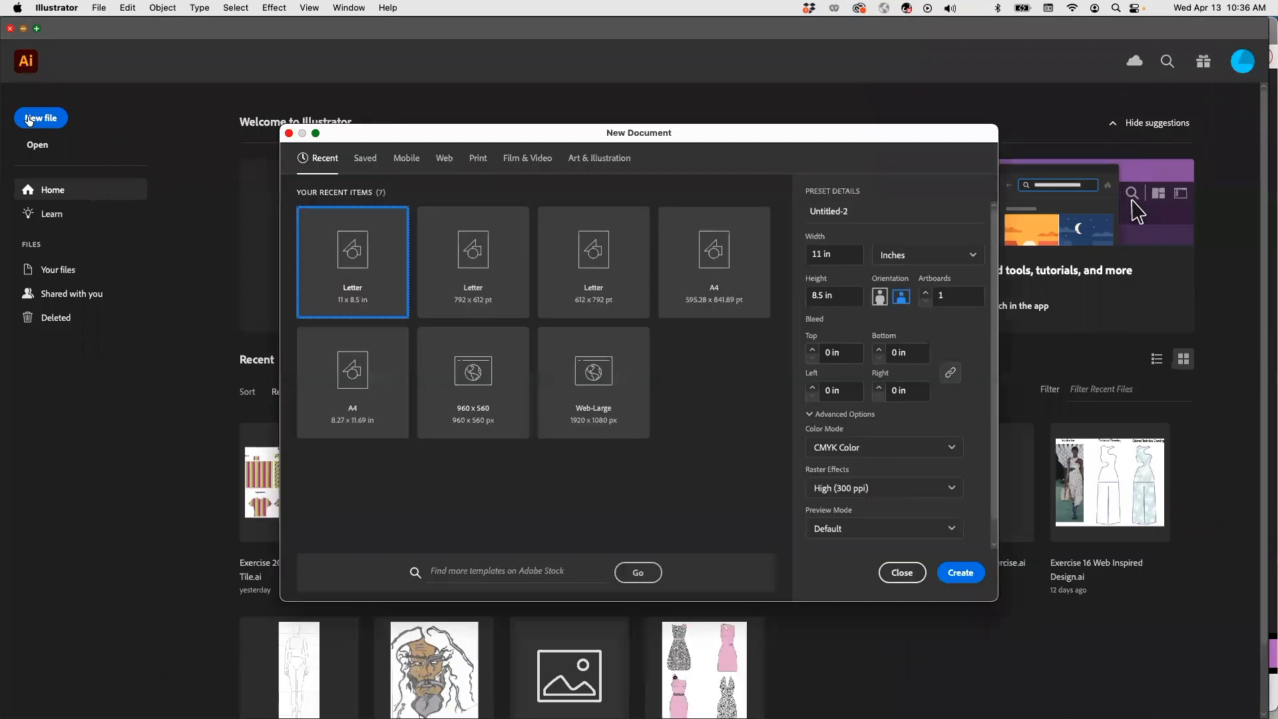
pyautogui.click(960, 573)
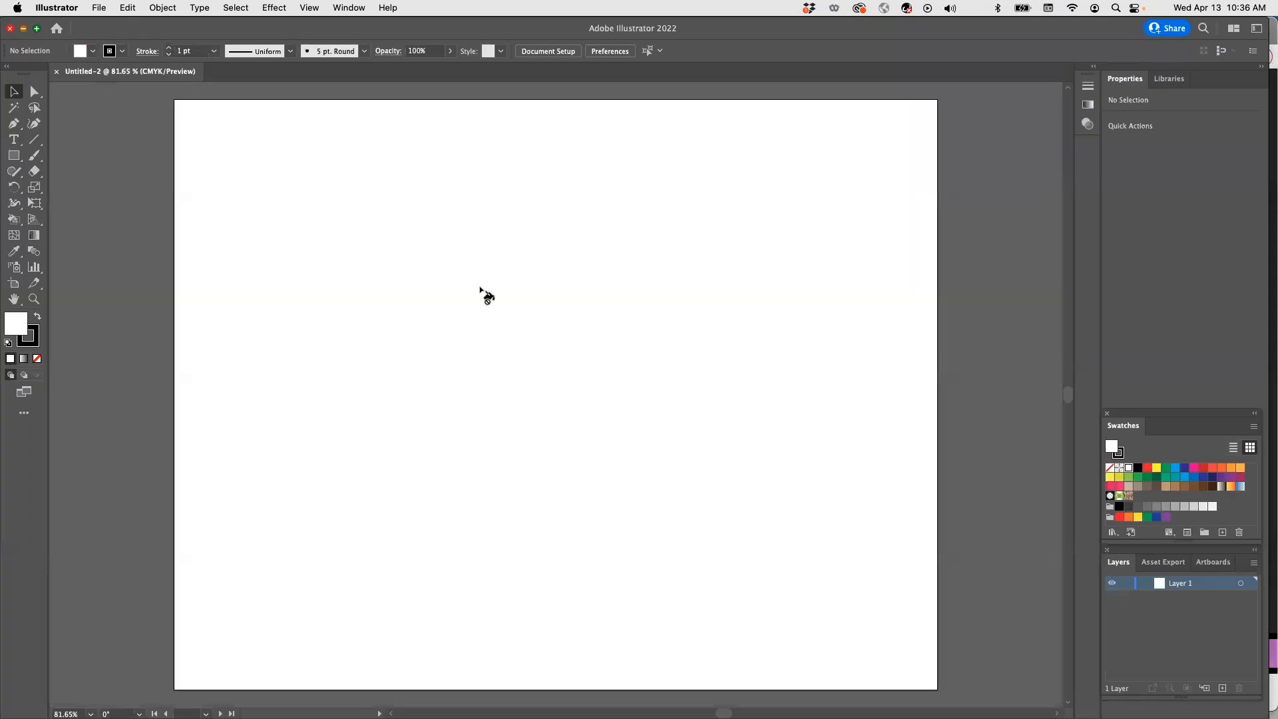
# Draw a 2.5 in by 2.5 in square near the artboard's top-left corner with the Rectangle tool.
pyautogui.click(14, 155)
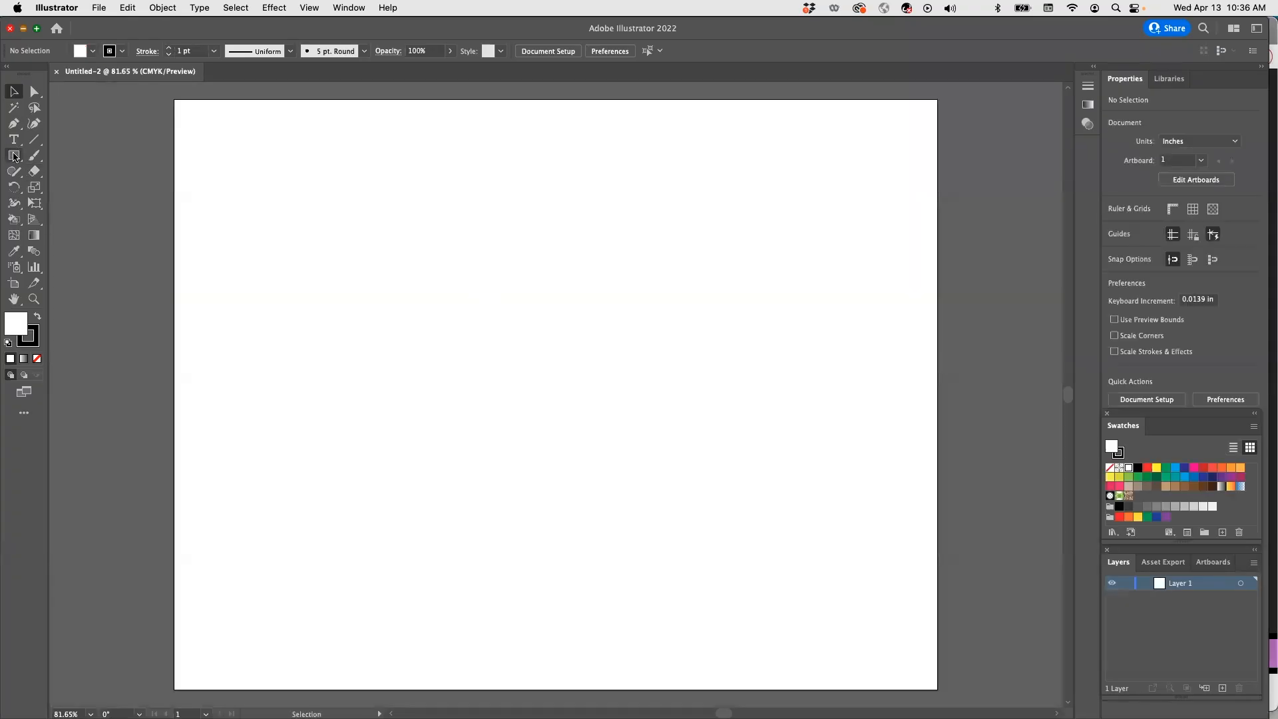
pyautogui.click(259, 184)
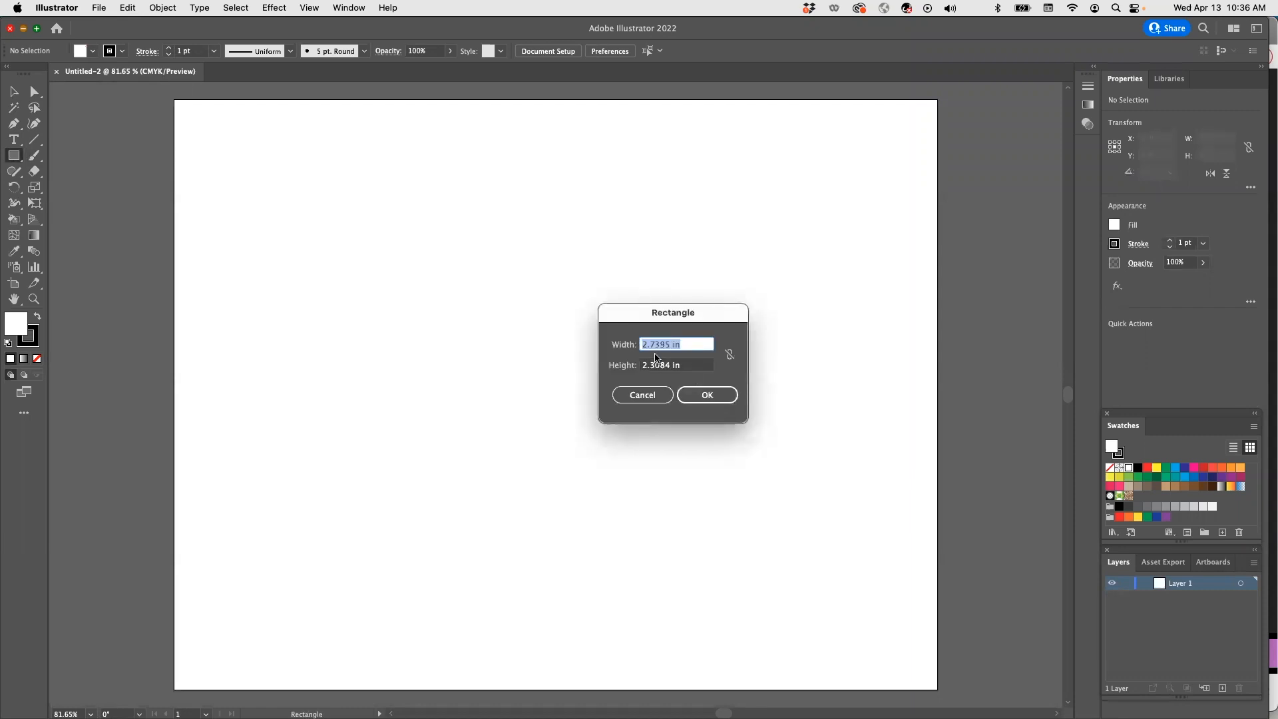
pyautogui.write('2.5')
pyautogui.click(669, 365)
pyautogui.moveTo(670, 365); pyautogui.dragTo(600, 344)
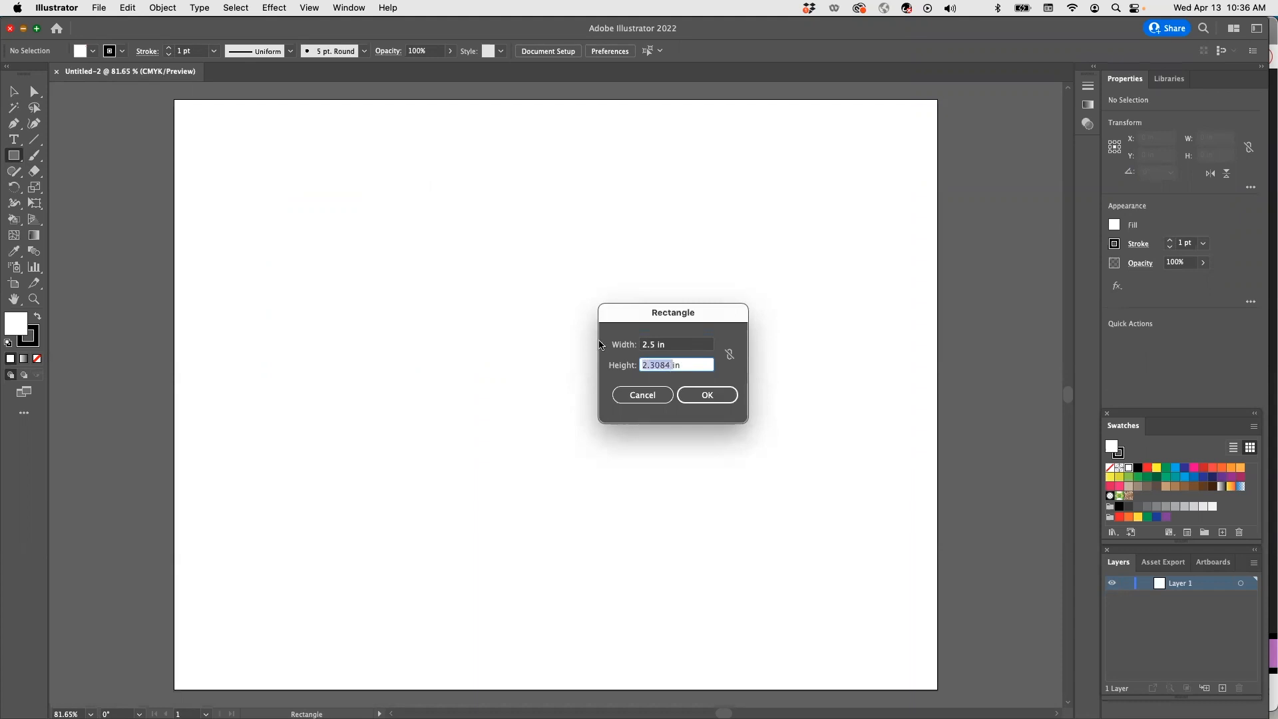
pyautogui.write('2.5')
pyautogui.click(704, 394)
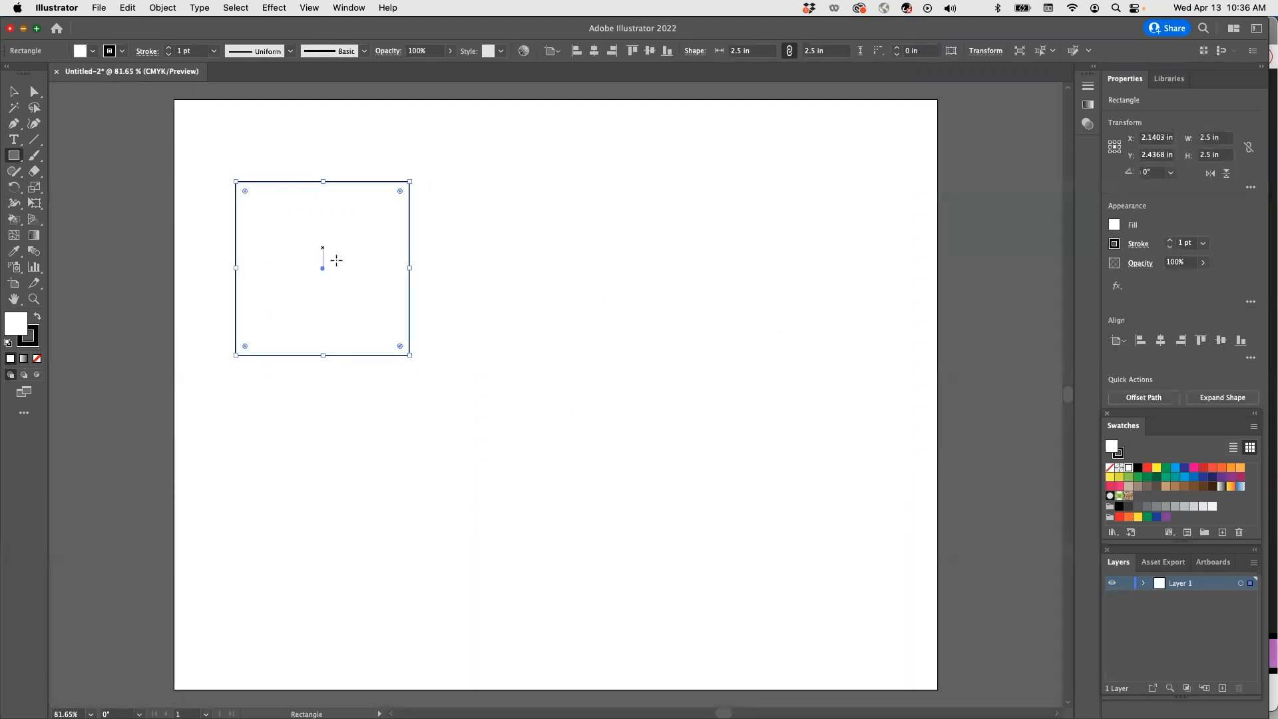
# Fill the square with yellow and set its stroke to none.
pyautogui.click(93, 51)
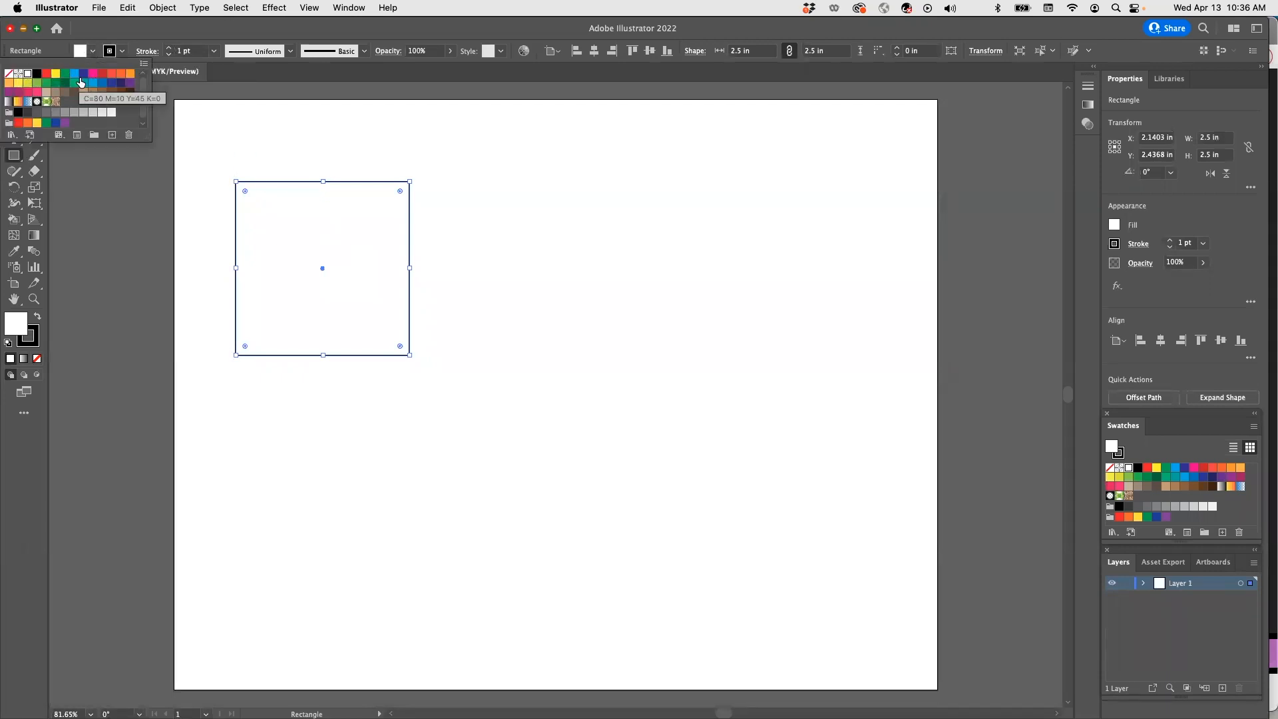
pyautogui.click(27, 82)
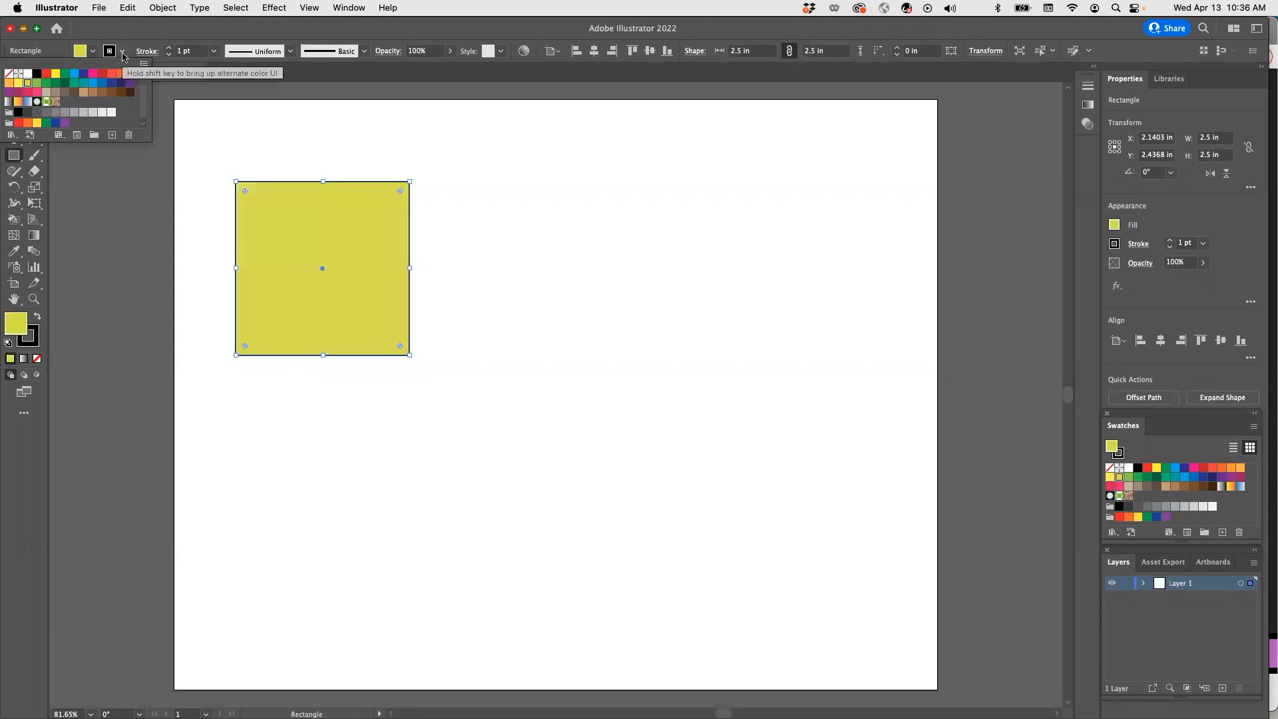
pyautogui.click(123, 56)
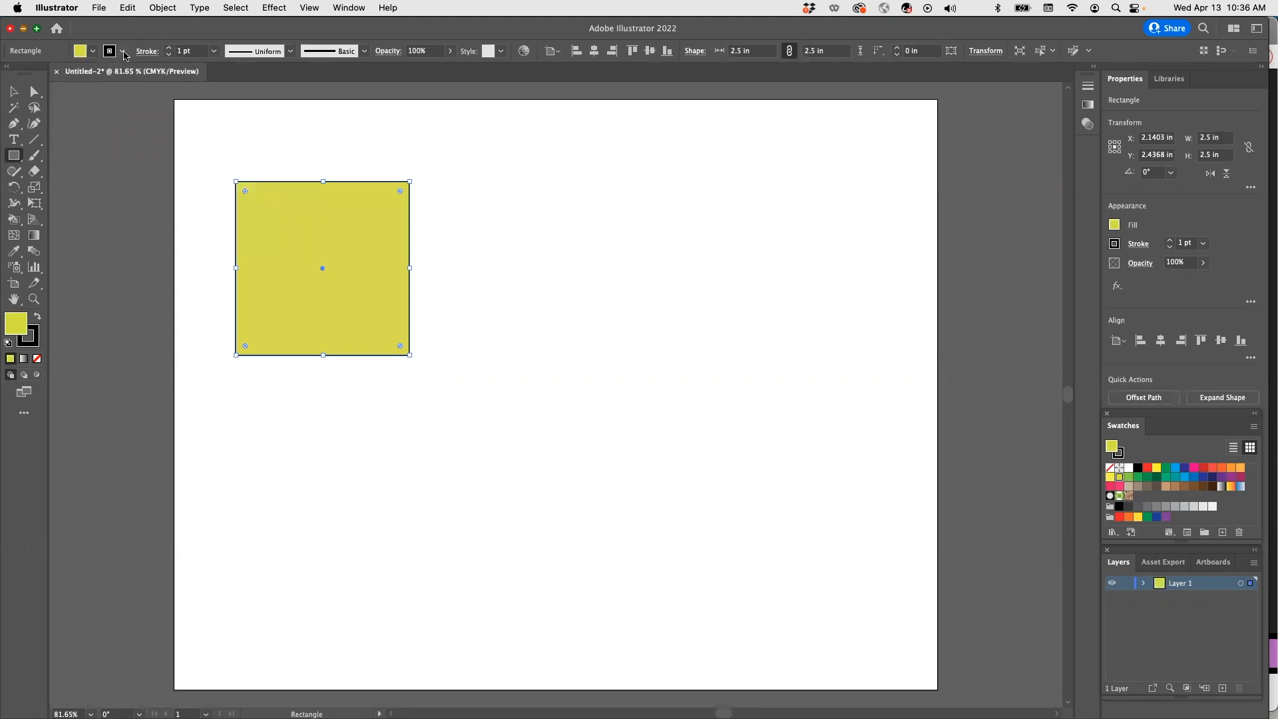
pyautogui.click(124, 54)
pyautogui.click(8, 73)
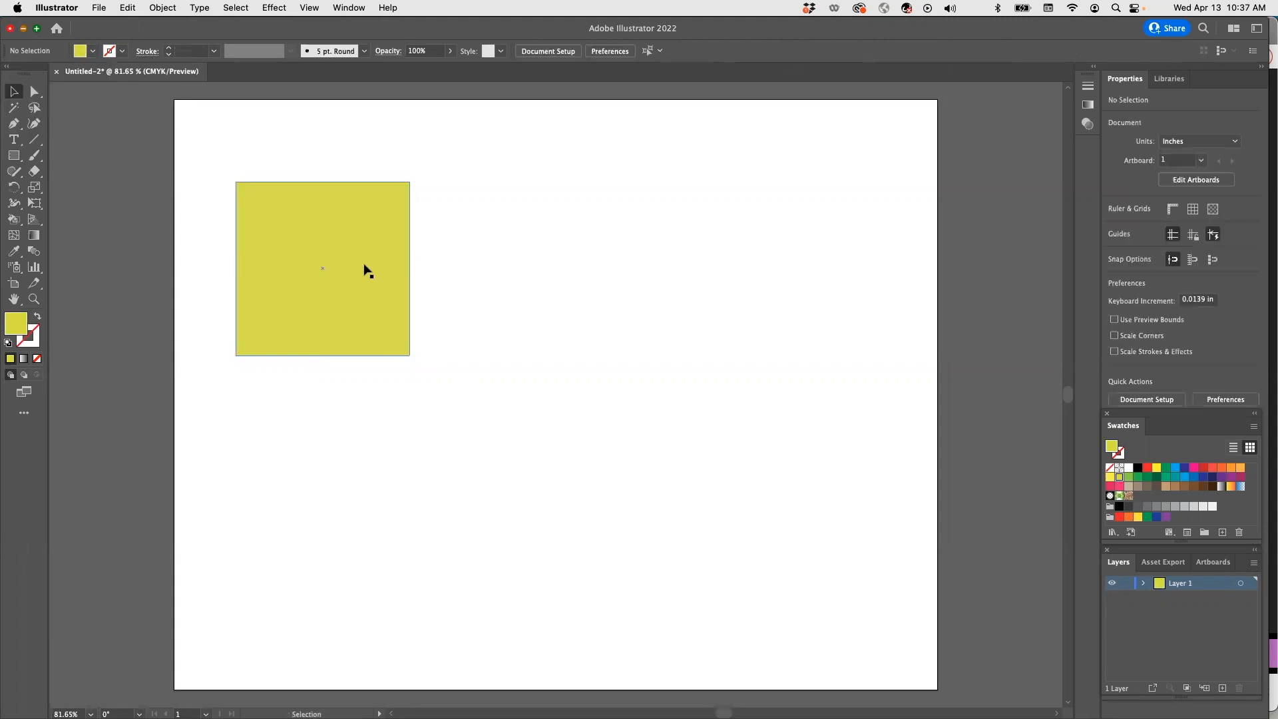
# Duplicate the square to build a grid of six squares in two rows of three.
pyautogui.keyDown('alt'); pyautogui.moveTo(365, 270); pyautogui.dragTo(847, 299); pyautogui.keyUp('alt')
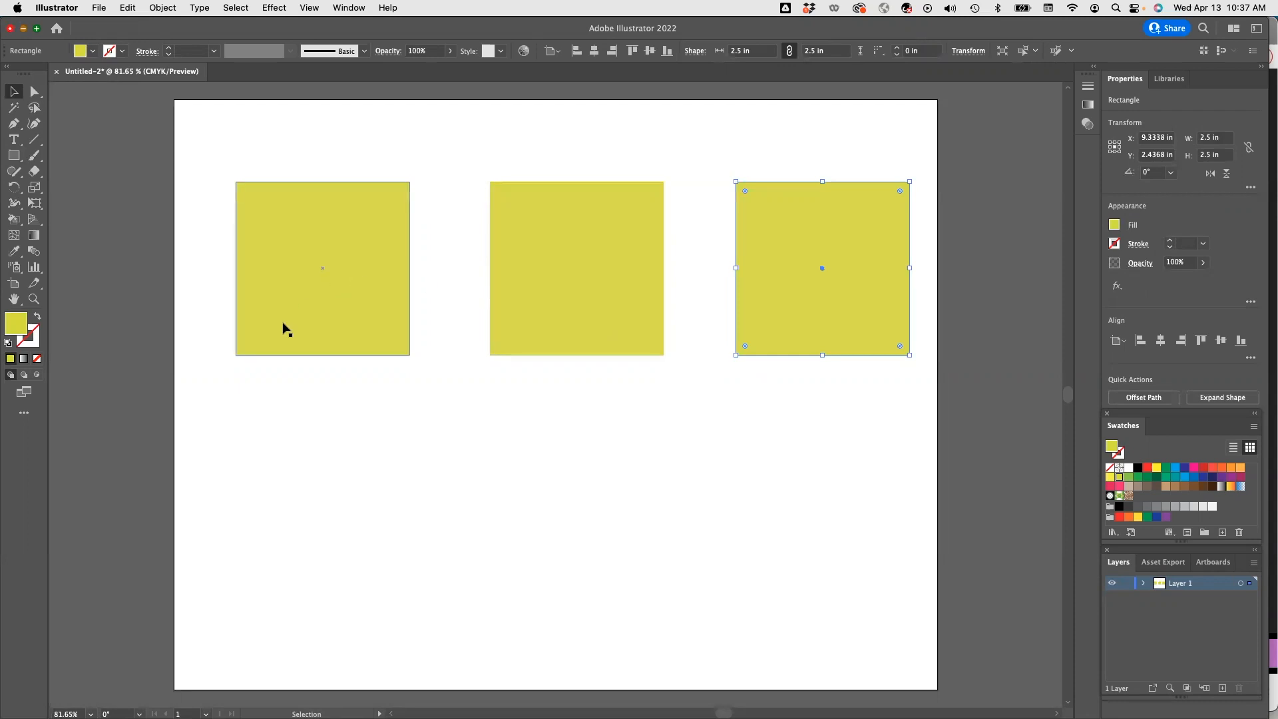
pyautogui.keyDown('alt'); pyautogui.keyDown('shift'); pyautogui.moveTo(280, 325); pyautogui.dragTo(259, 574); pyautogui.keyUp('shift'); pyautogui.keyUp('alt')
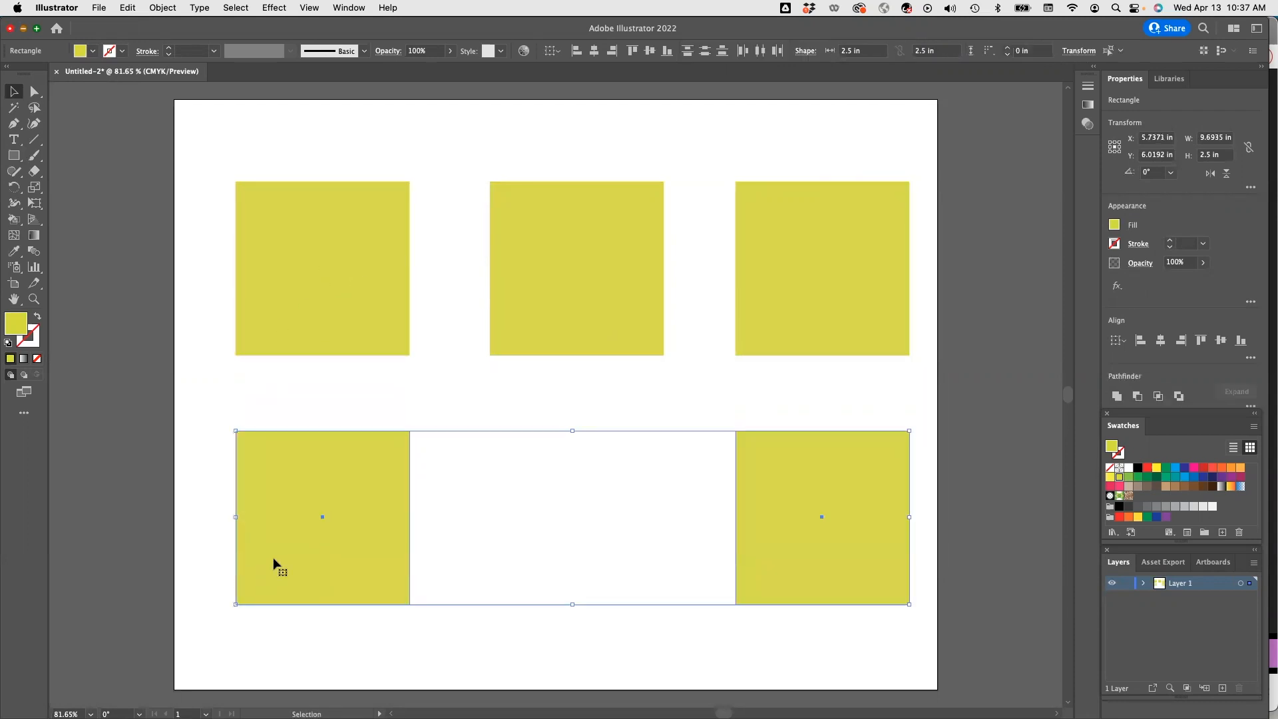
pyautogui.click(561, 322)
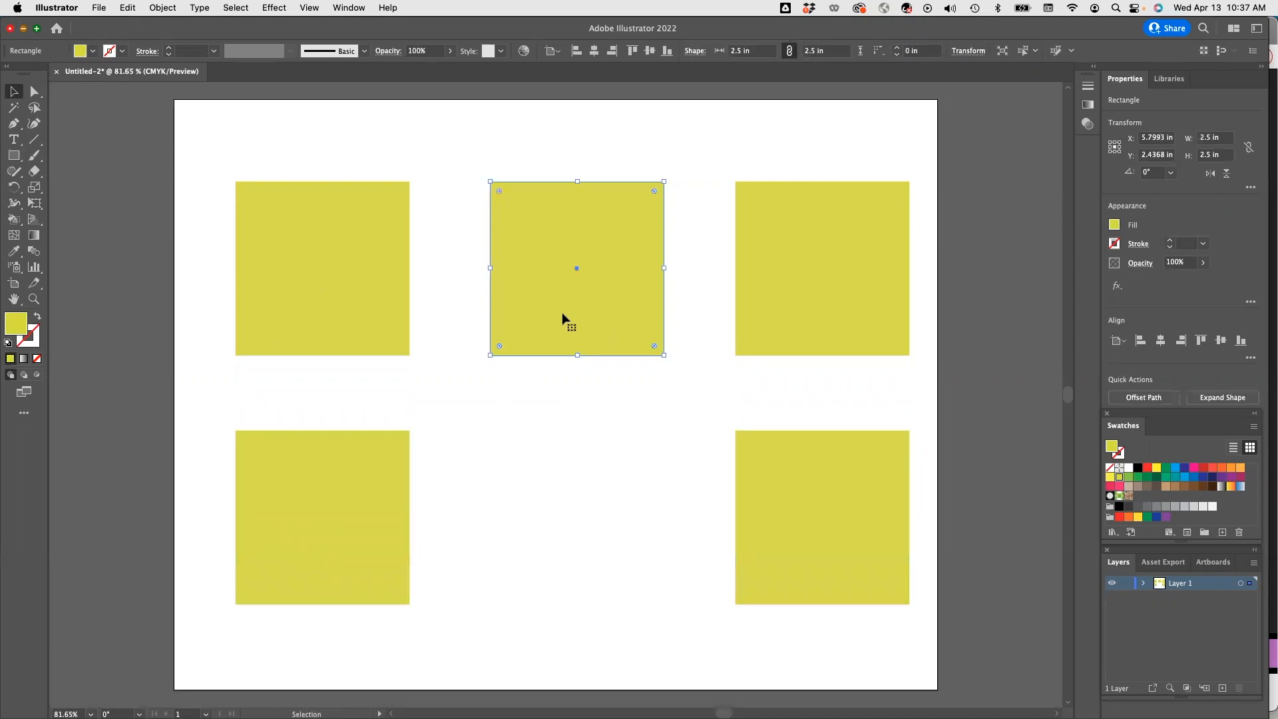
pyautogui.keyDown('shift'); pyautogui.click(560, 313); pyautogui.keyUp('shift')
pyautogui.keyDown('alt'); pyautogui.keyDown('shift'); pyautogui.moveTo(563, 335); pyautogui.dragTo(560, 589); pyautogui.keyUp('shift'); pyautogui.keyUp('alt')
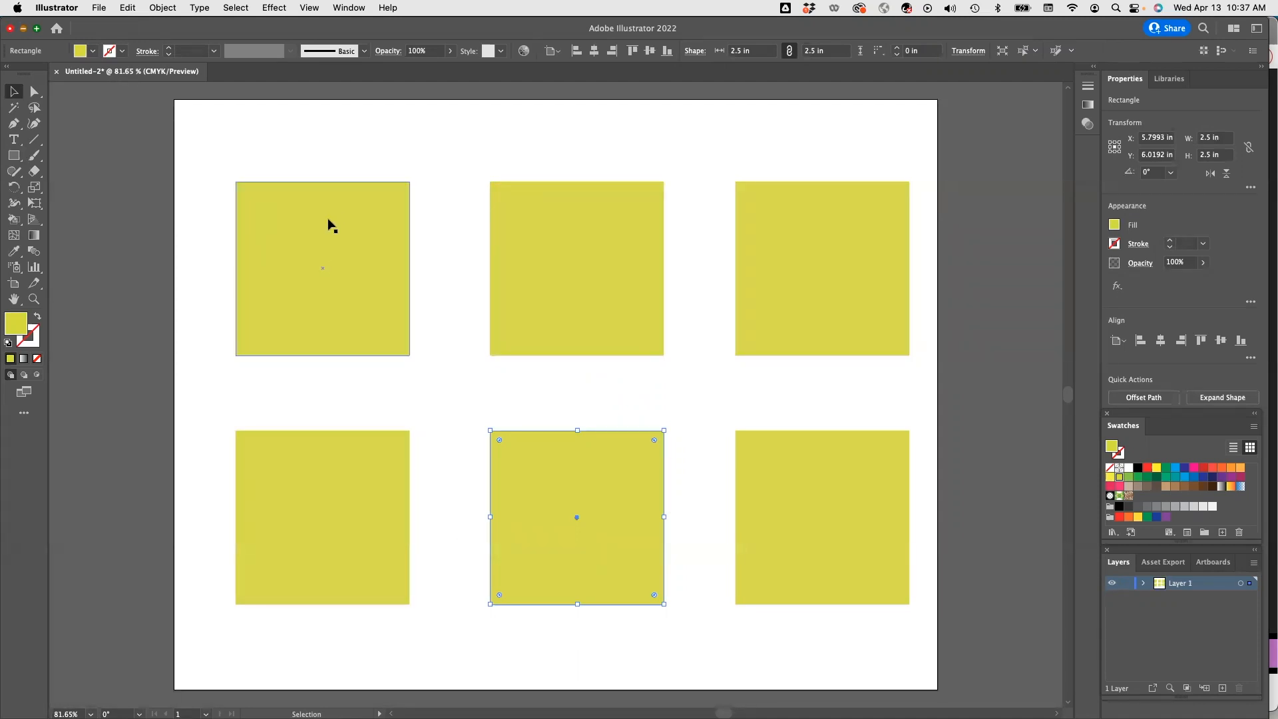
# Apply the Convert to Shape Rounded Rectangle effect to the top-left square with its default options.
pyautogui.click(311, 236)
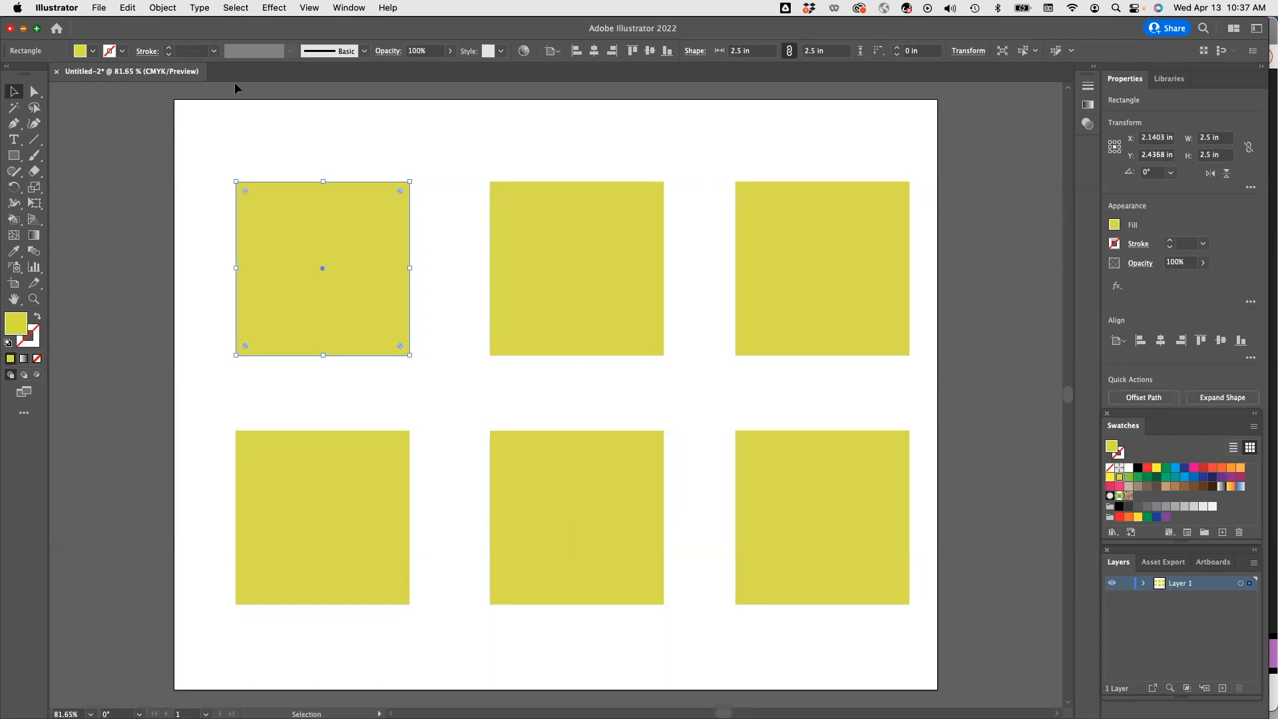
pyautogui.click(268, 8)
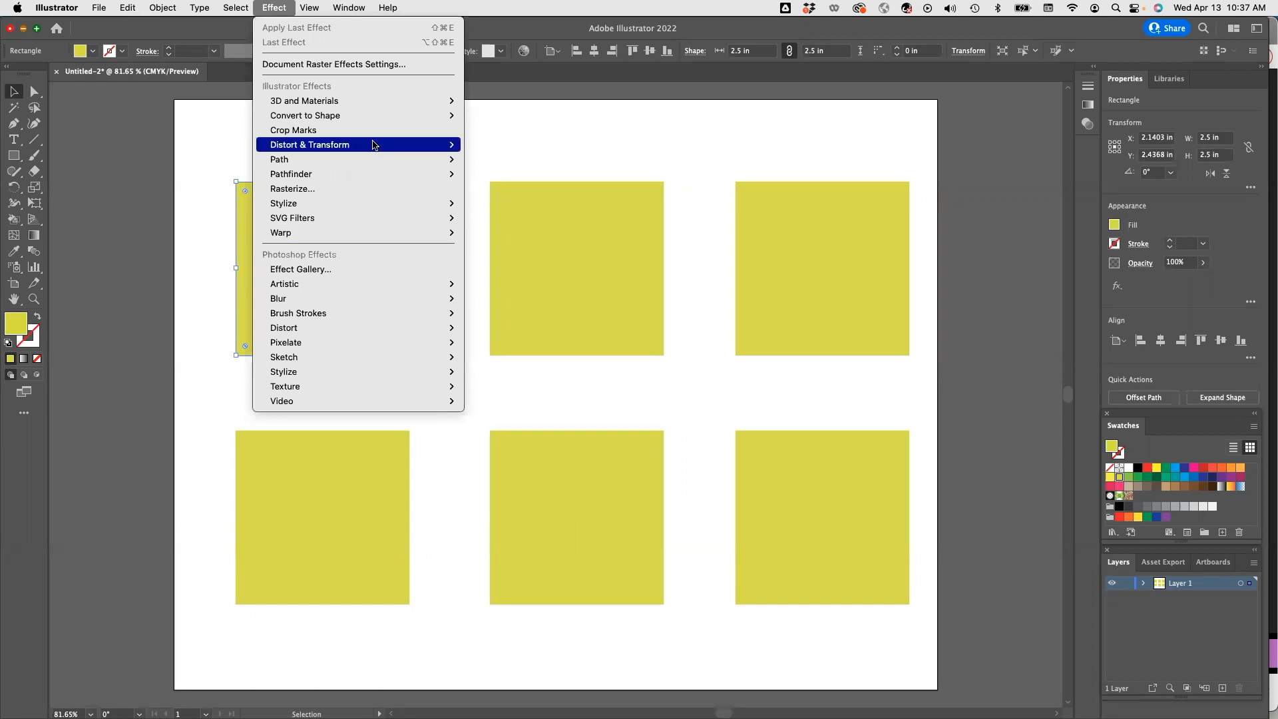
pyautogui.moveTo(371, 118)
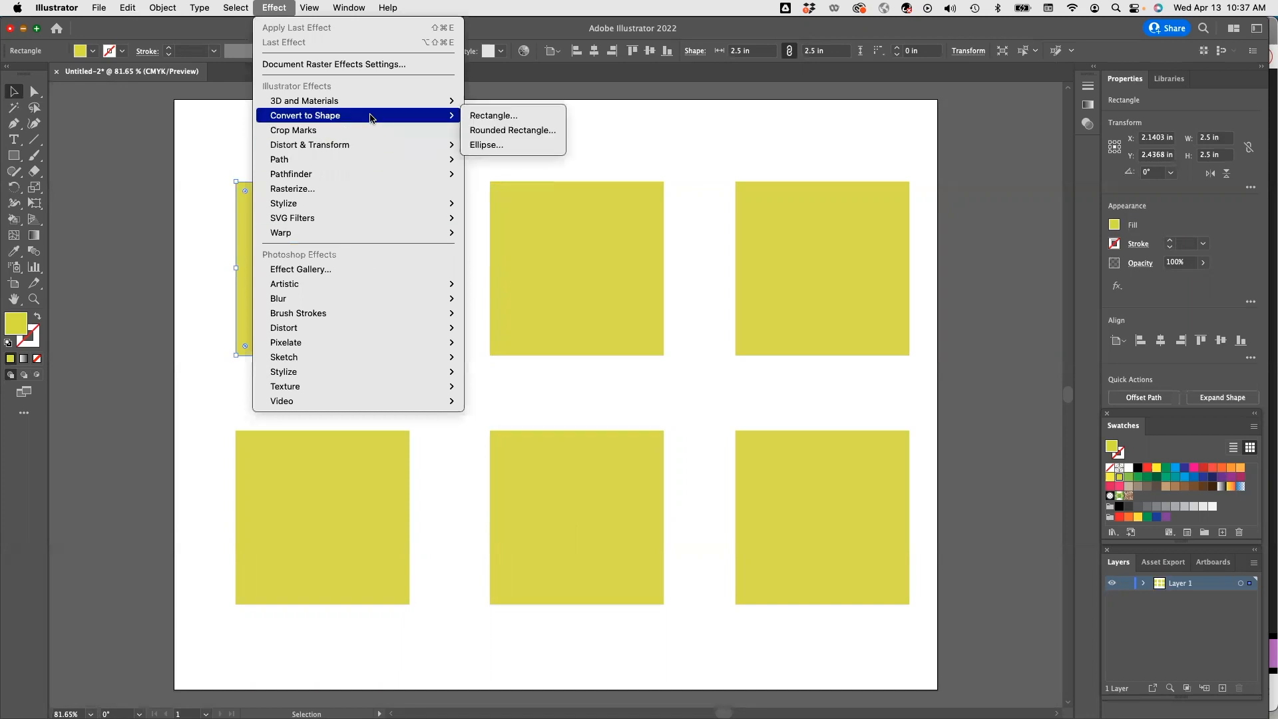
pyautogui.click(507, 131)
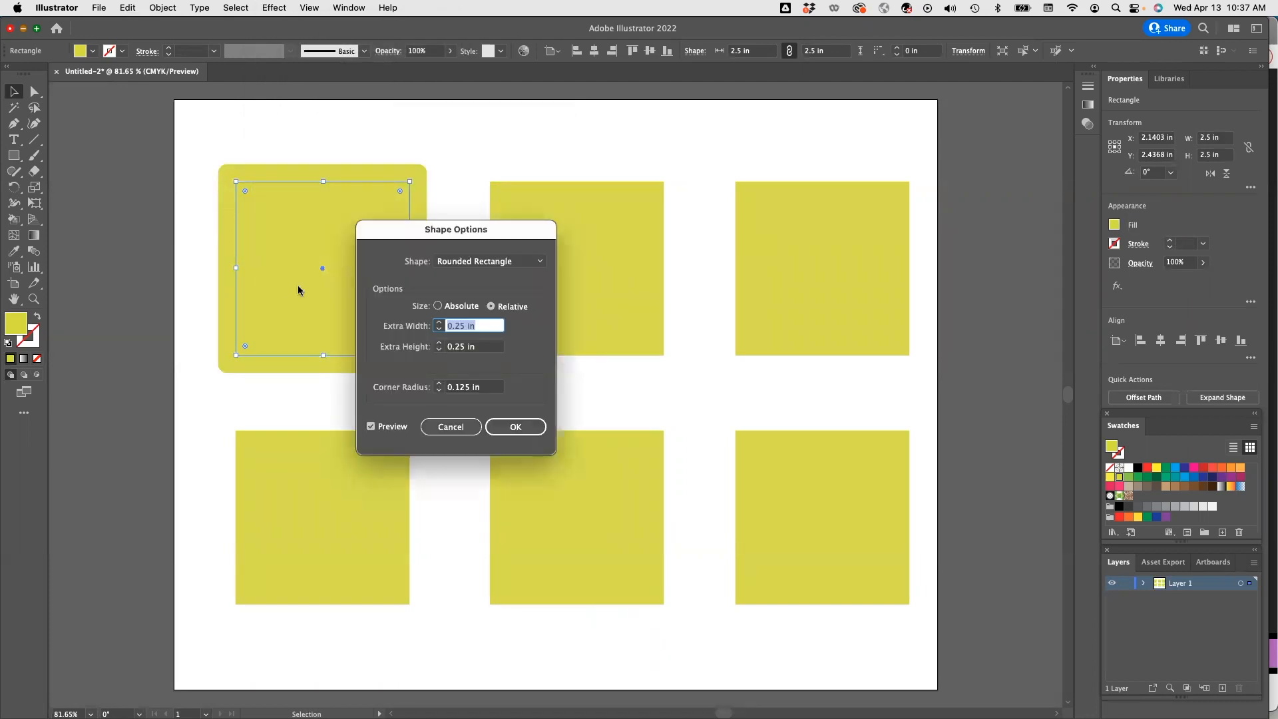
pyautogui.click(516, 427)
# Apply a Zig Zag effect to the top-middle square with size 0.14 in and 10 ridges per segment.
pyautogui.click(539, 320)
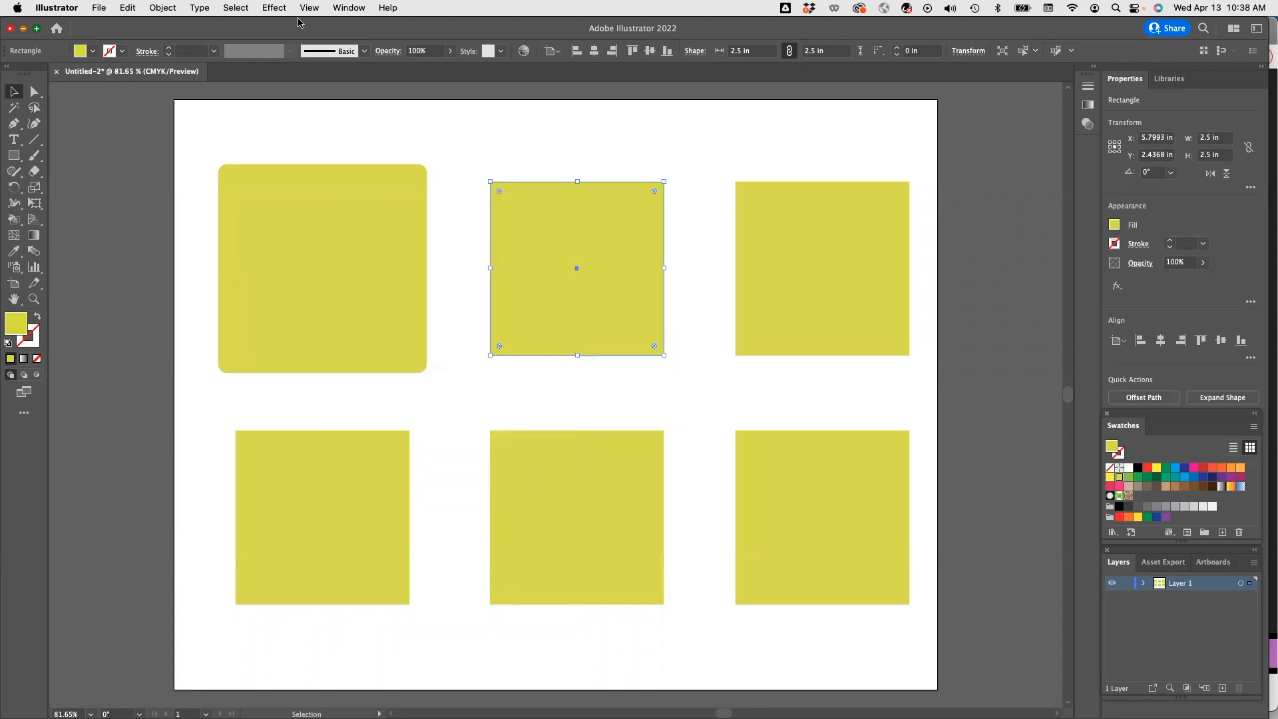
pyautogui.click(270, 7)
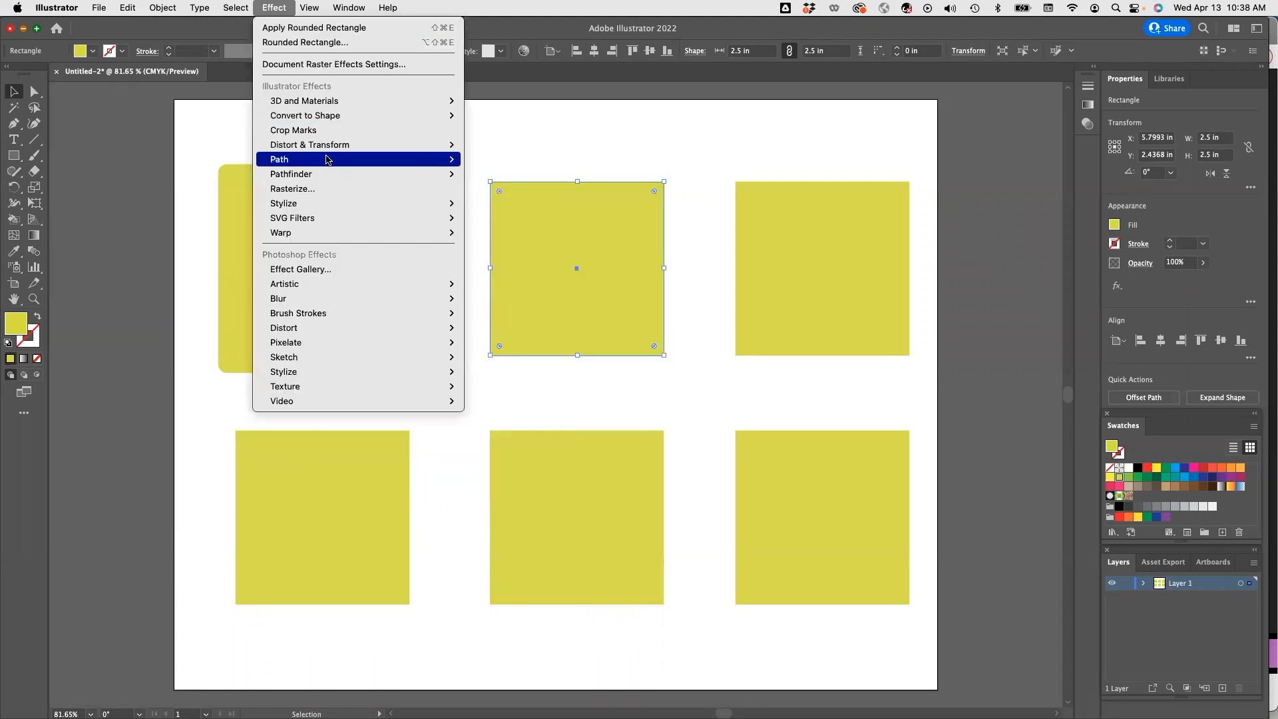
pyautogui.moveTo(426, 144)
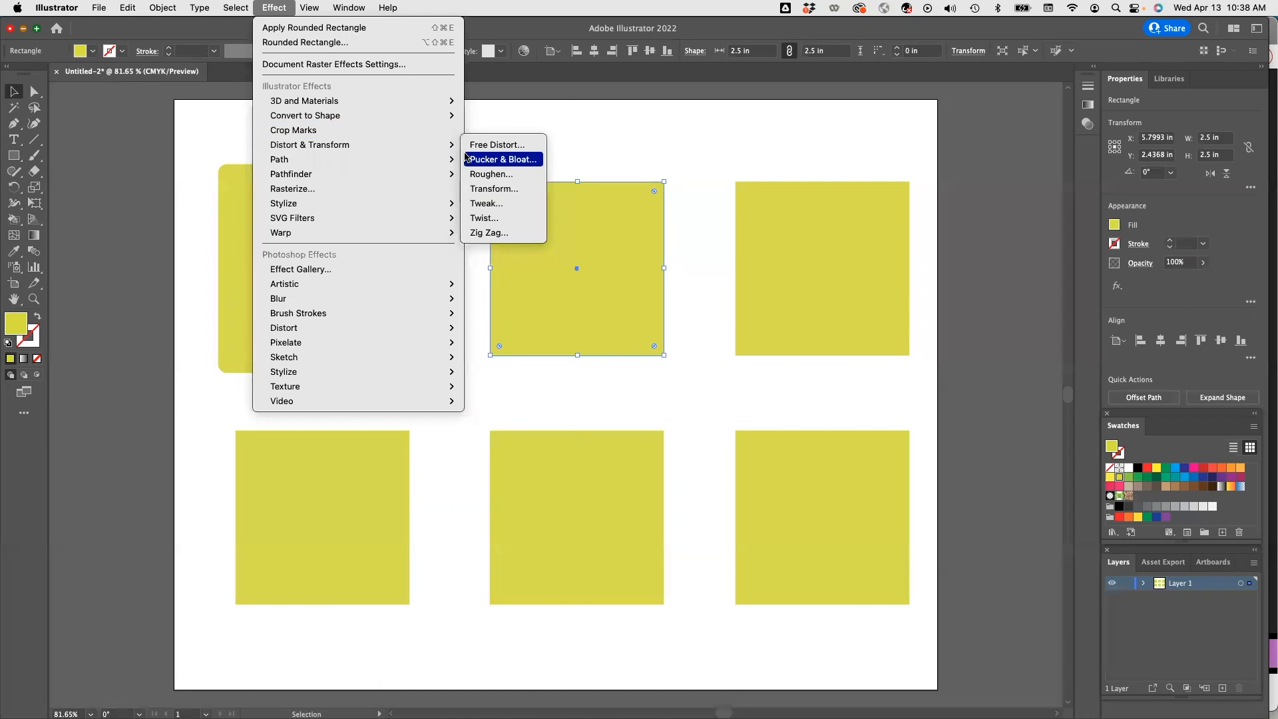
pyautogui.click(485, 232)
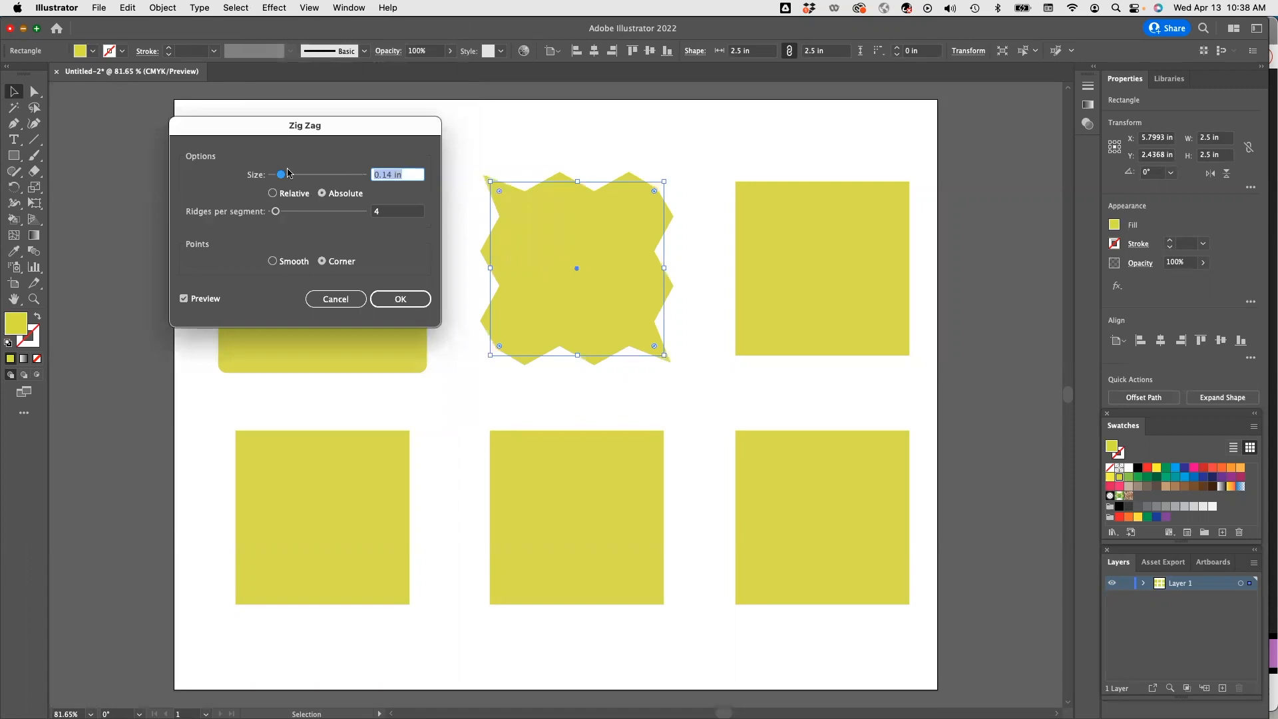
pyautogui.moveTo(284, 175); pyautogui.dragTo(285, 178)
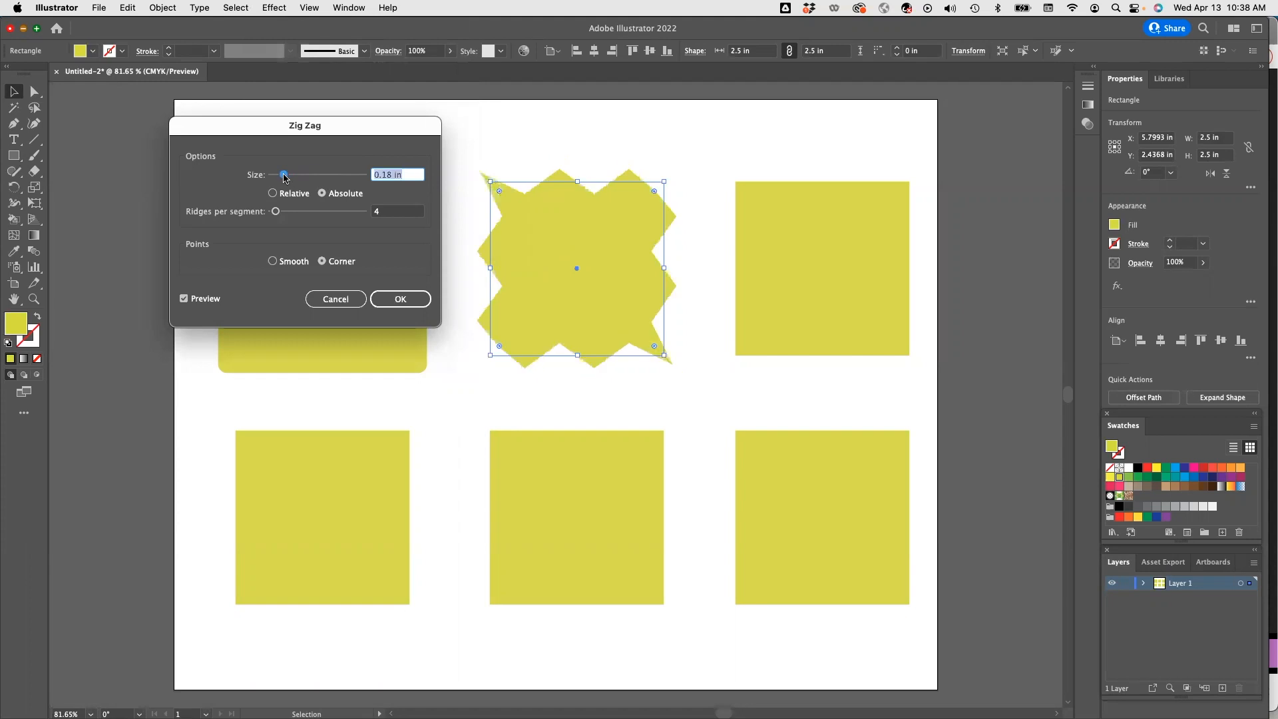
pyautogui.moveTo(284, 178); pyautogui.dragTo(283, 178)
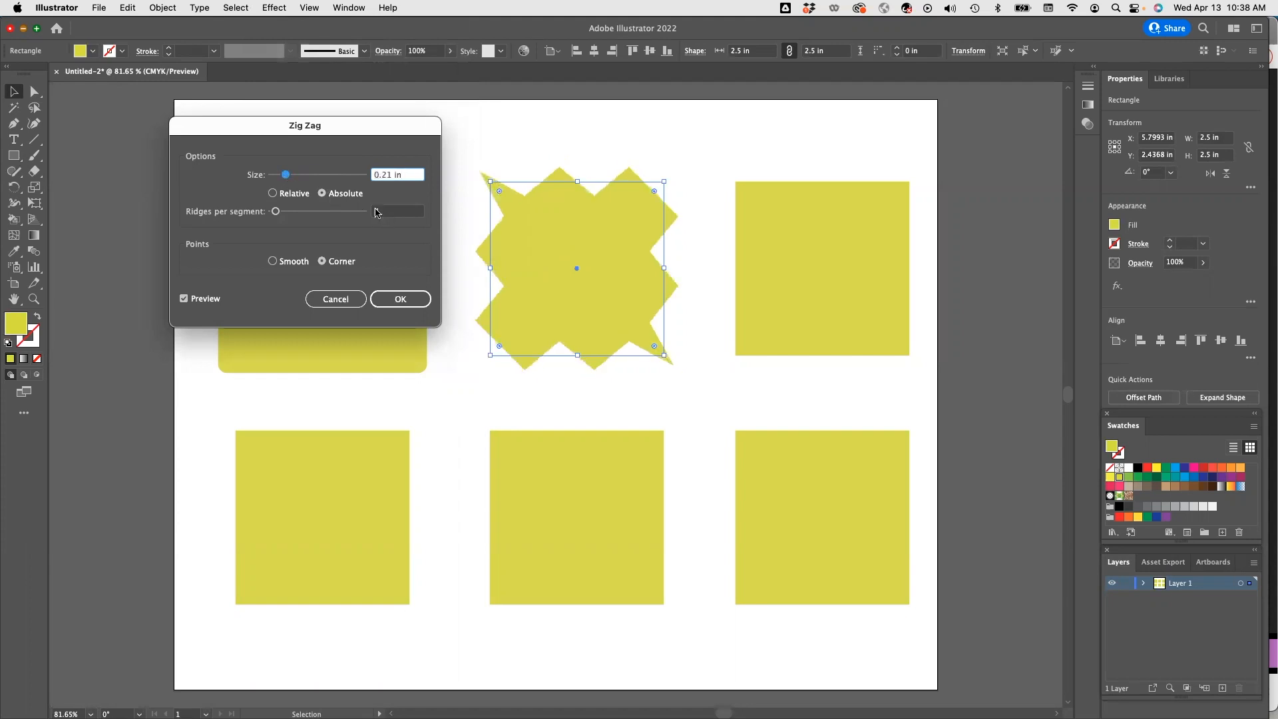
pyautogui.click(378, 212)
pyautogui.moveTo(277, 214); pyautogui.dragTo(281, 176)
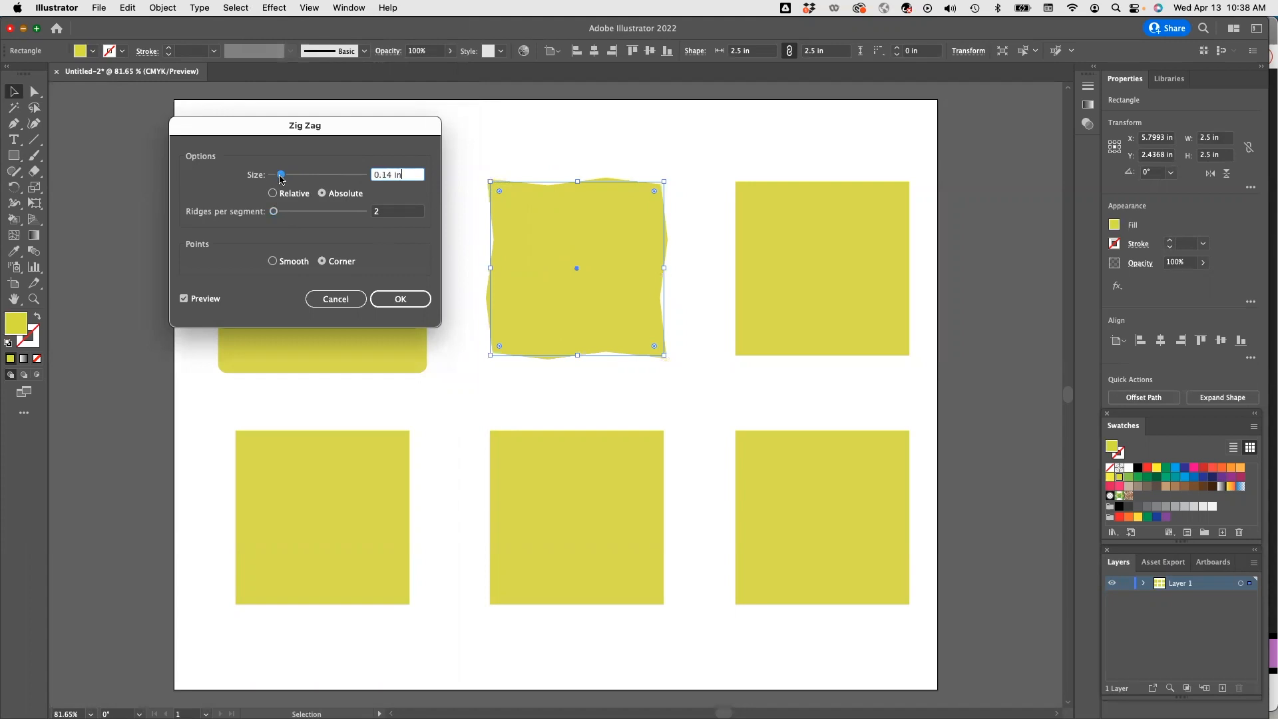
pyautogui.click(381, 214)
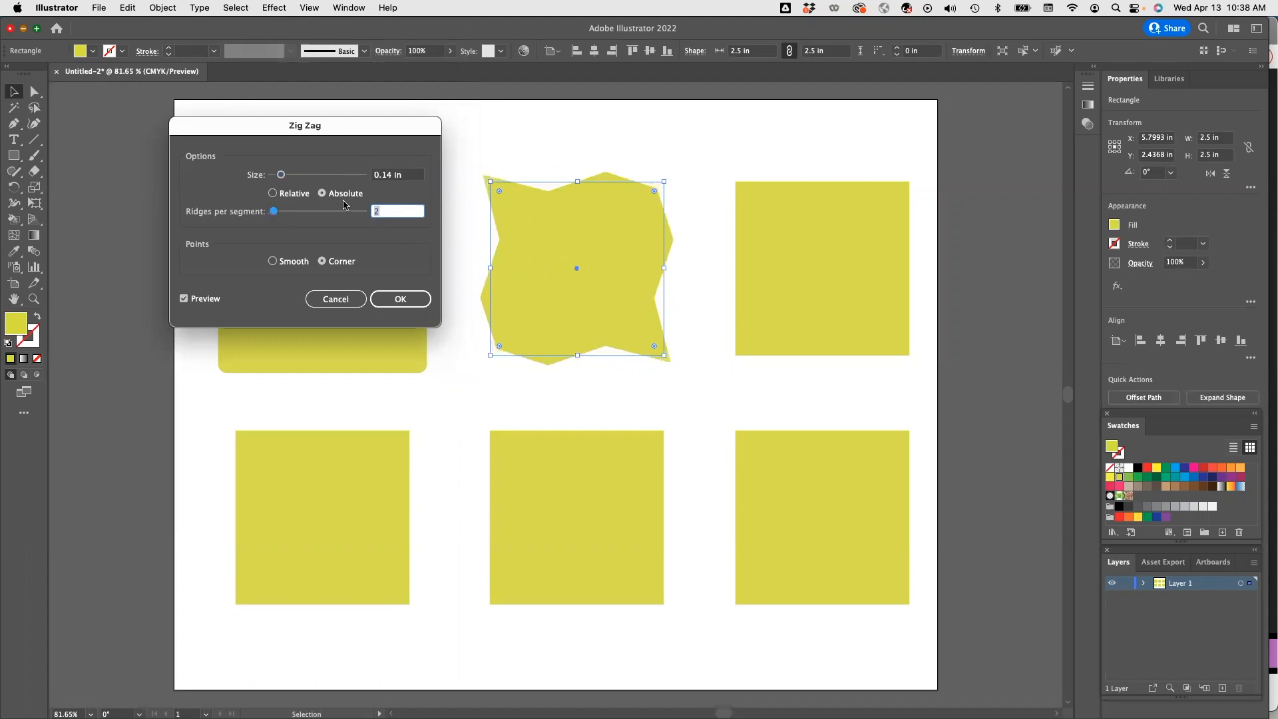
pyautogui.write('10')
pyautogui.press('Return')
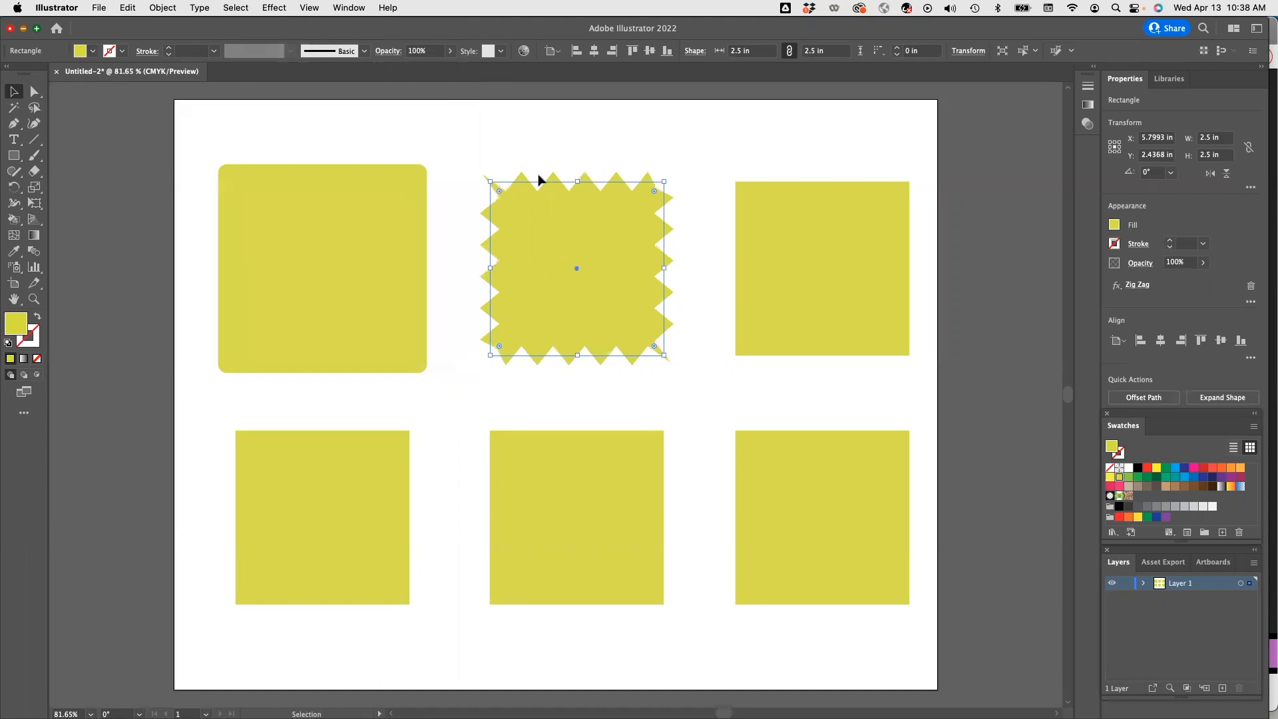
# Apply a Roughen effect to the top-right square using its default 5% size and detail 10.
pyautogui.click(343, 251)
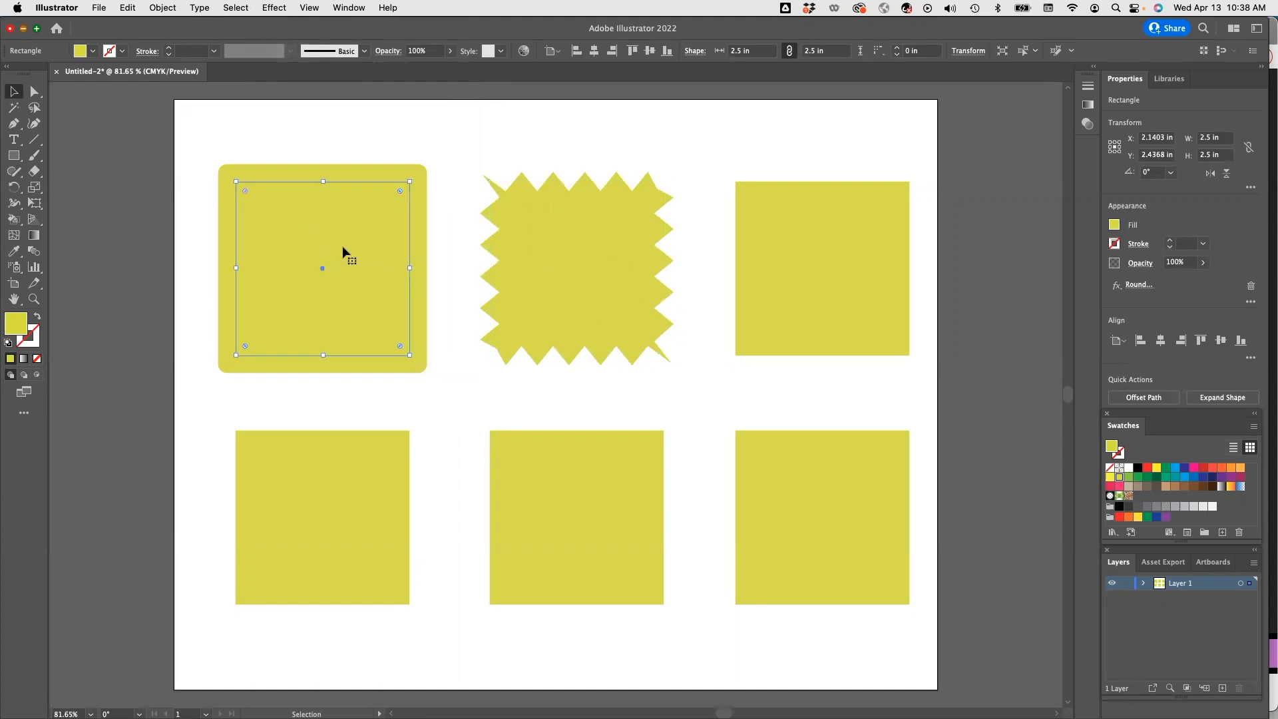
pyautogui.click(822, 260)
pyautogui.click(274, 7)
pyautogui.moveTo(426, 145)
pyautogui.click(517, 175)
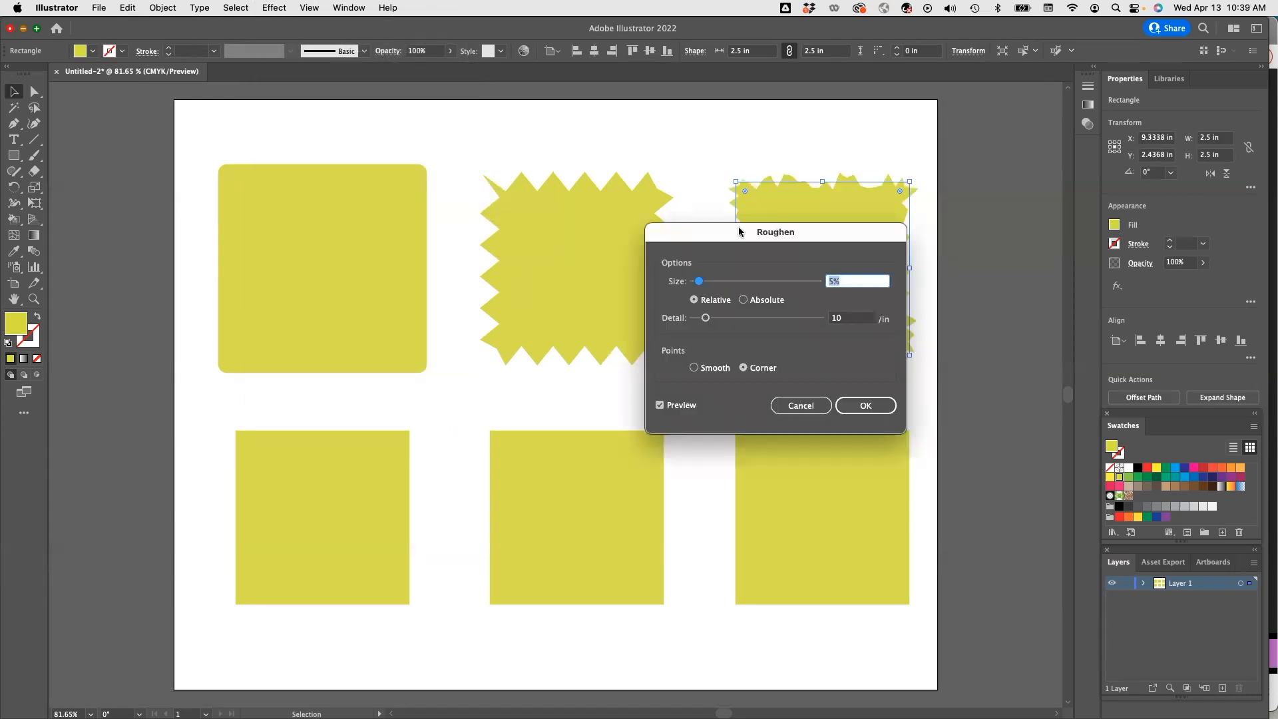
pyautogui.moveTo(738, 231); pyautogui.dragTo(436, 178)
pyautogui.click(556, 343)
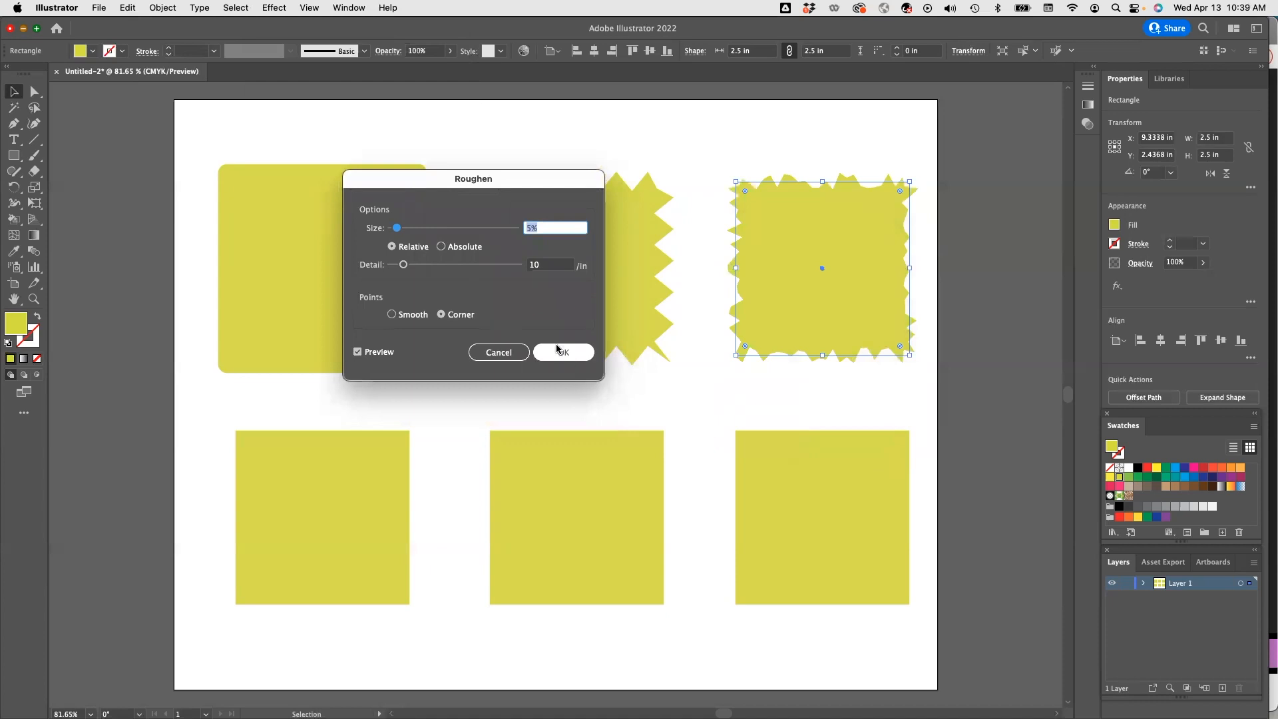
# Apply a Tweak effect to the bottom-left square with its default 10% horizontal and vertical amounts.
pyautogui.click(322, 499)
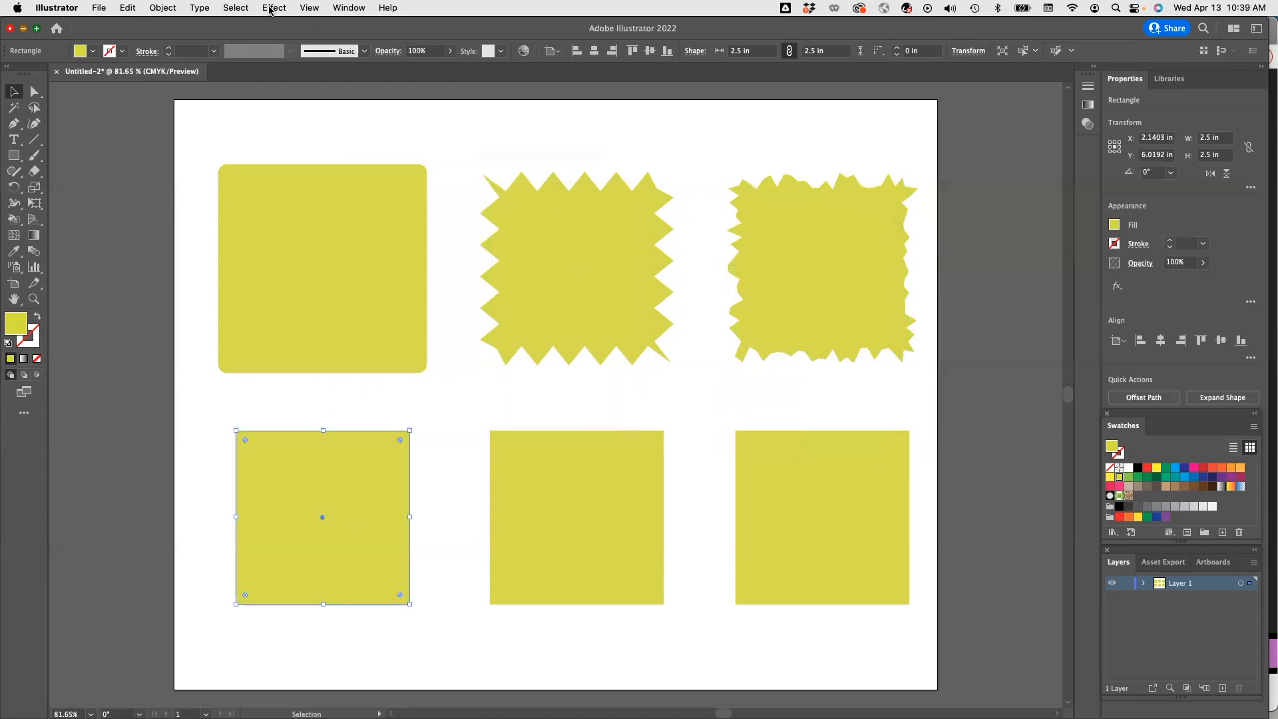
pyautogui.click(271, 10)
pyautogui.moveTo(339, 149)
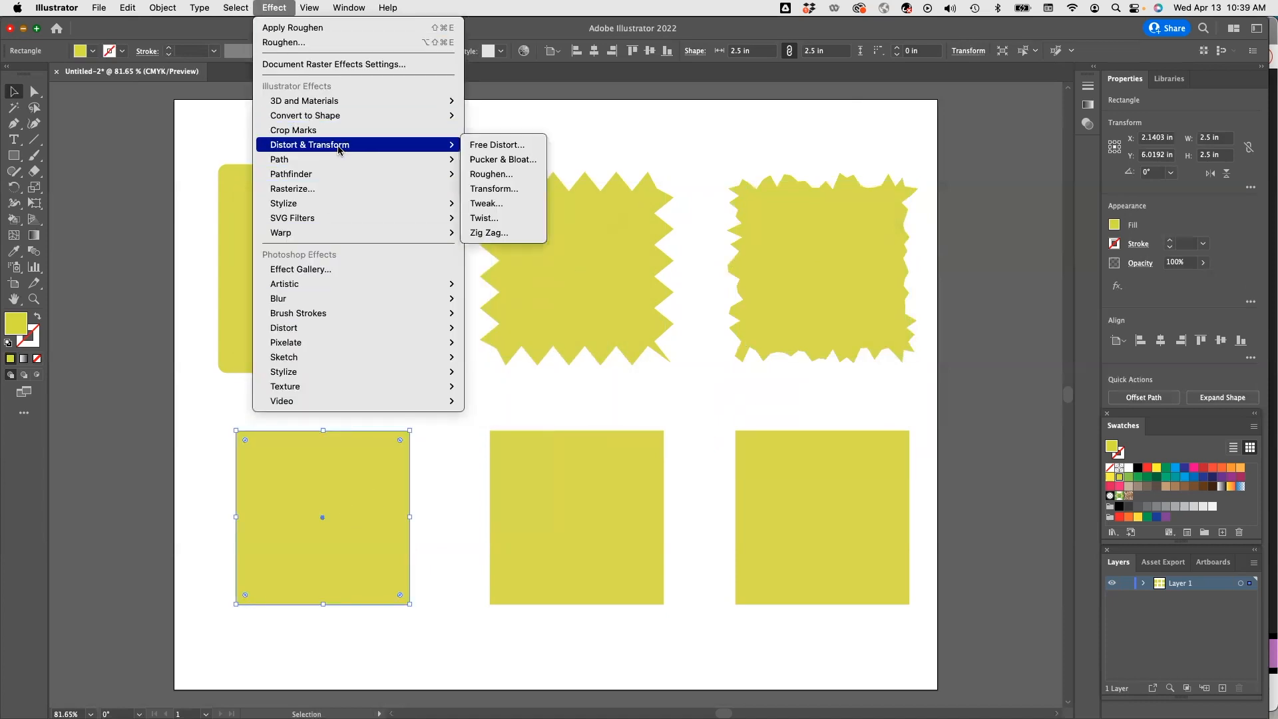
pyautogui.click(498, 205)
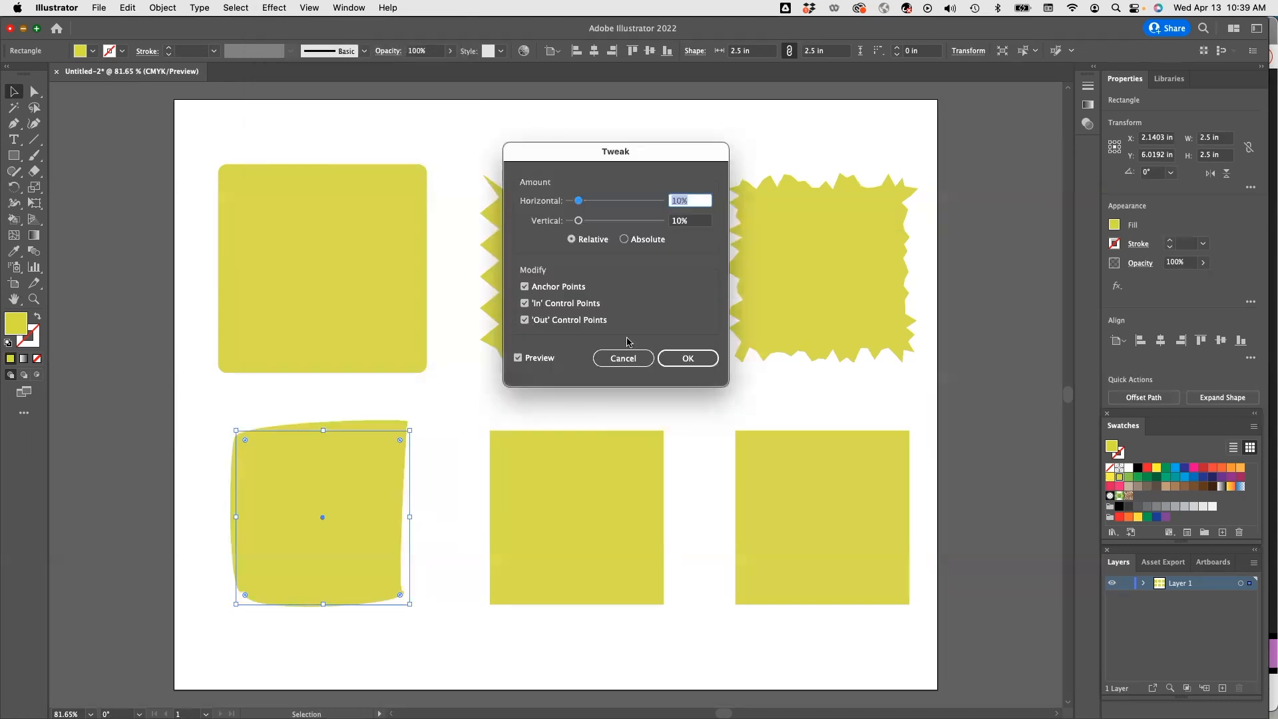
pyautogui.click(692, 360)
# Apply a Twist effect to the bottom-middle square with a 30° angle.
pyautogui.click(566, 467)
pyautogui.click(285, 9)
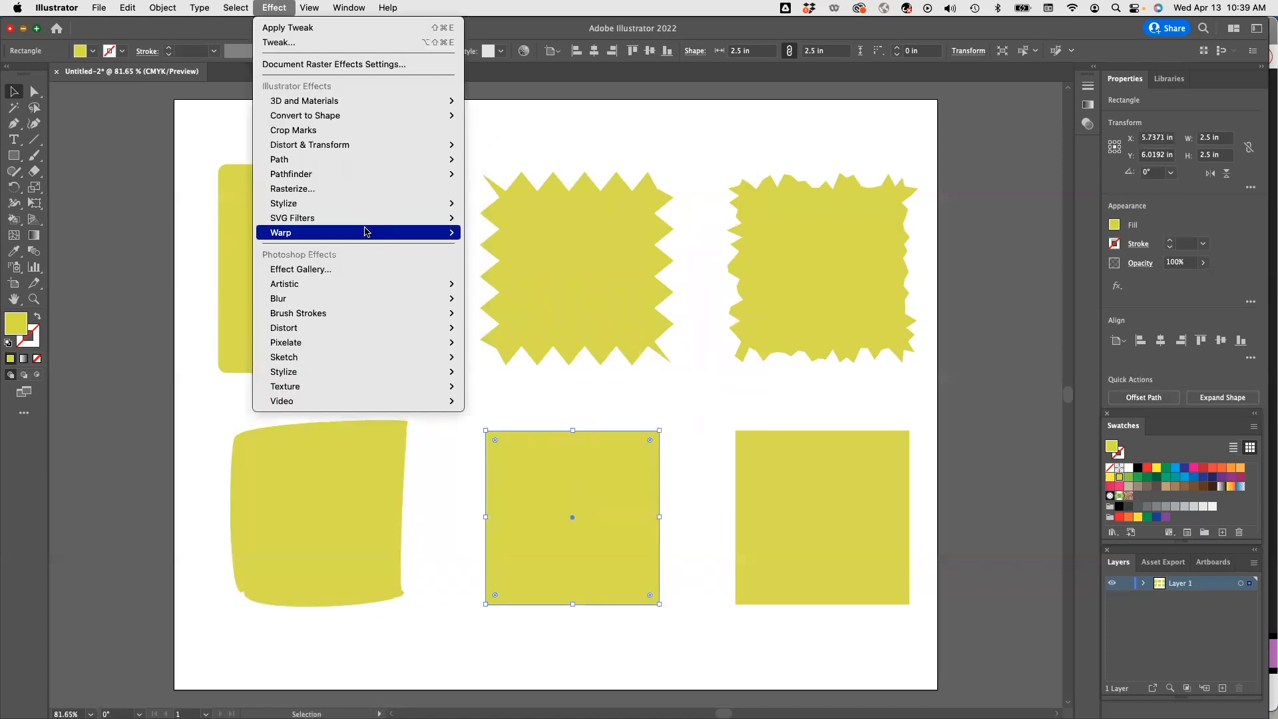
pyautogui.moveTo(371, 143)
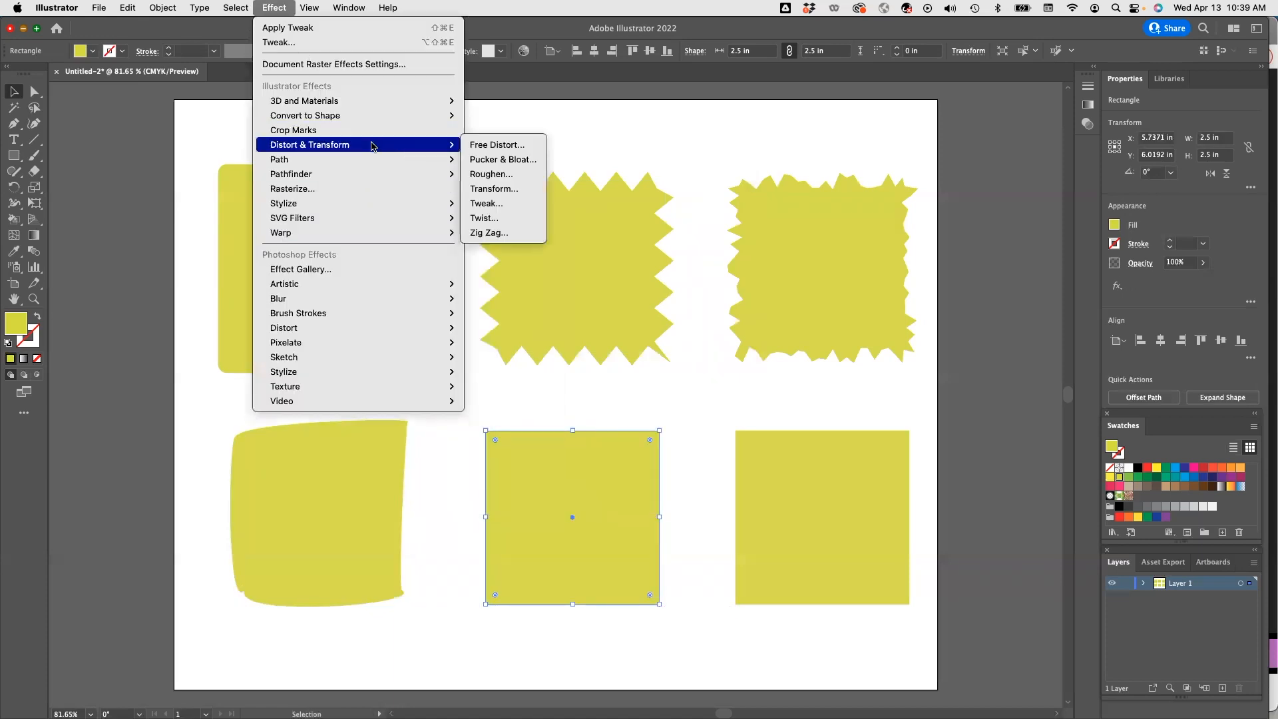
pyautogui.click(496, 222)
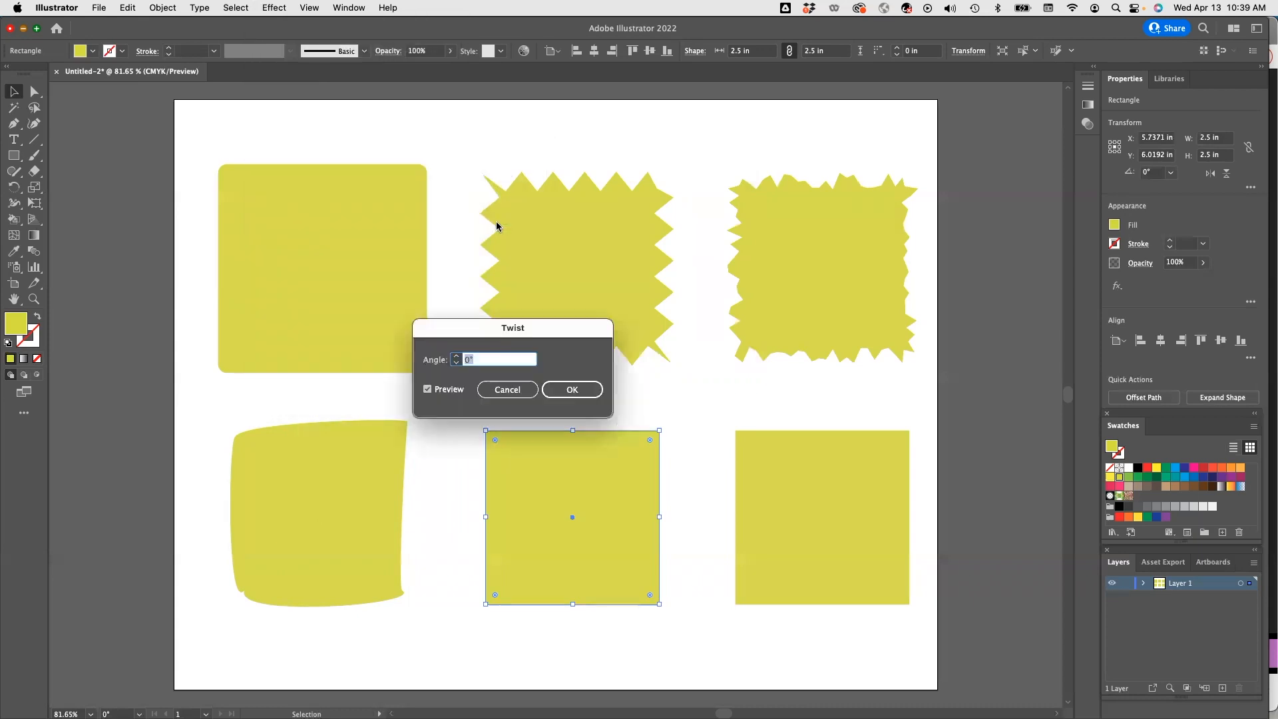
pyautogui.click(456, 357)
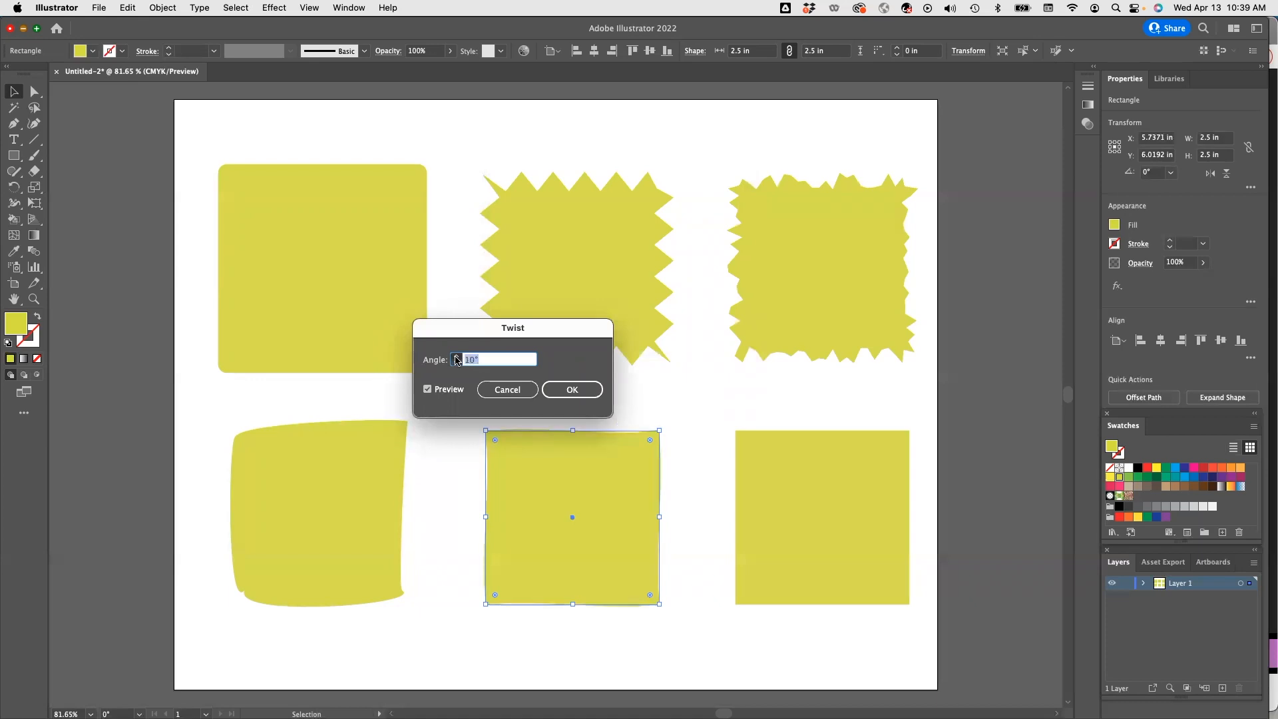
pyautogui.keyDown('shift'); pyautogui.click(456, 357); pyautogui.keyUp('shift')
pyautogui.click(456, 357)
pyautogui.click(456, 357)
pyautogui.click(455, 357)
pyautogui.click(456, 357)
pyautogui.click(456, 357)
pyautogui.click(456, 357)
pyautogui.click(455, 357)
pyautogui.click(456, 358)
pyautogui.click(455, 357)
pyautogui.click(456, 358)
pyautogui.click(456, 358)
pyautogui.click(456, 357)
pyautogui.click(456, 357)
pyautogui.click(456, 357)
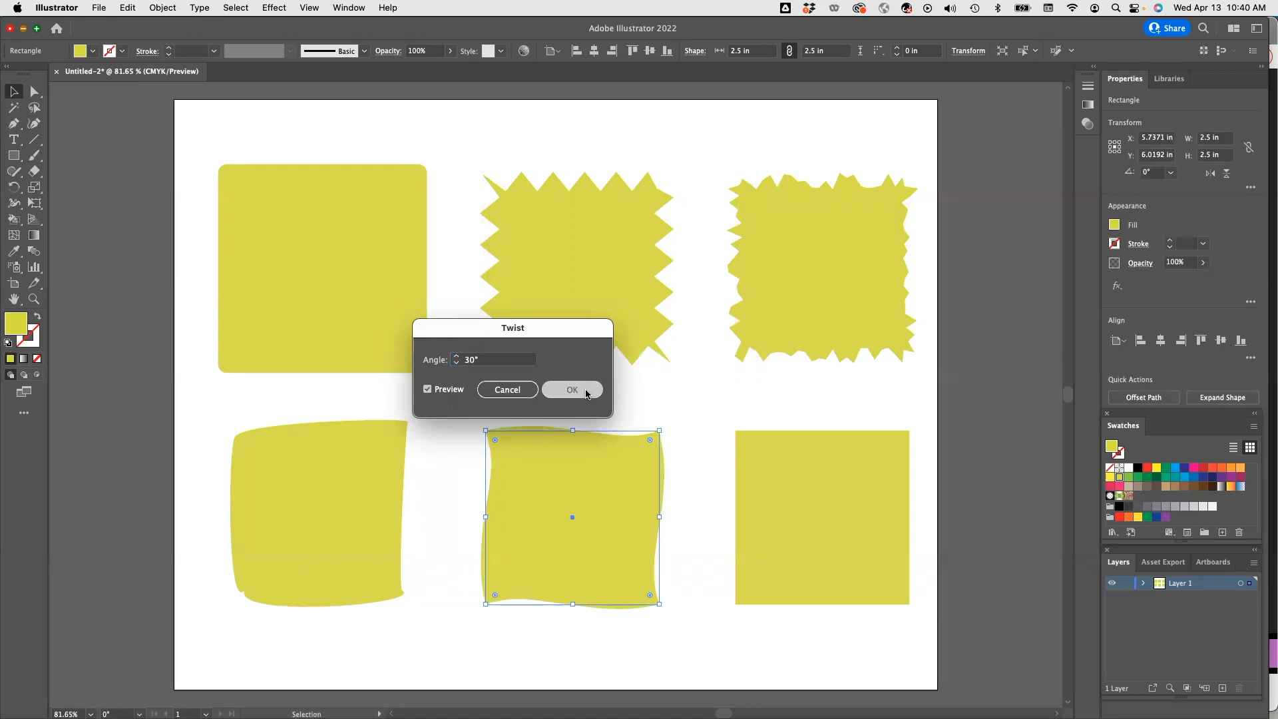
pyautogui.click(587, 392)
# Apply a horizontal Squeeze warp to the bottom-right square with a reduced bend.
pyautogui.click(746, 505)
pyautogui.click(284, 9)
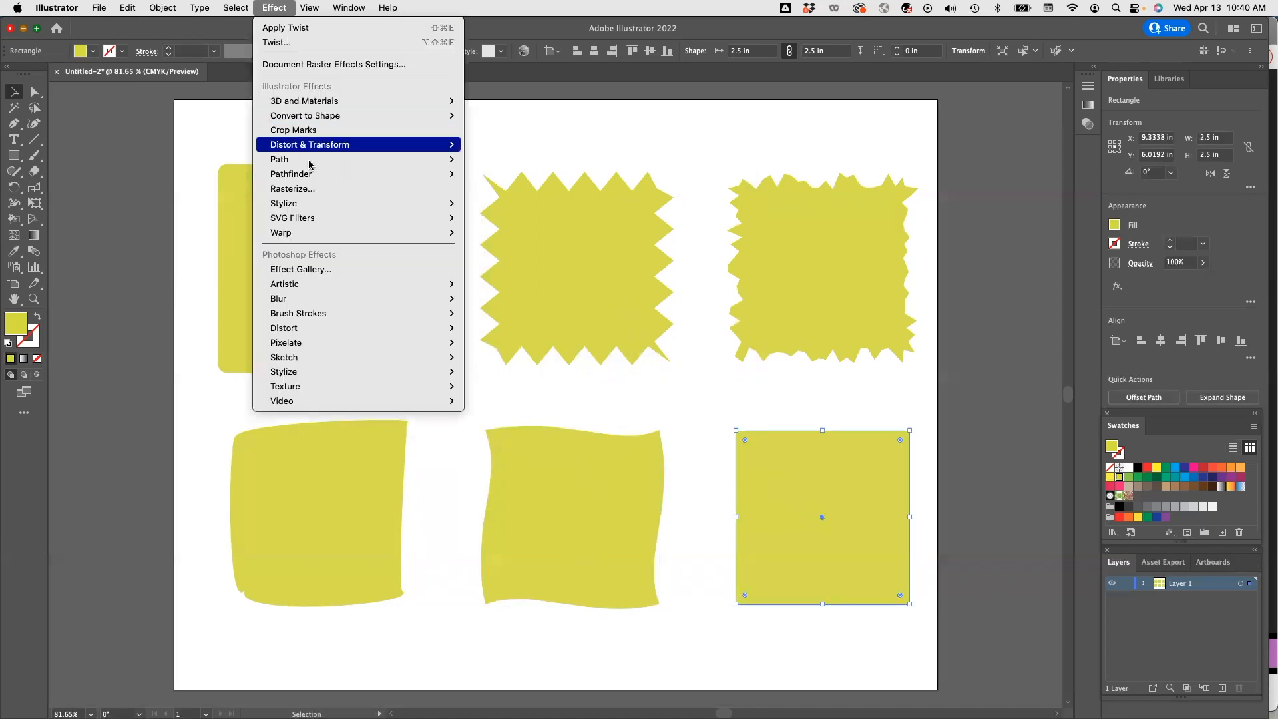
pyautogui.moveTo(344, 233)
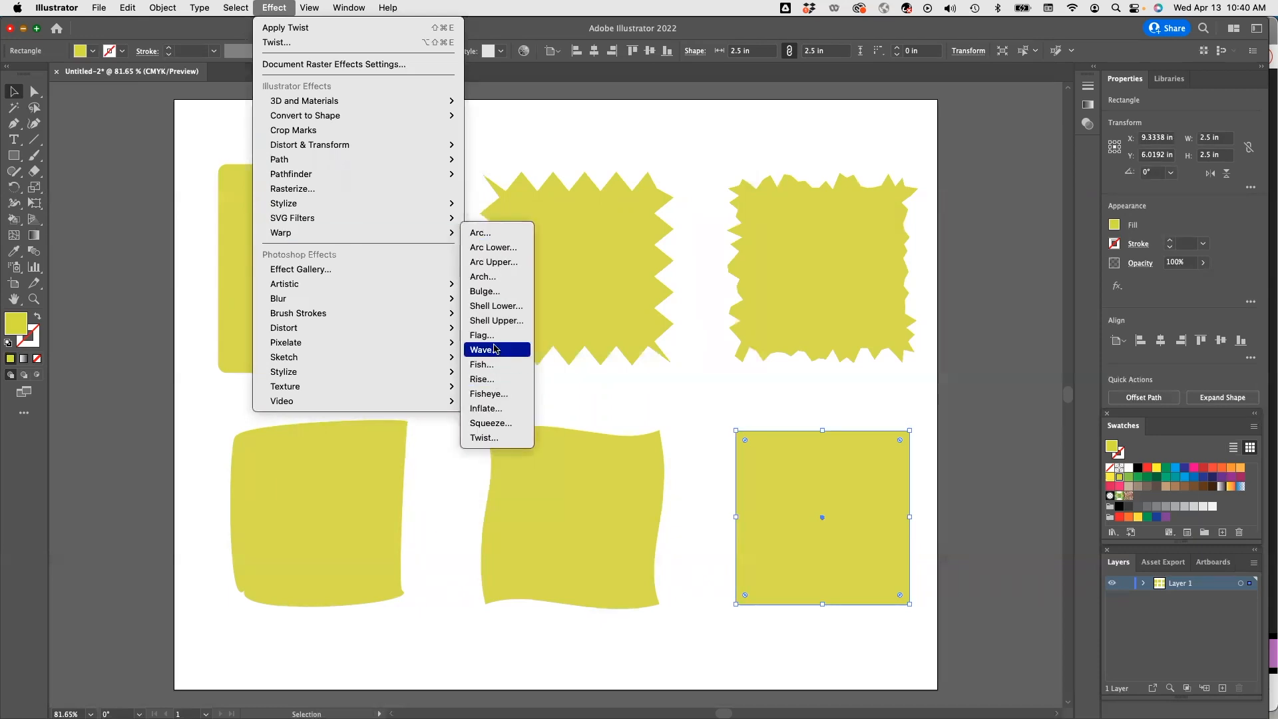
pyautogui.click(488, 424)
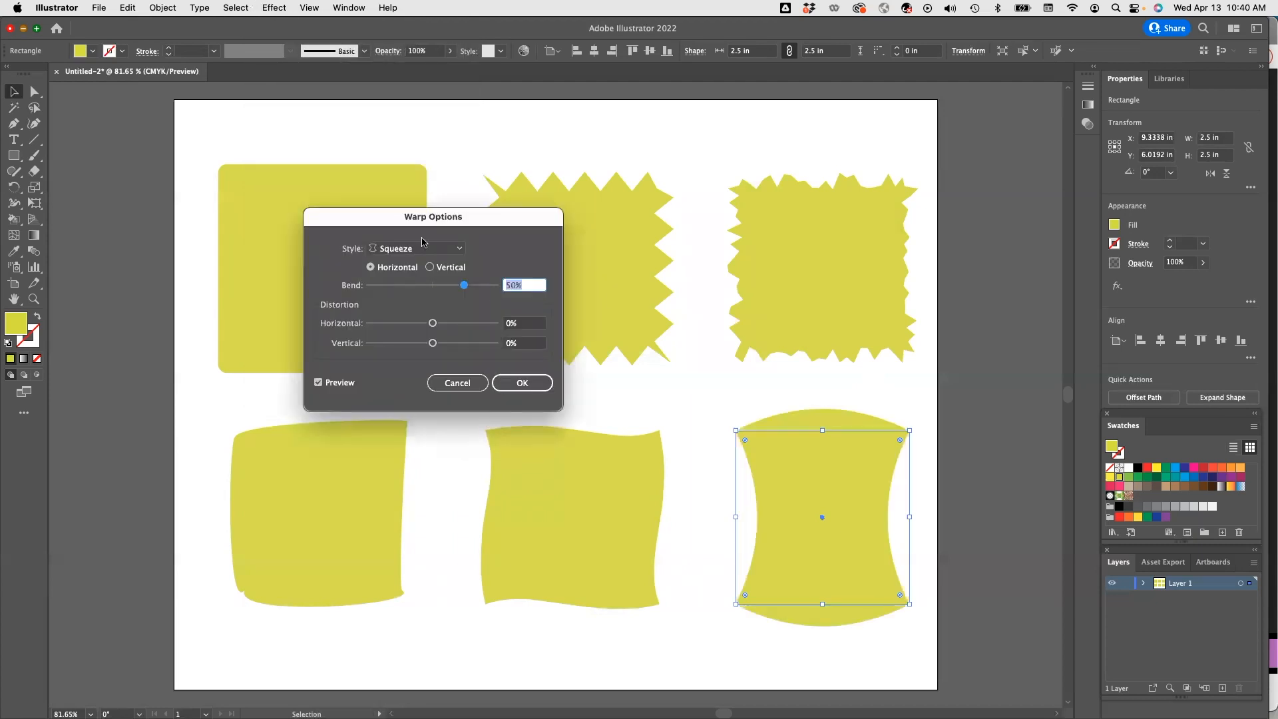
pyautogui.moveTo(511, 284); pyautogui.dragTo(502, 284)
pyautogui.write('3')
pyautogui.press('Return')
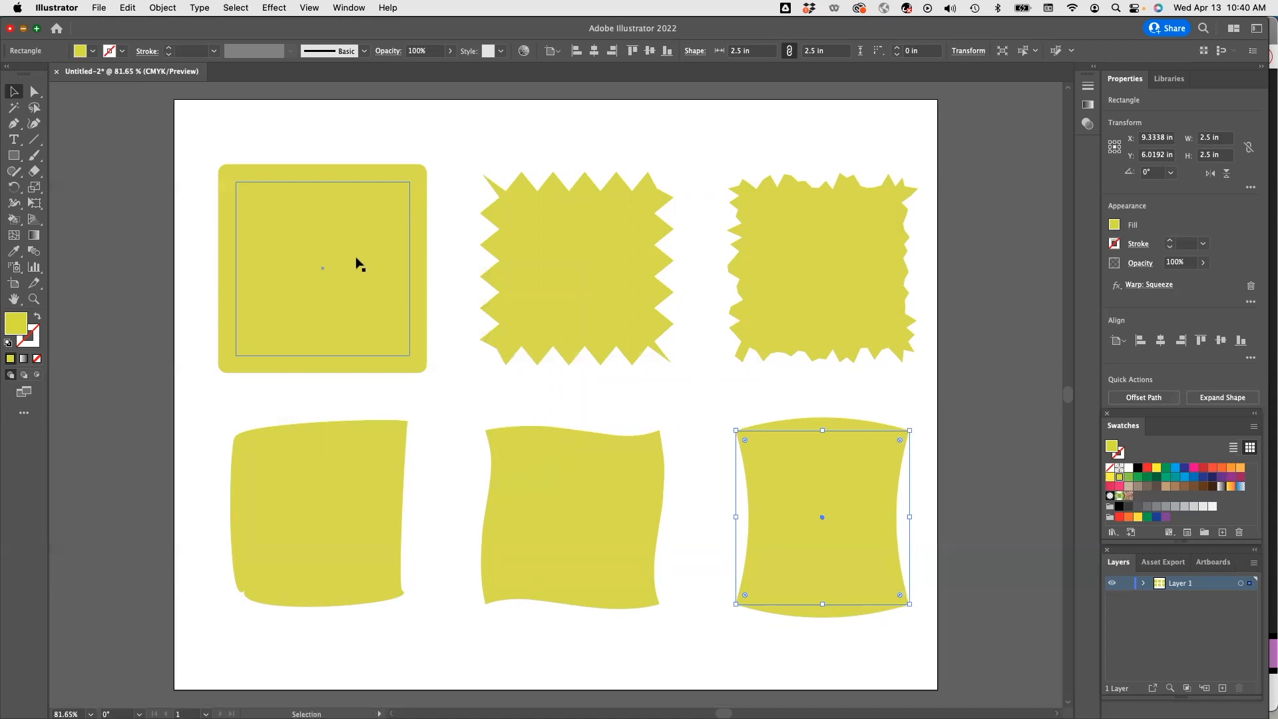
# Deselect everything and turn on the document grid.
pyautogui.click(239, 126)
pyautogui.scroll(4, 293, 217)
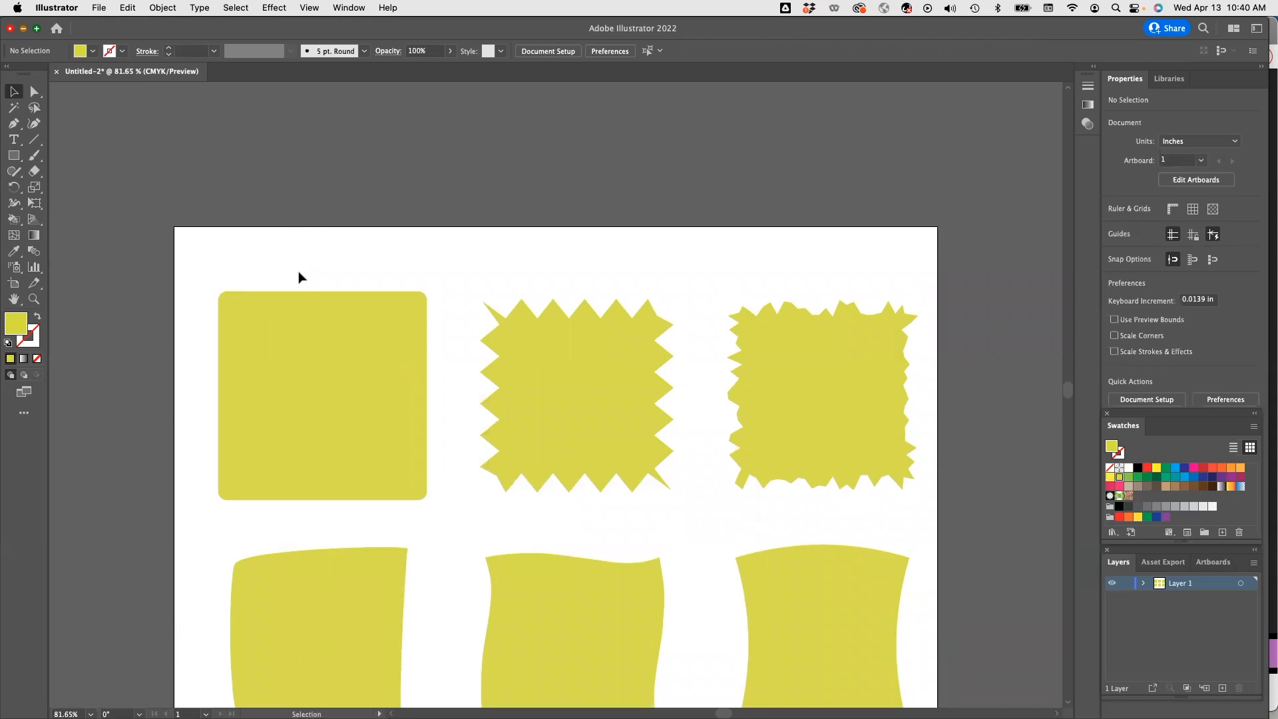
pyautogui.moveTo(333, 272); pyautogui.dragTo(334, 212)
pyautogui.scroll(-2, 439, 337)
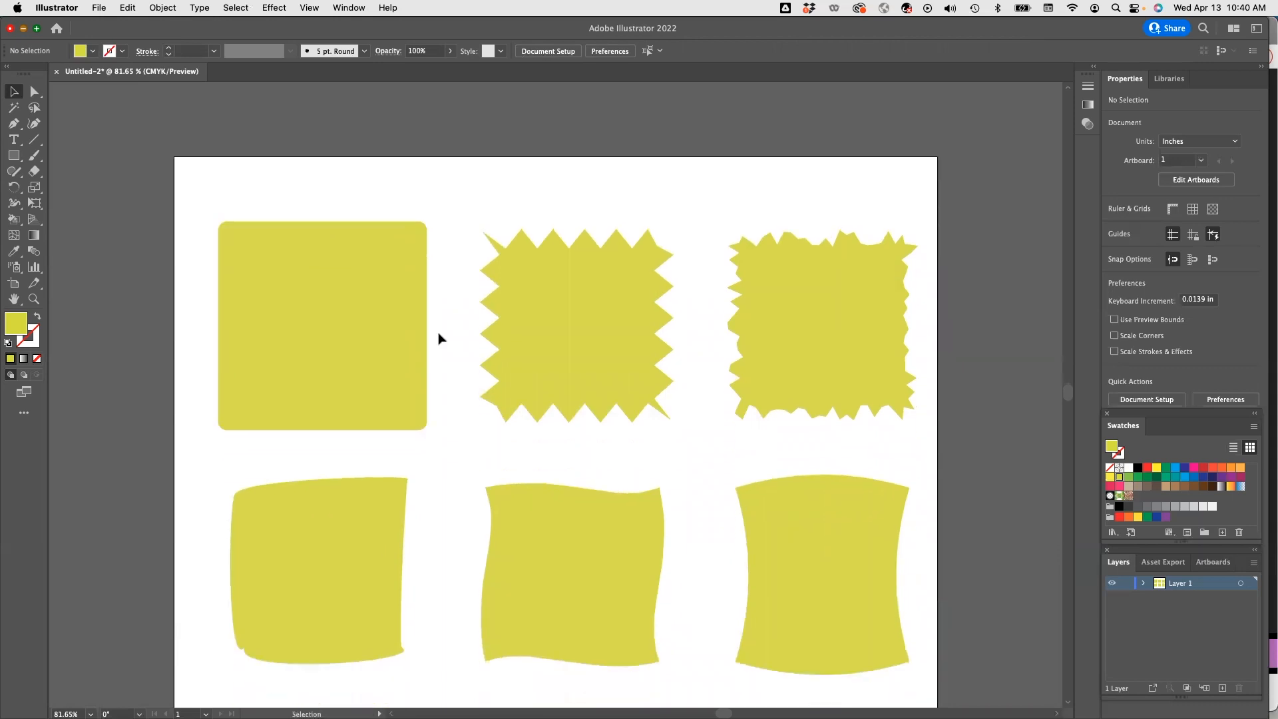
pyautogui.click(304, 8)
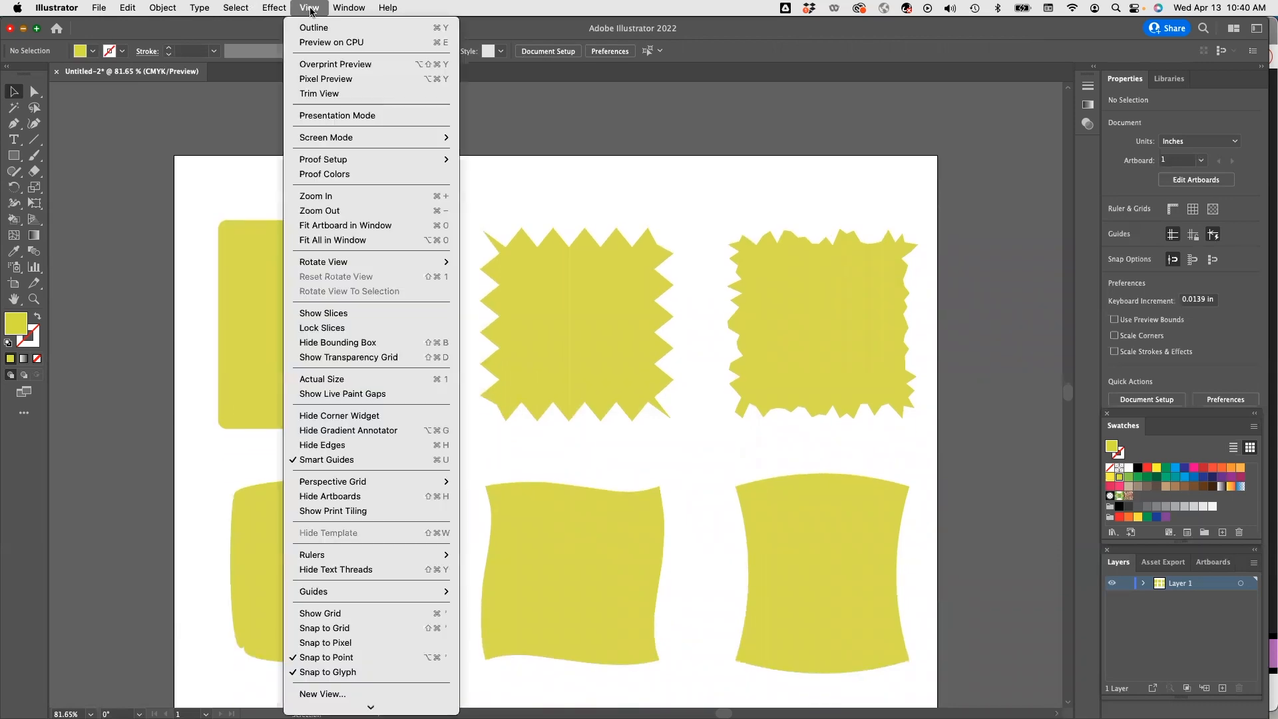
pyautogui.click(339, 616)
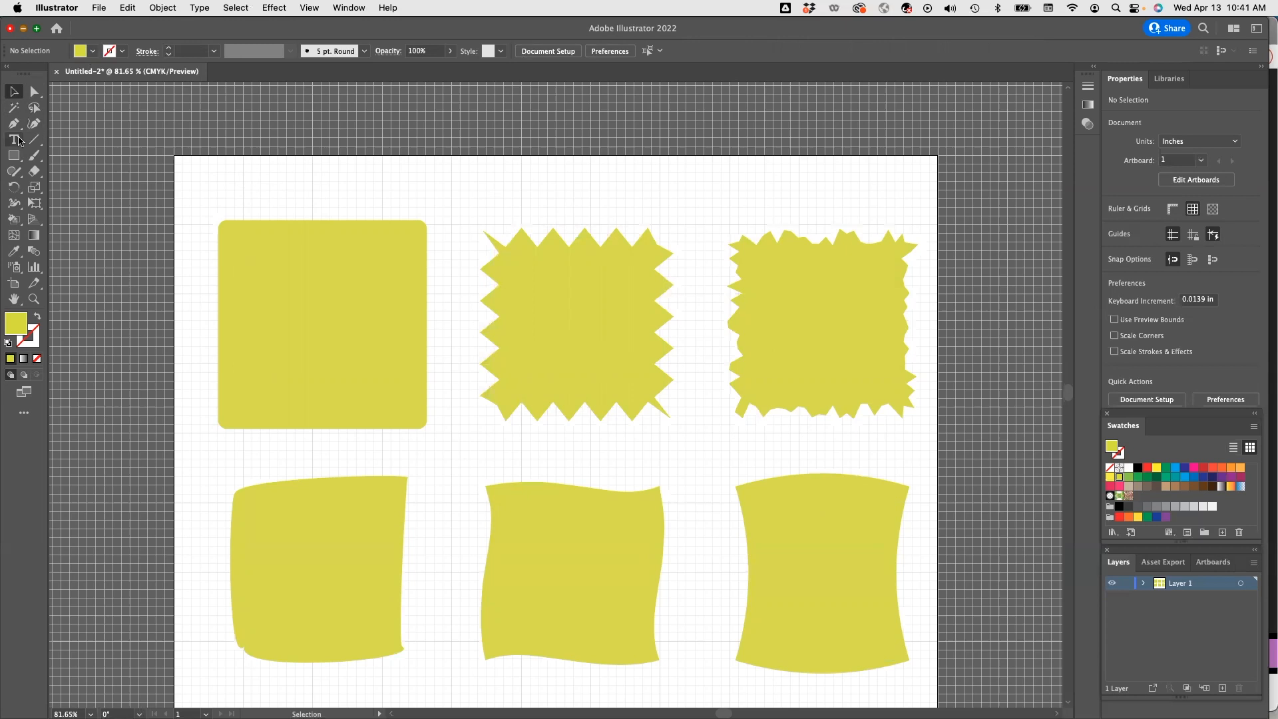
# Draw a thin rectangle about 0.1 by 0.36 in near the artboard's top-left corner and fill it purple.
pyautogui.click(14, 158)
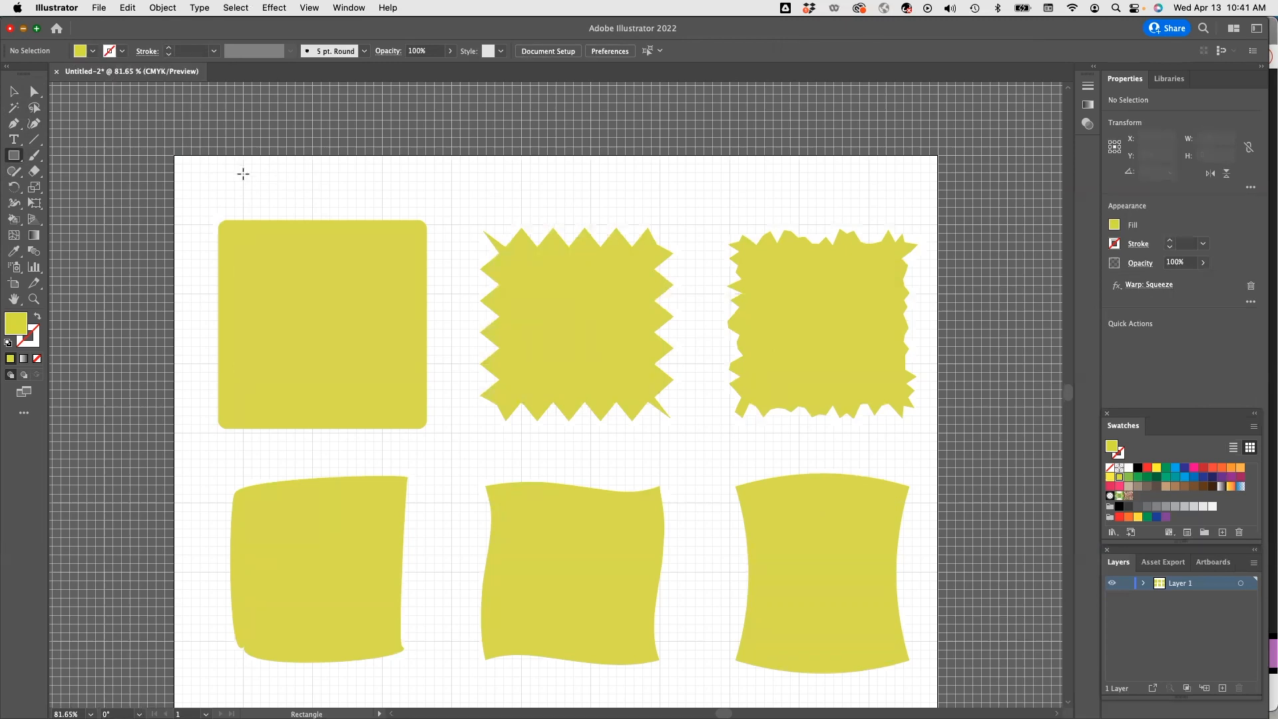
pyautogui.moveTo(243, 173); pyautogui.dragTo(251, 198)
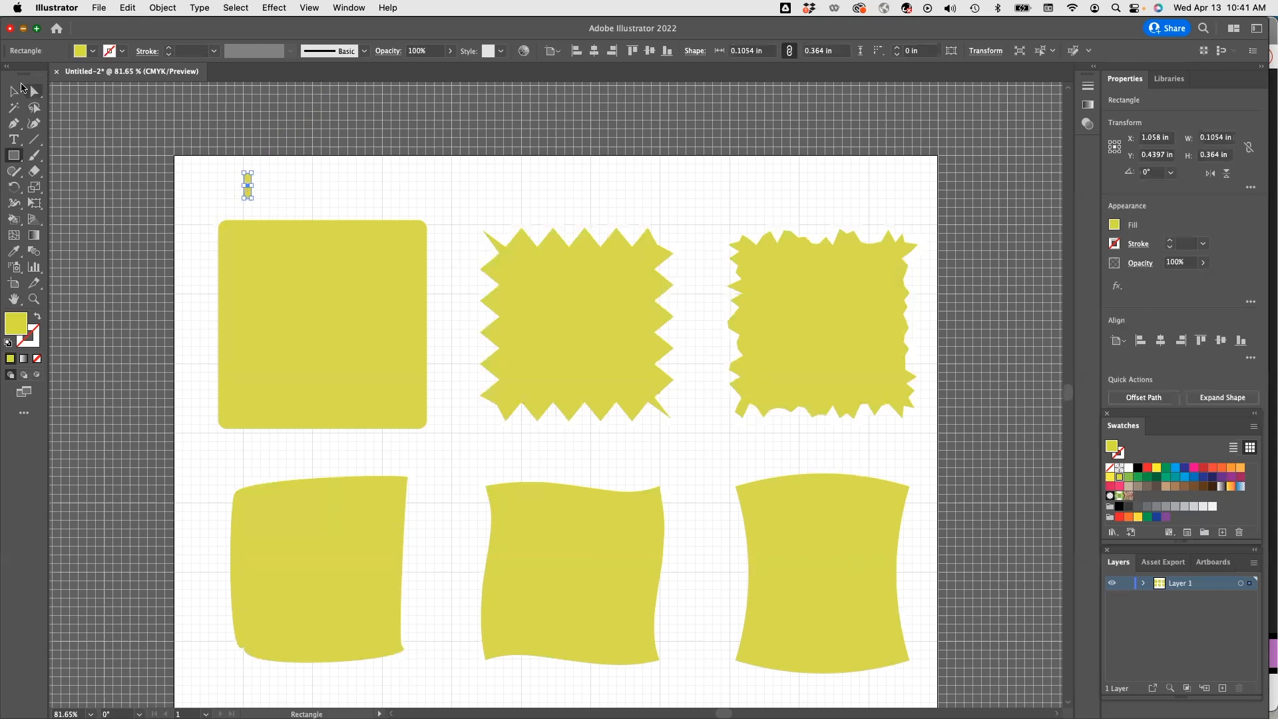
pyautogui.click(93, 51)
pyautogui.click(129, 84)
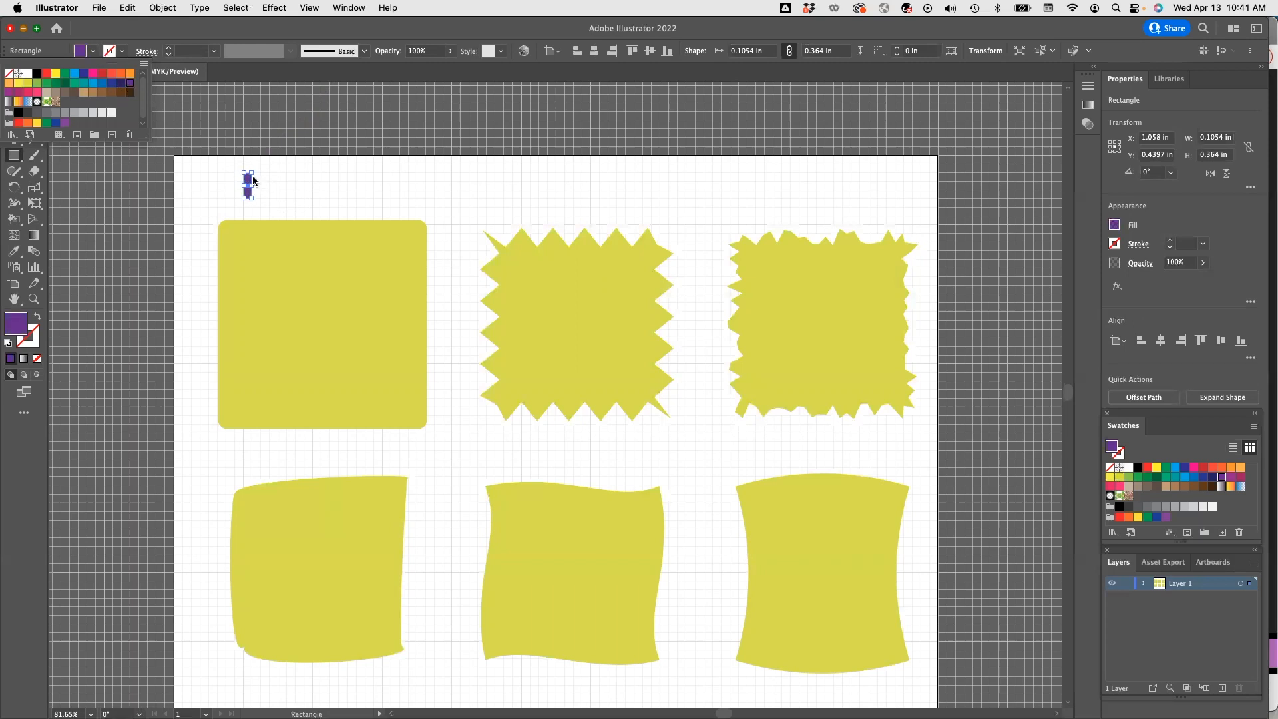
pyautogui.click(253, 180)
pyautogui.click(16, 91)
pyautogui.click(257, 182)
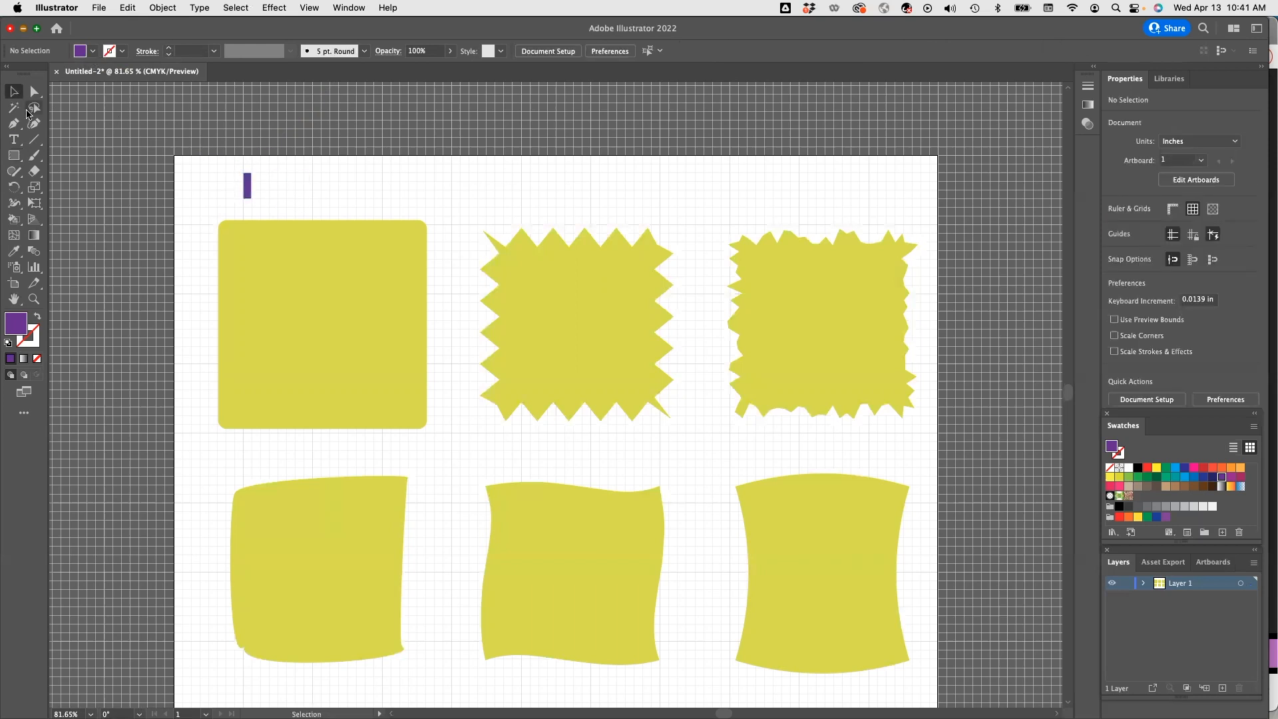
# Draw a second thin rectangle about 0.12 by 0.36 in beside the purple one and fill it yellow.
pyautogui.click(15, 158)
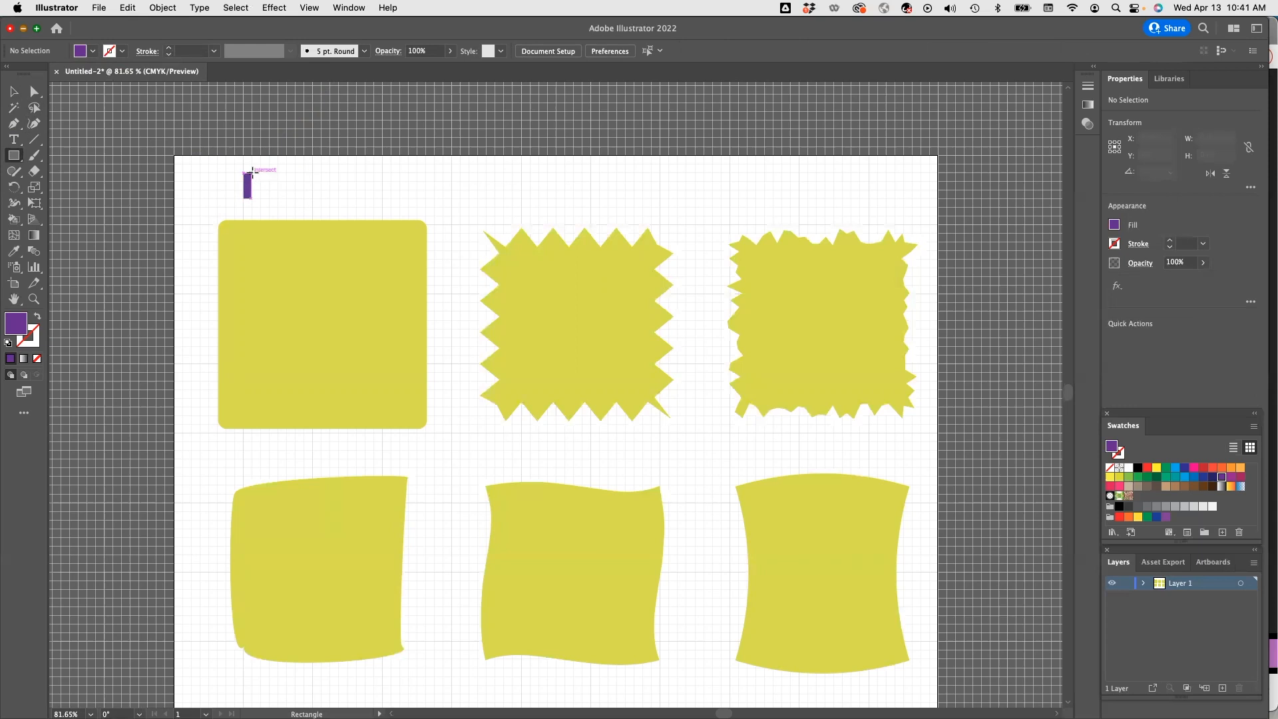
pyautogui.moveTo(251, 172); pyautogui.dragTo(259, 198)
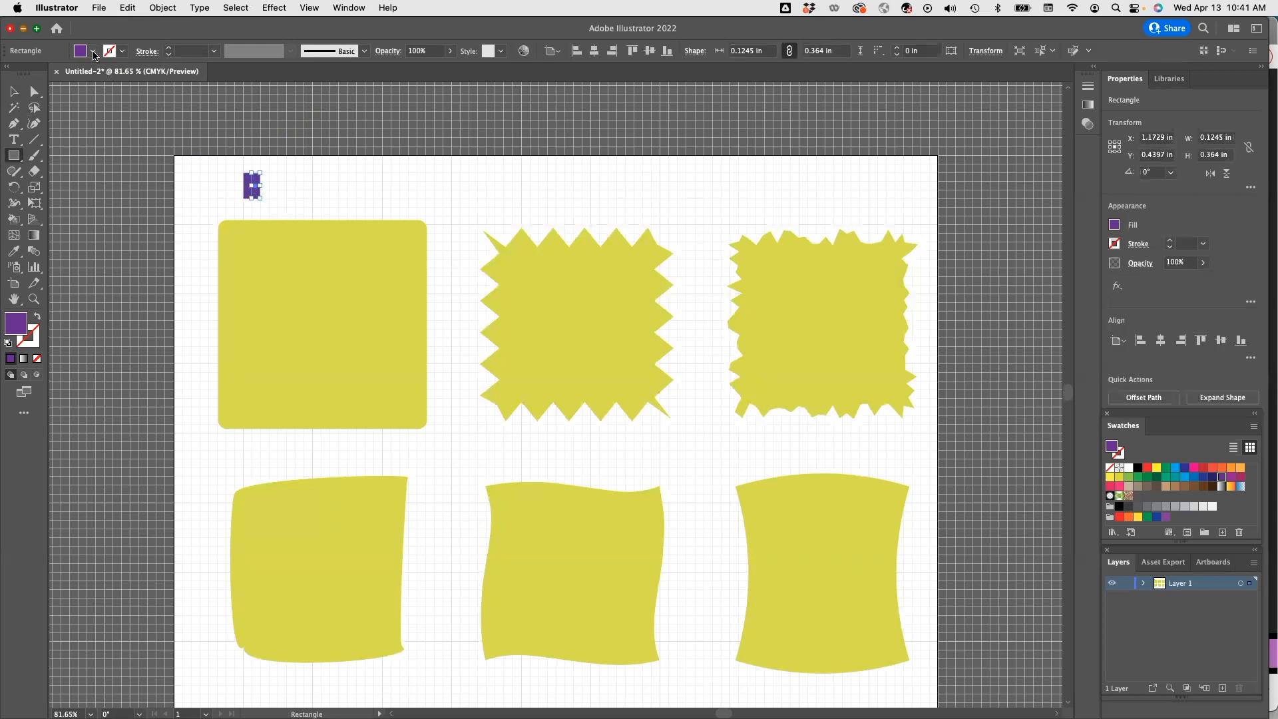
pyautogui.click(93, 52)
pyautogui.click(27, 82)
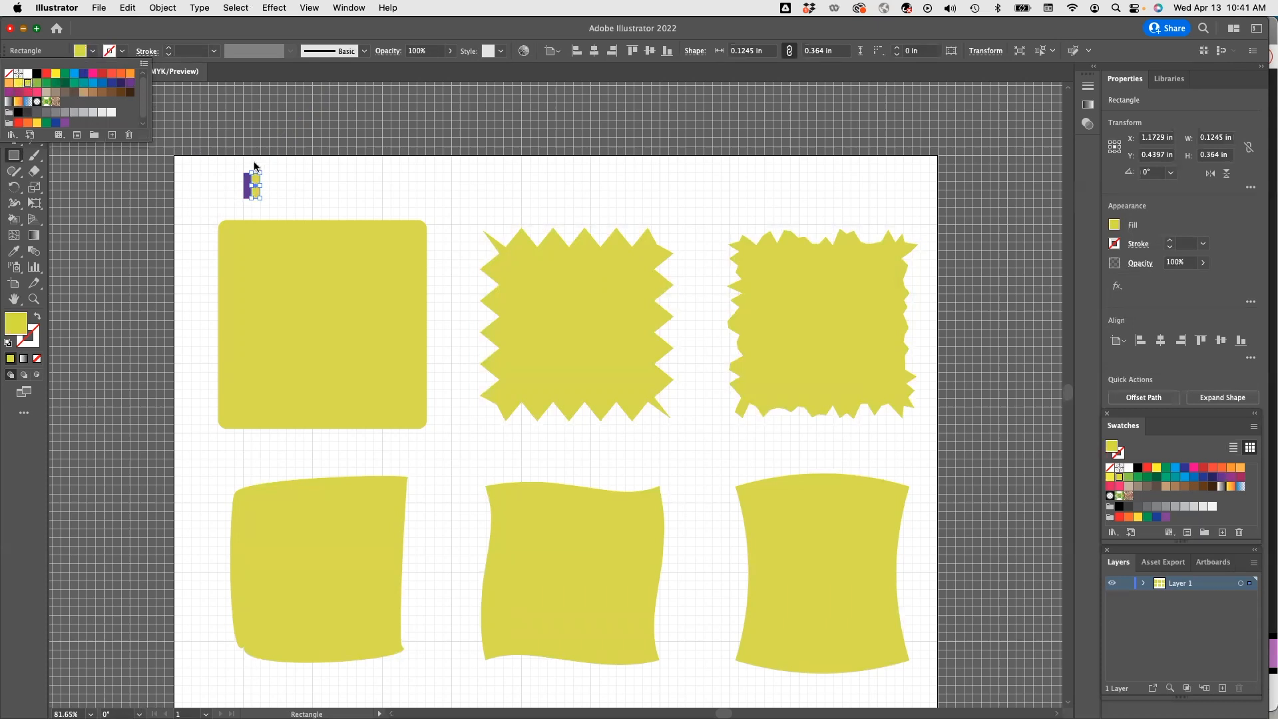
pyautogui.click(270, 180)
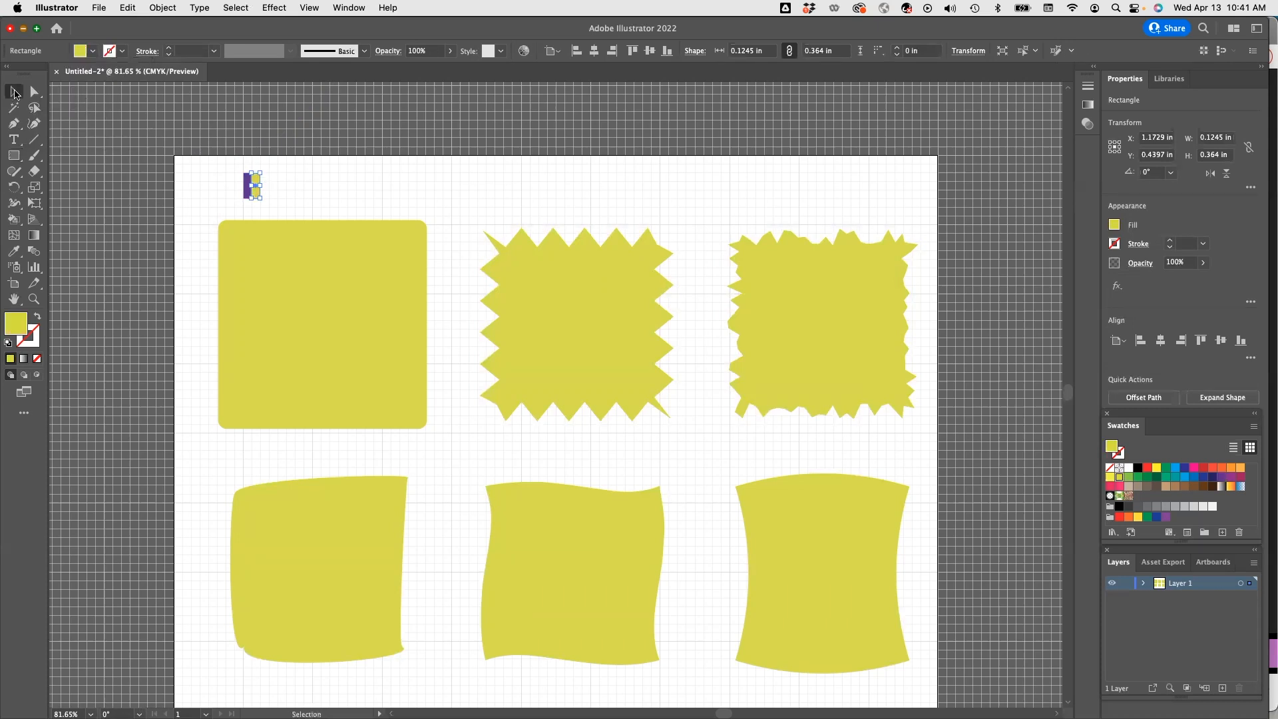
pyautogui.click(14, 91)
pyautogui.click(275, 185)
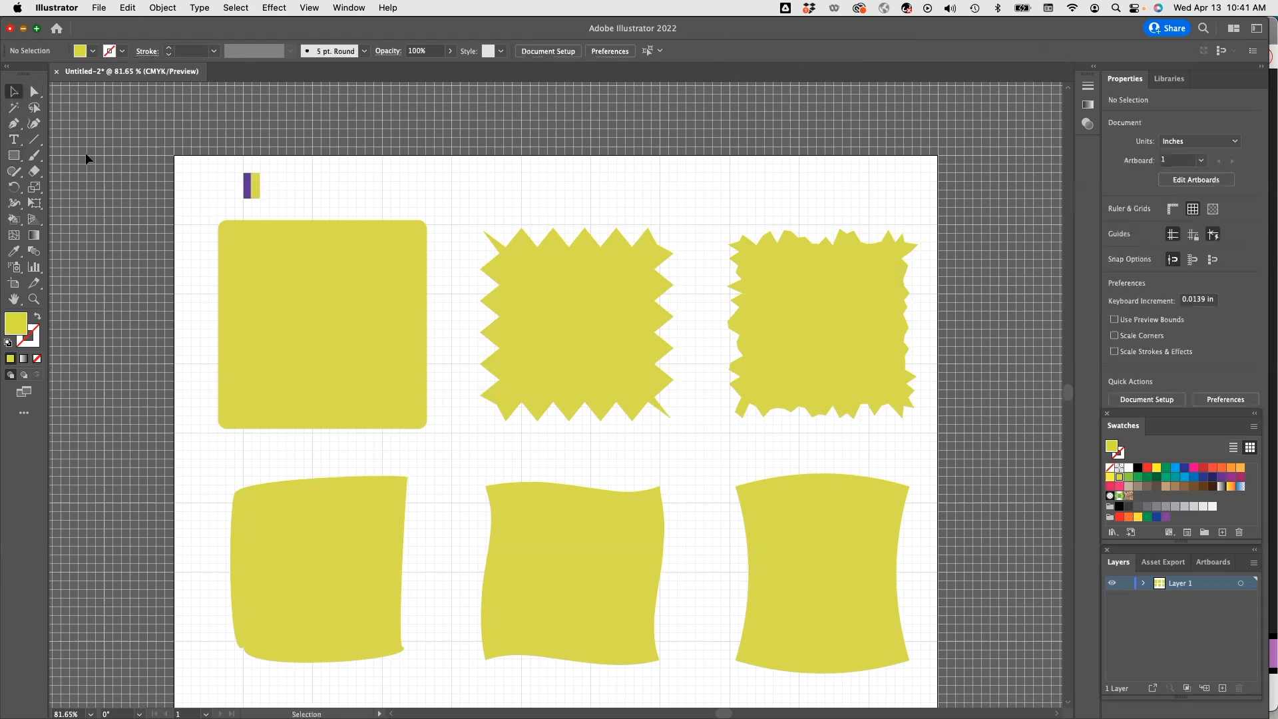
# Draw a third thin rectangle about 0.13 by 0.36 in beside the yellow one and fill it pink.
pyautogui.click(14, 155)
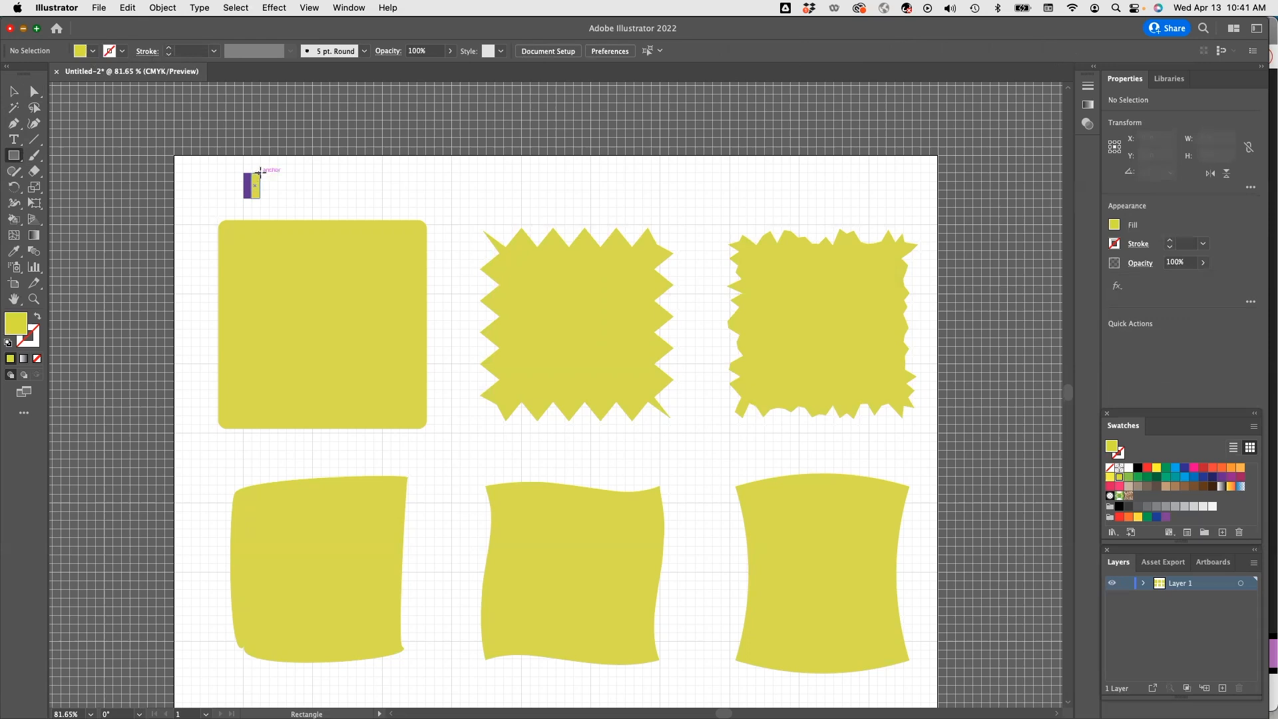
pyautogui.moveTo(260, 172); pyautogui.dragTo(269, 198)
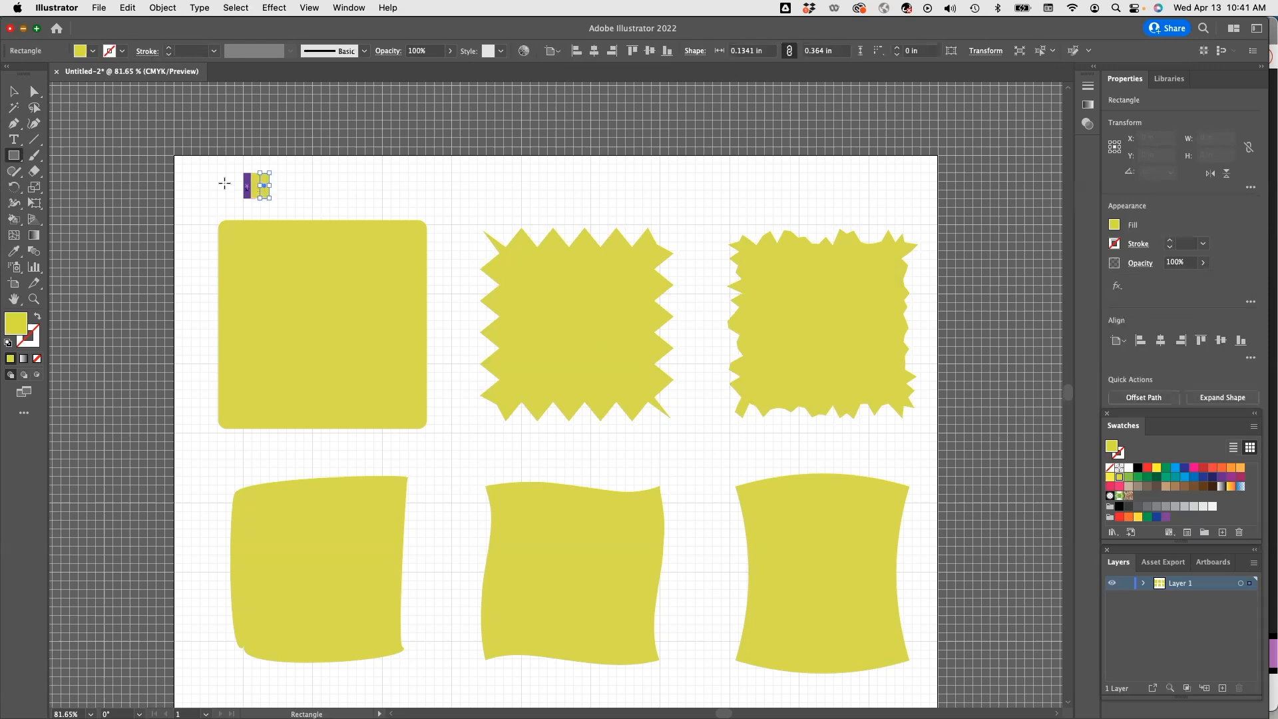
pyautogui.click(94, 51)
pyautogui.click(92, 74)
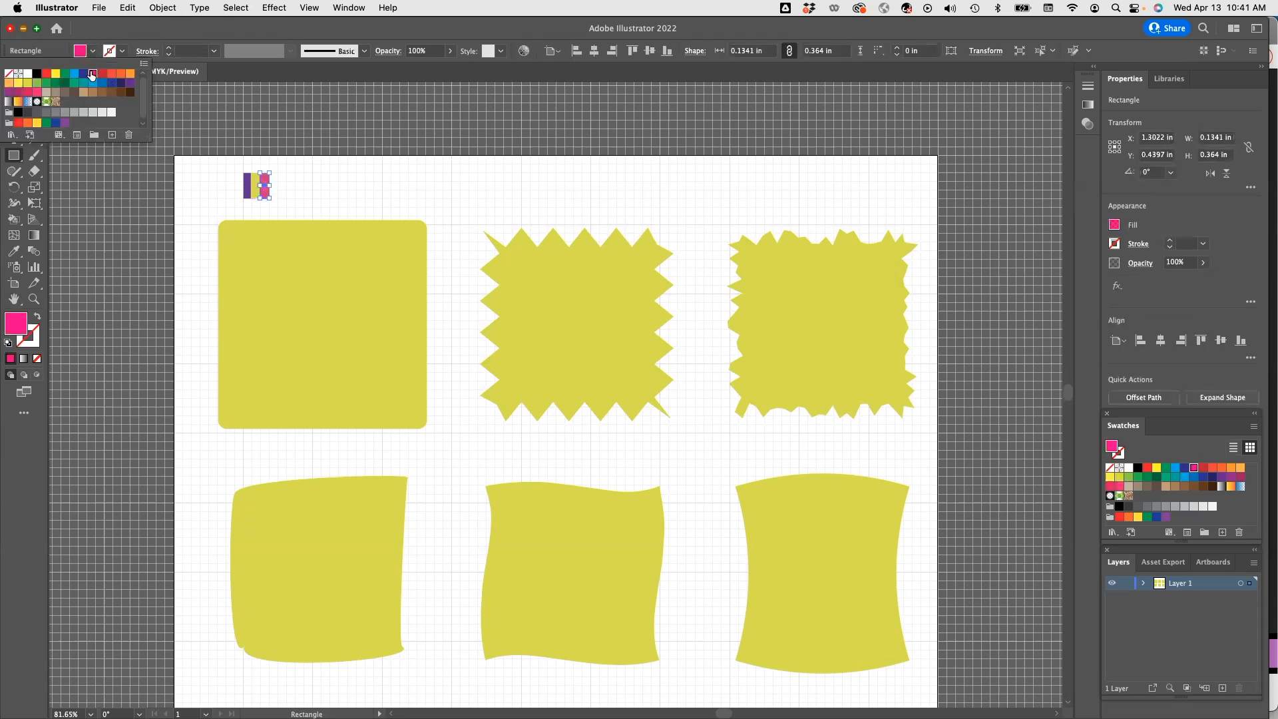
pyautogui.press('Escape')
pyautogui.press('v')
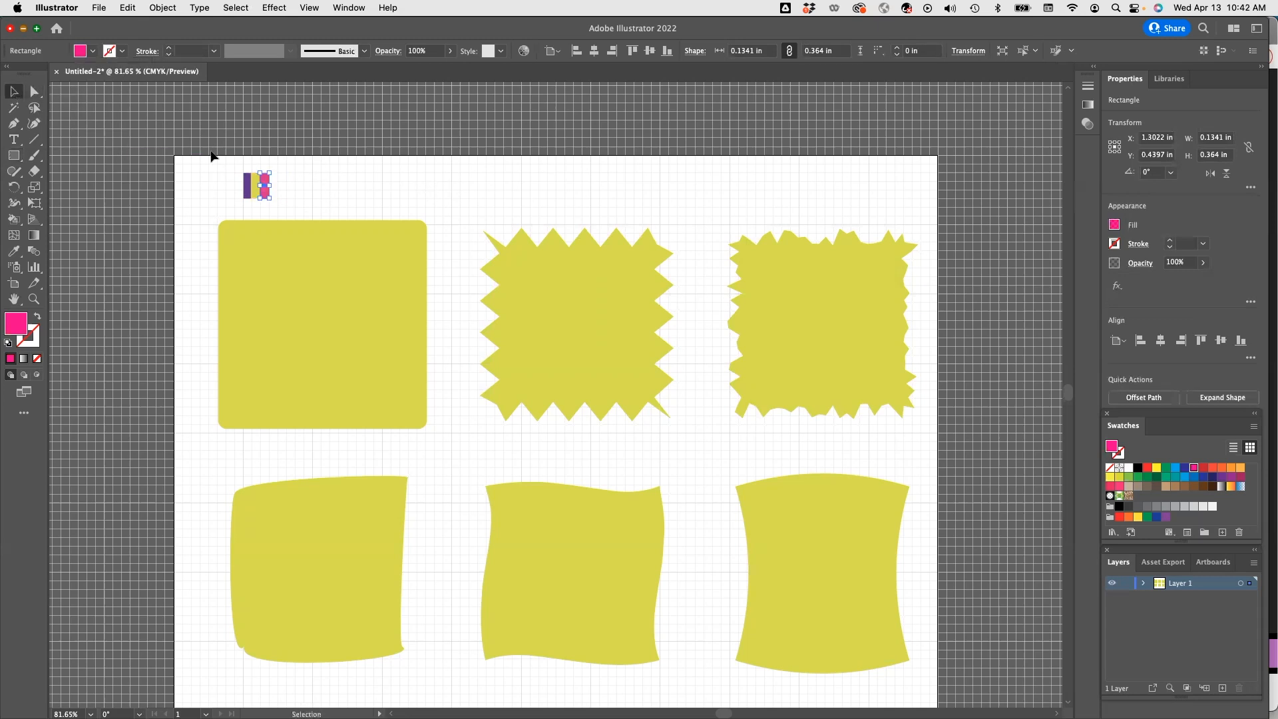
# Group the three stripe rectangles and add the group to the Swatches as a pattern swatch.
pyautogui.moveTo(231, 168); pyautogui.dragTo(299, 216)
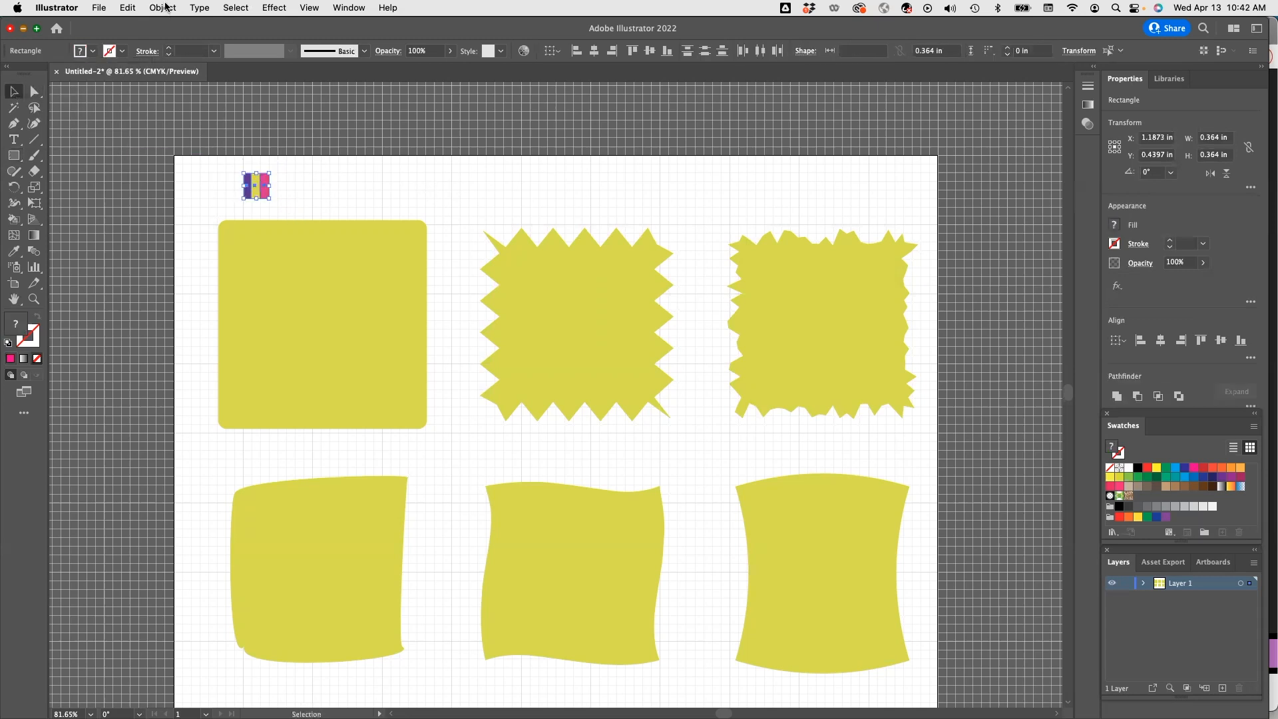
pyautogui.click(163, 8)
pyautogui.click(185, 79)
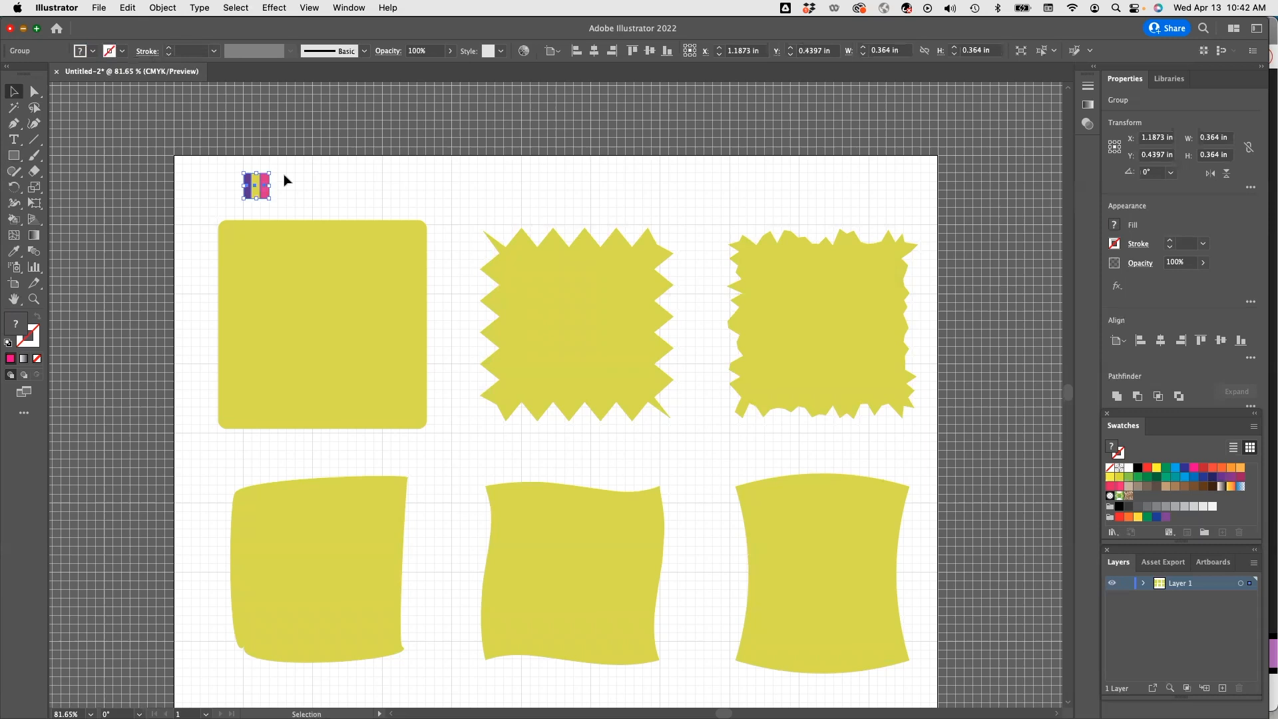
pyautogui.moveTo(258, 187); pyautogui.dragTo(1148, 509)
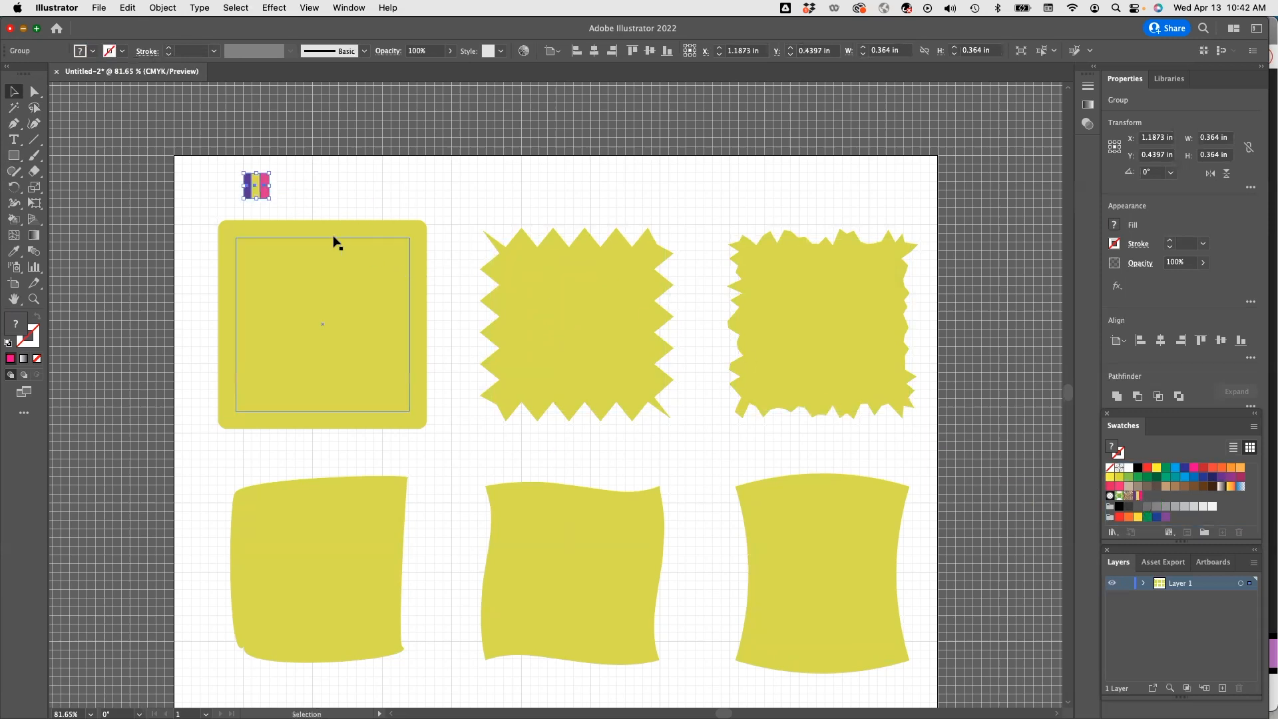
# Fill the top-left rounded square with the new stripe pattern swatch.
pyautogui.click(318, 251)
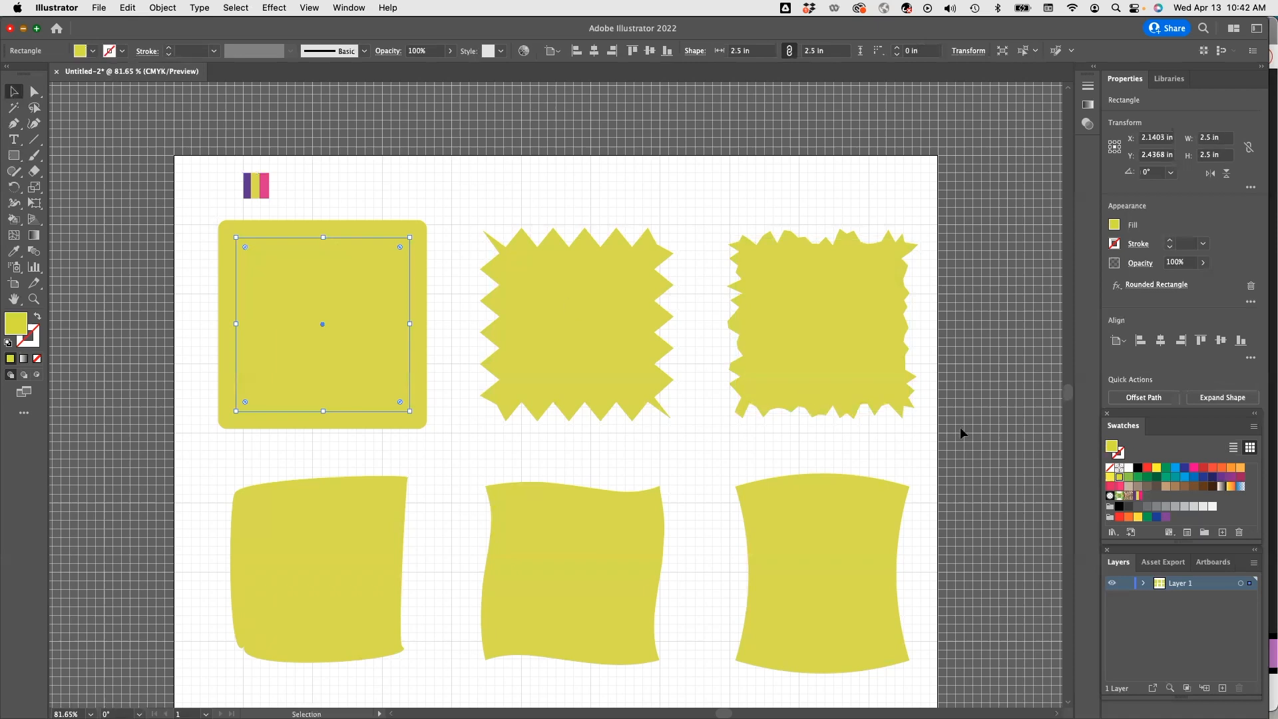
pyautogui.click(1134, 496)
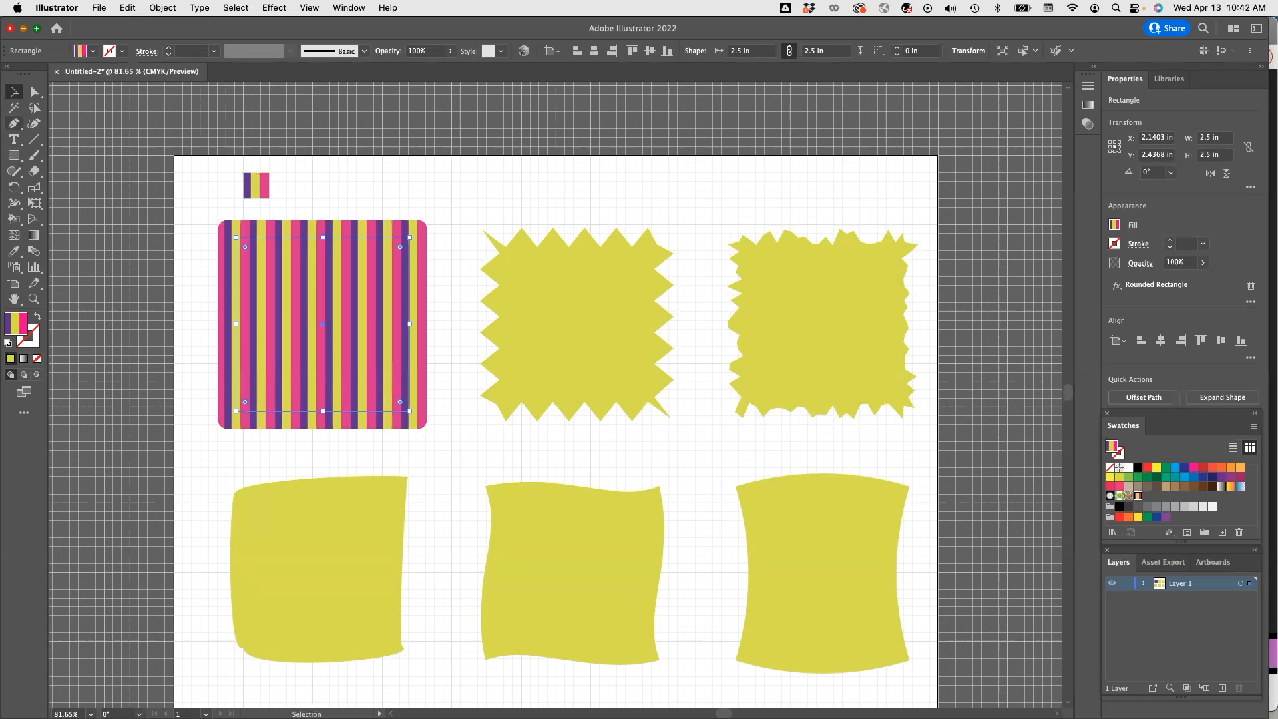
# Add a text label reading Stripes below the top-left swatch and position it centred under it.
pyautogui.click(14, 140)
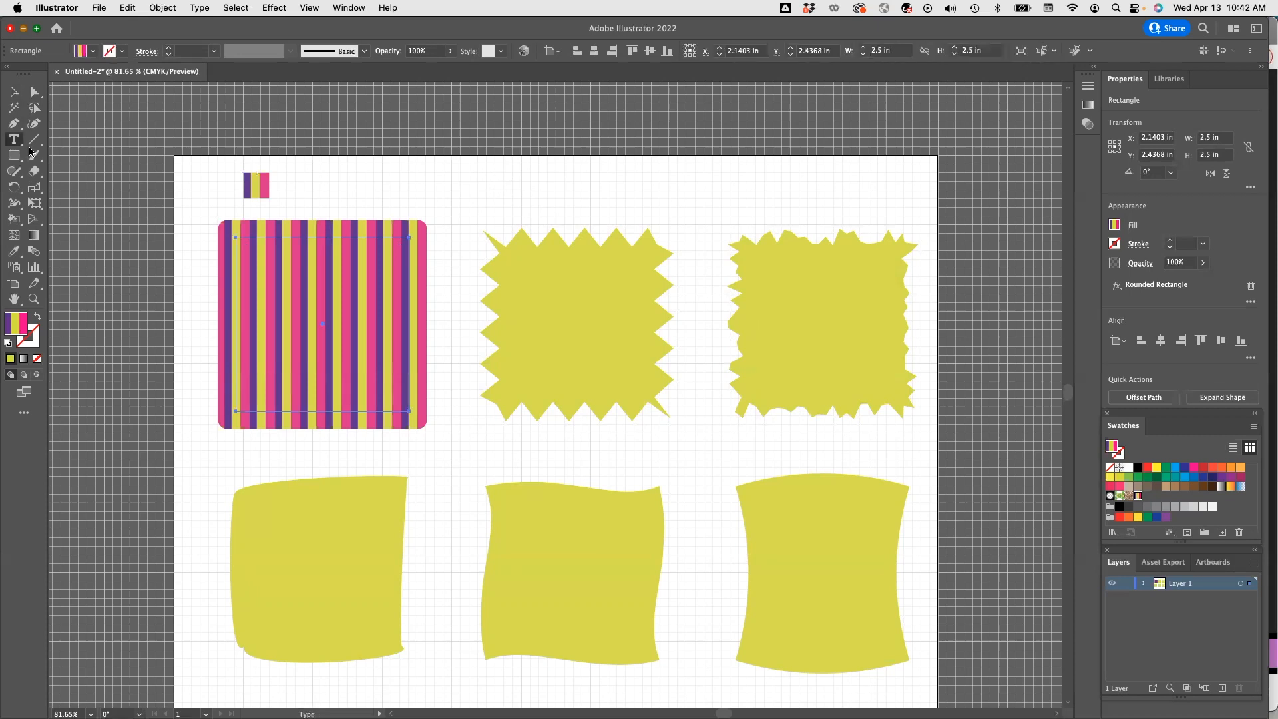
pyautogui.click(259, 447)
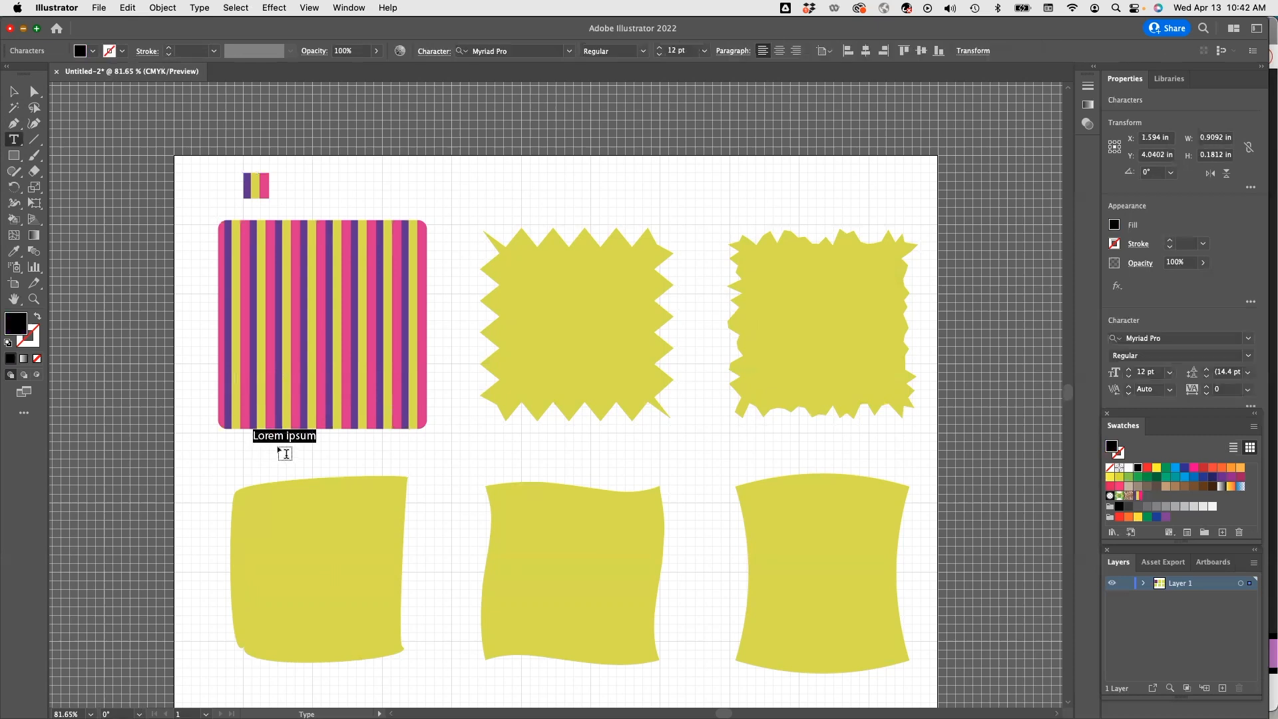
pyautogui.write('Stripes')
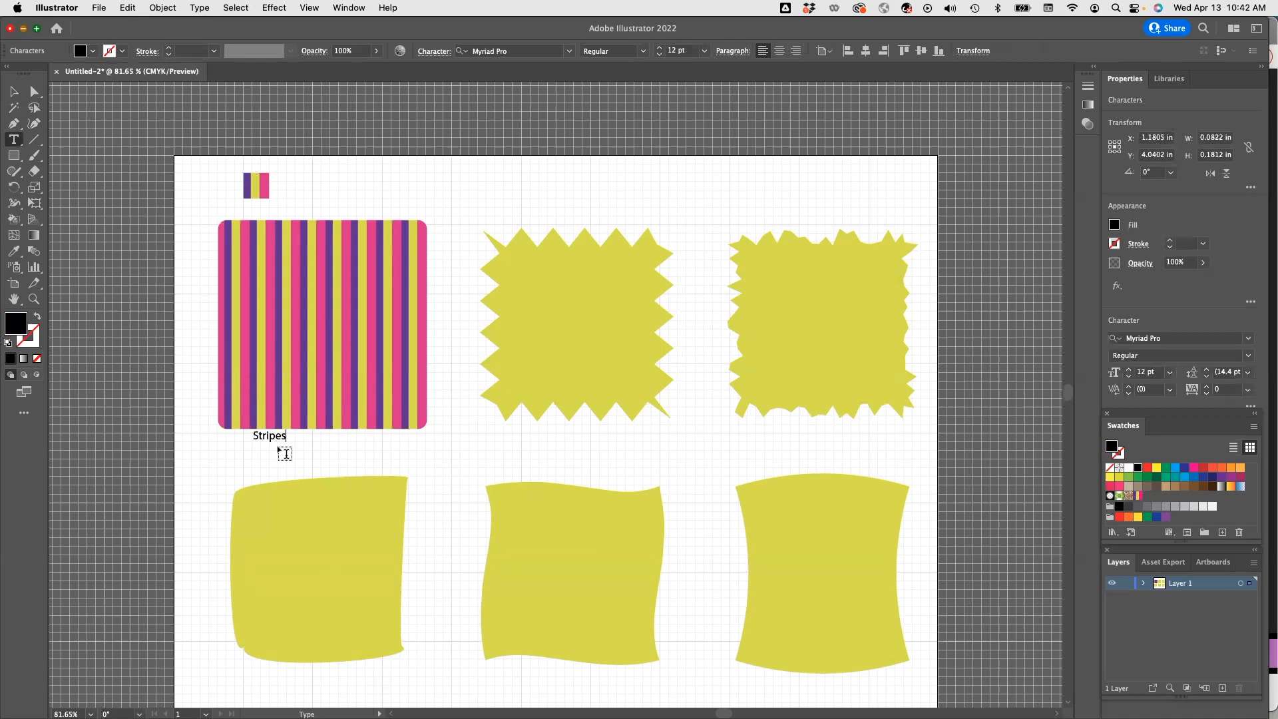
pyautogui.press('Escape')
pyautogui.moveTo(268, 439); pyautogui.dragTo(306, 445)
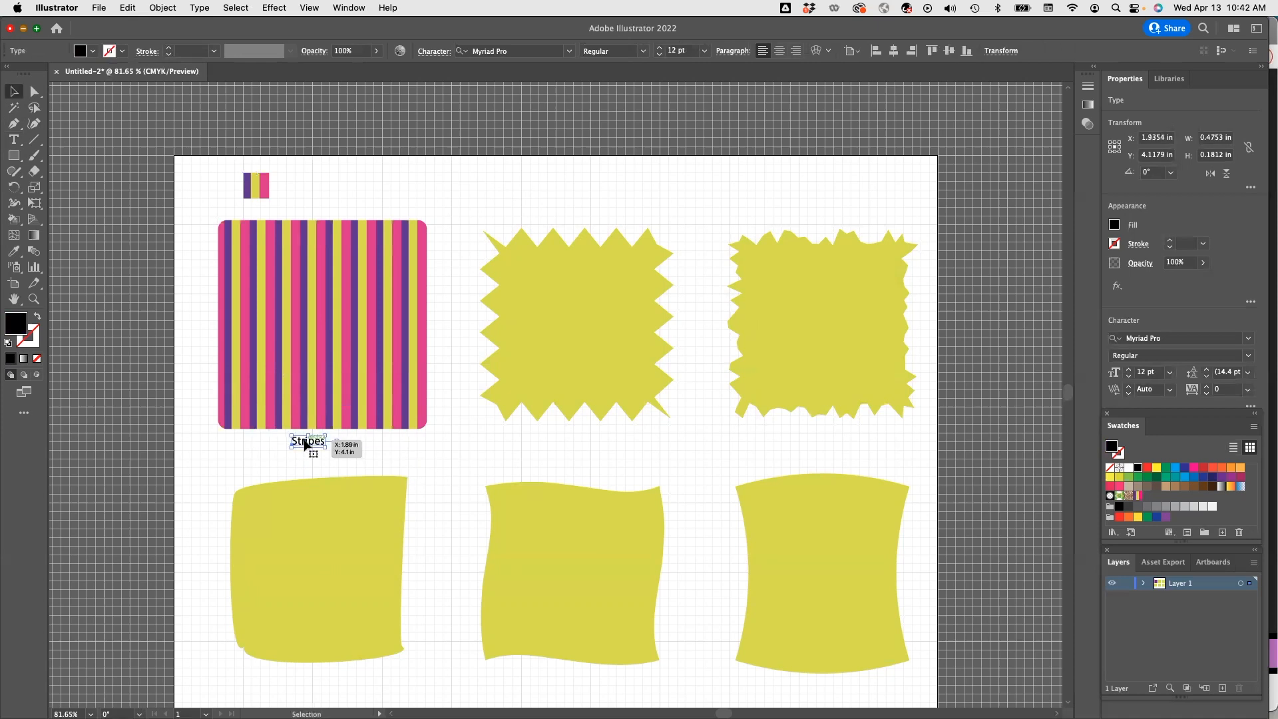
# Add a text label reading Plain weave below the top-middle swatch.
pyautogui.press('t')
pyautogui.click(557, 439)
pyautogui.write('Plain weave')
pyautogui.press('Escape')
# Duplicate the label under the top-right swatch and change its text to Twill weave.
pyautogui.press('super+v')
pyautogui.moveTo(556, 396); pyautogui.dragTo(820, 436)
pyautogui.press('t')
pyautogui.doubleClick(799, 434)
pyautogui.write('Twill weave')
pyautogui.press('Escape')
# Duplicate the label under the bottom-left swatch and change its text to Floral.
pyautogui.press('super+v')
pyautogui.moveTo(545, 394); pyautogui.dragTo(300, 630)
pyautogui.press('t')
pyautogui.doubleClick(296, 630)
pyautogui.write('Floral')
pyautogui.press('Escape')
# Duplicate the label under the bottom-middle swatch and change its text to Geometric shapes.
pyautogui.press('super+v')
pyautogui.moveTo(547, 393); pyautogui.dragTo(526, 631)
pyautogui.press('t')
pyautogui.doubleClick(535, 629)
pyautogui.press('super+c')
pyautogui.write('Geometric shapes')
pyautogui.press('Escape')
# Duplicate the label under the bottom-right swatch, change its text to Stroke interchange, and centre it.
pyautogui.press('super+v')
pyautogui.moveTo(559, 398); pyautogui.dragTo(823, 630)
pyautogui.press('t')
pyautogui.doubleClick(807, 630)
pyautogui.write('Stroke interchange')
pyautogui.click(14, 91)
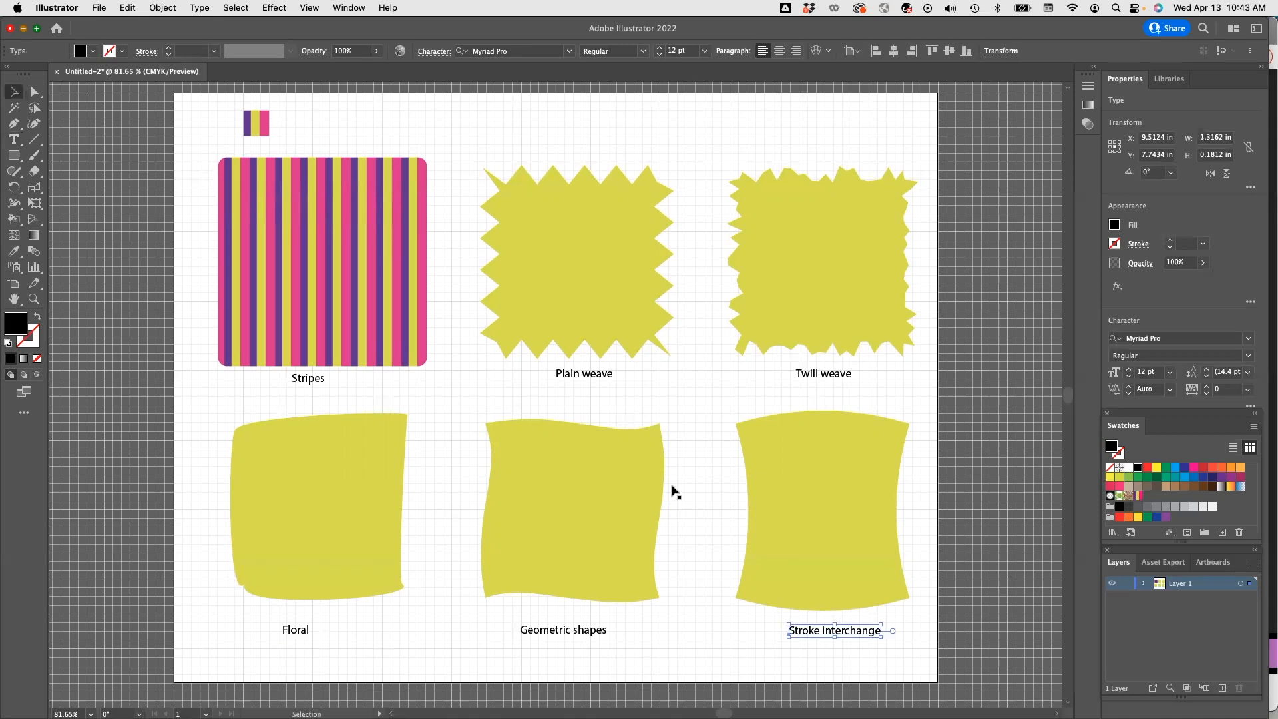
pyautogui.moveTo(808, 635); pyautogui.dragTo(802, 636)
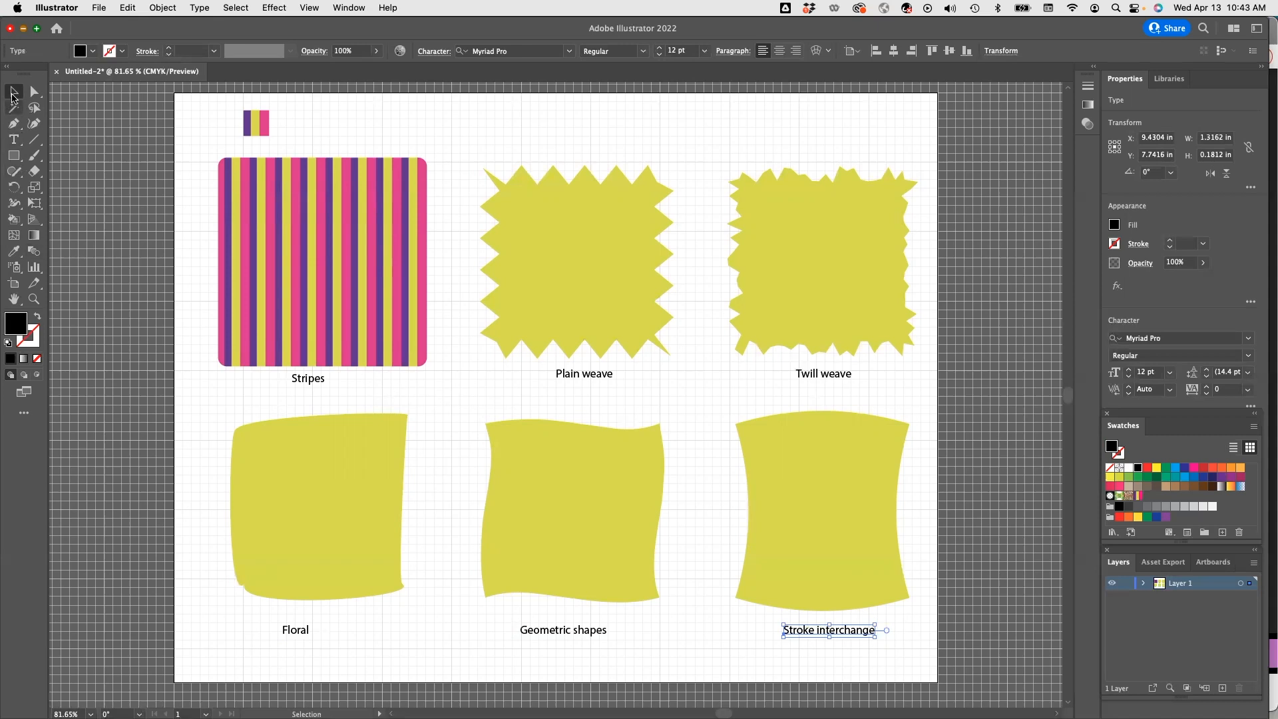
# Select the bottom row of swatches with their labels and move them down.
pyautogui.moveTo(185, 400); pyautogui.dragTo(920, 663)
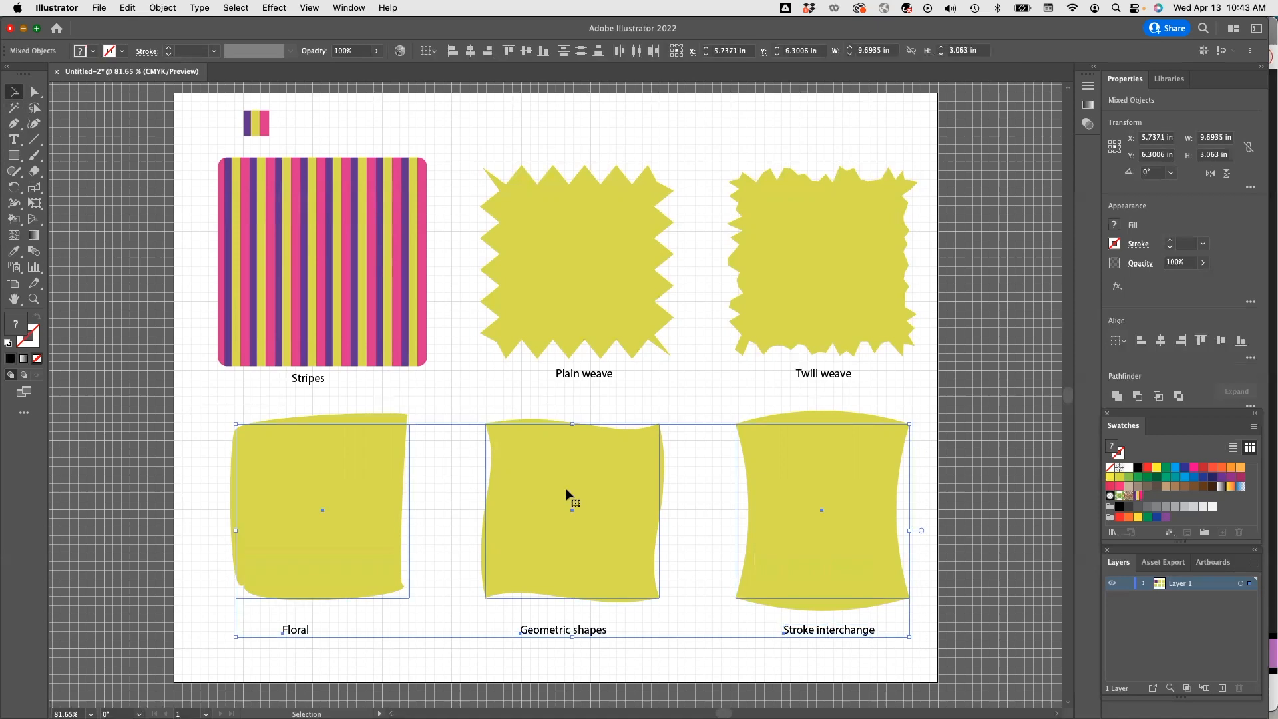
pyautogui.moveTo(572, 505); pyautogui.dragTo(567, 533)
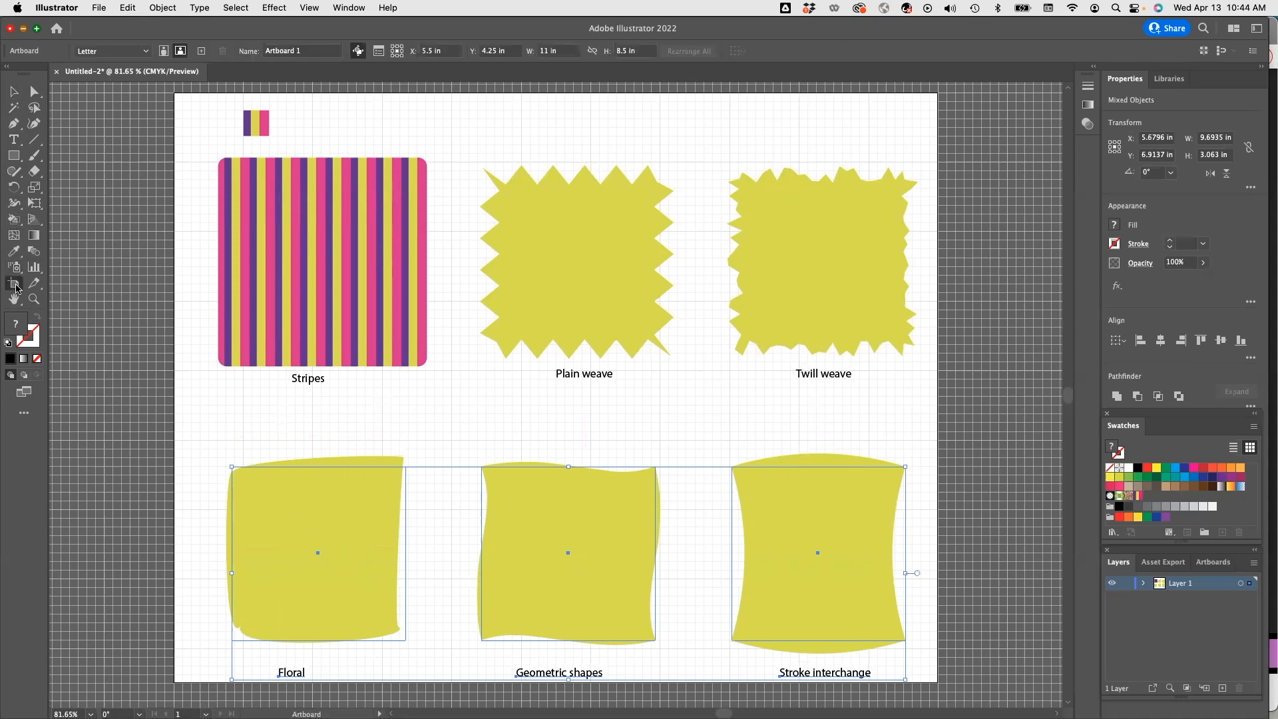
# Extend the artboard's height to about 9.11 in, then leave artboard editing.
pyautogui.click(14, 283)
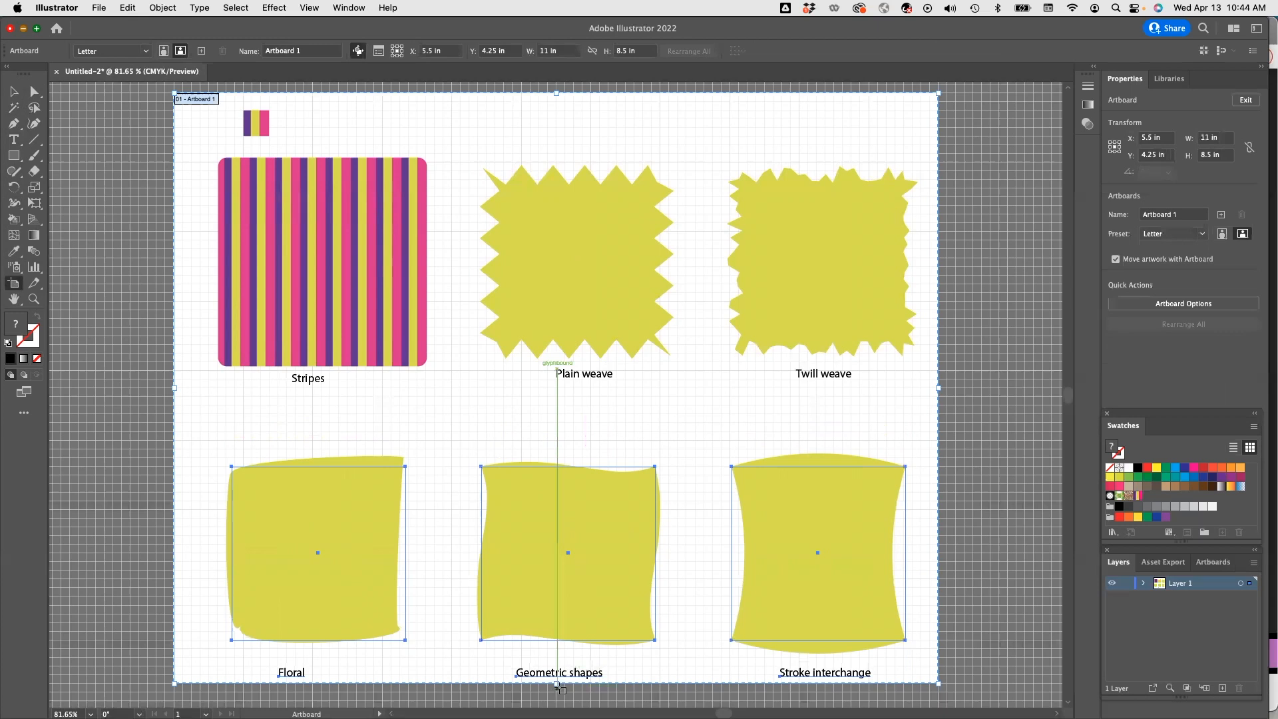
pyautogui.moveTo(559, 685); pyautogui.dragTo(533, 612)
pyautogui.scroll(5, 753, 408)
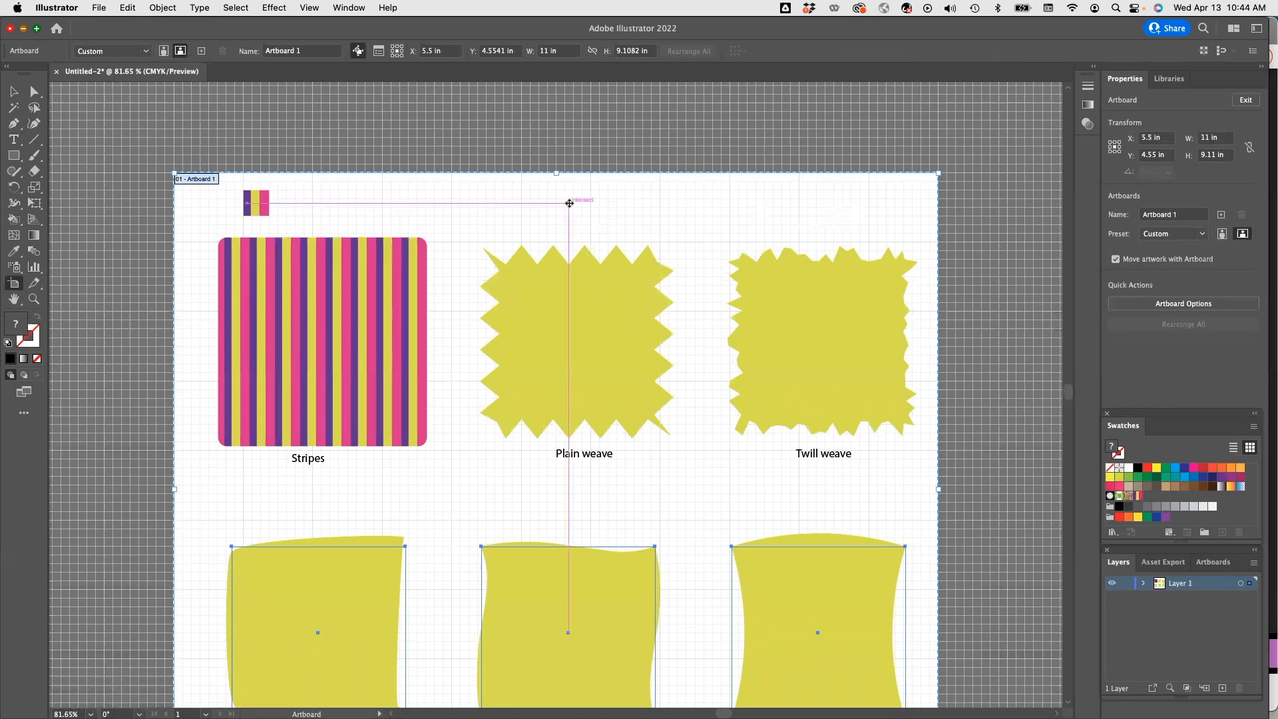
pyautogui.press('v')
pyautogui.click(567, 199)
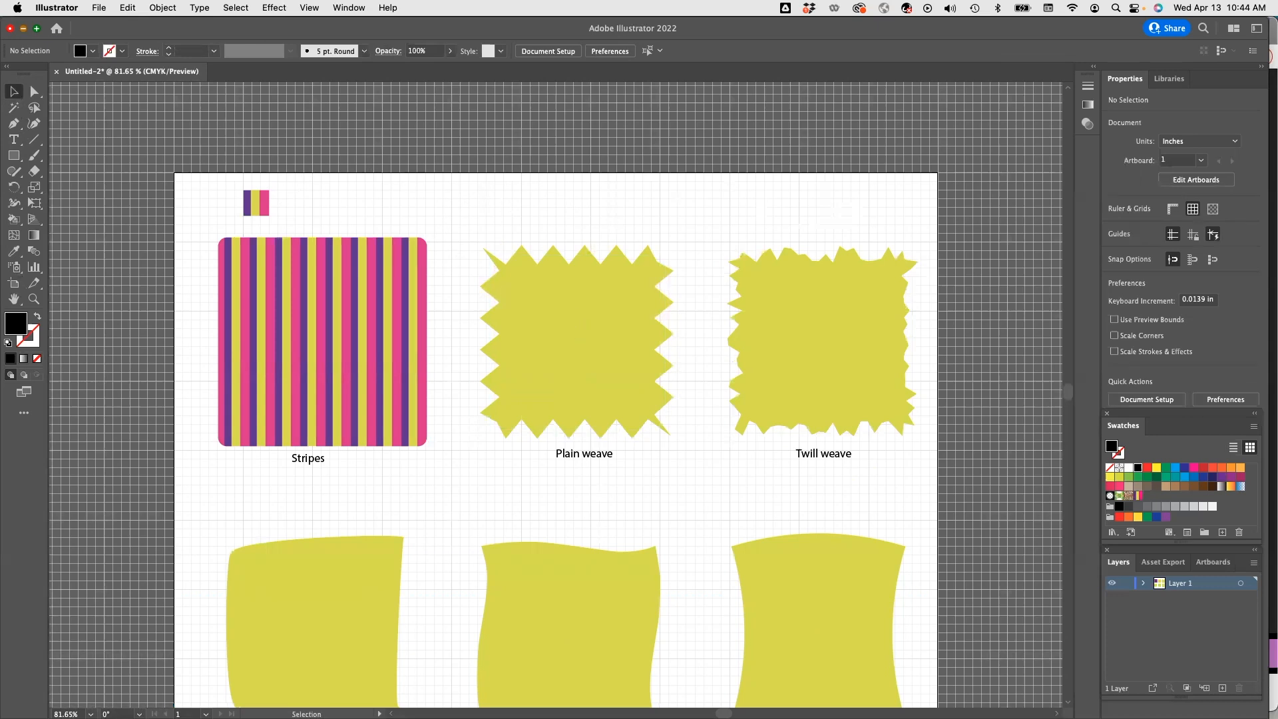
# Draw a small square above the top-middle swatch.
pyautogui.click(13, 157)
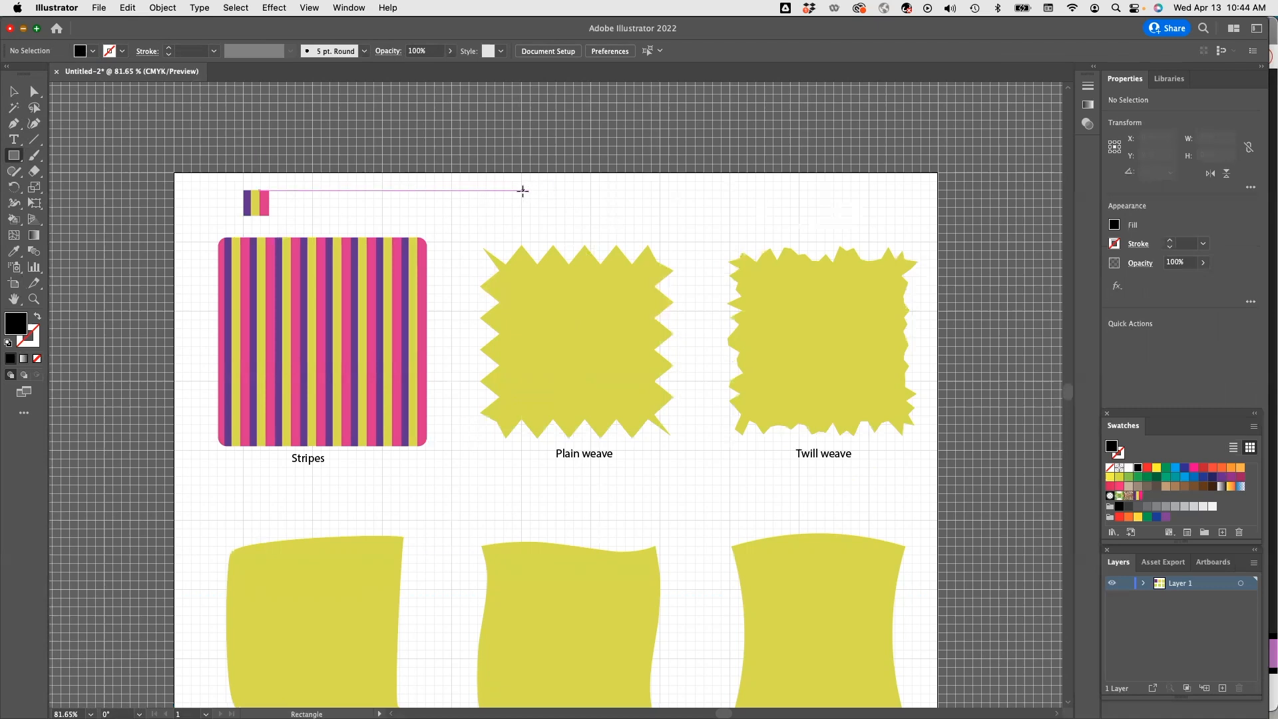
pyautogui.moveTo(521, 189); pyautogui.dragTo(528, 197)
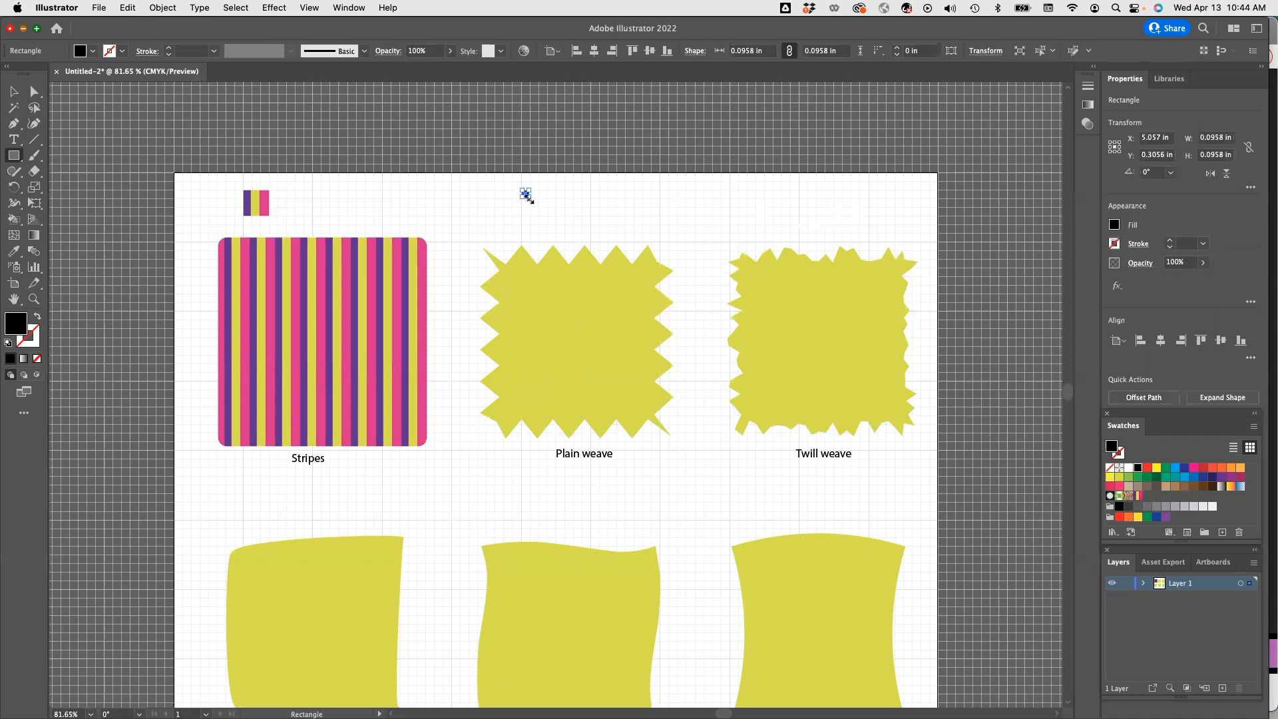
pyautogui.click(537, 203)
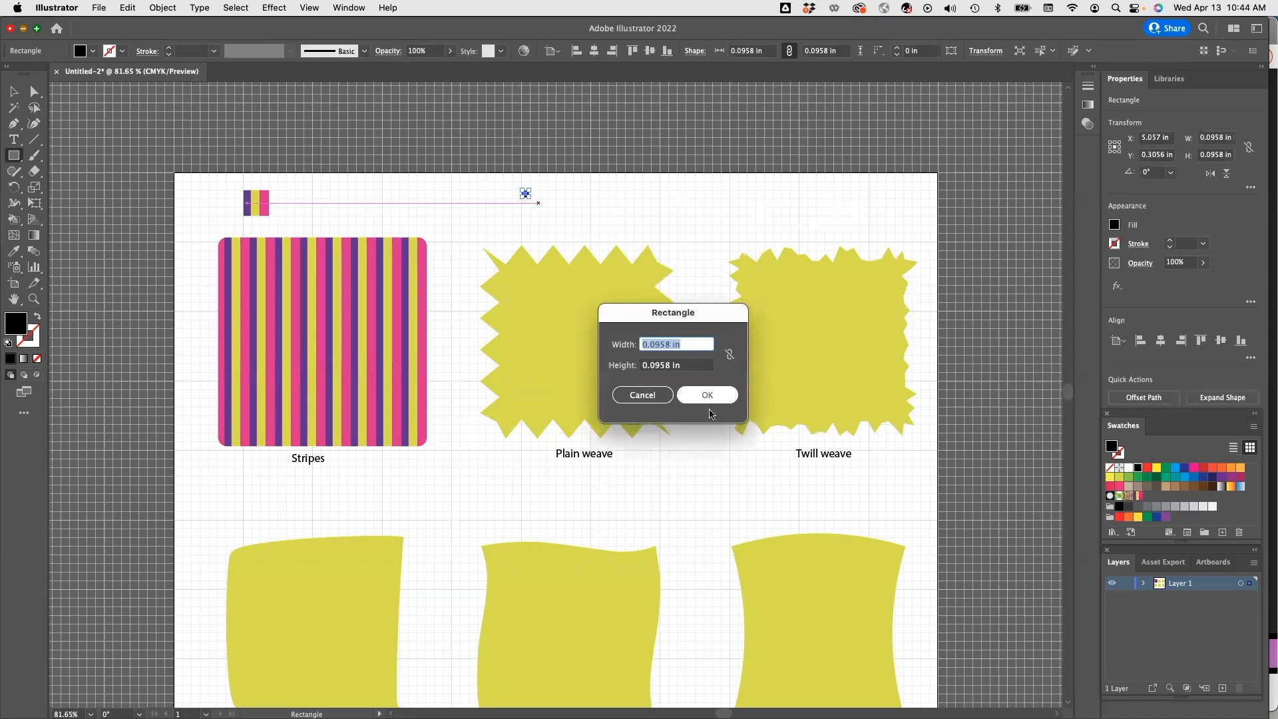
pyautogui.click(643, 394)
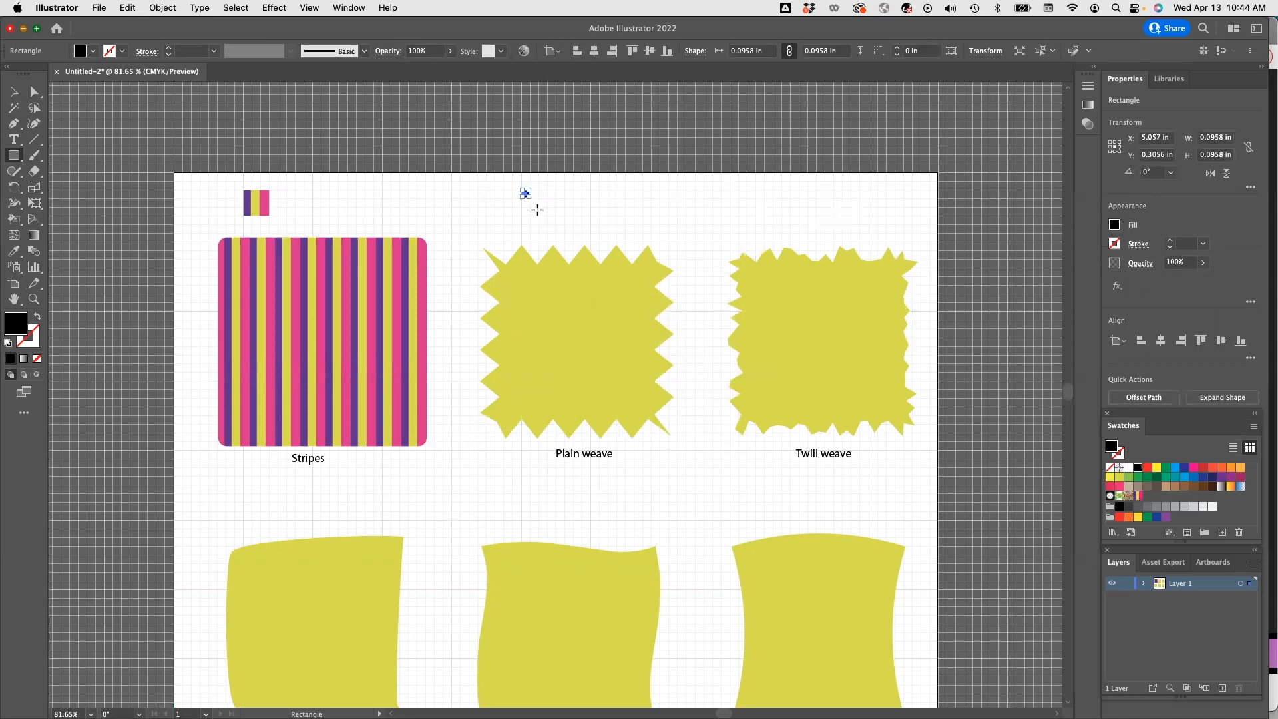
# Turn on Snap to Grid and clear the small square.
pyautogui.click(294, 9)
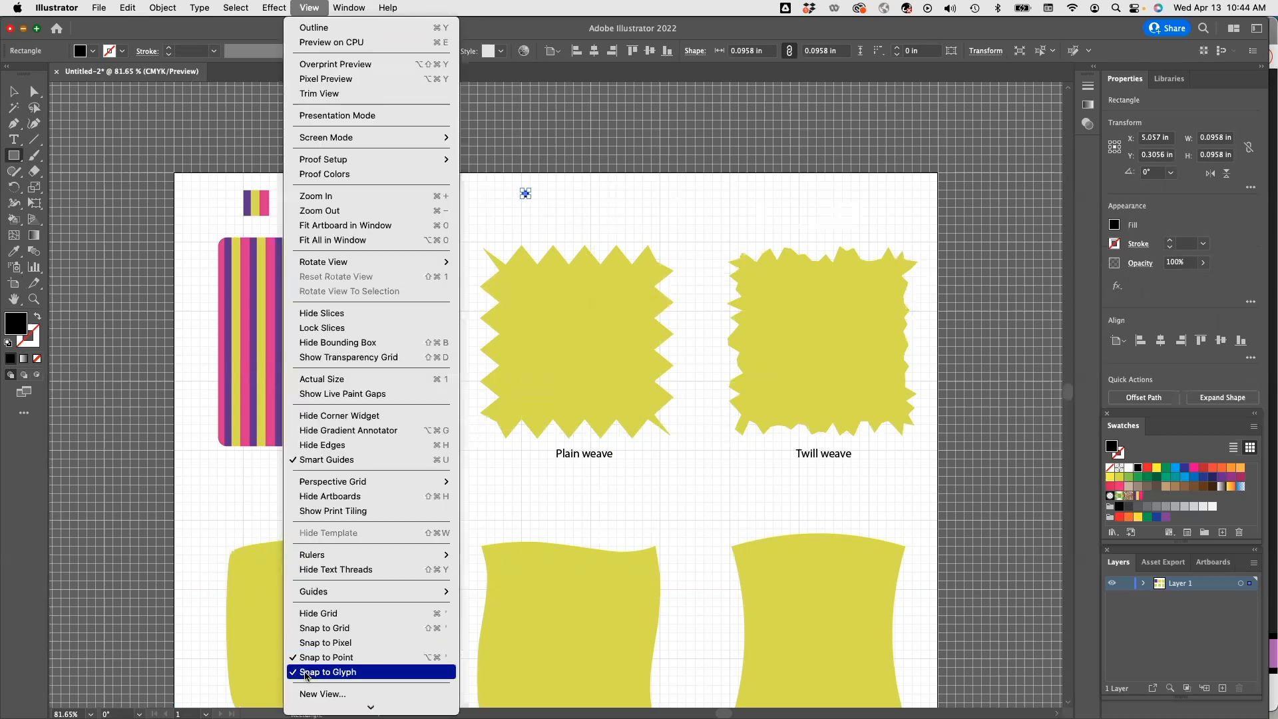
pyautogui.click(324, 628)
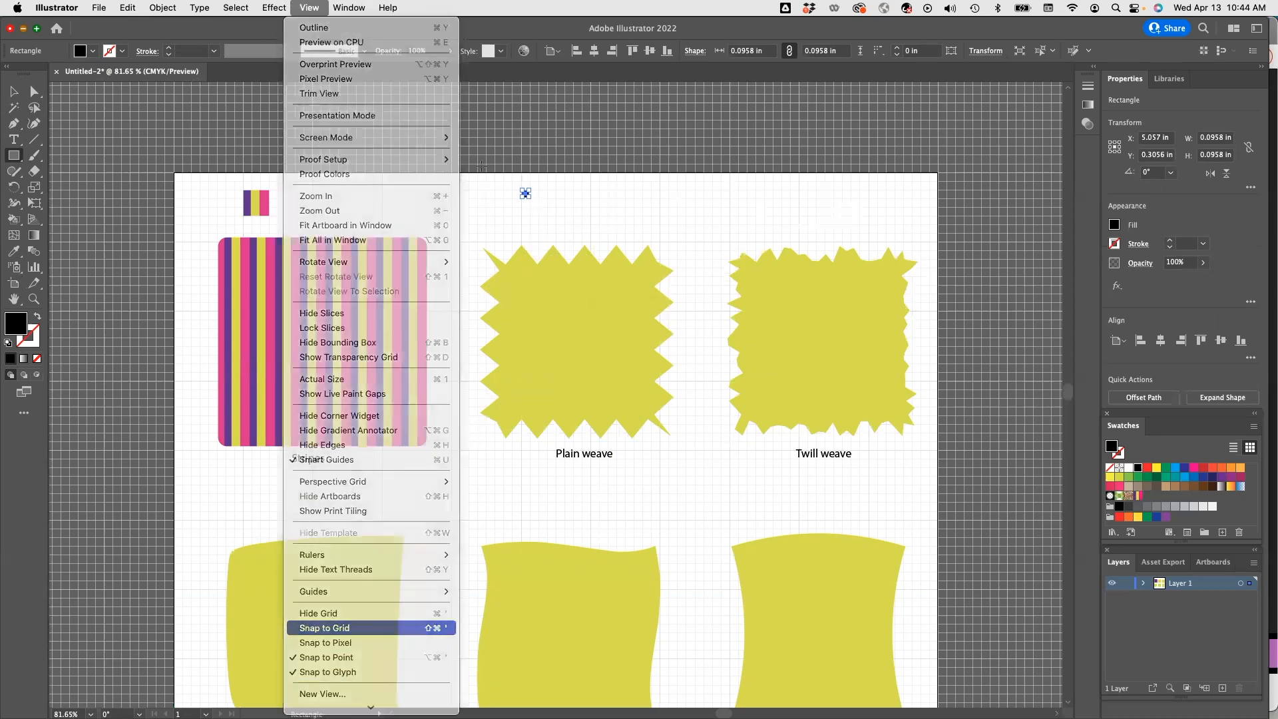
pyautogui.click(14, 91)
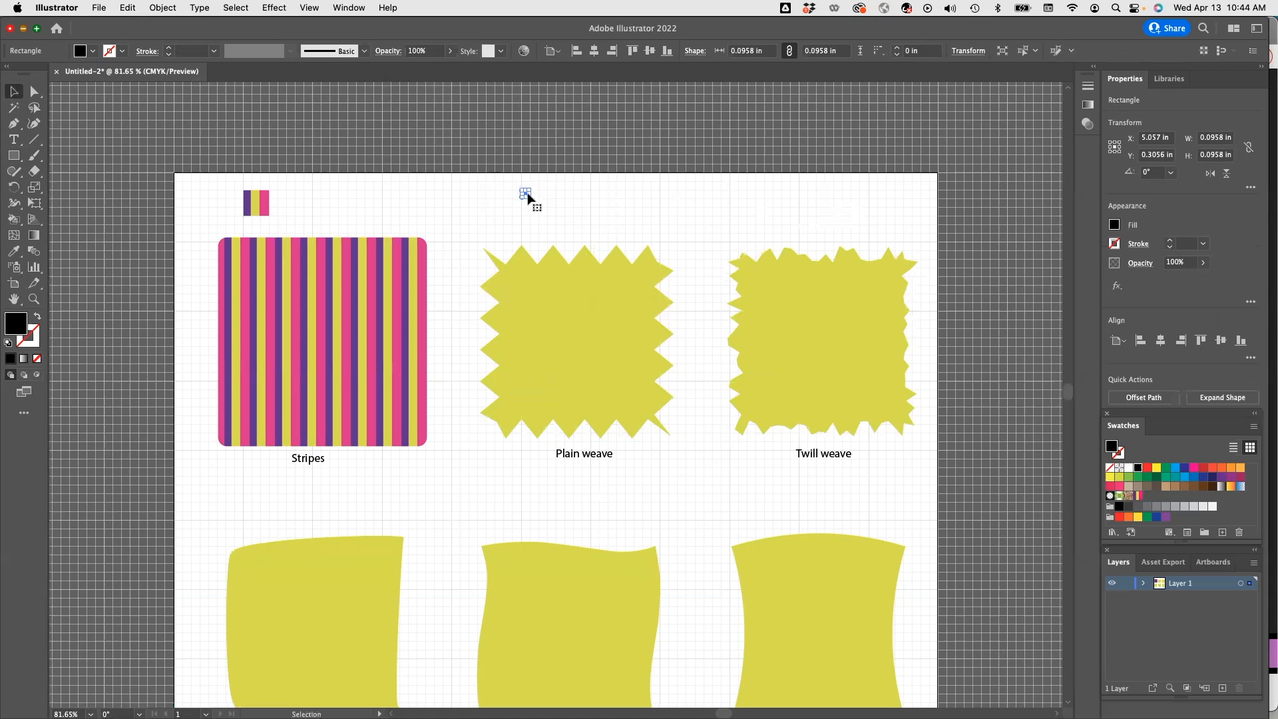
pyautogui.click(529, 198)
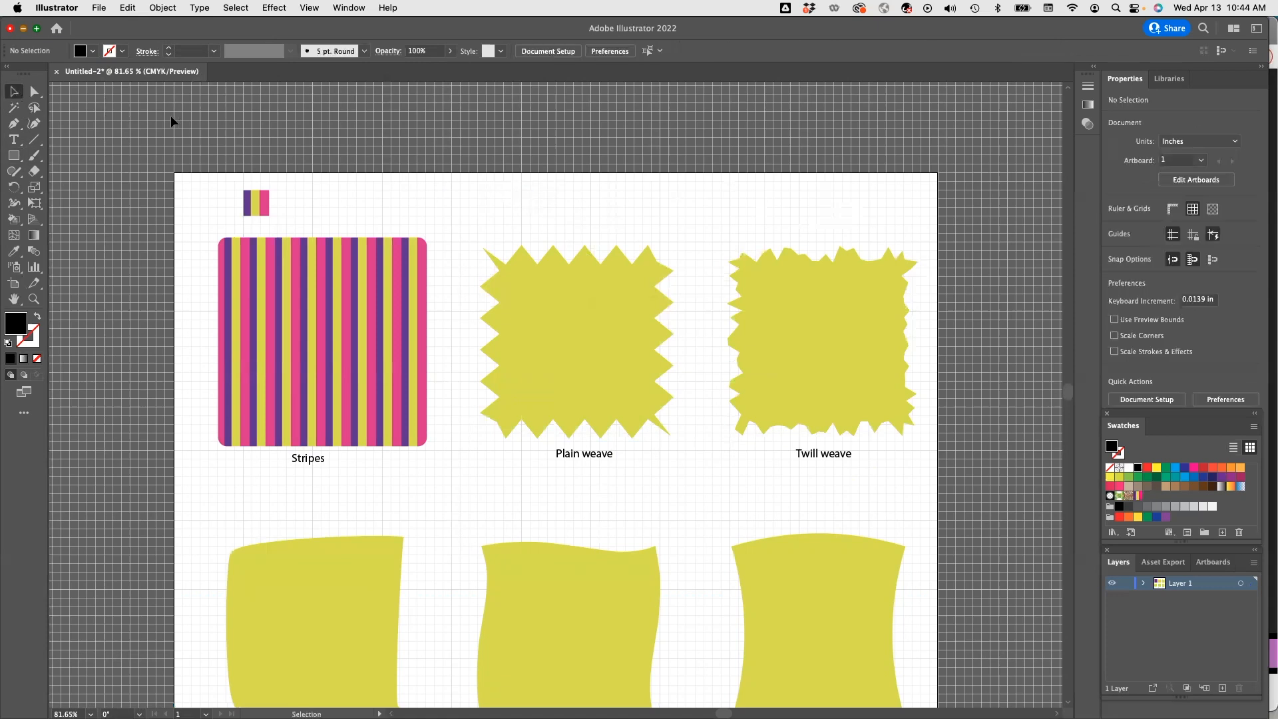
# Draw a 0.125 in square above the top-middle swatch.
pyautogui.click(14, 156)
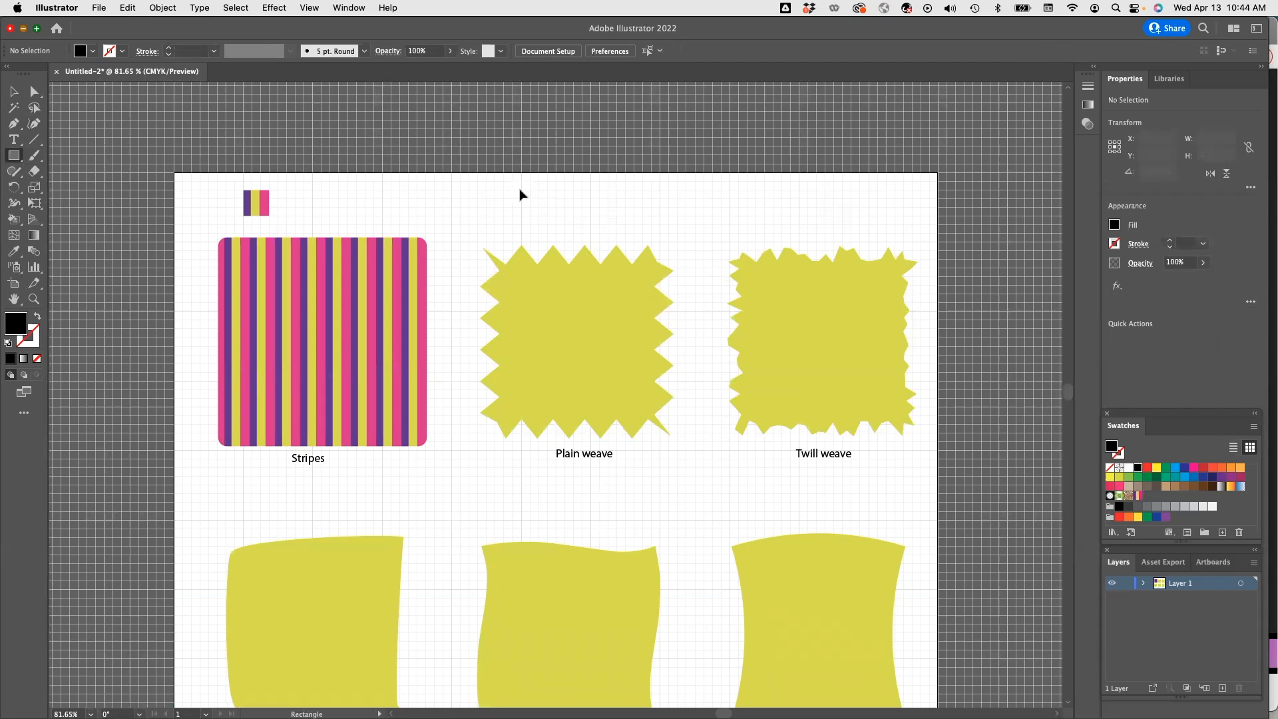
pyautogui.press('super+equal')
pyautogui.press('super+equal')
pyautogui.press('super+equal')
pyautogui.scroll(4, 519, 191)
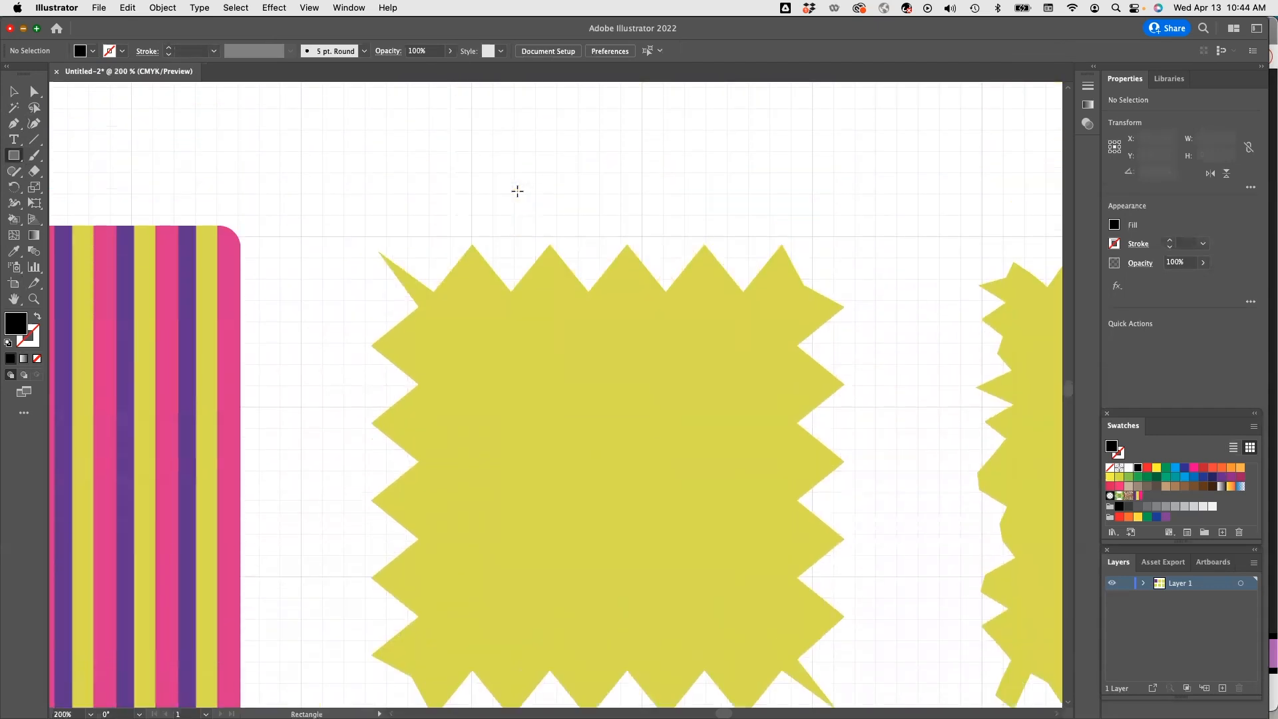
pyautogui.scroll(2, 518, 191)
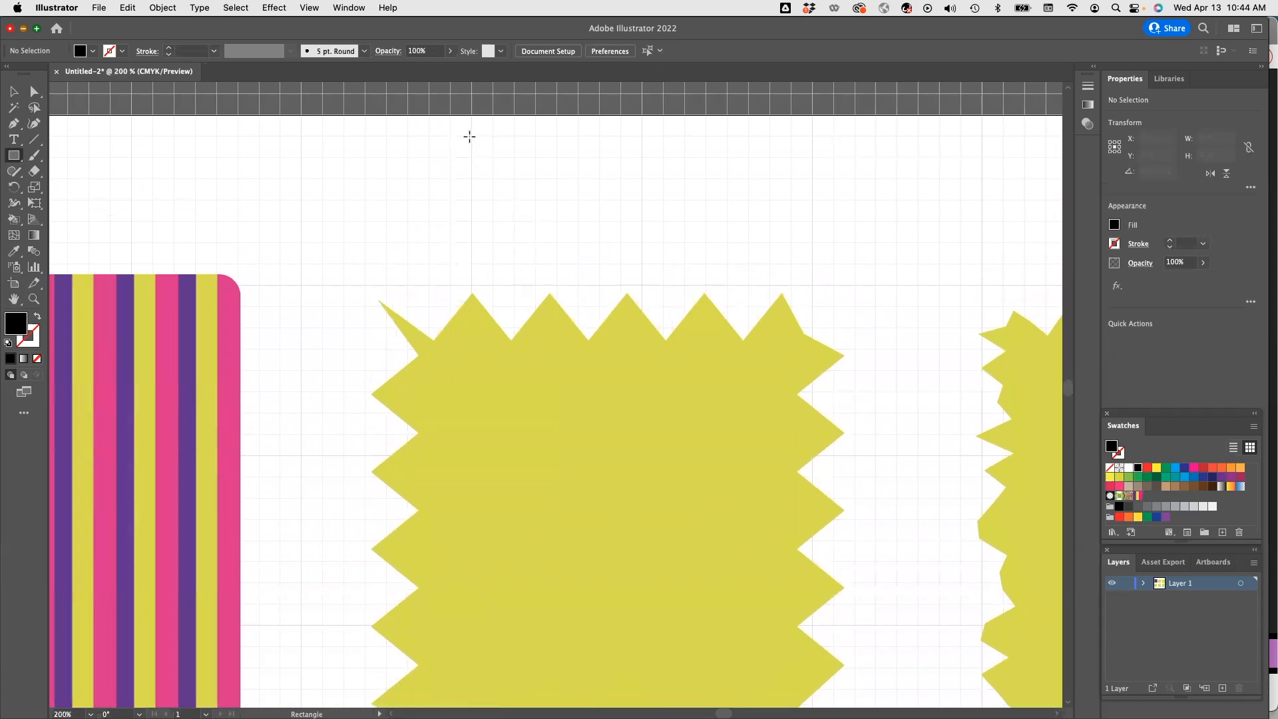
pyautogui.moveTo(471, 135); pyautogui.dragTo(496, 160)
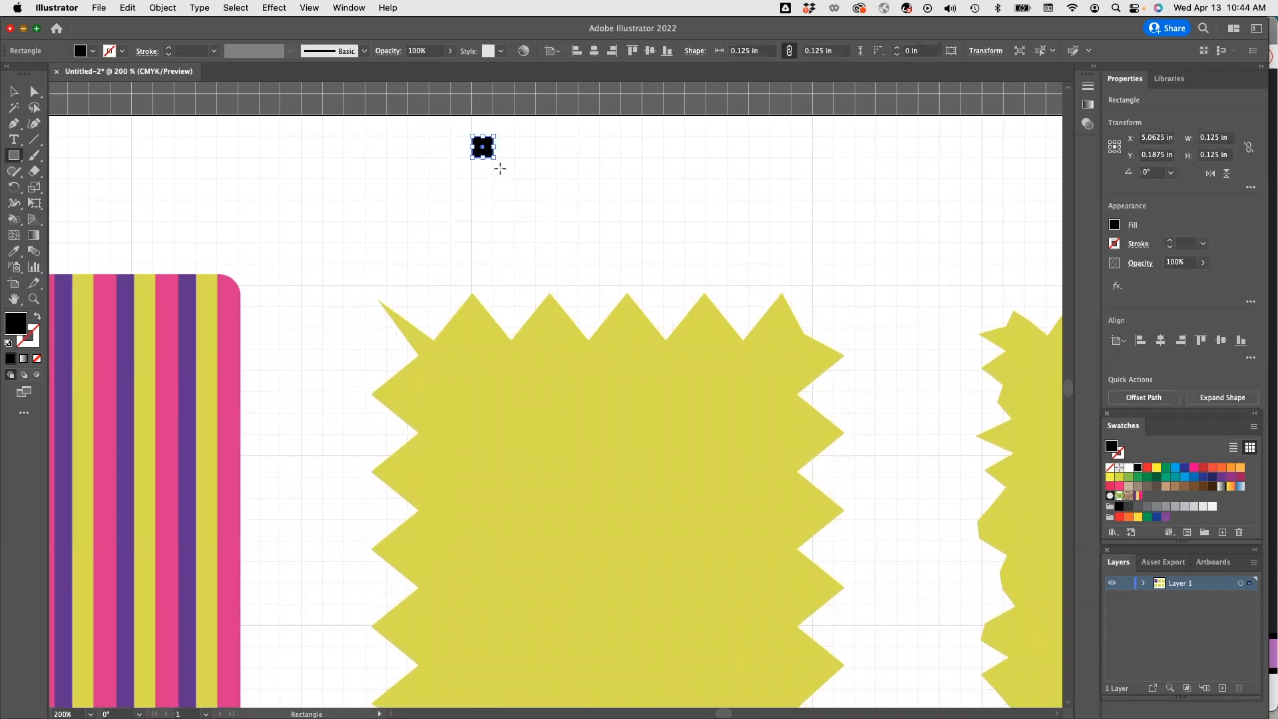
# Draw a second 0.125 in square diagonally below-right of the first one.
pyautogui.click(13, 91)
pyautogui.click(490, 169)
pyautogui.click(14, 155)
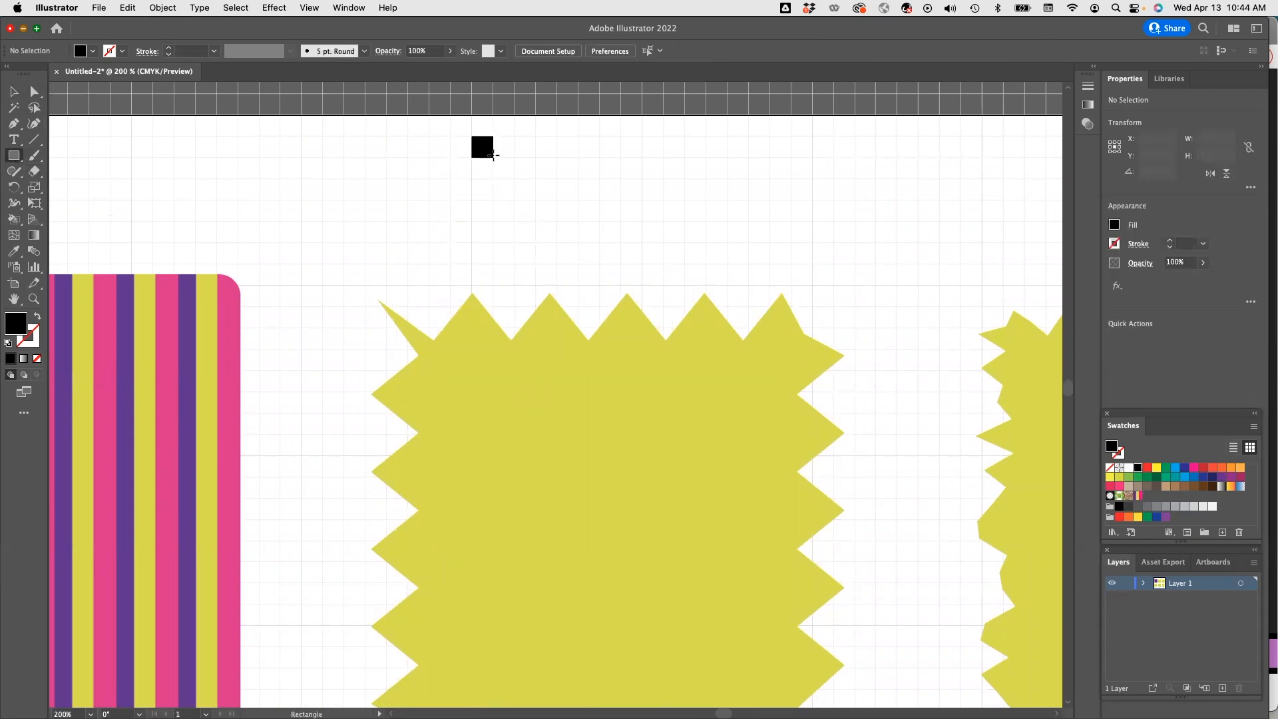
pyautogui.moveTo(494, 158); pyautogui.dragTo(515, 180)
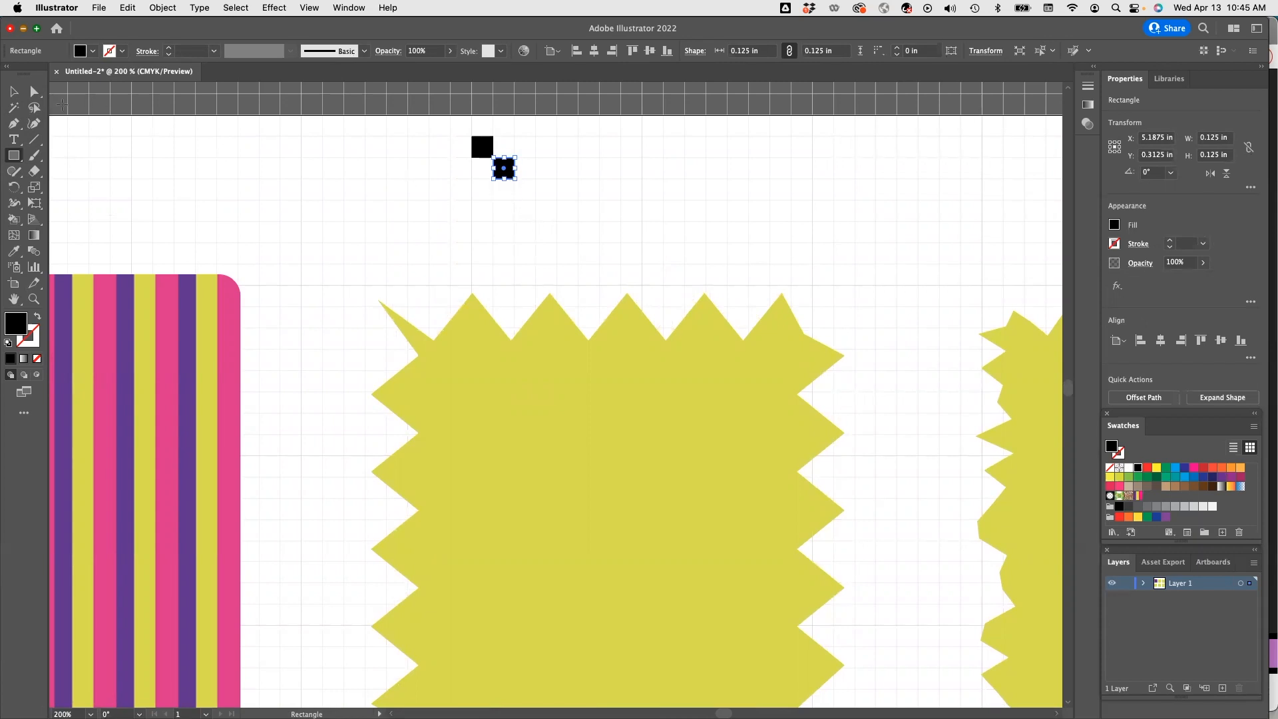
# Fill both small squares pink.
pyautogui.click(92, 51)
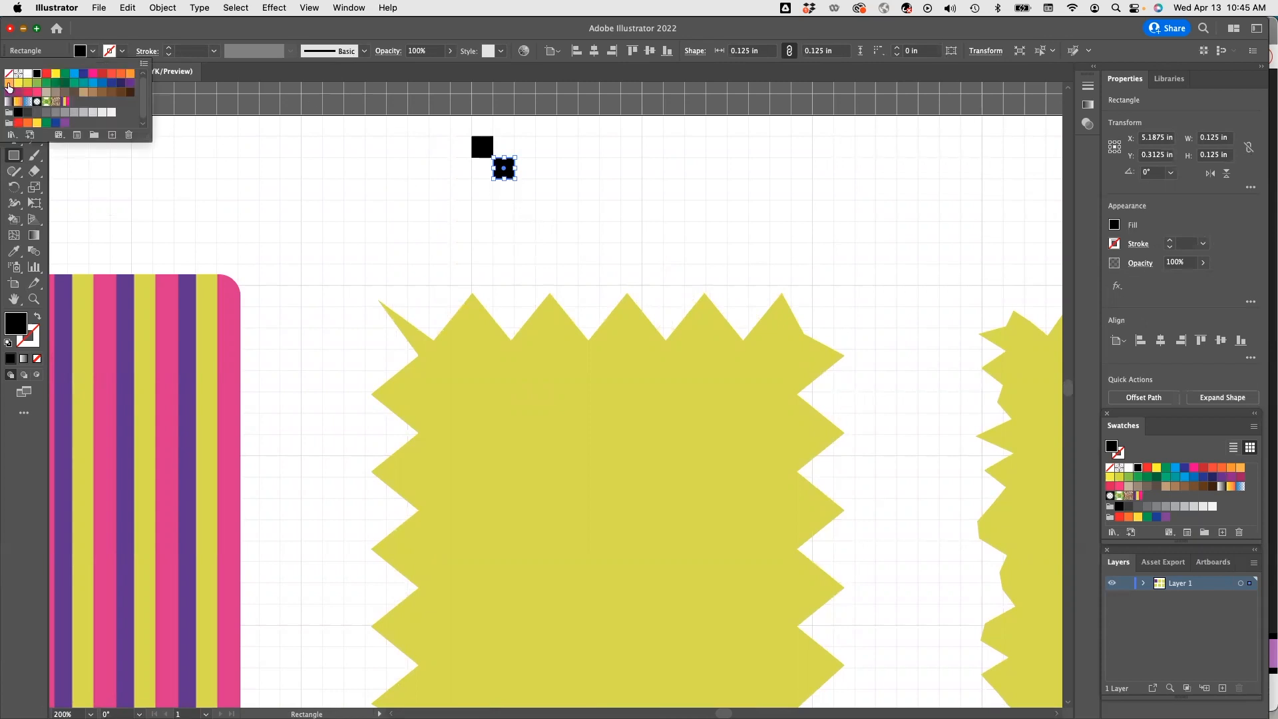
pyautogui.click(36, 92)
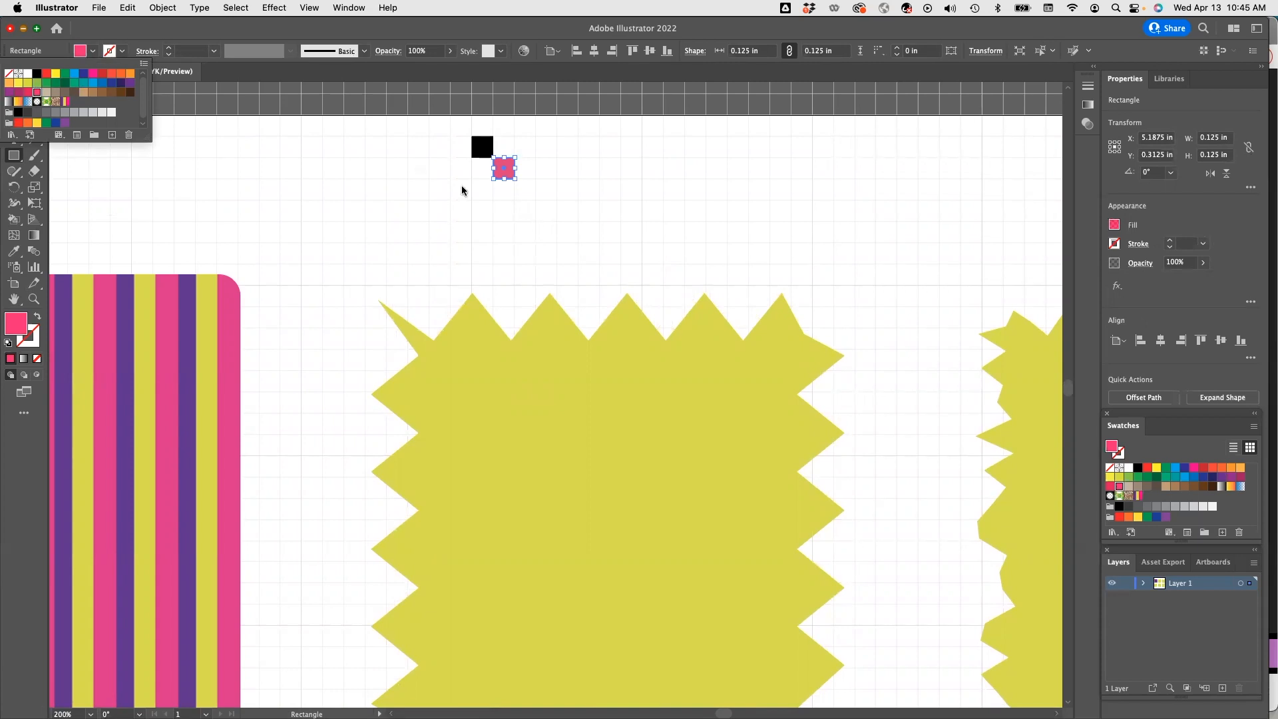
pyautogui.click(392, 132)
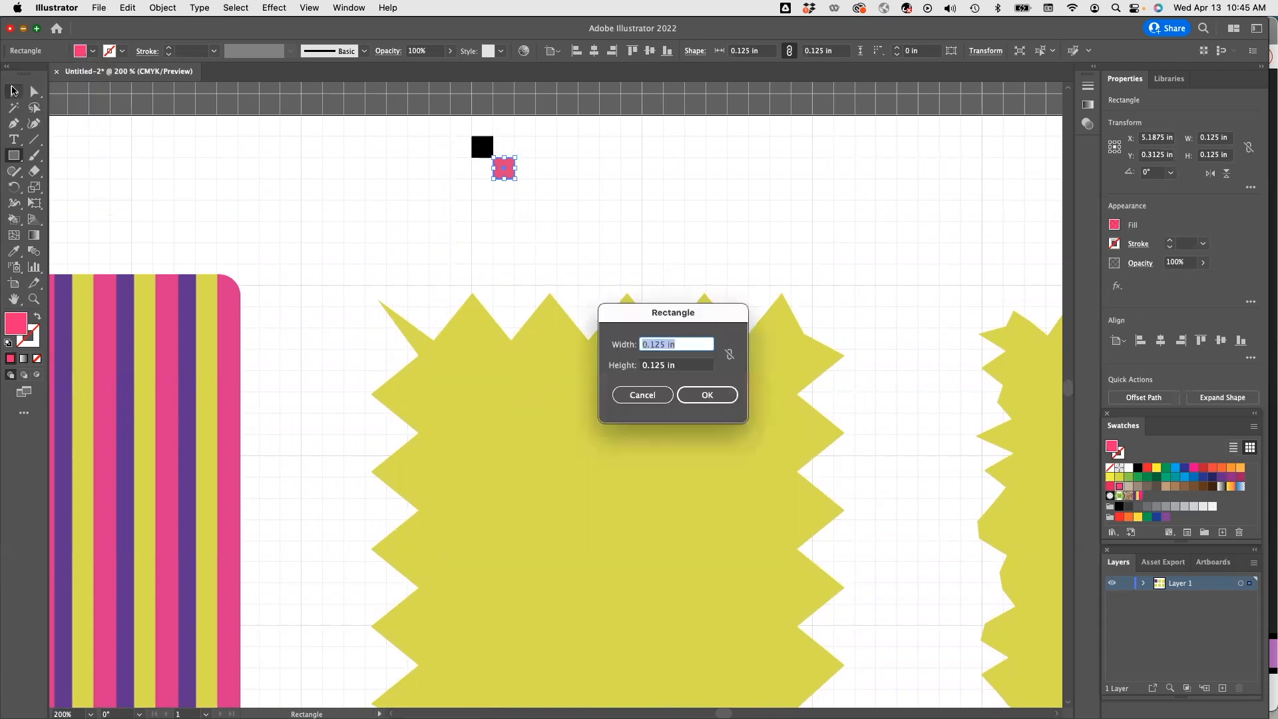
pyautogui.press('Escape')
pyautogui.click(13, 94)
pyautogui.click(482, 146)
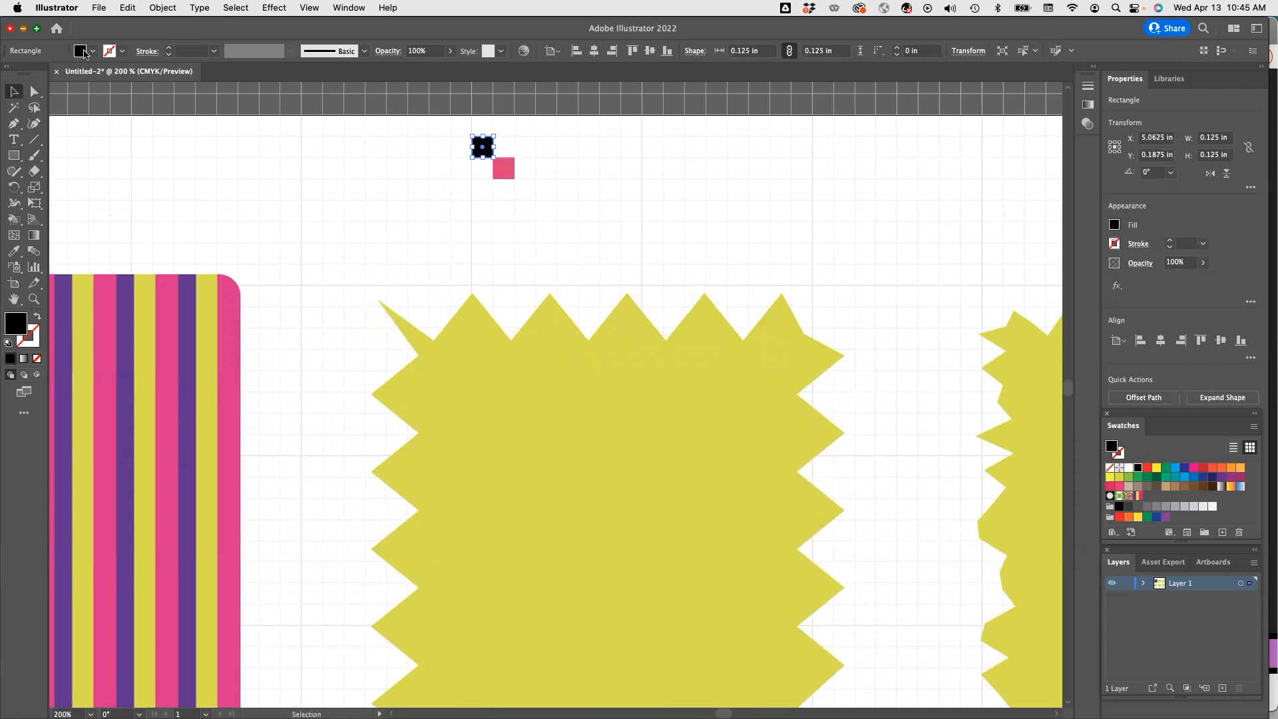
pyautogui.click(84, 54)
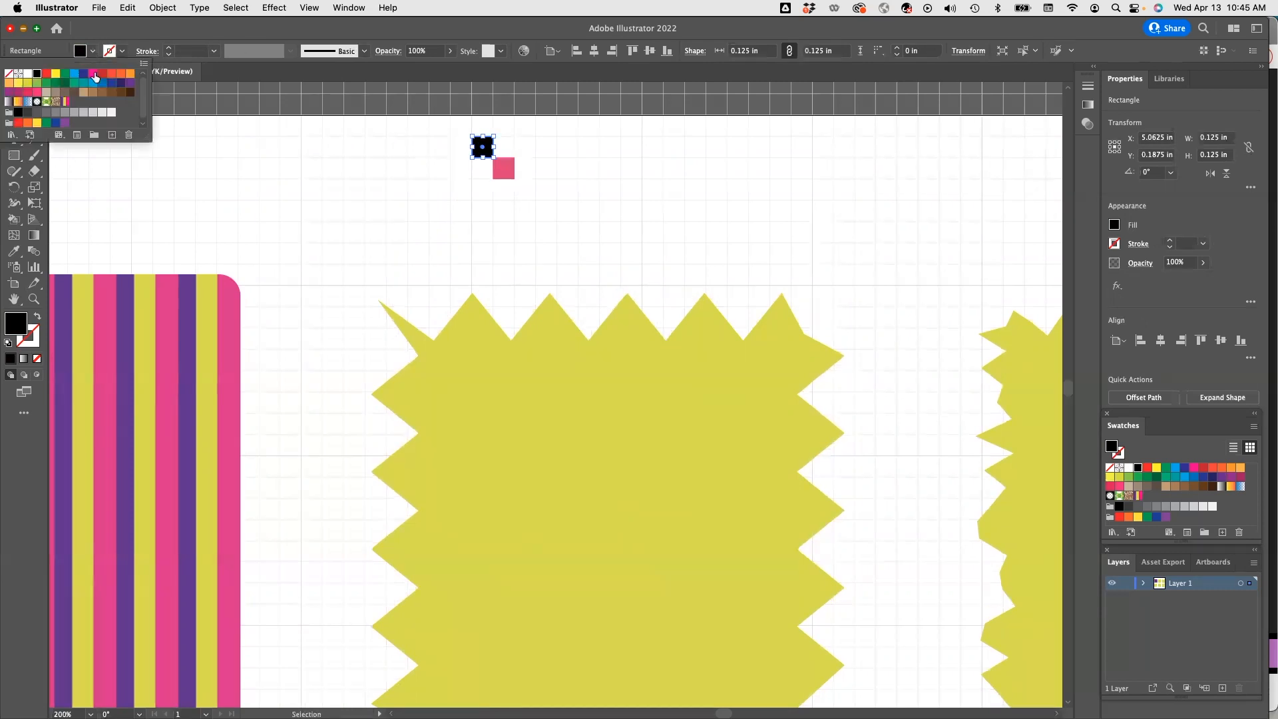
pyautogui.click(93, 74)
# Draw three more pink 0.125 in squares to form an X of five squares.
pyautogui.press('m')
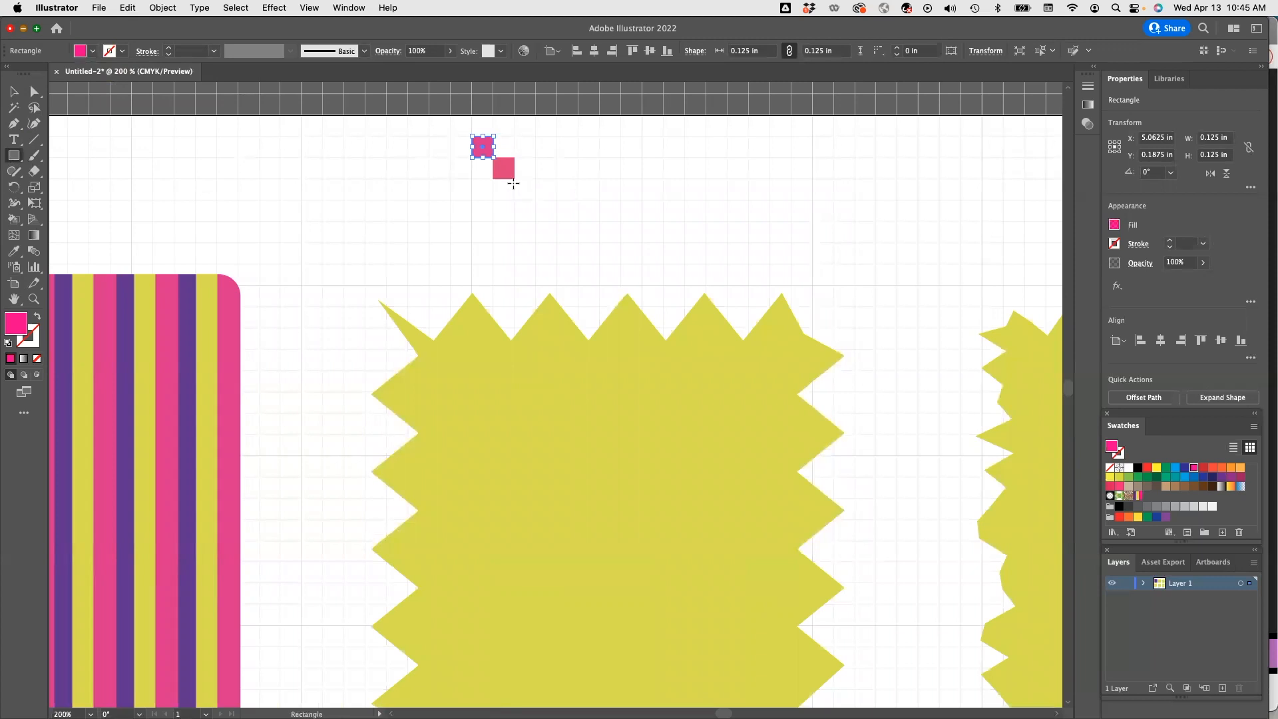
pyautogui.moveTo(514, 178); pyautogui.dragTo(538, 202)
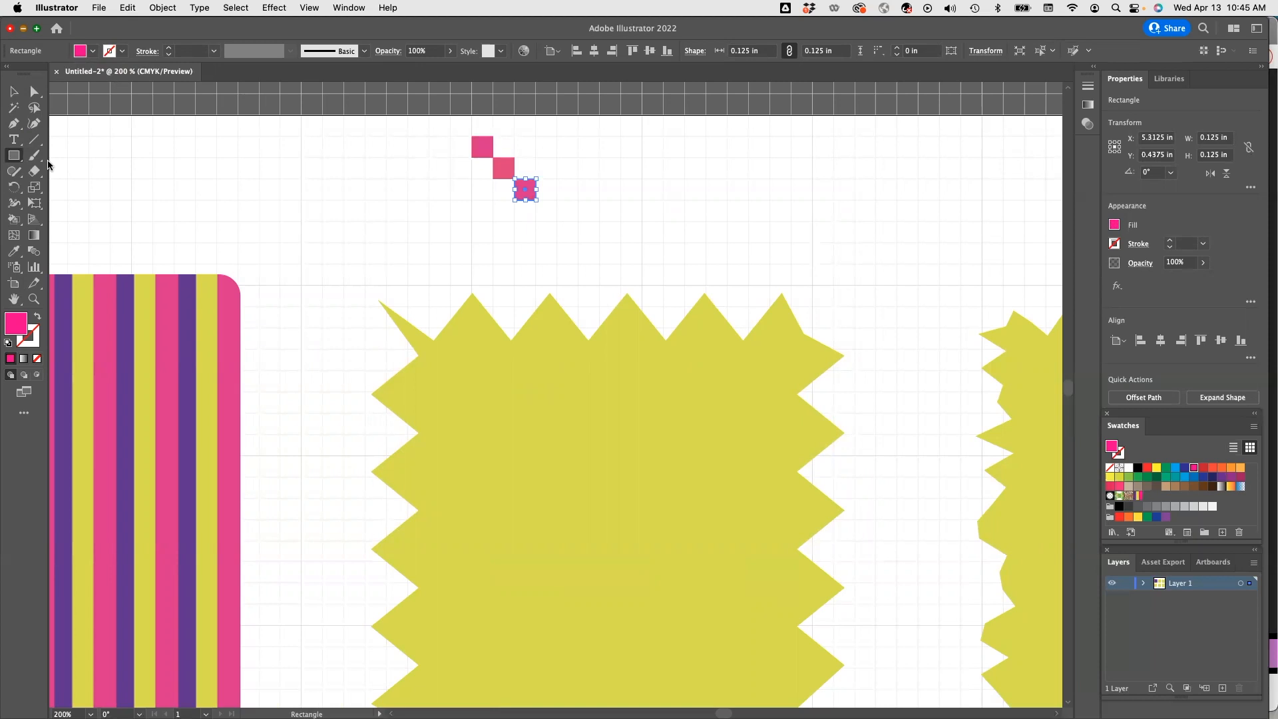
pyautogui.moveTo(471, 179); pyautogui.dragTo(493, 200)
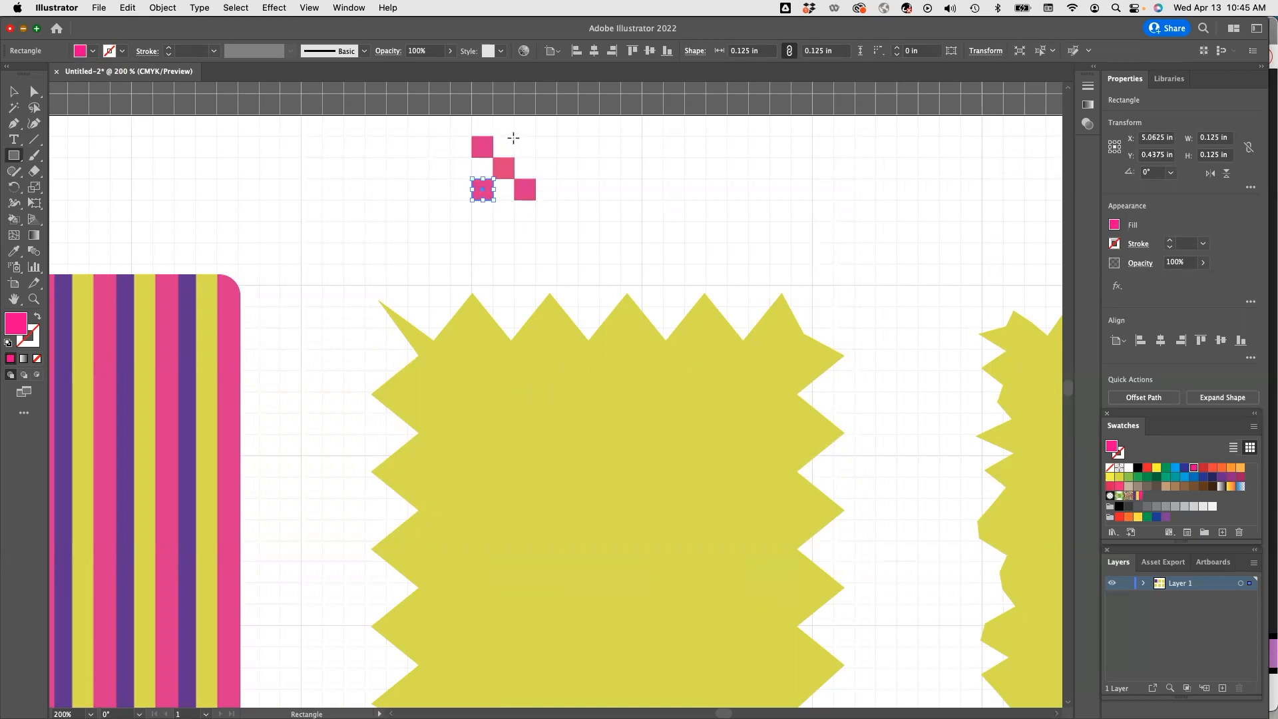
pyautogui.moveTo(513, 136); pyautogui.dragTo(536, 158)
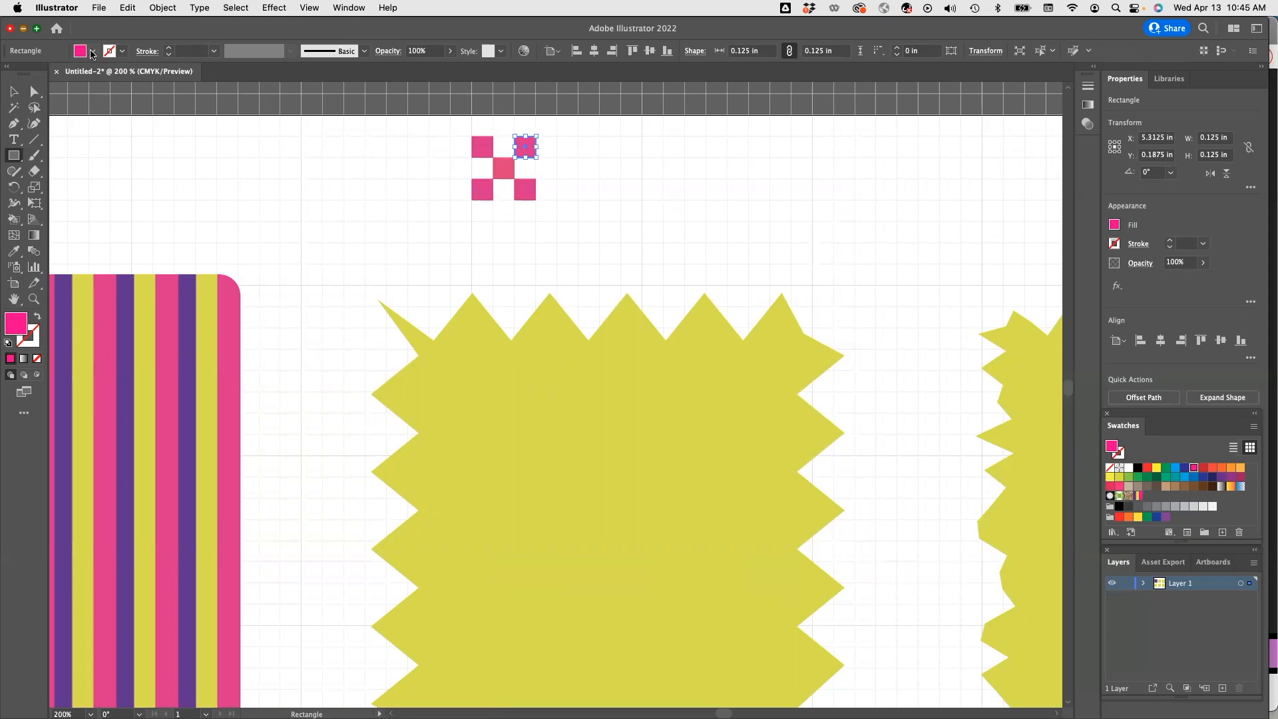
# Fill the four gaps with purple 0.125 in squares to complete a three-by-three checkerboard tile.
pyautogui.click(92, 52)
pyautogui.click(92, 54)
pyautogui.click(14, 92)
pyautogui.click(411, 182)
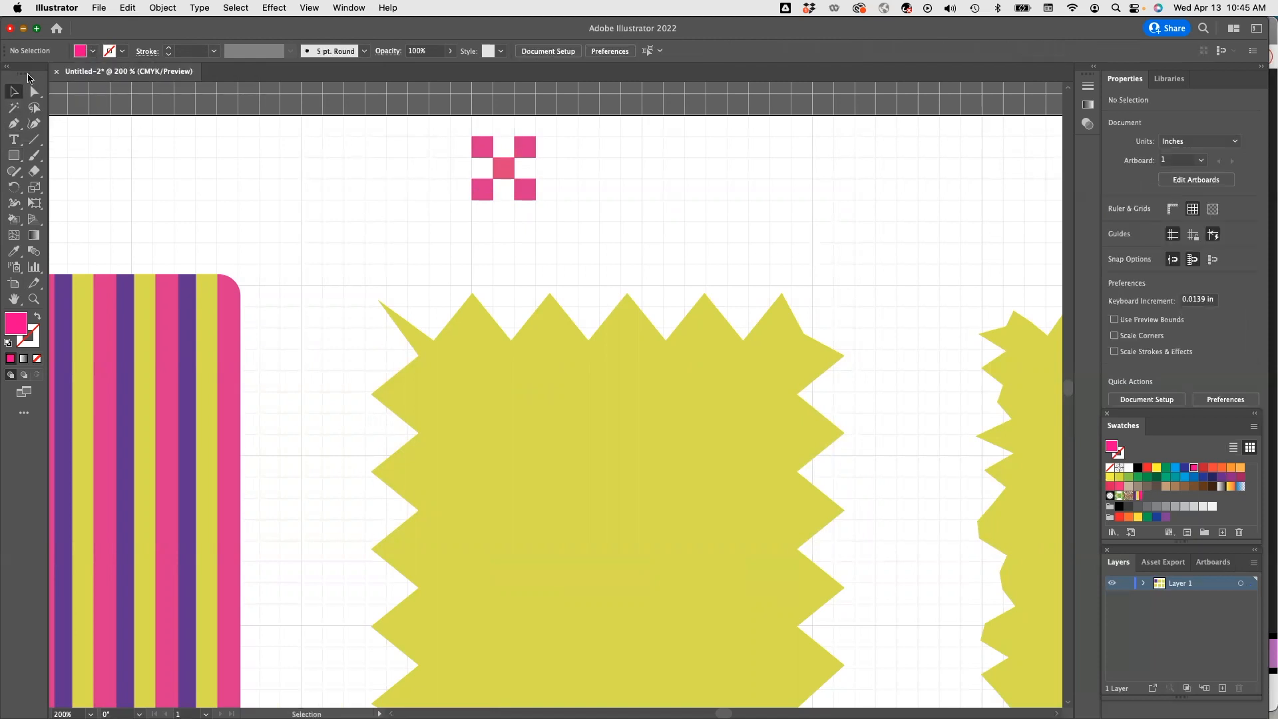
pyautogui.click(93, 52)
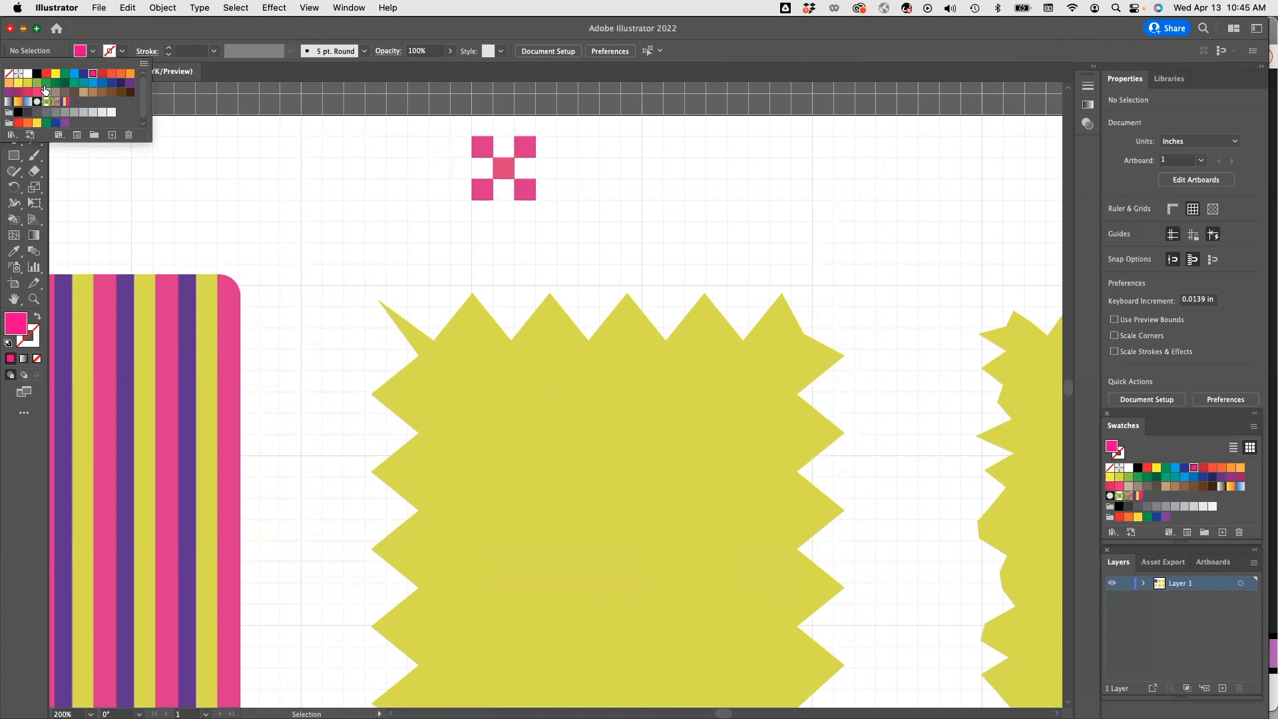
pyautogui.click(129, 84)
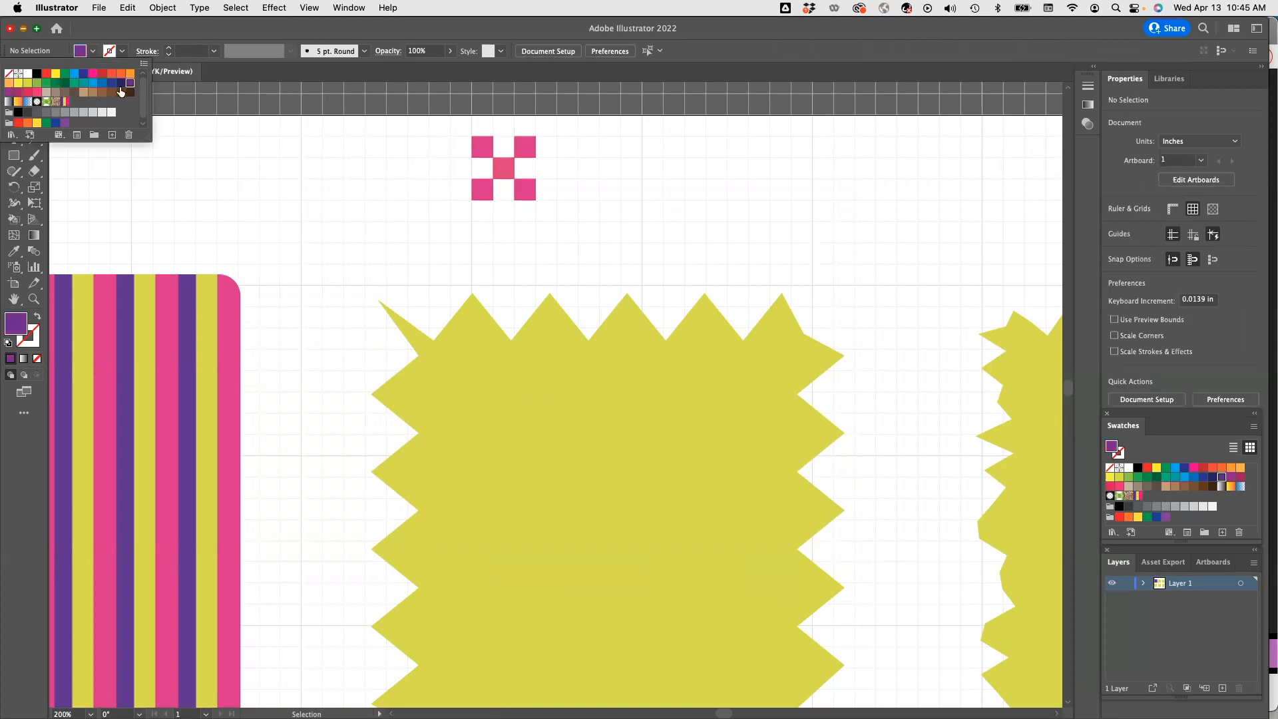
pyautogui.keyDown('super'); pyautogui.click(483, 146); pyautogui.keyUp('super')
pyautogui.moveTo(515, 158); pyautogui.dragTo(536, 178)
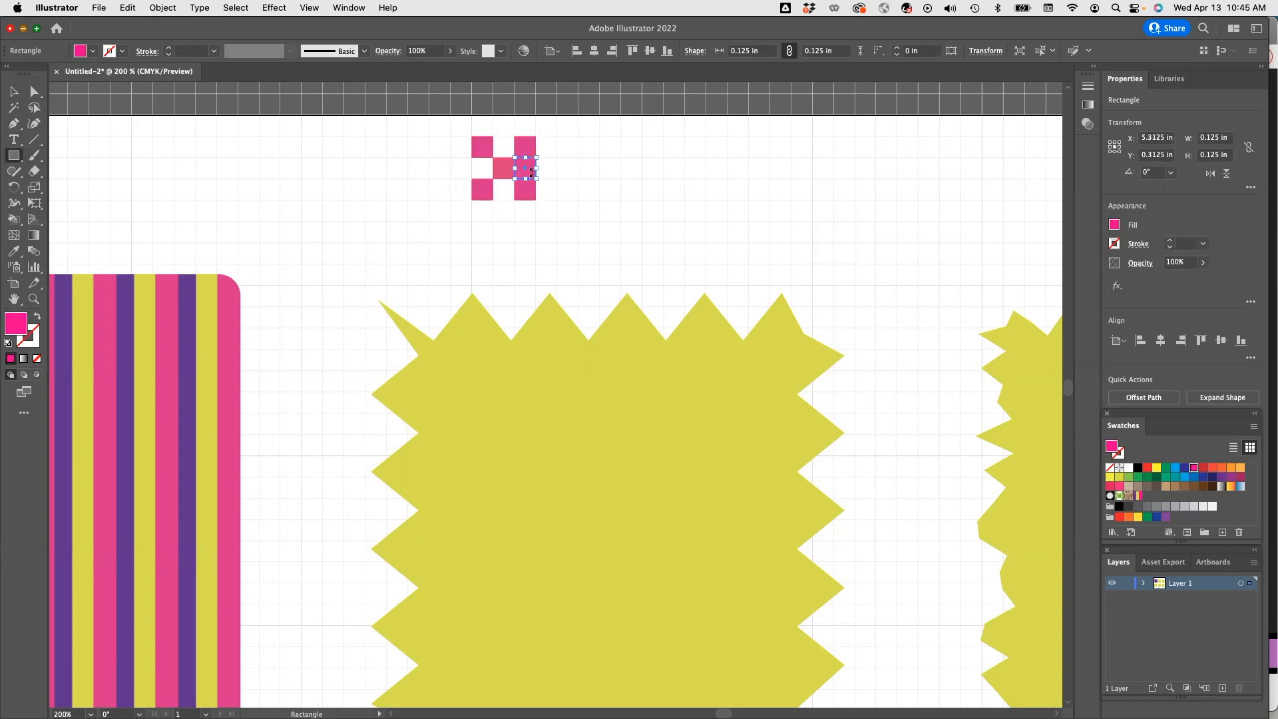
pyautogui.click(92, 50)
pyautogui.click(127, 84)
pyautogui.moveTo(493, 136)
pyautogui.mouseDown()
pyautogui.moveTo(514, 157)
pyautogui.moveTo(493, 200)
pyautogui.mouseUp()
pyautogui.click(494, 211)
pyautogui.press('Escape')
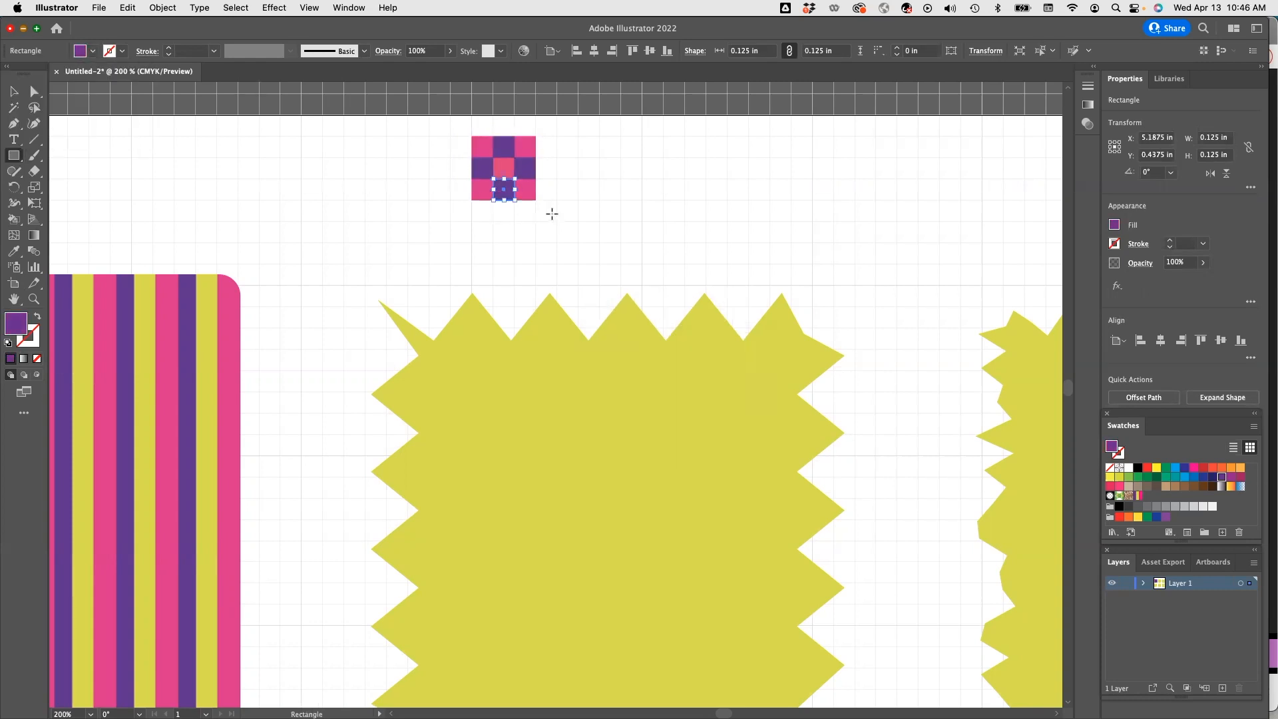
# Group the nine-square checkerboard tile and add it to the swatches as a pattern.
pyautogui.press('v')
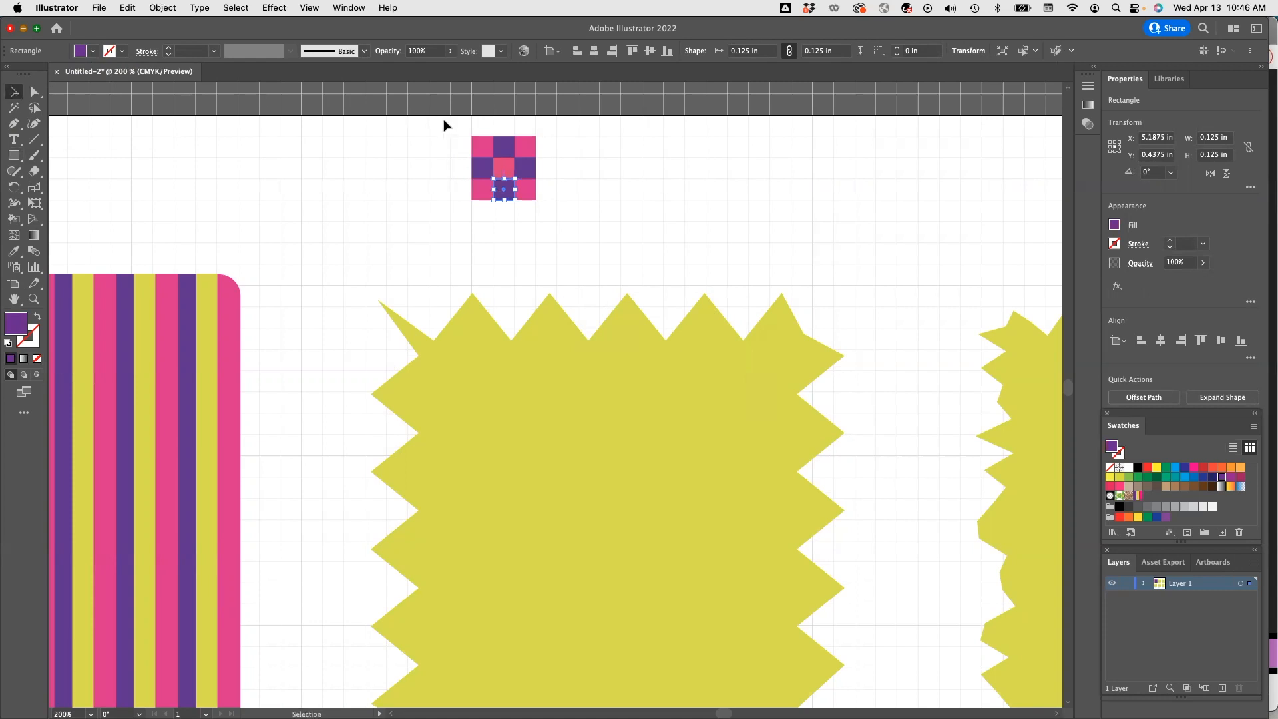
pyautogui.moveTo(445, 130); pyautogui.dragTo(563, 233)
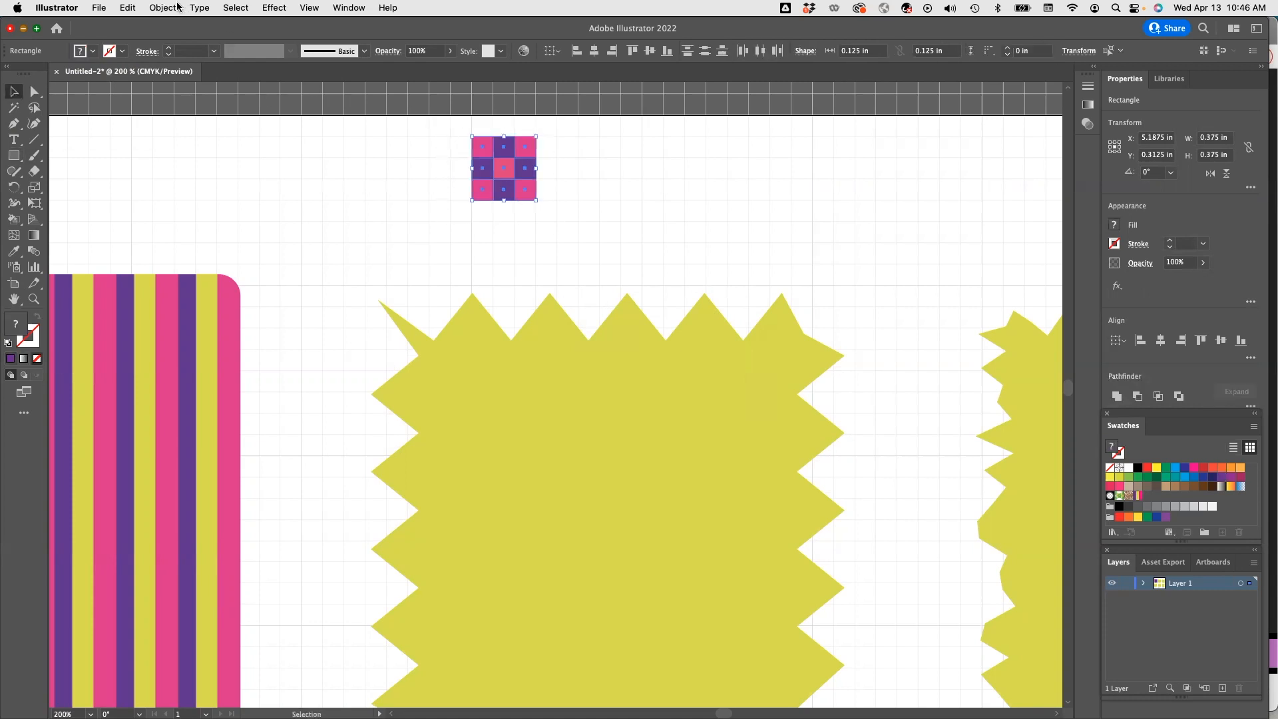
pyautogui.click(163, 8)
pyautogui.click(180, 80)
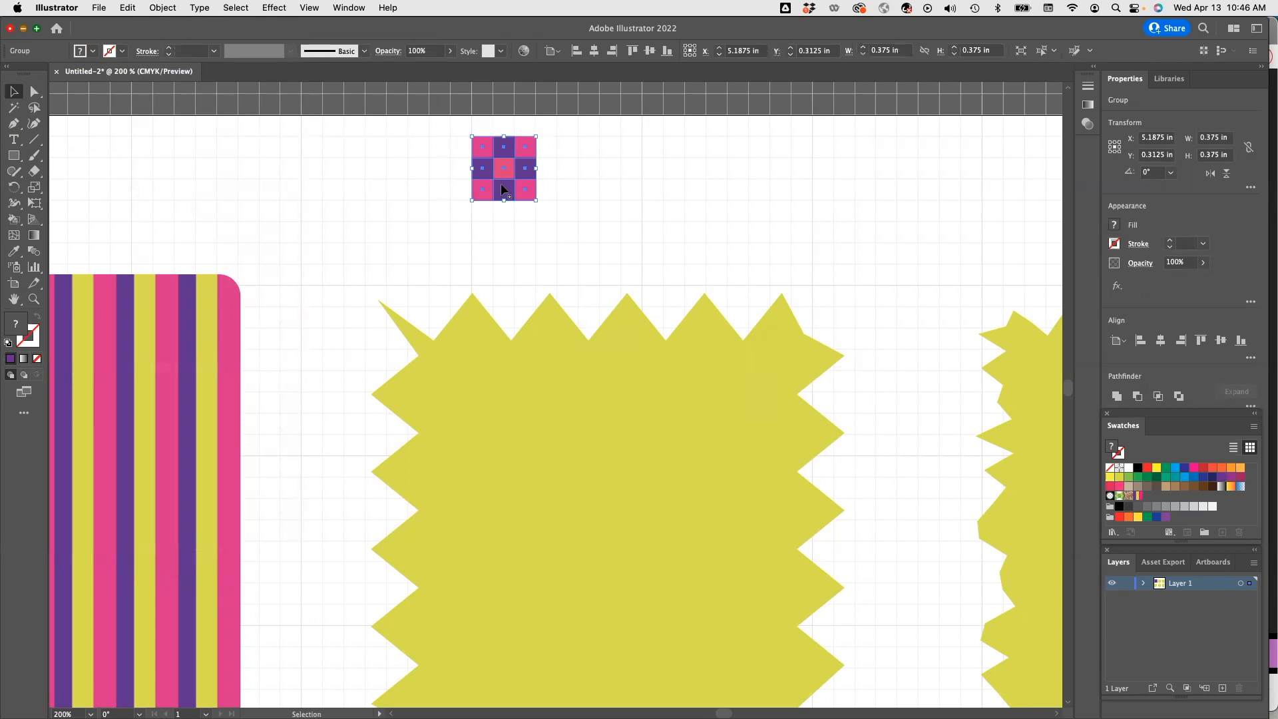
pyautogui.moveTo(483, 167); pyautogui.dragTo(1158, 497)
# Fill the zig-zag square with the new three-by-three checkerboard pattern swatch.
pyautogui.click(642, 439)
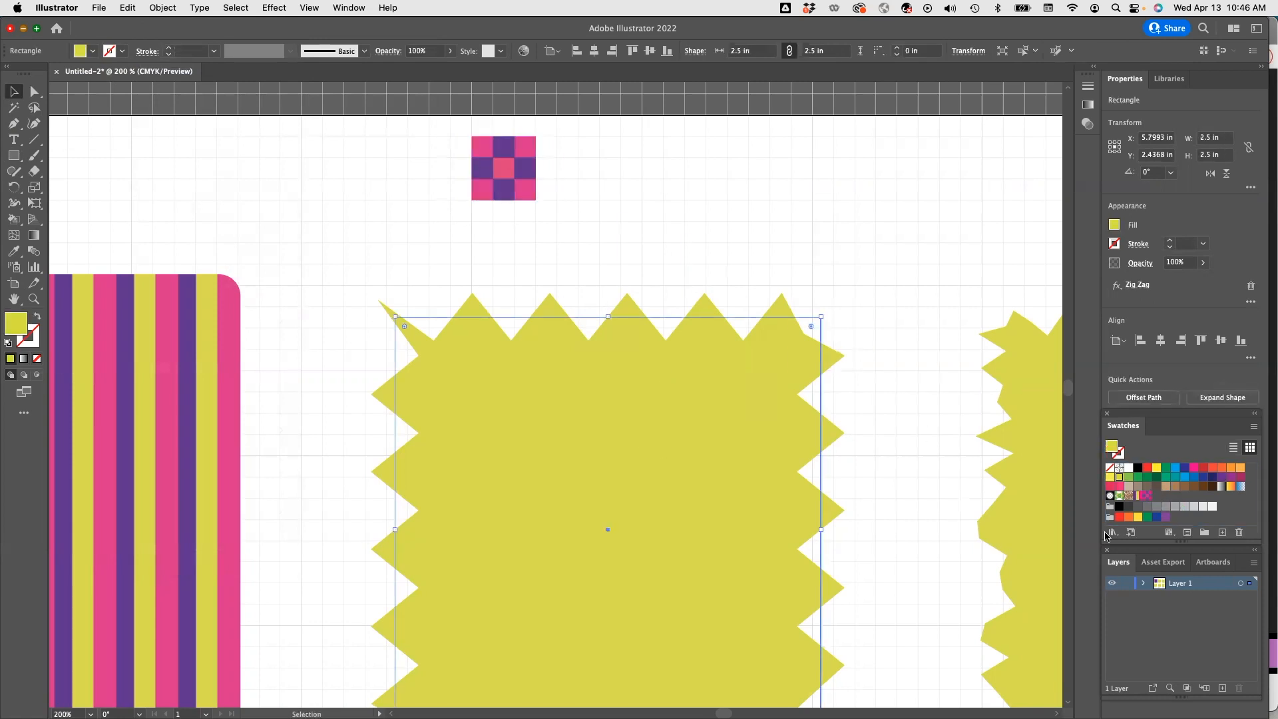
pyautogui.click(1147, 497)
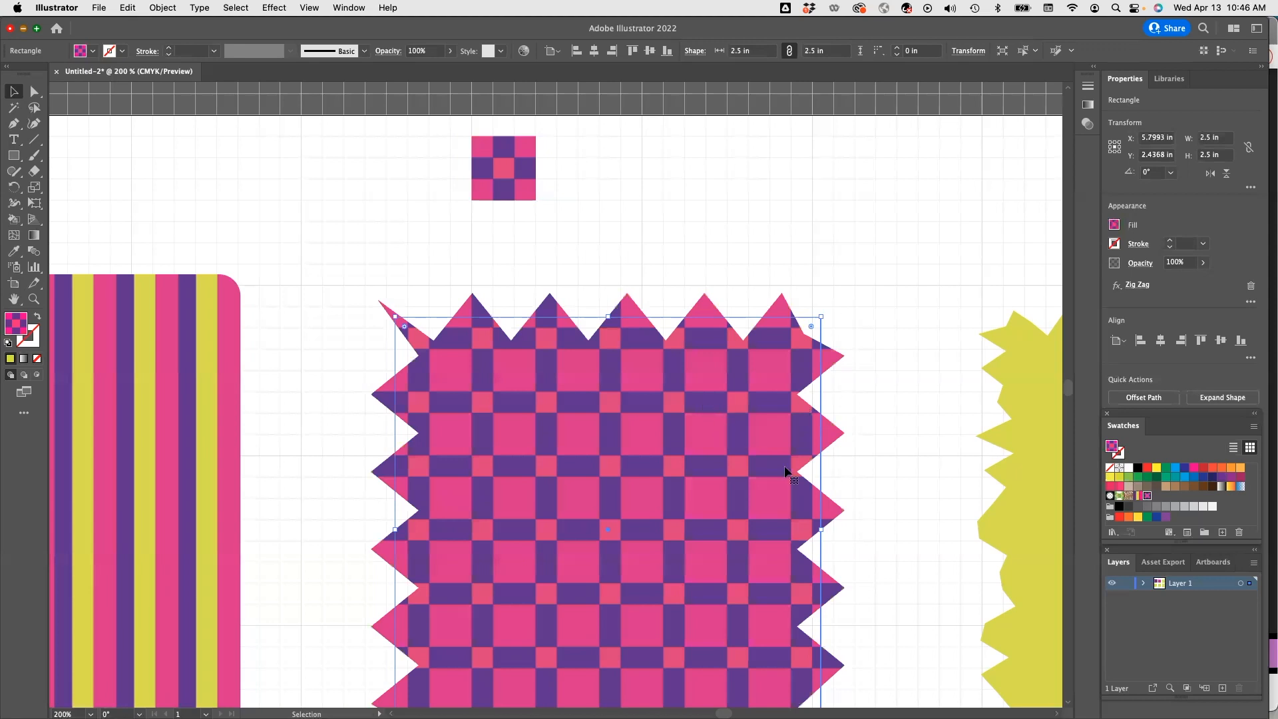
pyautogui.hscroll(5, 898, 462)
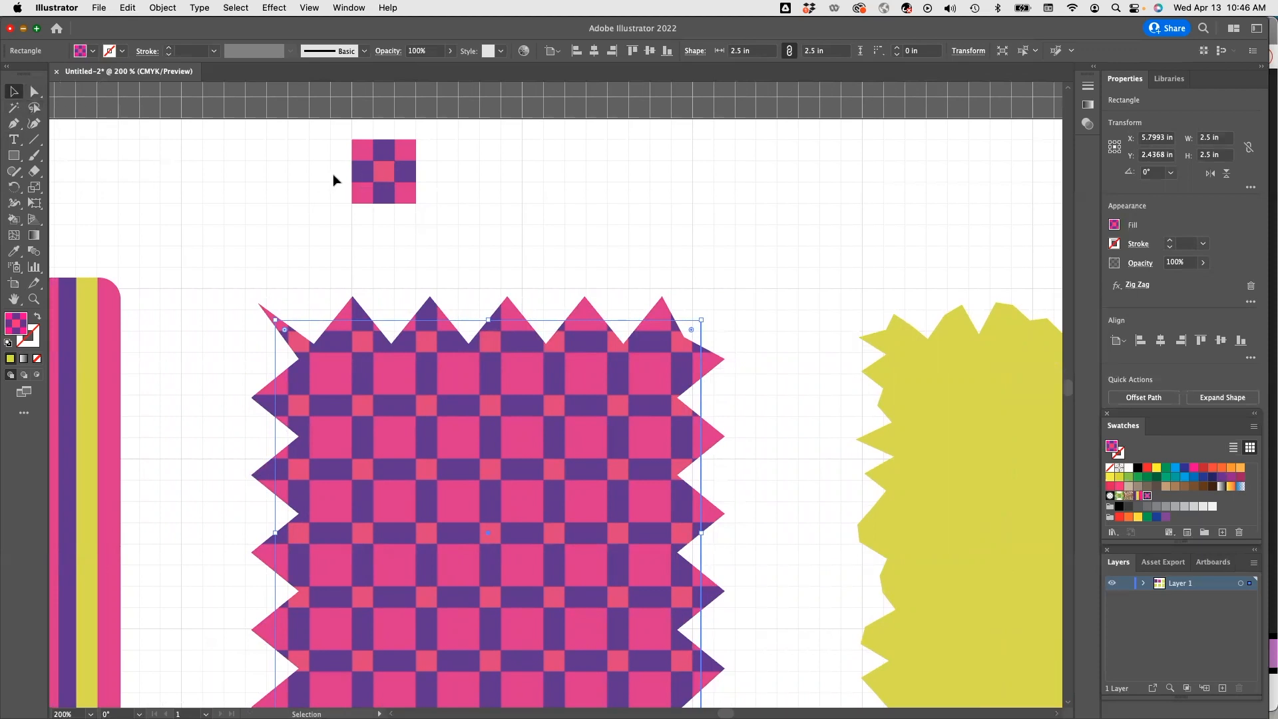
# Ungroup the checkerboard tile and delete its bottom row and right column of squares.
pyautogui.moveTo(325, 181); pyautogui.dragTo(429, 223)
pyautogui.click(163, 8)
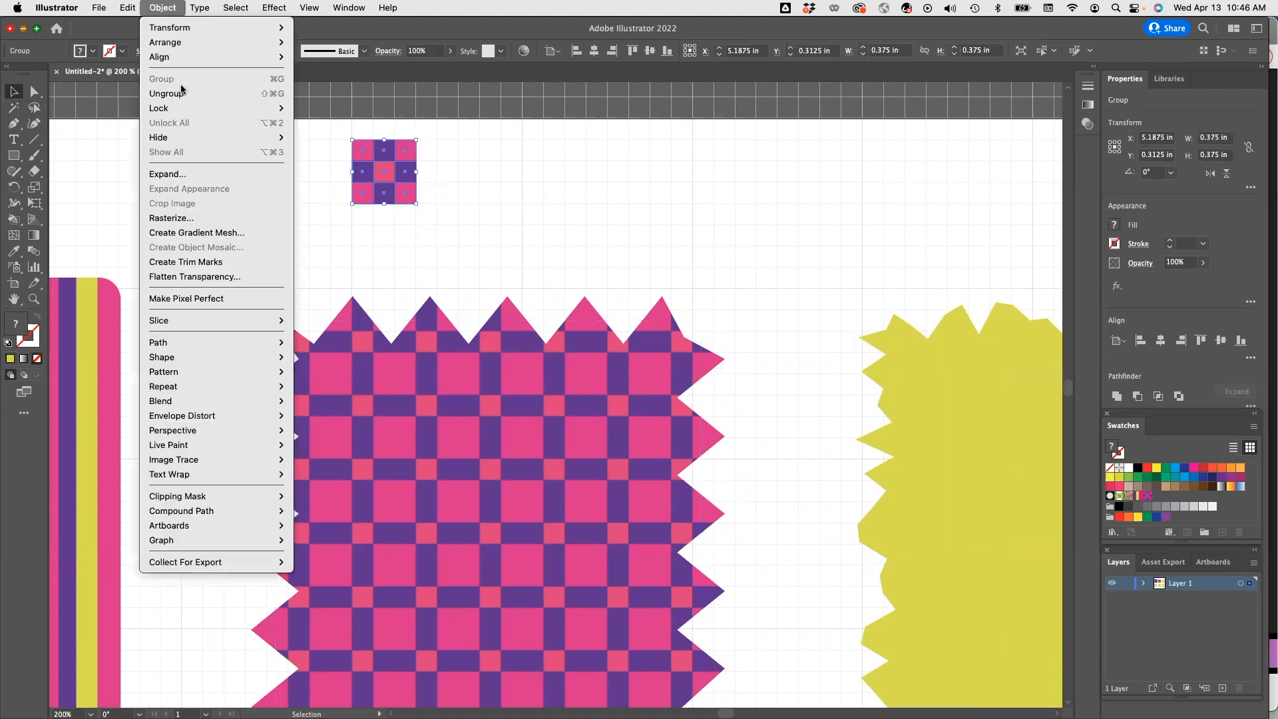
pyautogui.click(174, 92)
pyautogui.moveTo(329, 187); pyautogui.dragTo(421, 219)
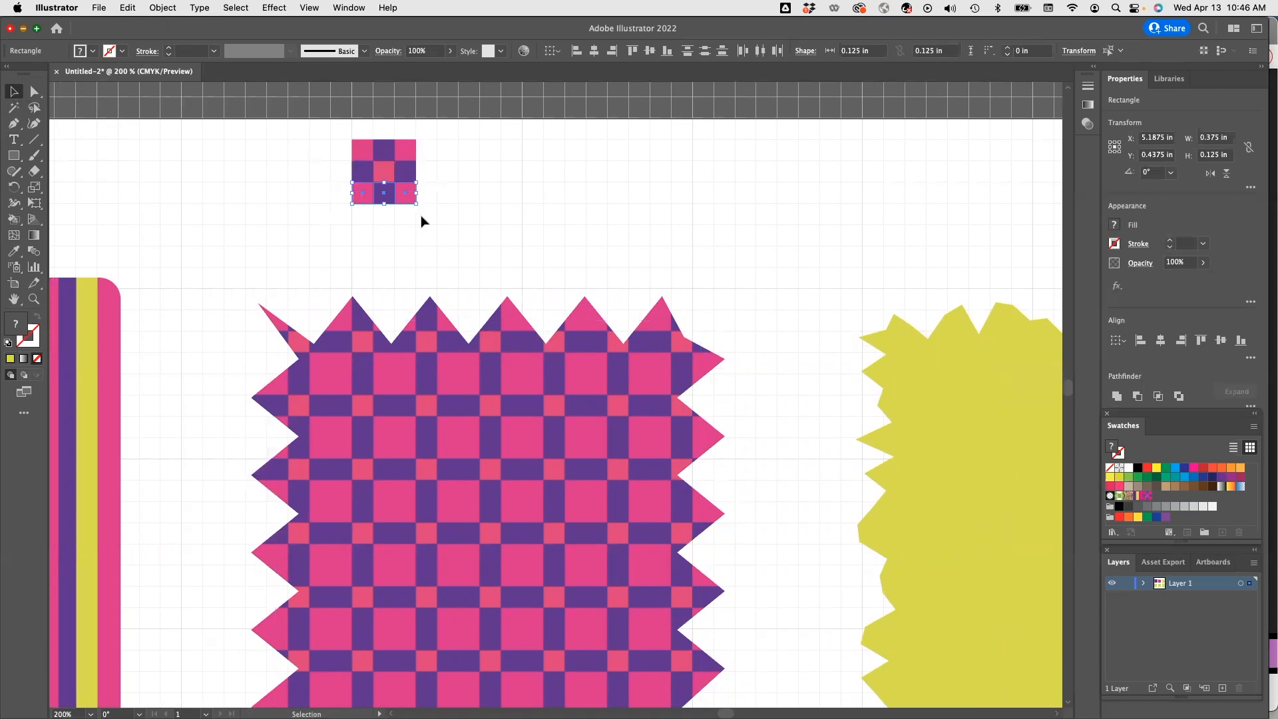
pyautogui.press('Delete')
pyautogui.moveTo(395, 130); pyautogui.dragTo(426, 201)
pyautogui.press('Delete')
pyautogui.click(427, 201)
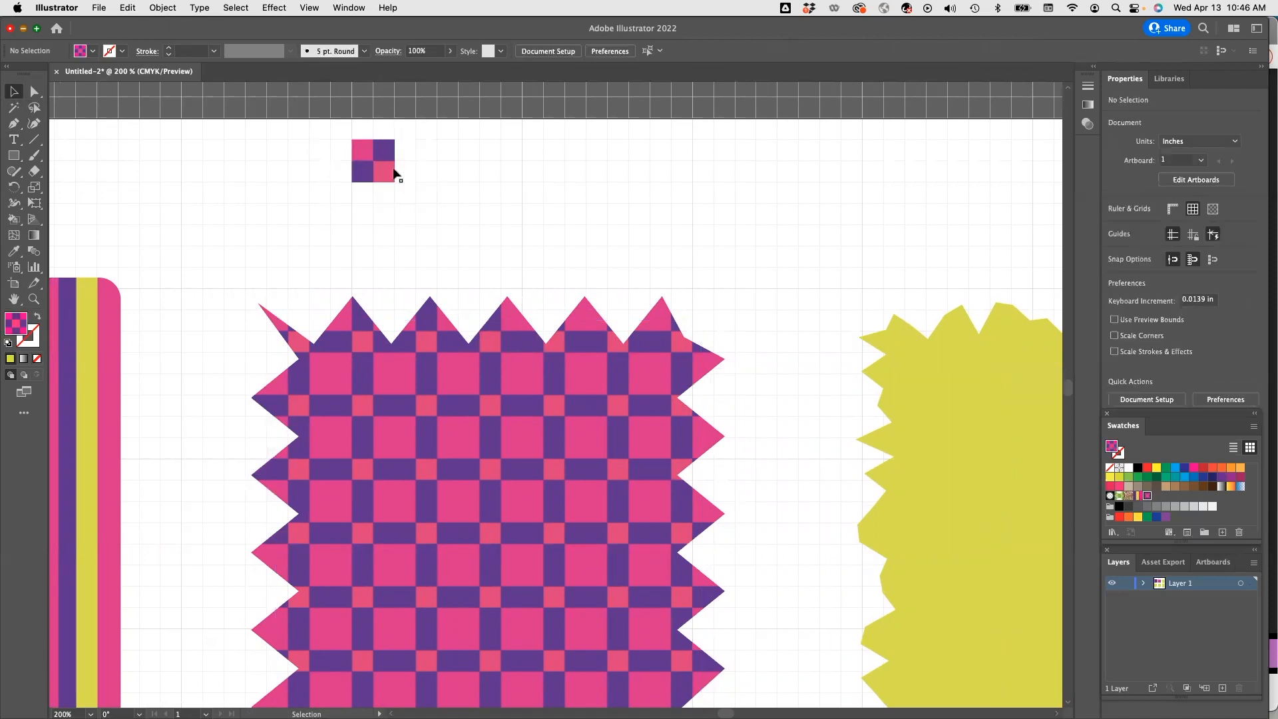
# Group the remaining four squares into a new pattern swatch and fill the zig-zag square with it.
pyautogui.moveTo(331, 129); pyautogui.dragTo(434, 200)
pyautogui.click(165, 7)
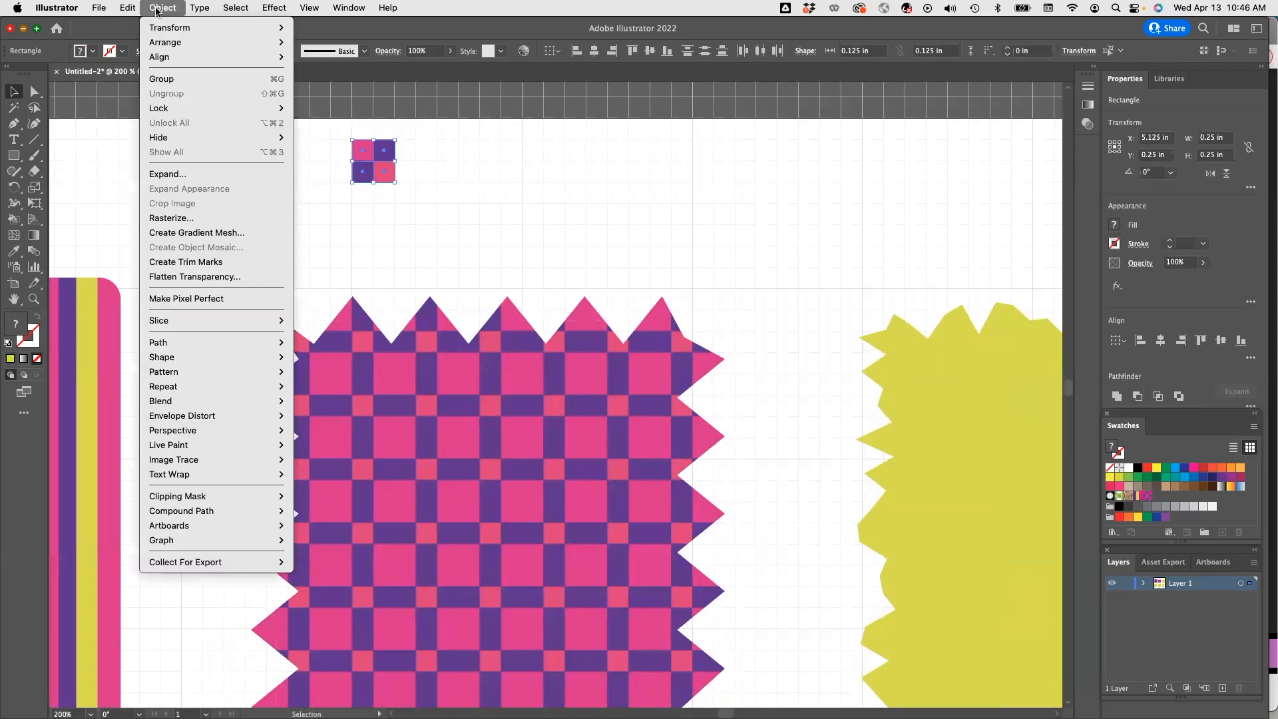
pyautogui.click(178, 94)
pyautogui.moveTo(374, 192); pyautogui.dragTo(1163, 500)
pyautogui.click(528, 398)
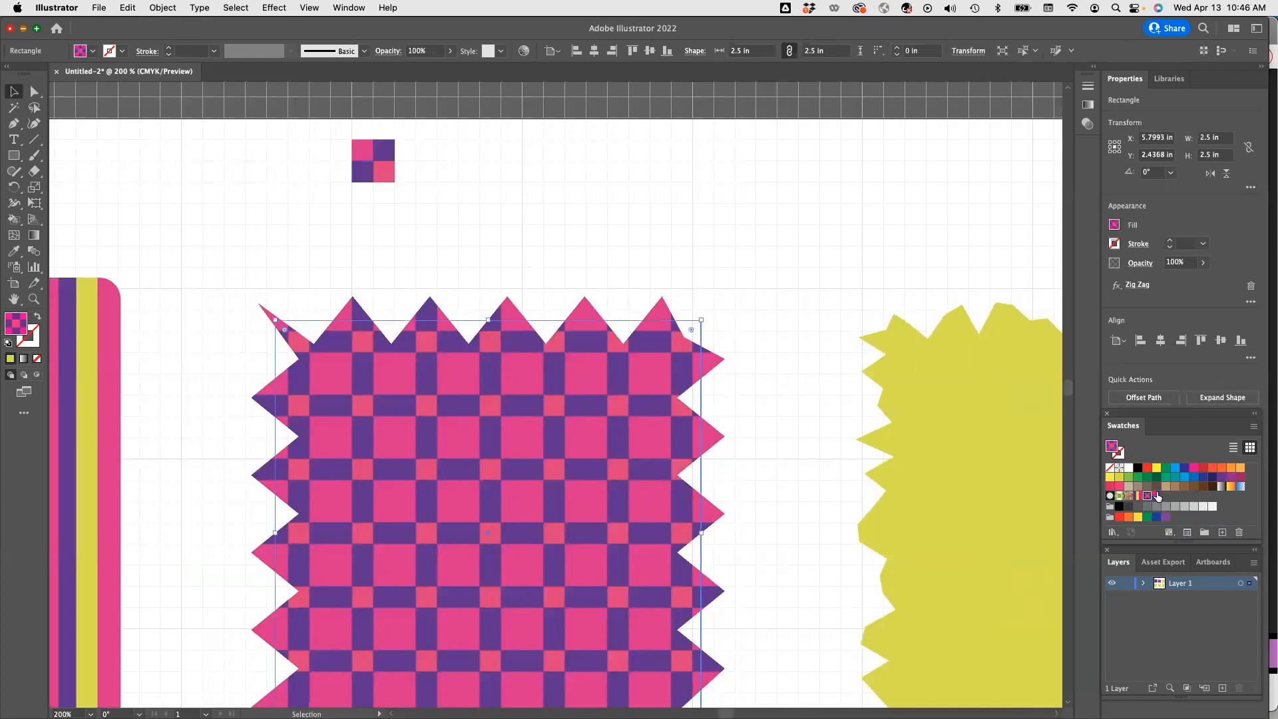
pyautogui.click(1157, 496)
pyautogui.scroll(-1, 799, 299)
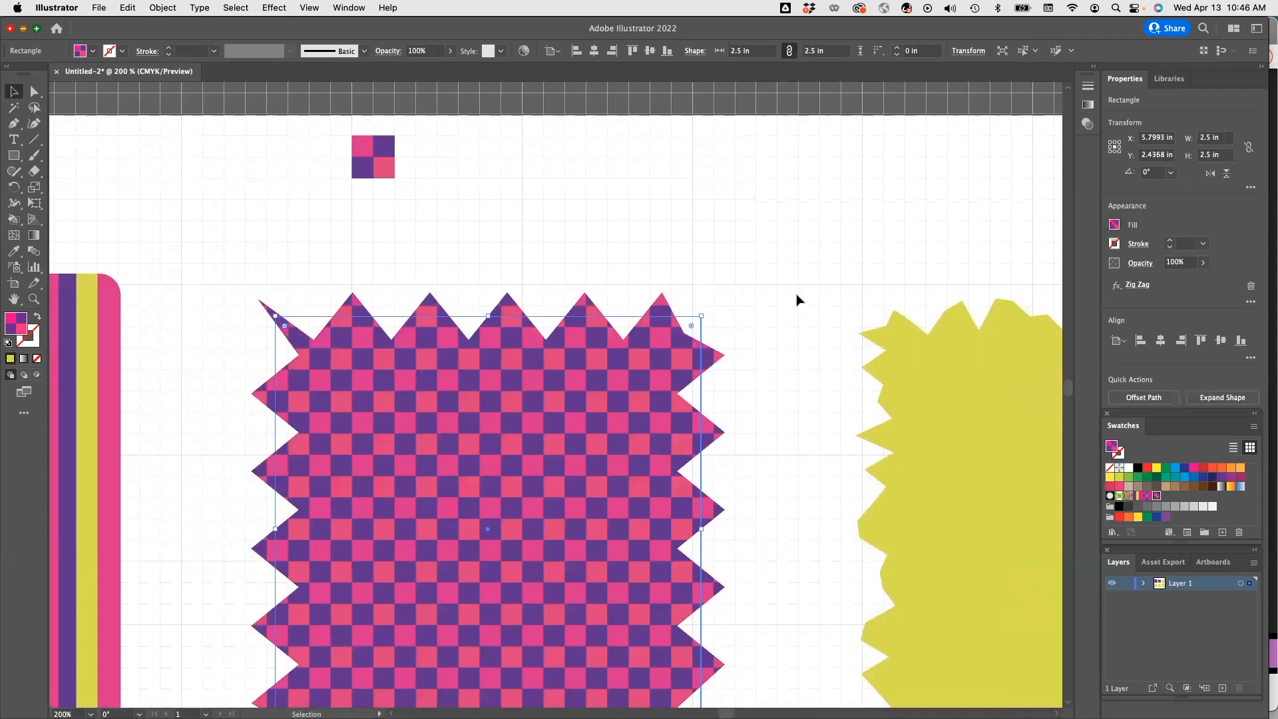
pyautogui.hscroll(-2, 818, 456)
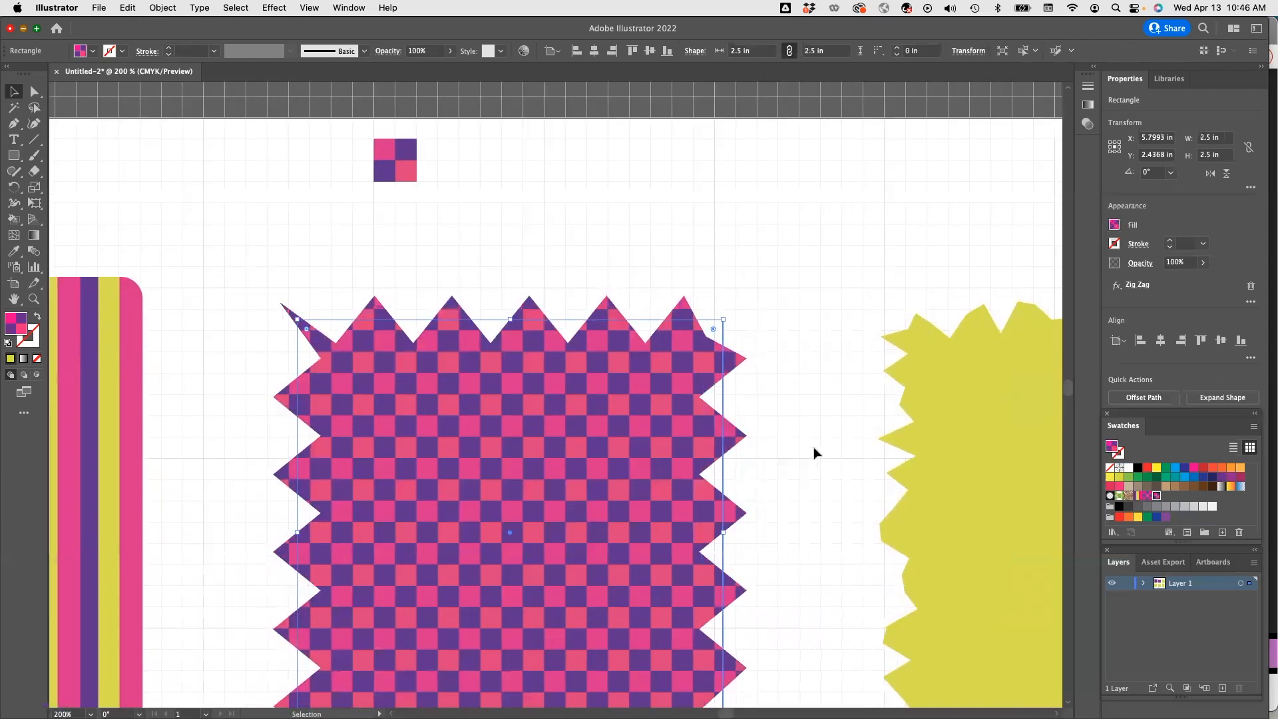
pyautogui.hscroll(-3, 814, 453)
pyautogui.hscroll(3, 608, 405)
pyautogui.hscroll(5, 280, 180)
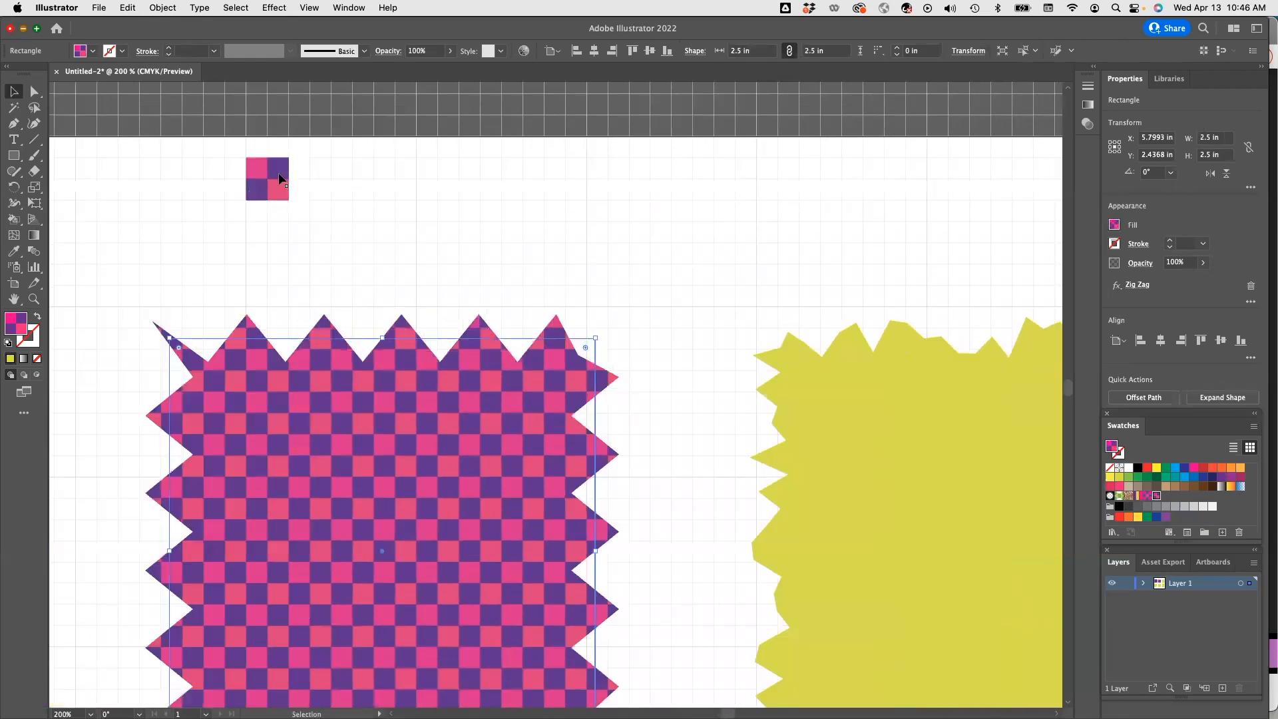
pyautogui.scroll(2, 405, 314)
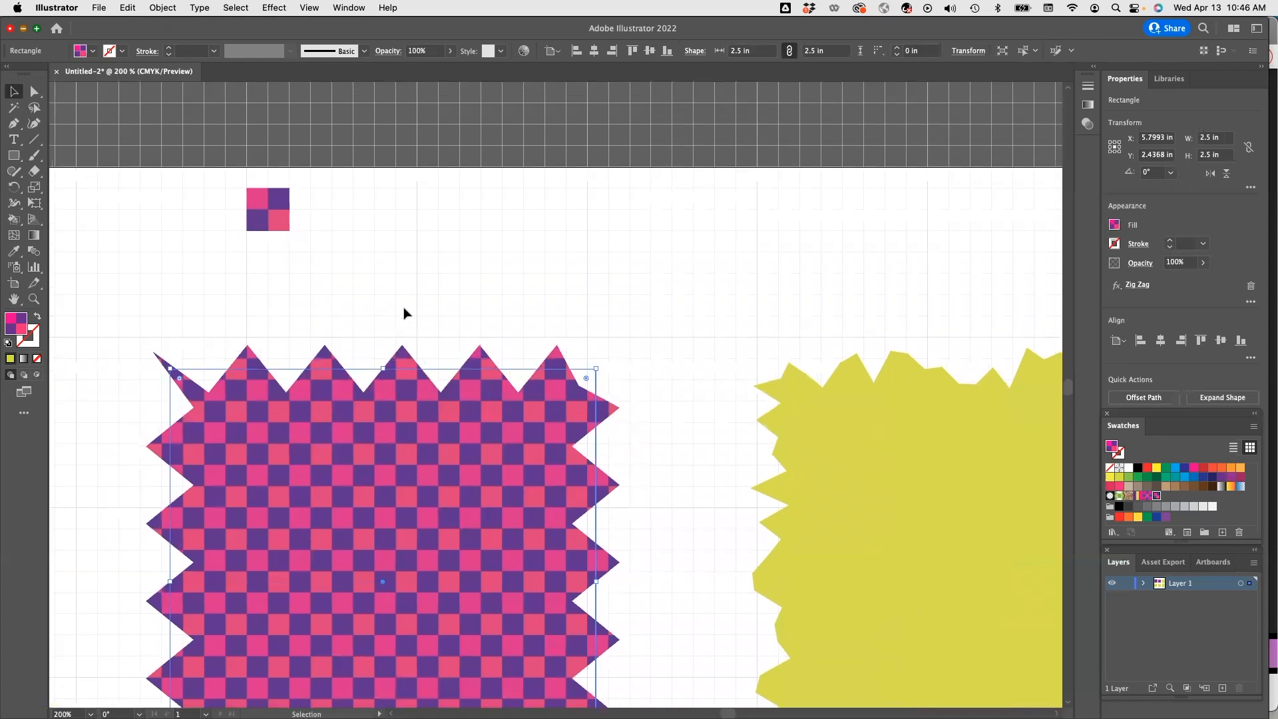
pyautogui.hscroll(-5, 404, 312)
pyautogui.scroll(2, 404, 312)
pyautogui.hscroll(4, 405, 311)
pyautogui.scroll(-1, 439, 353)
pyautogui.scroll(-1, 442, 386)
pyautogui.scroll(-1, 435, 406)
pyautogui.hscroll(-3, 436, 406)
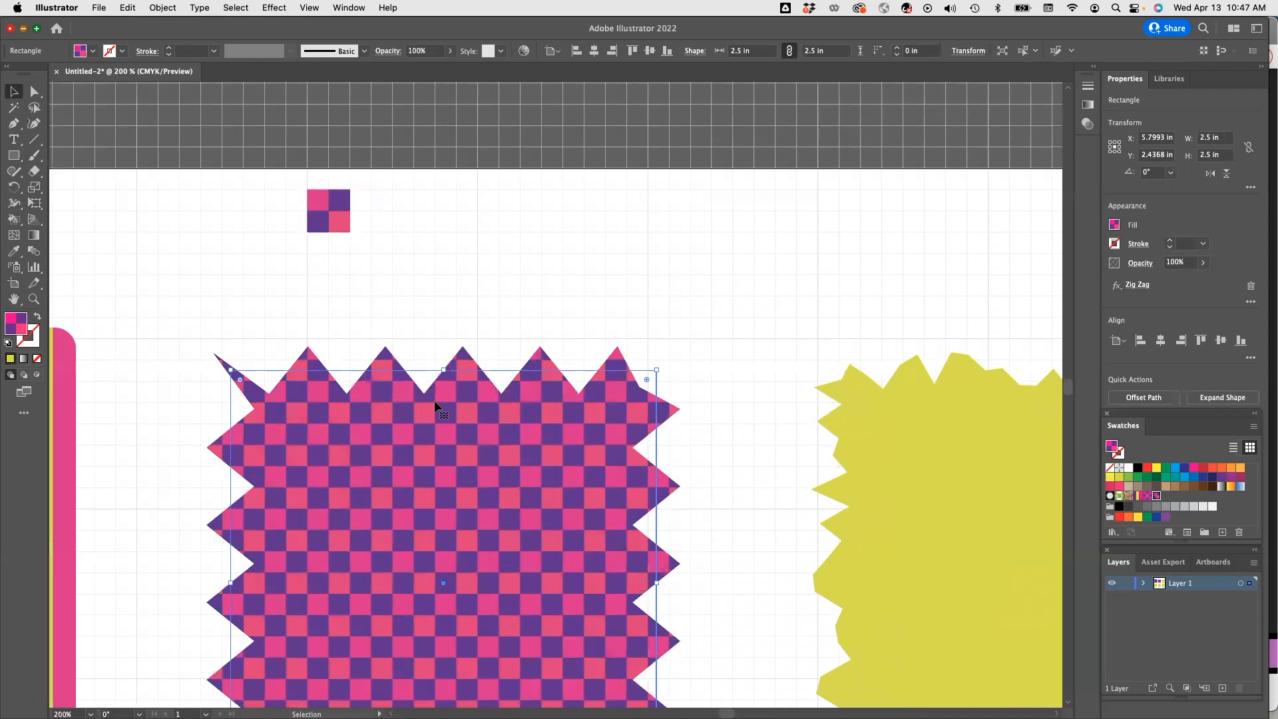
pyautogui.hscroll(6, 436, 406)
pyautogui.scroll(2, 436, 406)
pyautogui.hscroll(5, 436, 406)
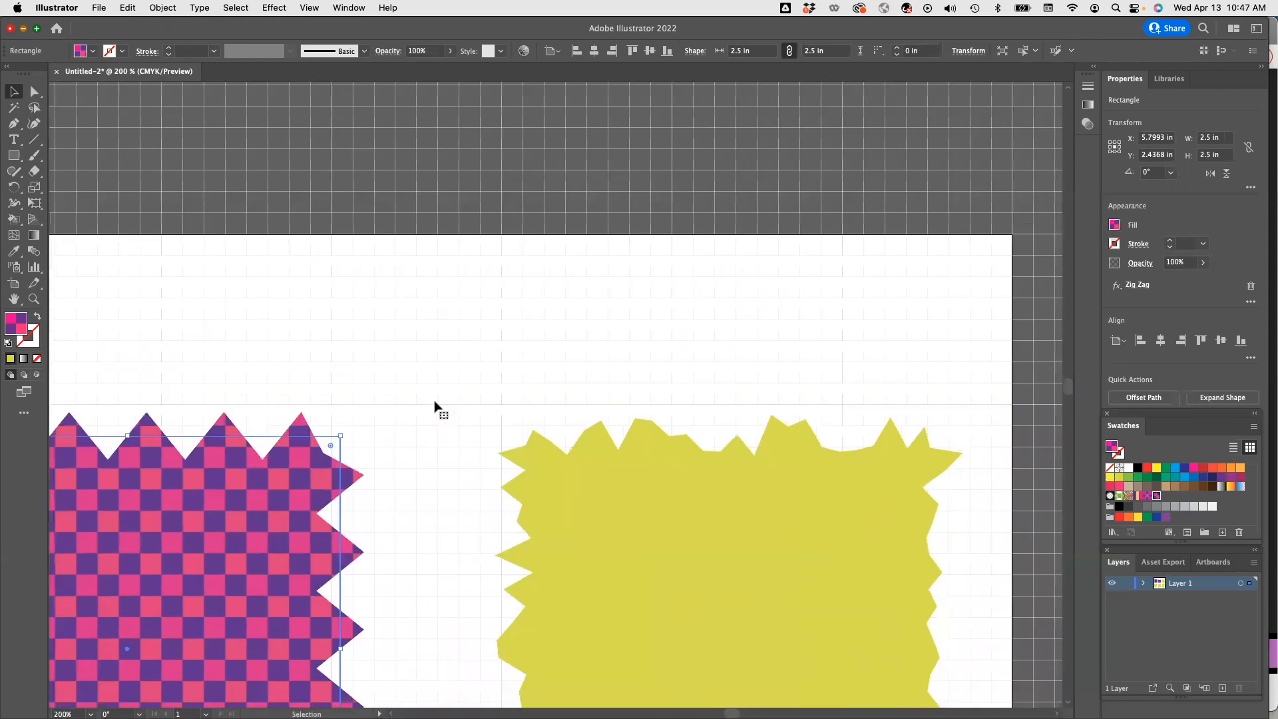
pyautogui.scroll(-2, 436, 406)
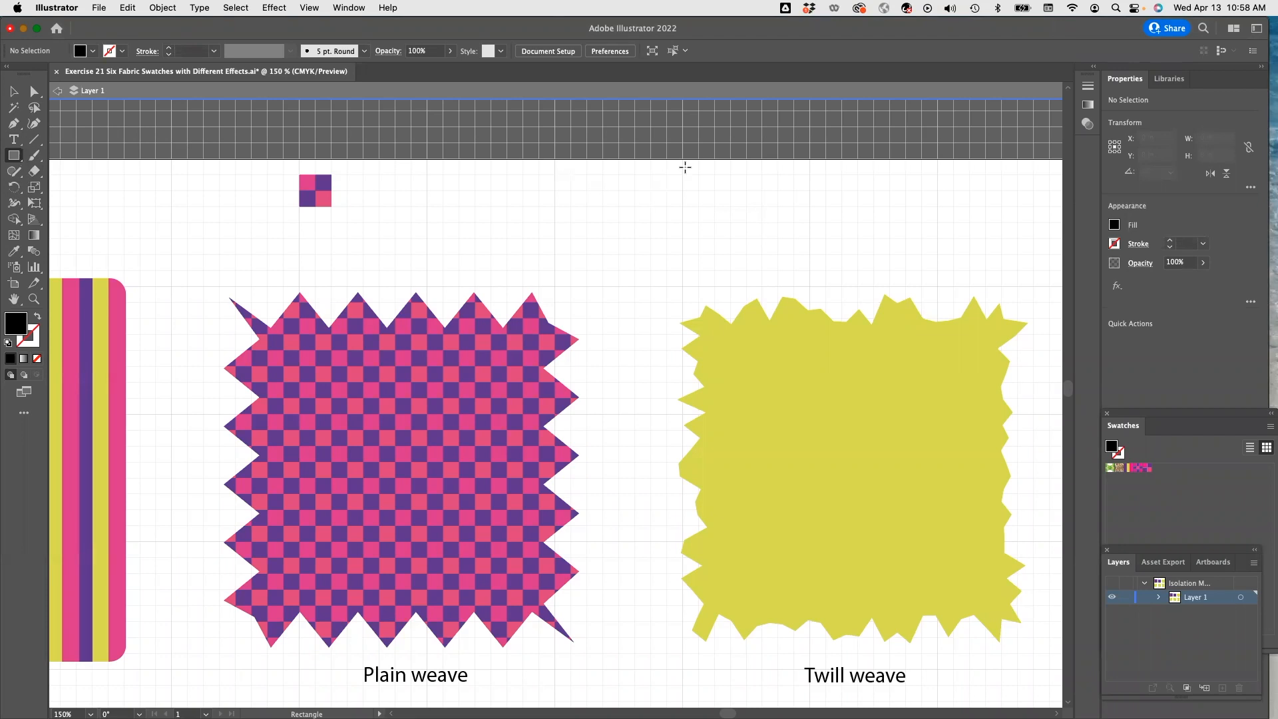
# Draw a third black 0.125 in square continuing the diagonal above the Twill weave swatch.
pyautogui.moveTo(724, 207); pyautogui.dragTo(746, 221)
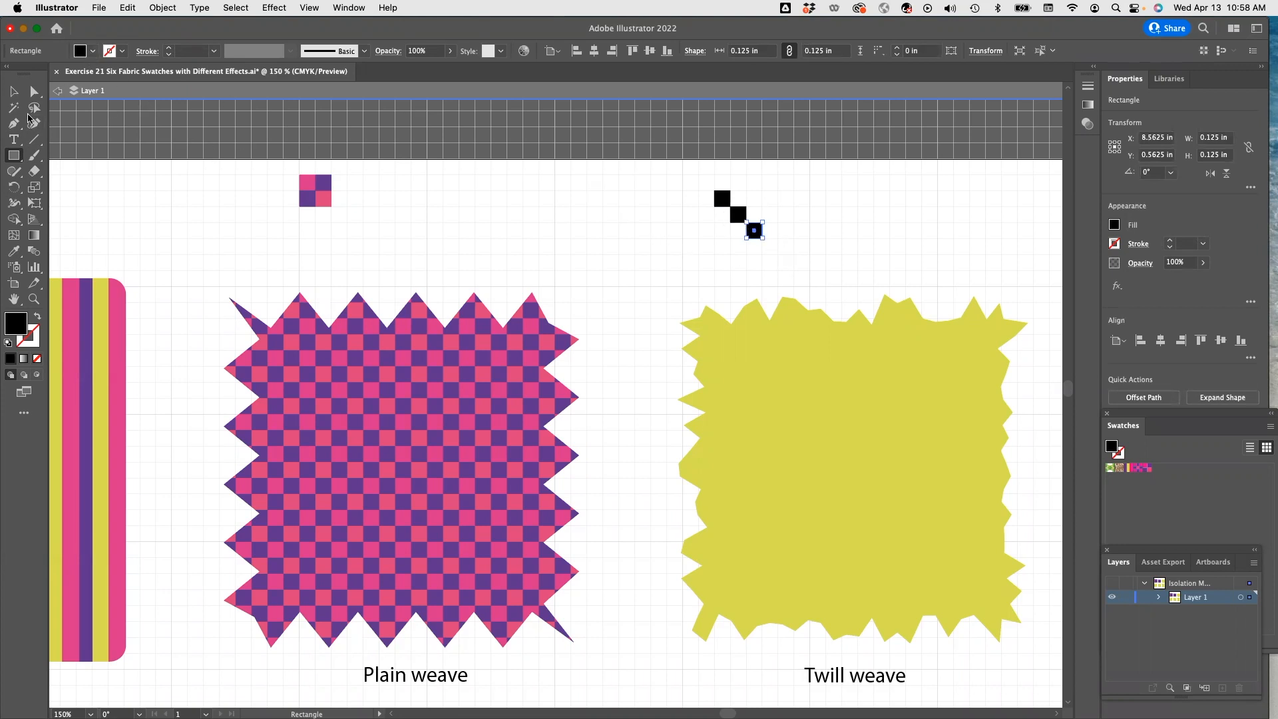
pyautogui.press('v')
pyautogui.click(352, 116)
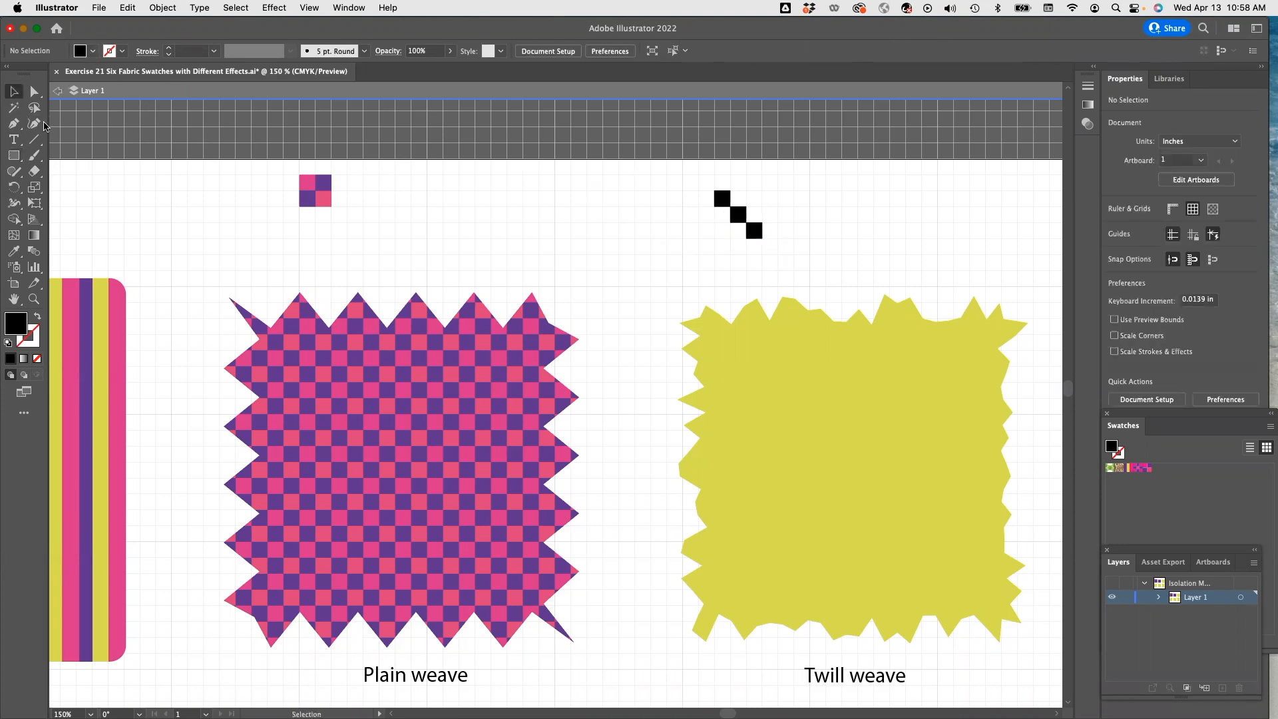
# Switch the fill to pink and draw two pink 0.125 in squares beside the top black squares.
pyautogui.click(93, 51)
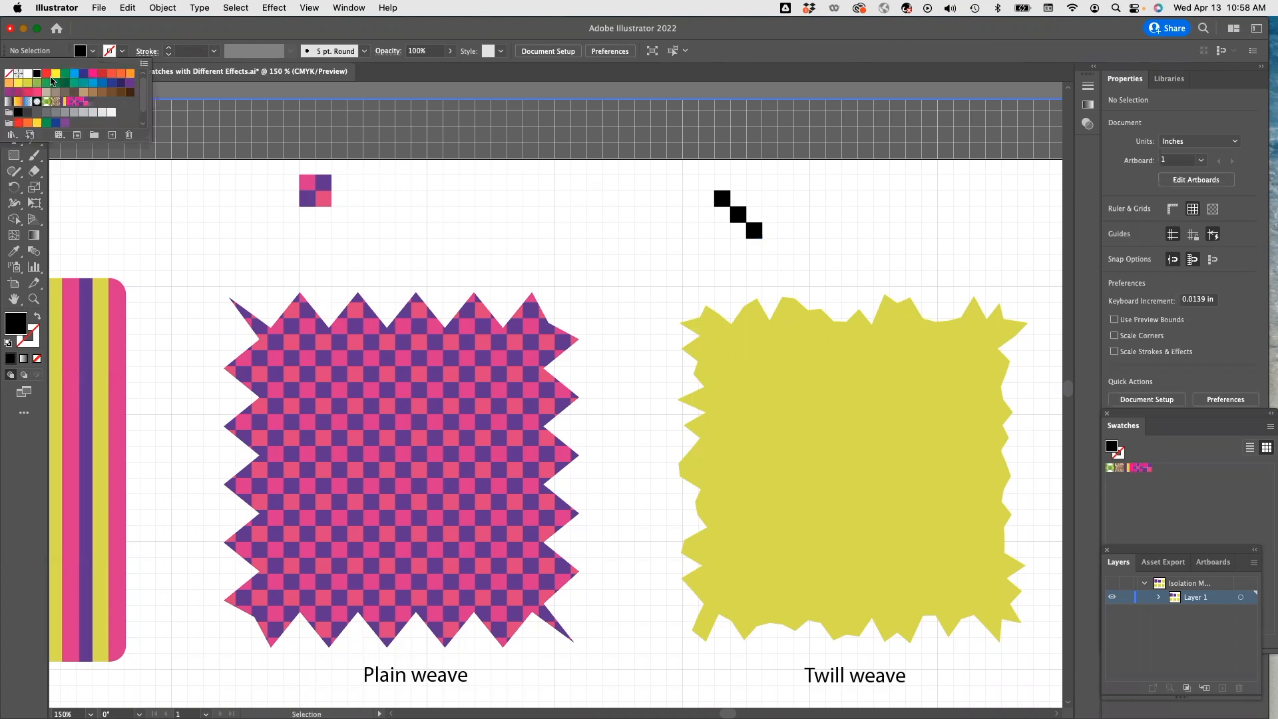
pyautogui.click(94, 77)
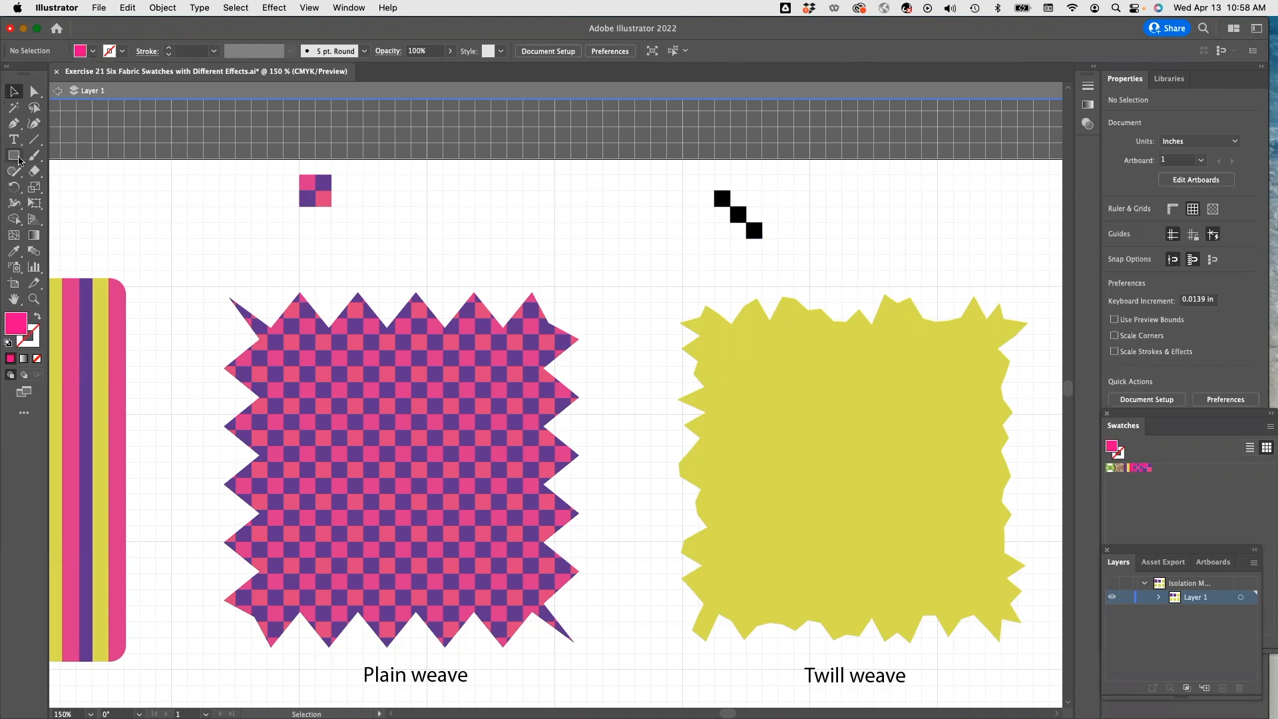
pyautogui.click(17, 158)
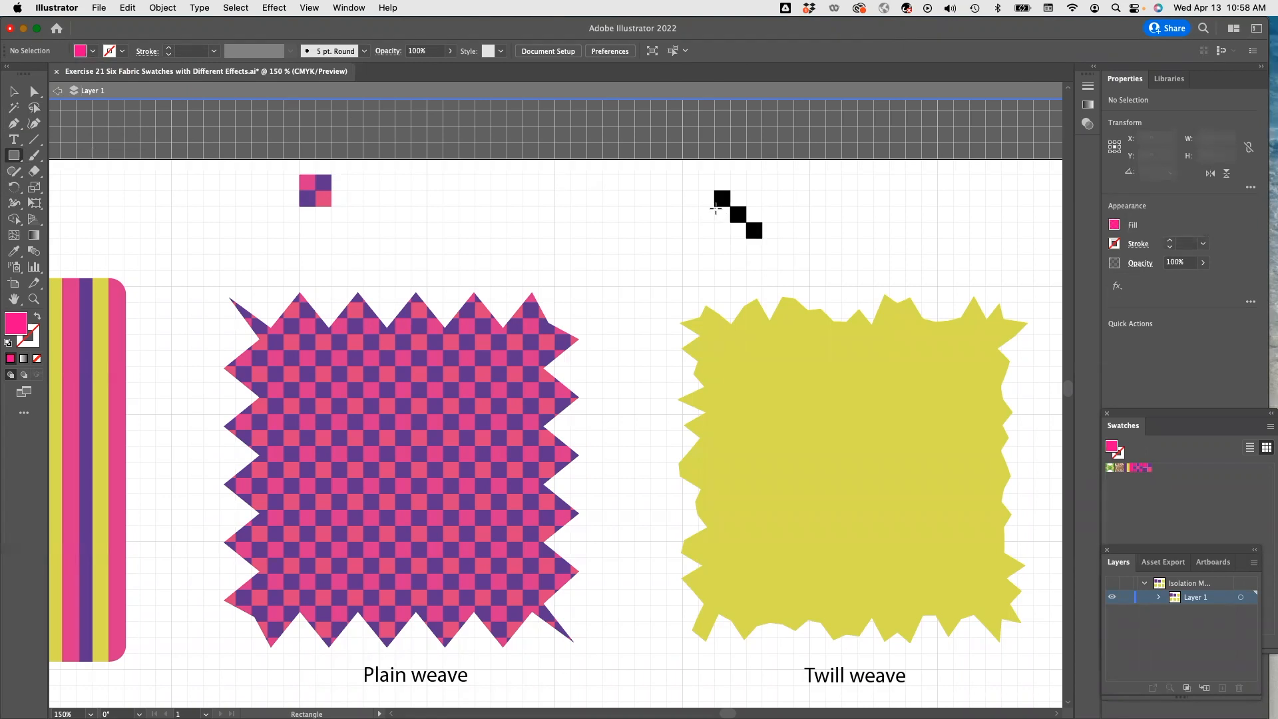
pyautogui.moveTo(715, 207); pyautogui.dragTo(729, 223)
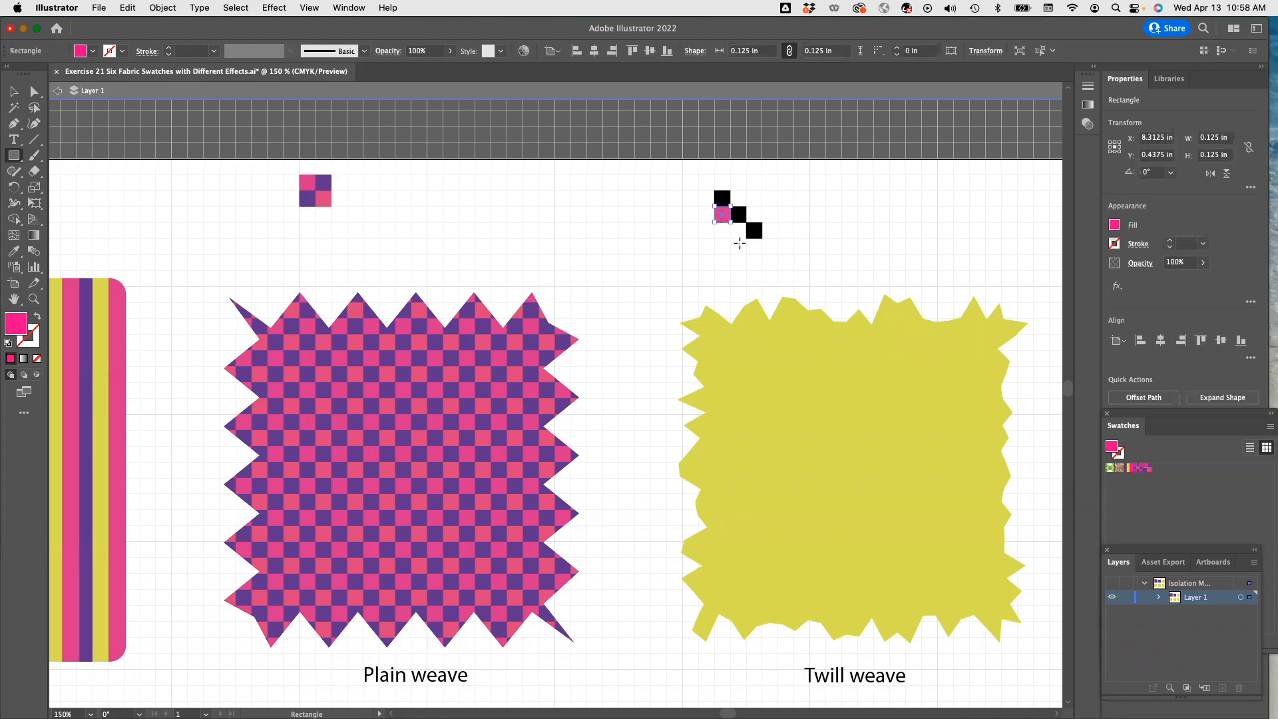
pyautogui.moveTo(746, 238)
pyautogui.mouseDown()
pyautogui.moveTo(731, 223)
pyautogui.moveTo(746, 206)
pyautogui.mouseUp()
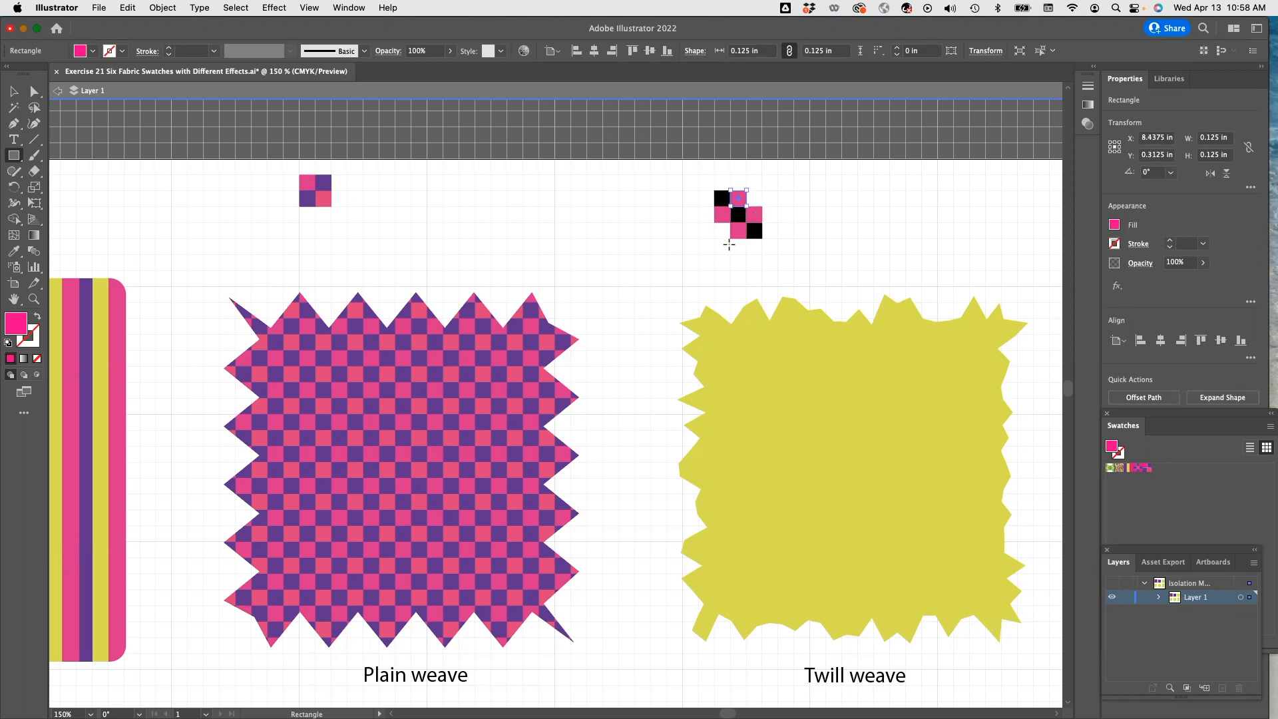
# Draw a fourth 0.125 in square extending the black diagonal.
pyautogui.moveTo(763, 239); pyautogui.dragTo(776, 252)
pyautogui.press('v')
pyautogui.click(726, 251)
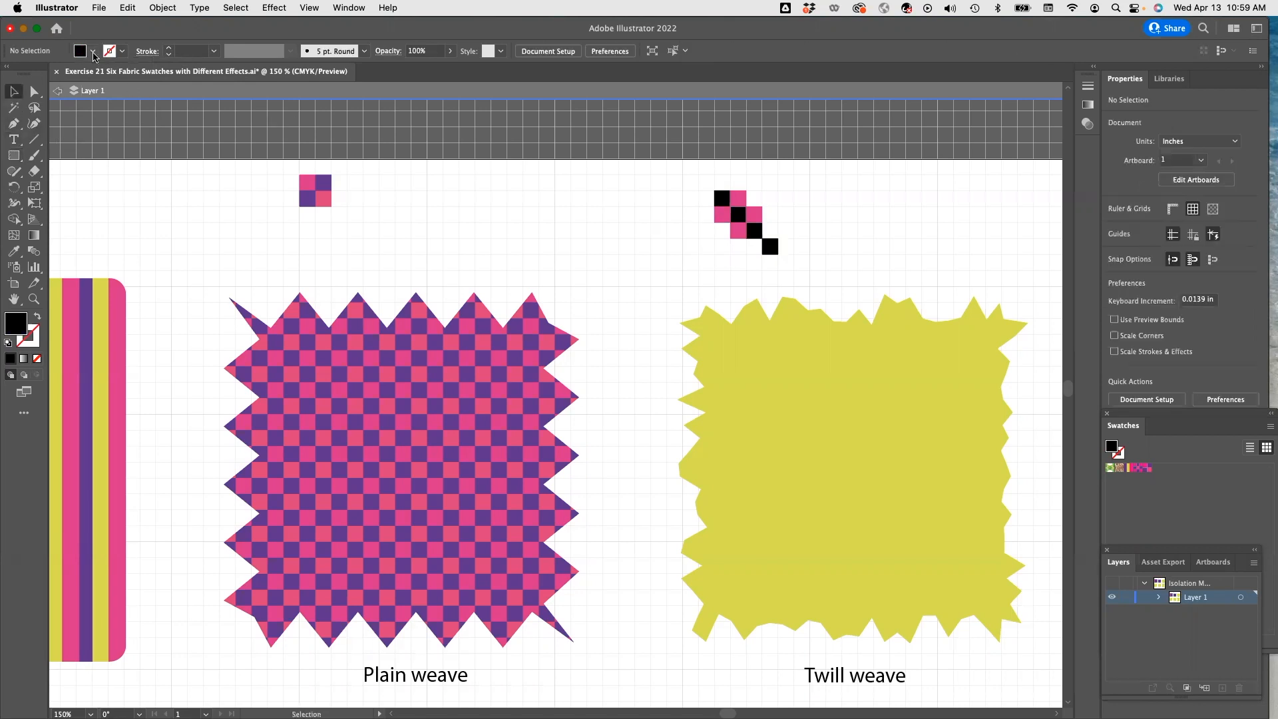
# Set the fill to pink and draw another pink 0.125 in square along the diagonal.
pyautogui.click(93, 51)
pyautogui.click(92, 79)
pyautogui.press('m')
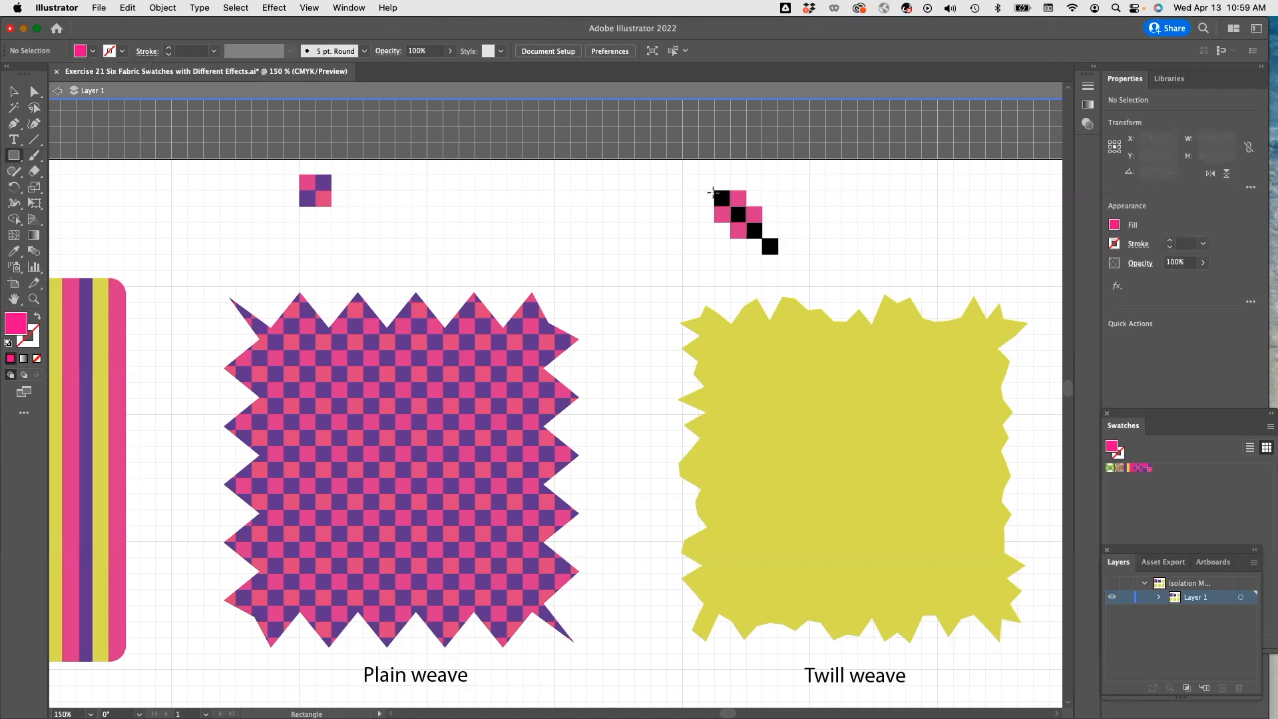
pyautogui.moveTo(746, 238)
pyautogui.mouseDown()
pyautogui.moveTo(762, 254)
pyautogui.moveTo(778, 238)
pyautogui.mouseUp()
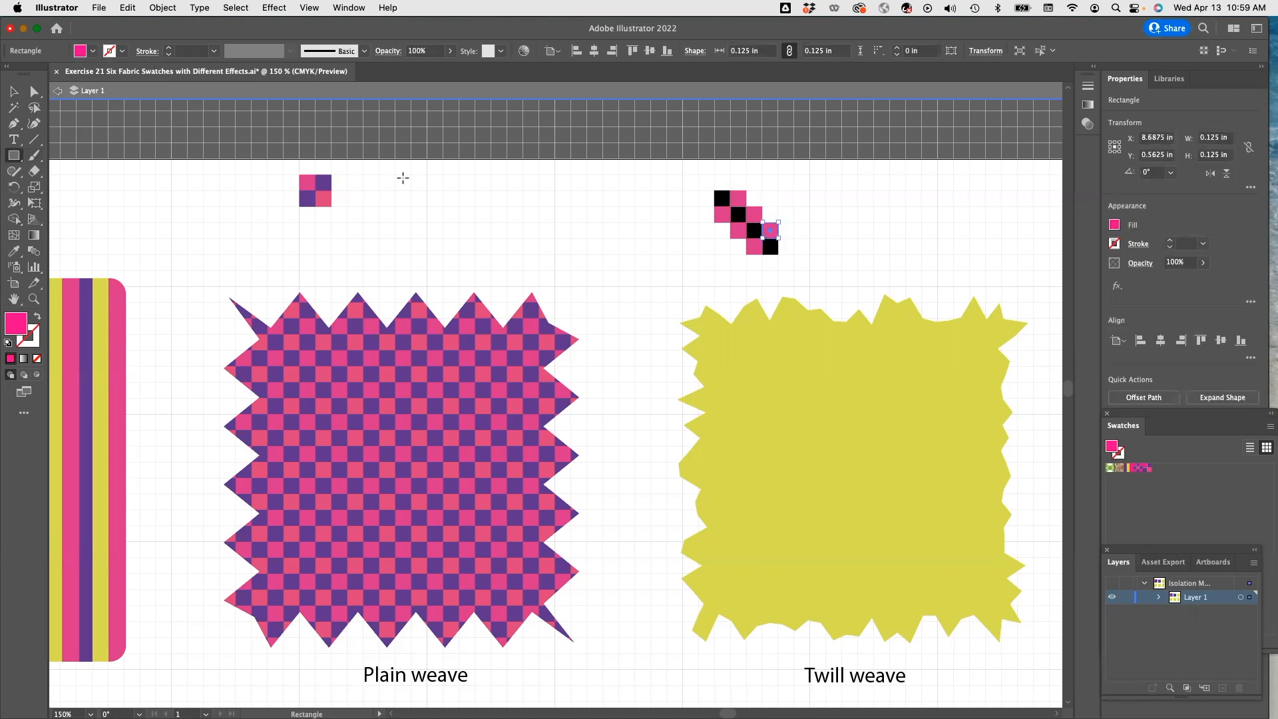
# Set the fill to black and draw black 0.125 in squares at the tile's top-right and bottom-left corners.
pyautogui.click(93, 51)
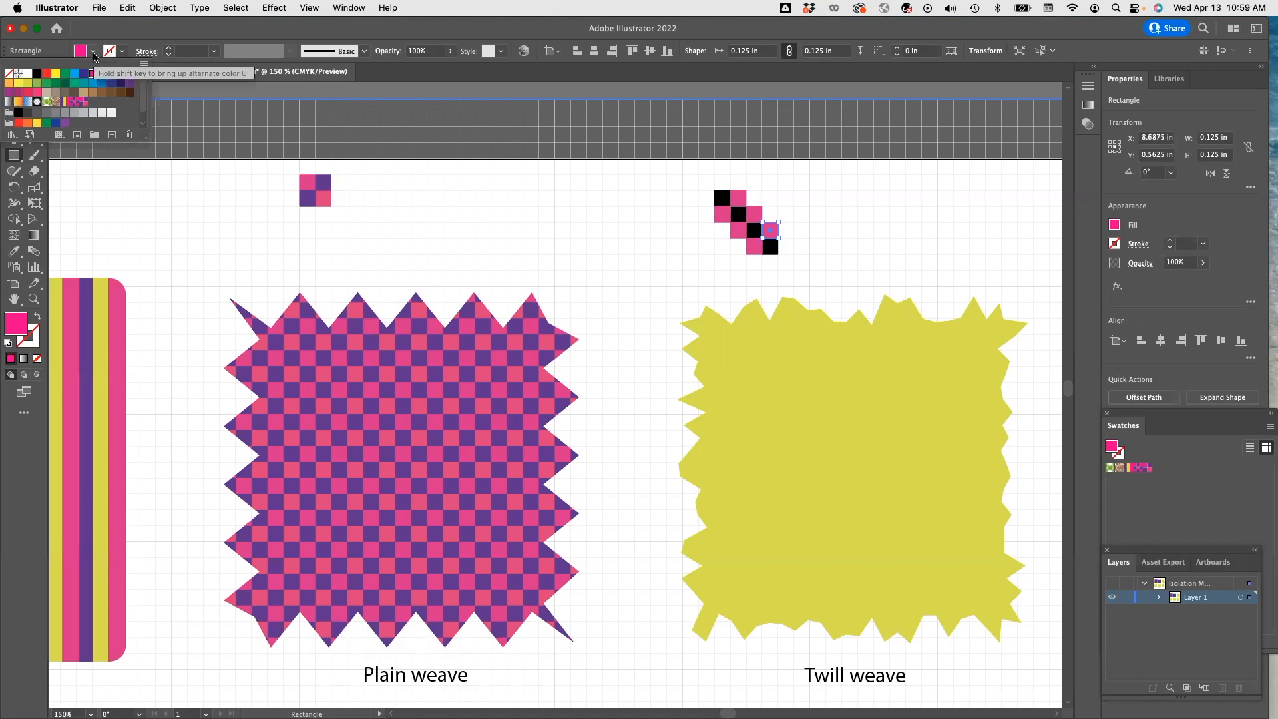
pyautogui.click(93, 53)
pyautogui.click(15, 94)
pyautogui.click(701, 242)
pyautogui.press('m')
pyautogui.click(93, 52)
pyautogui.click(36, 73)
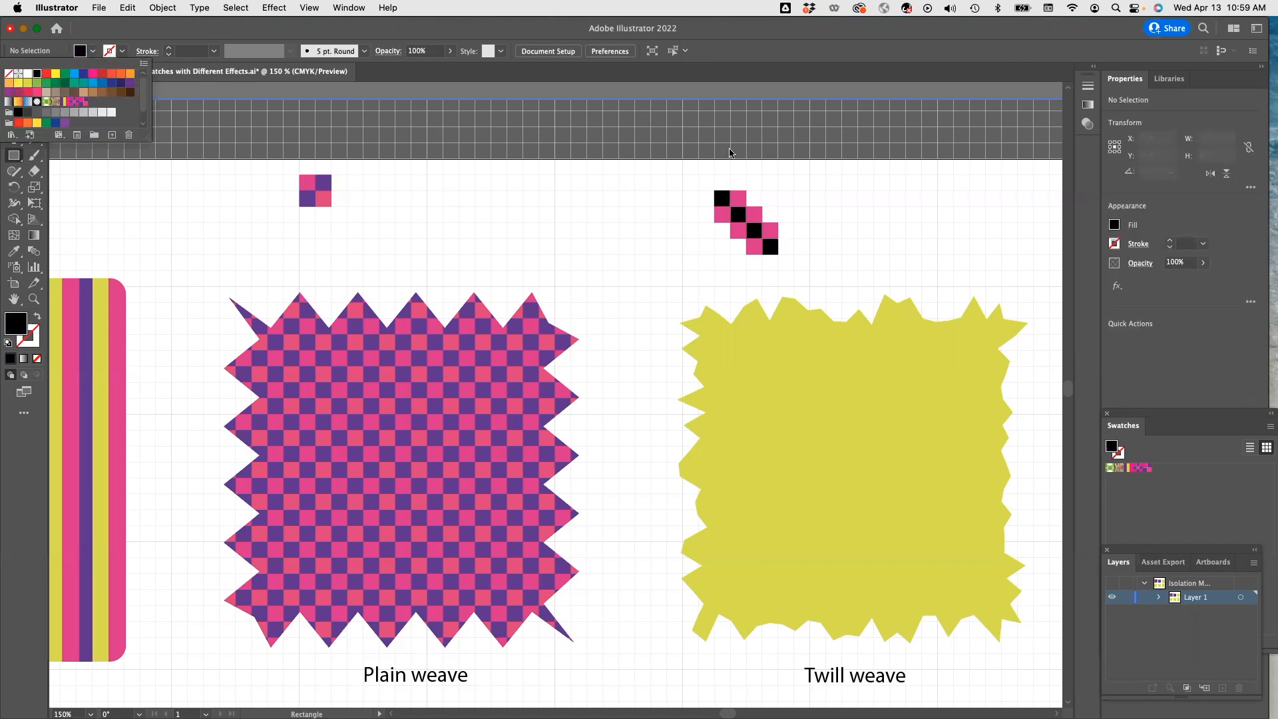
pyautogui.click(762, 191)
pyautogui.moveTo(762, 190); pyautogui.dragTo(778, 206)
pyautogui.moveTo(715, 239); pyautogui.dragTo(730, 254)
pyautogui.press('v')
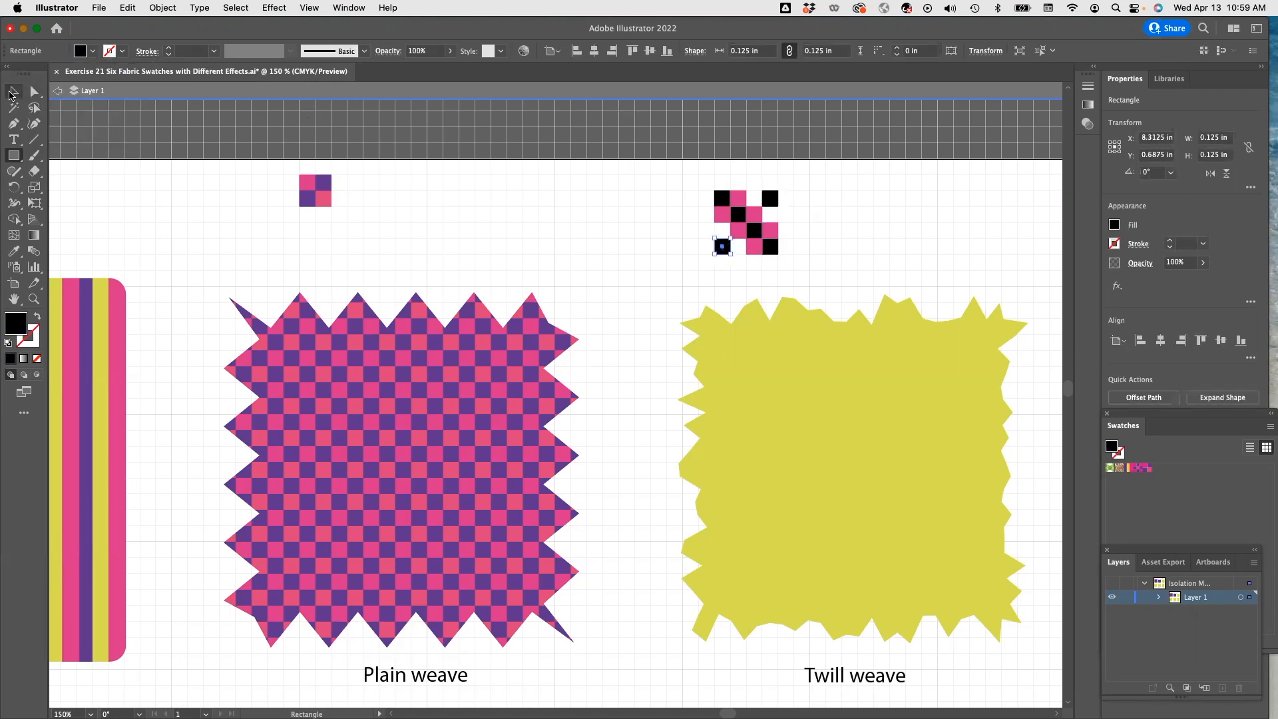
# Group the twill tile into a new pattern swatch and fill the Twill weave square with it.
pyautogui.moveTo(684, 173); pyautogui.dragTo(817, 291)
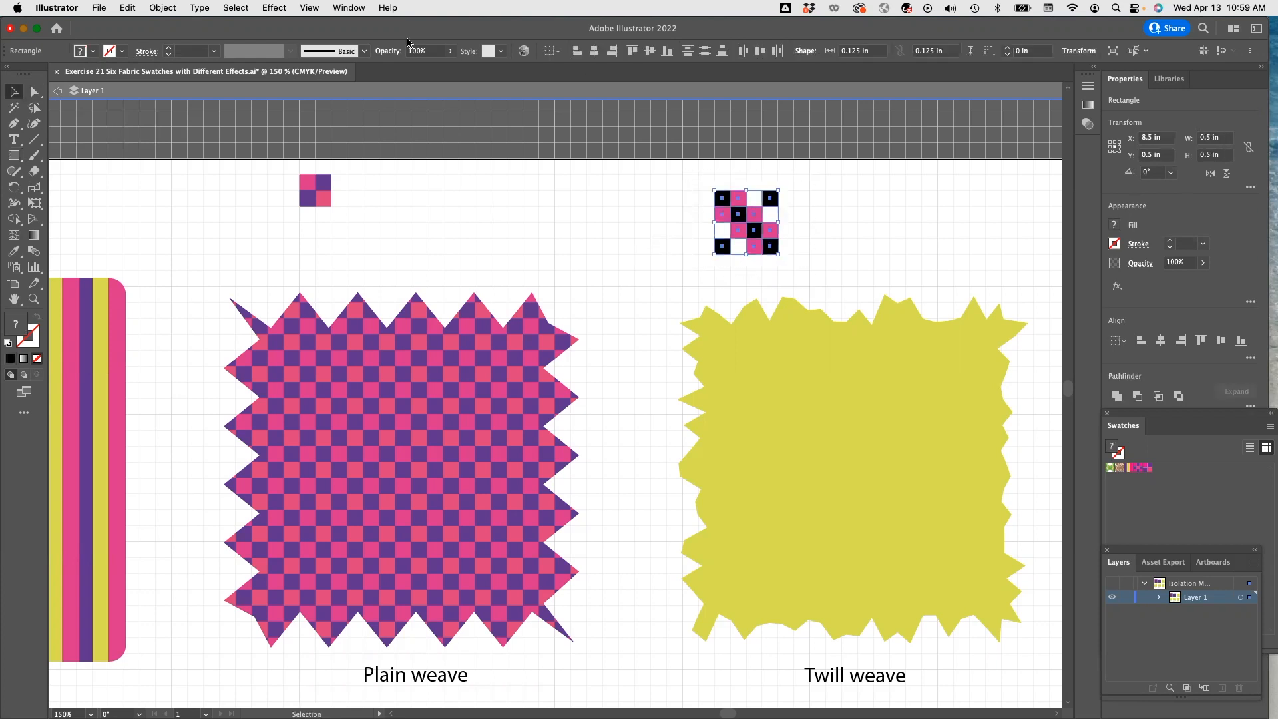
pyautogui.click(163, 7)
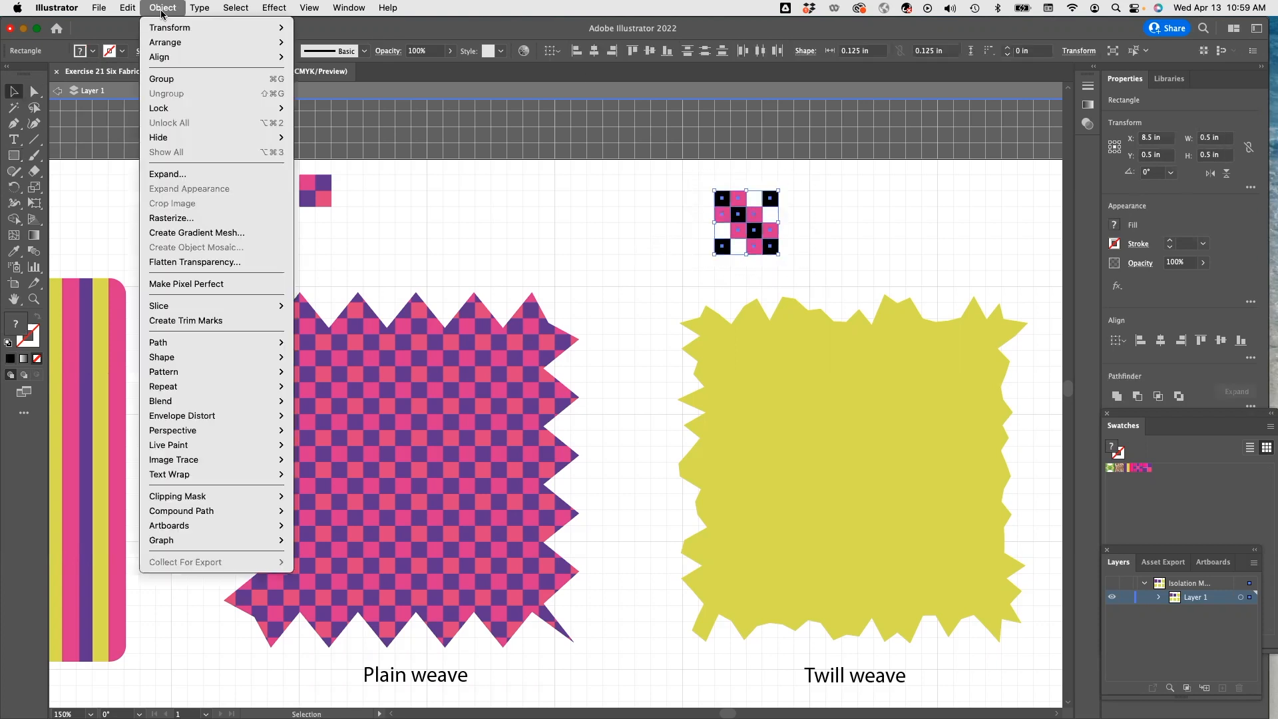
pyautogui.click(161, 78)
pyautogui.moveTo(739, 222); pyautogui.dragTo(1165, 474)
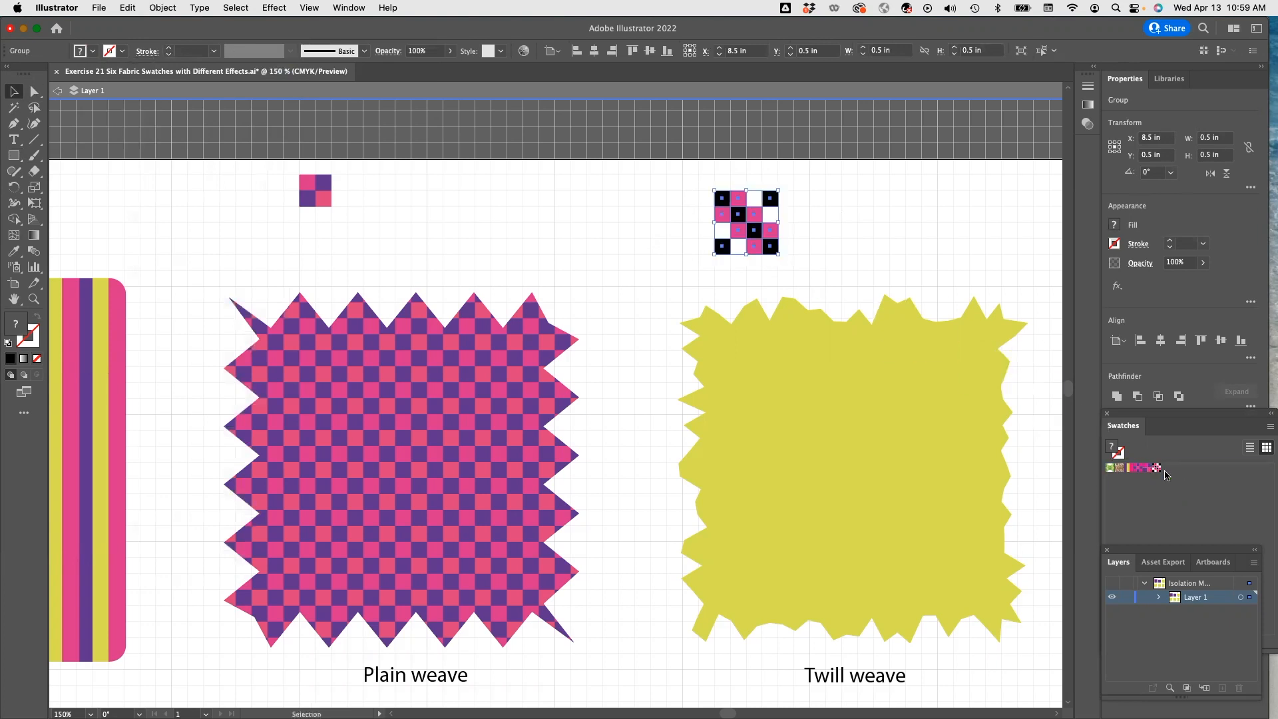
pyautogui.click(931, 424)
pyautogui.click(1156, 468)
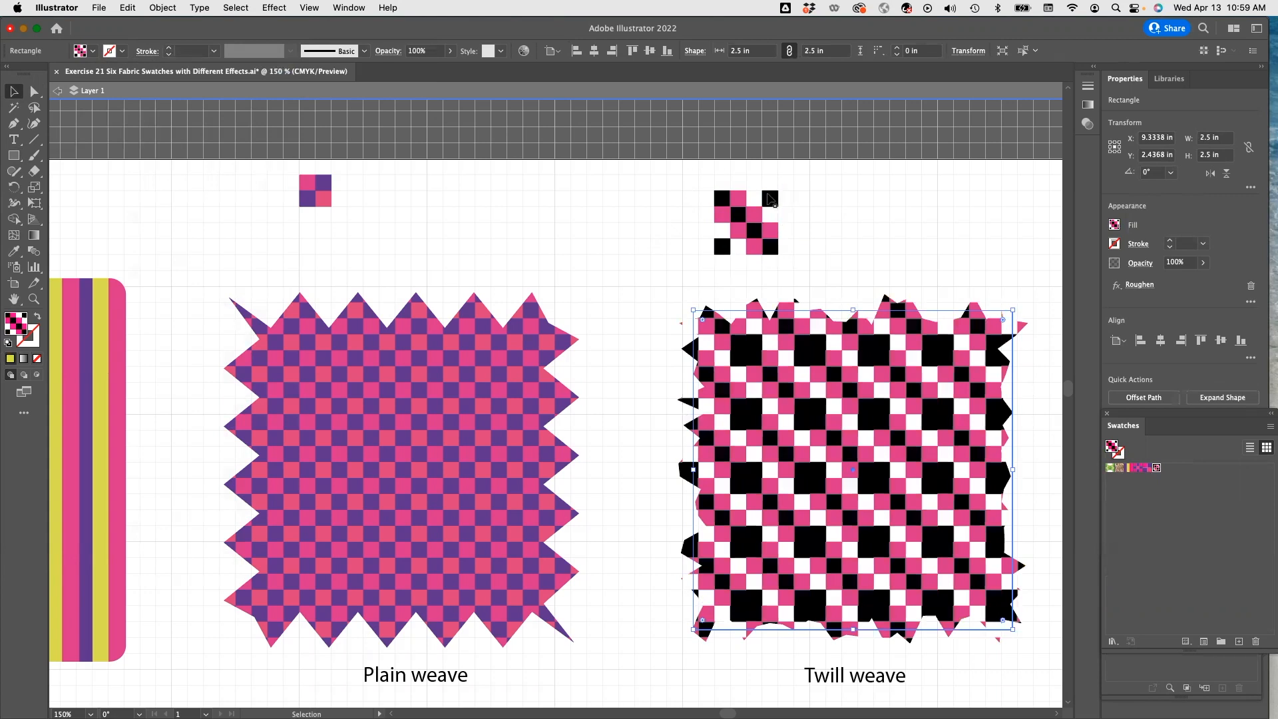
# Ungroup the twill tile and recolor its top-right square pink.
pyautogui.click(774, 212)
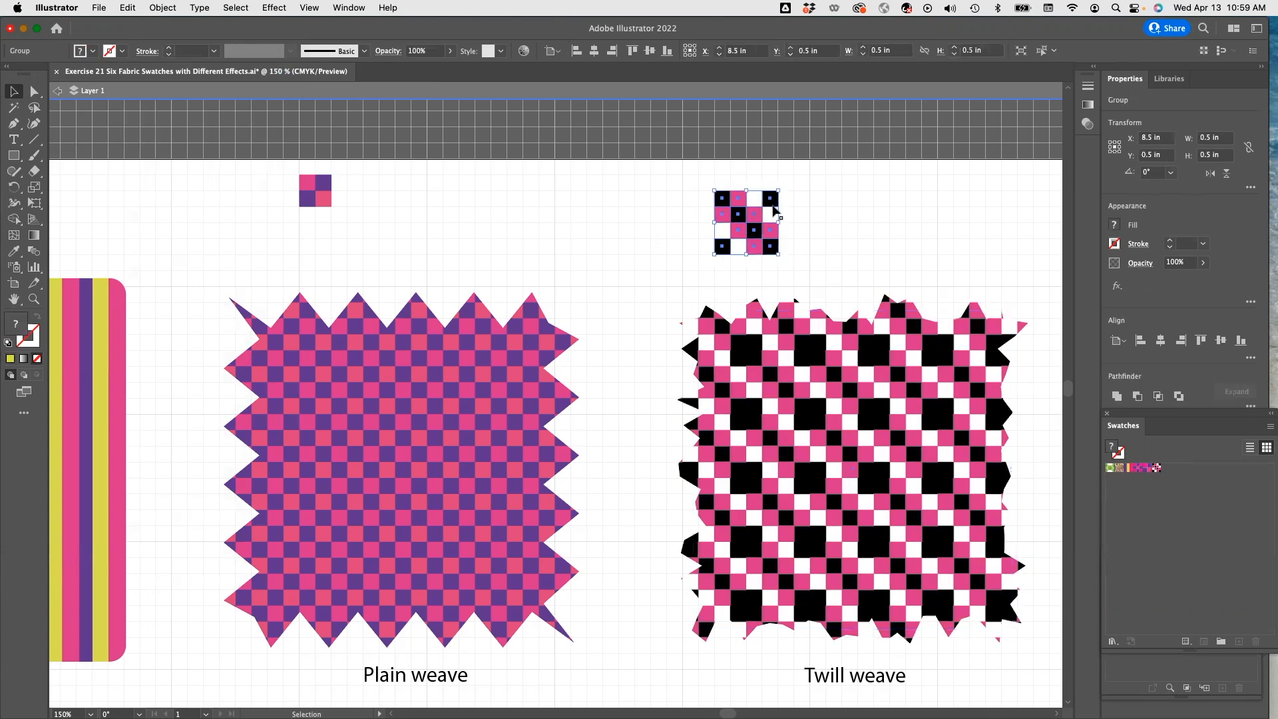
pyautogui.moveTo(679, 171); pyautogui.dragTo(800, 270)
pyautogui.click(163, 8)
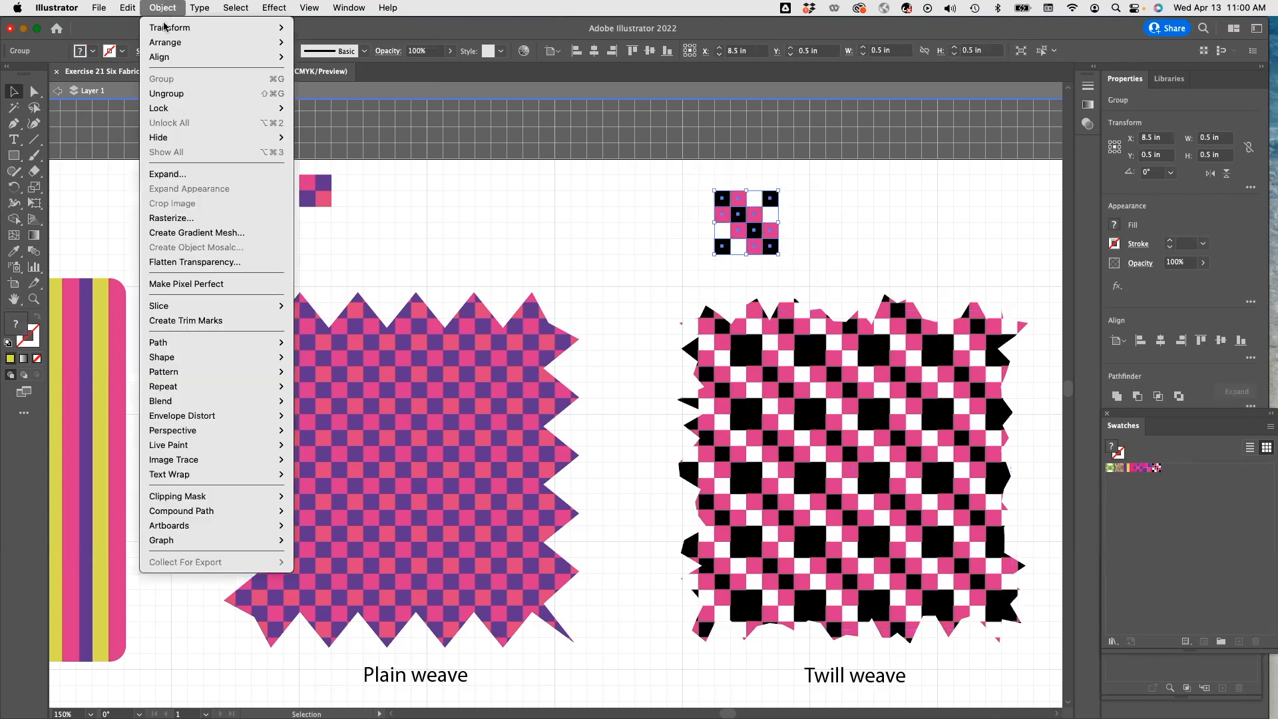
pyautogui.click(182, 98)
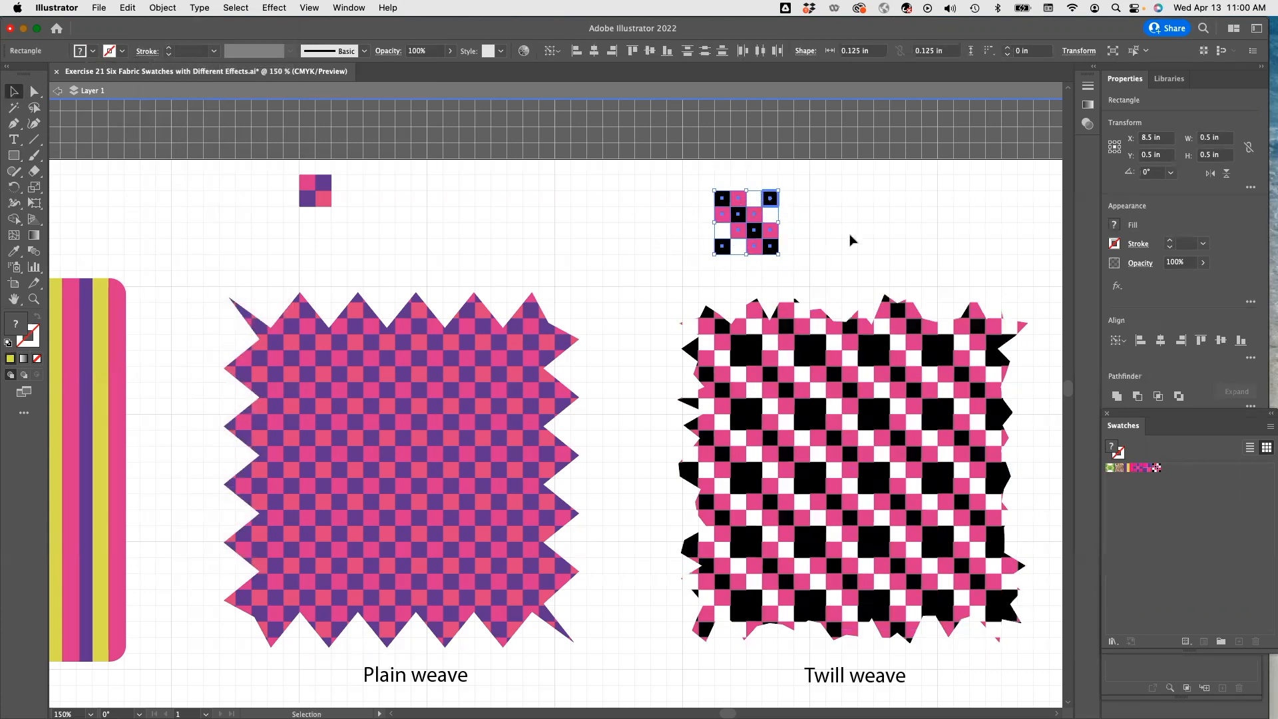
pyautogui.click(825, 234)
pyautogui.click(770, 199)
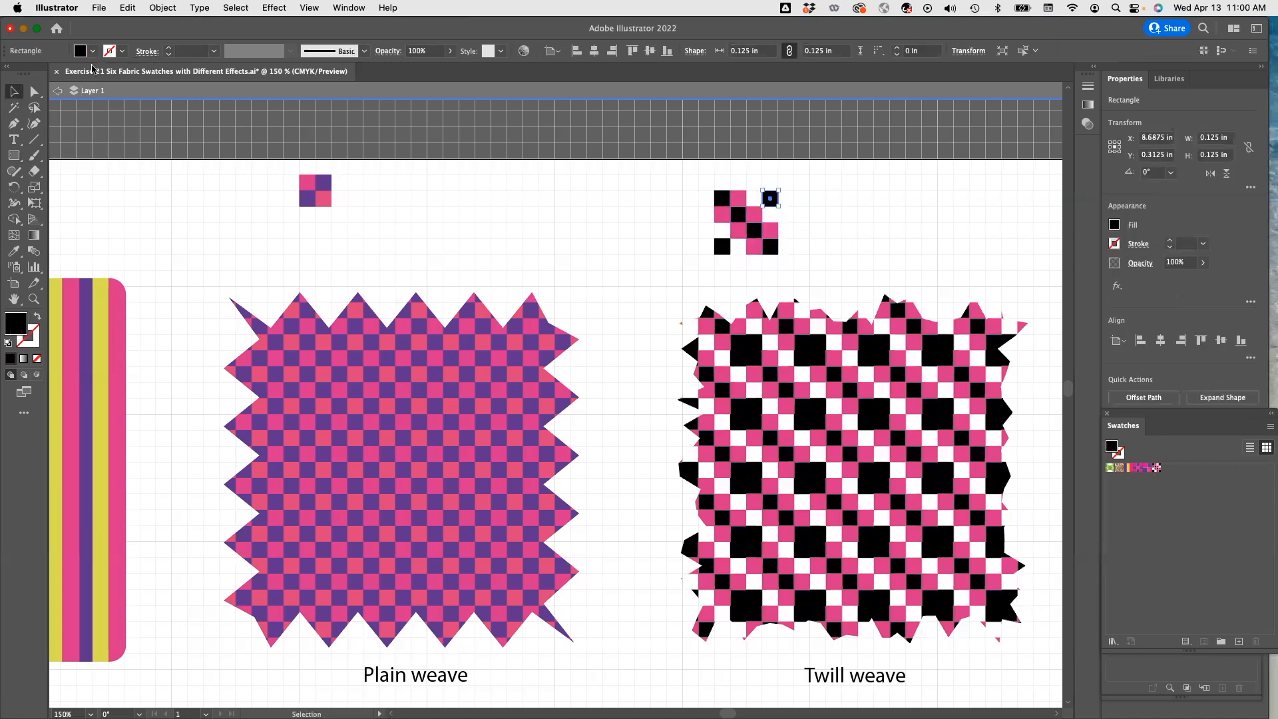
pyautogui.click(92, 51)
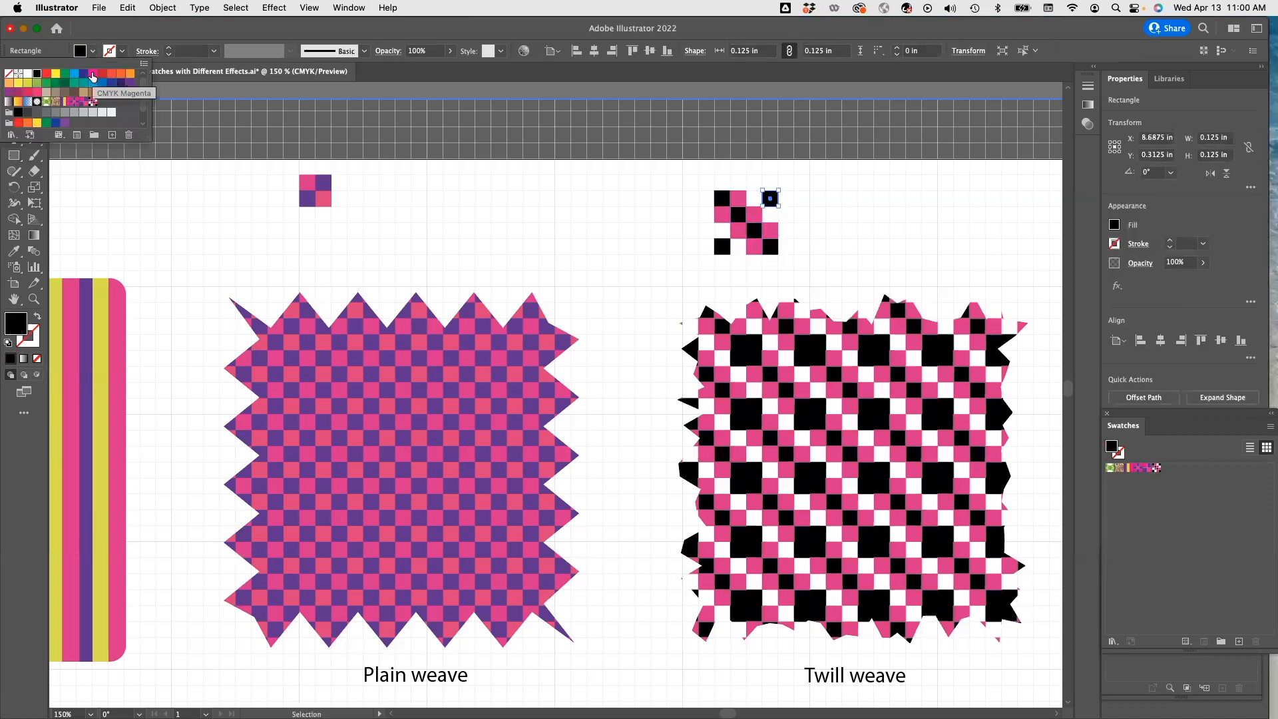
pyautogui.click(93, 74)
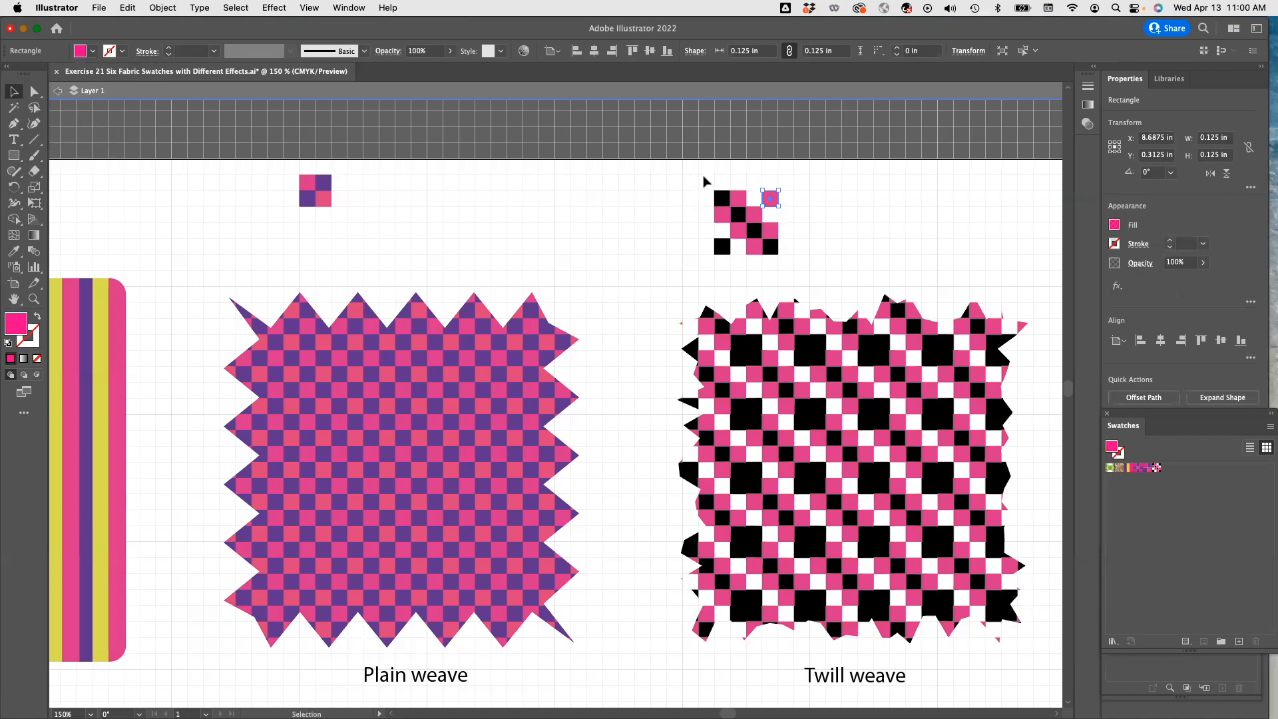
# Regroup the revised twill tile as a new pattern swatch and apply it to the Twill weave square.
pyautogui.moveTo(699, 176); pyautogui.dragTo(803, 269)
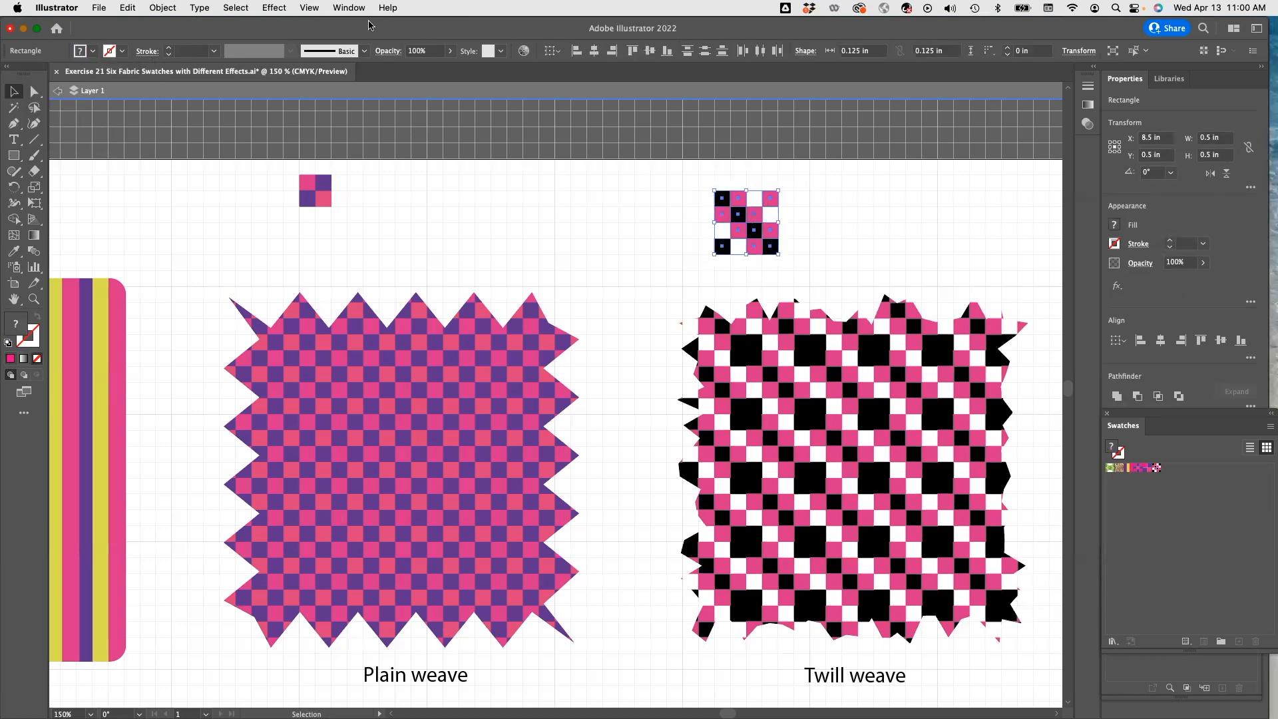
pyautogui.click(173, 8)
pyautogui.click(174, 79)
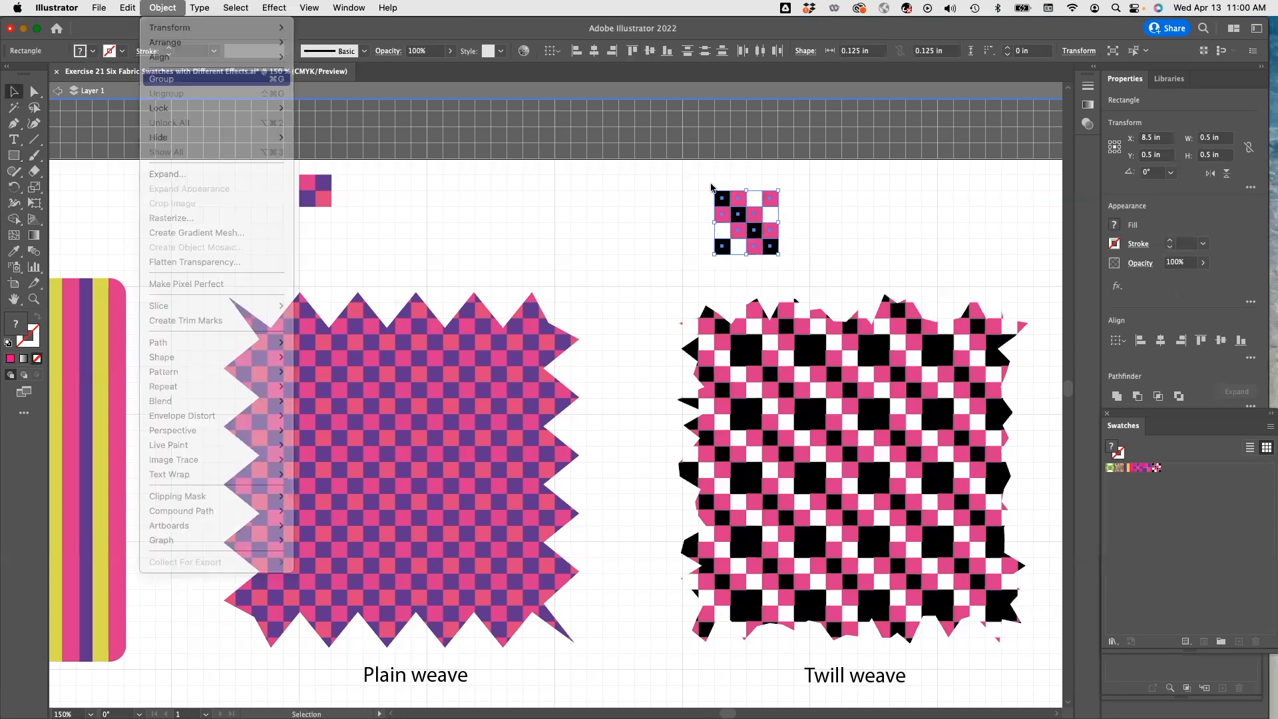
pyautogui.moveTo(751, 229); pyautogui.dragTo(1184, 479)
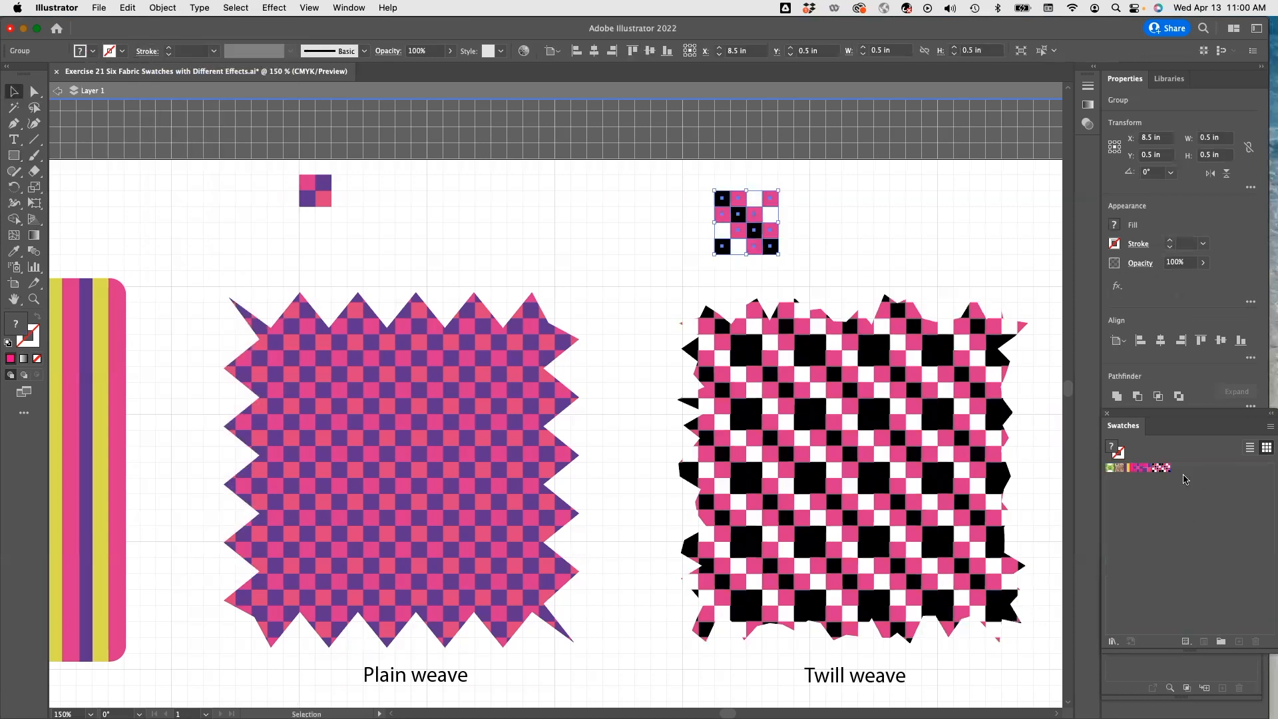
pyautogui.click(920, 435)
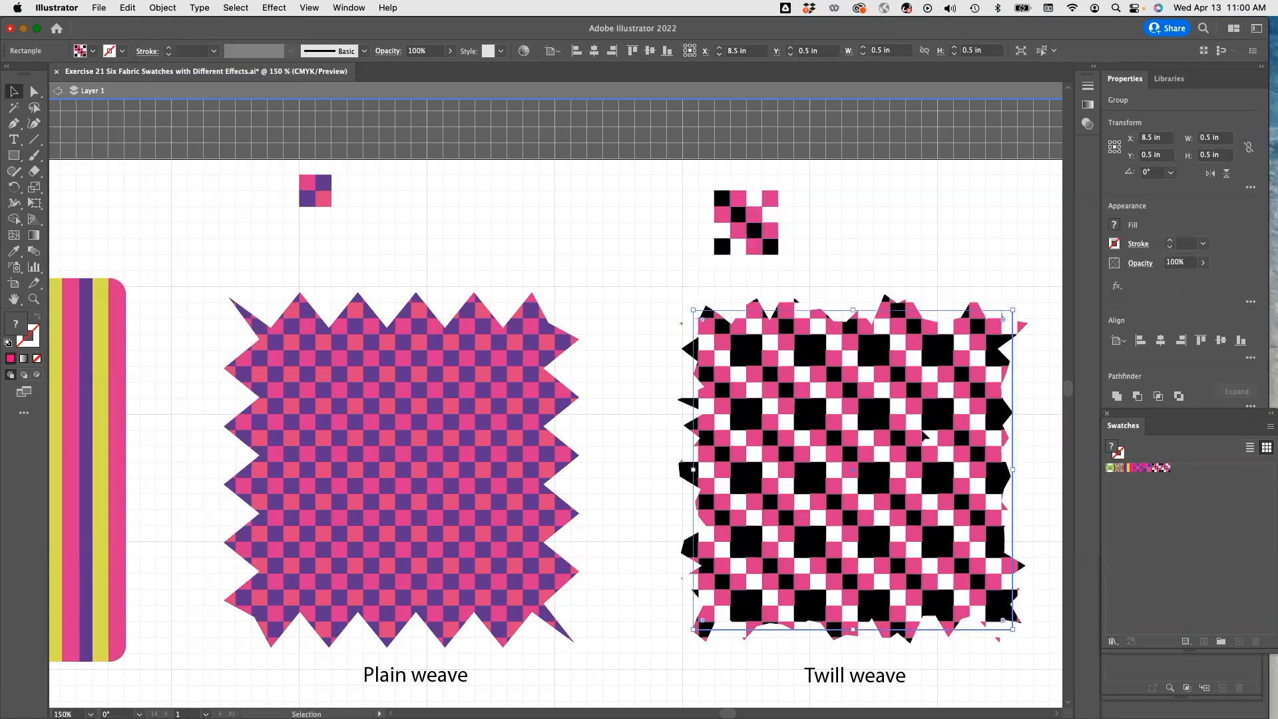
pyautogui.click(1164, 469)
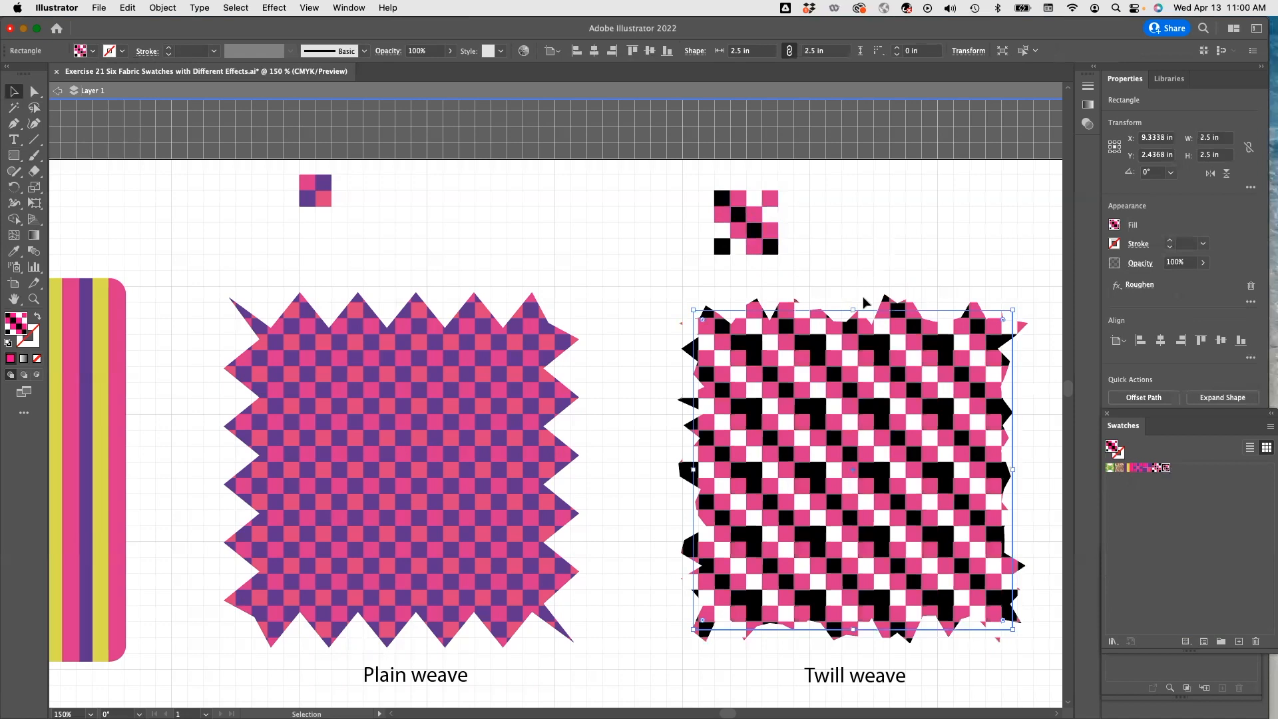
# Survey the finished swatches and the remaining Floral, Geometric shapes and Stroke interchange squares.
pyautogui.scroll(-5, 597, 326)
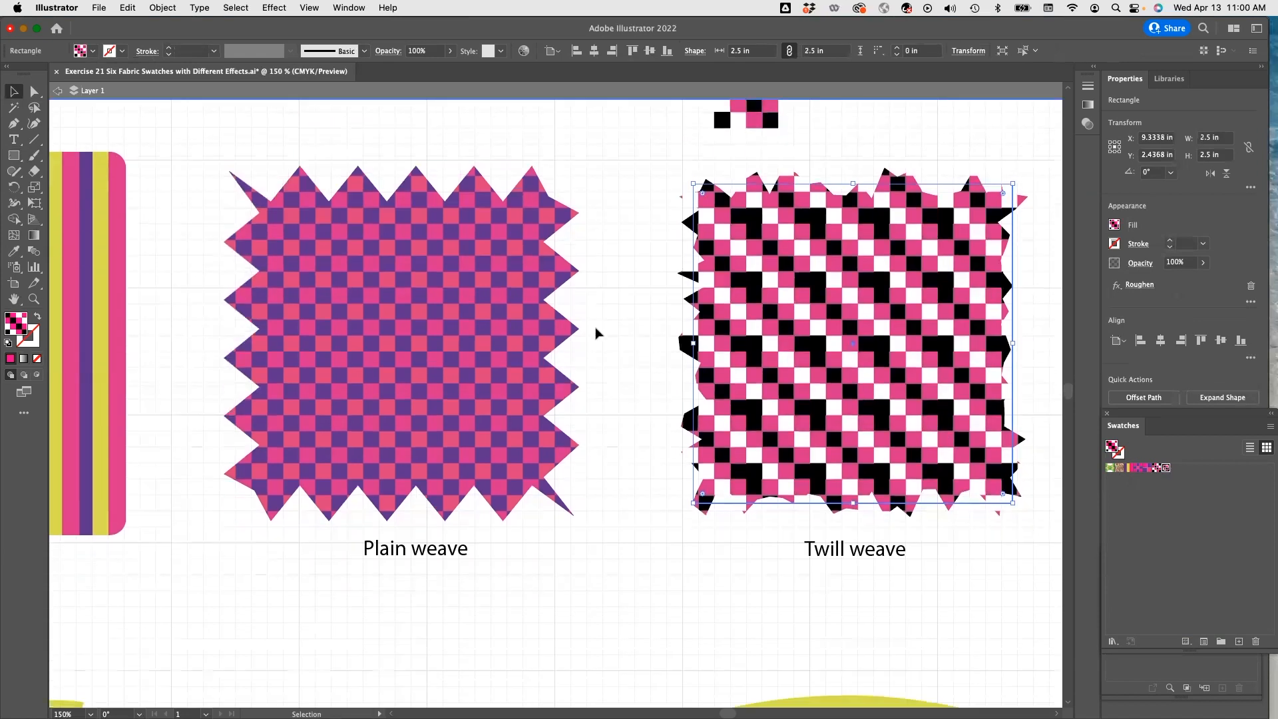
pyautogui.hscroll(4, 346, 426)
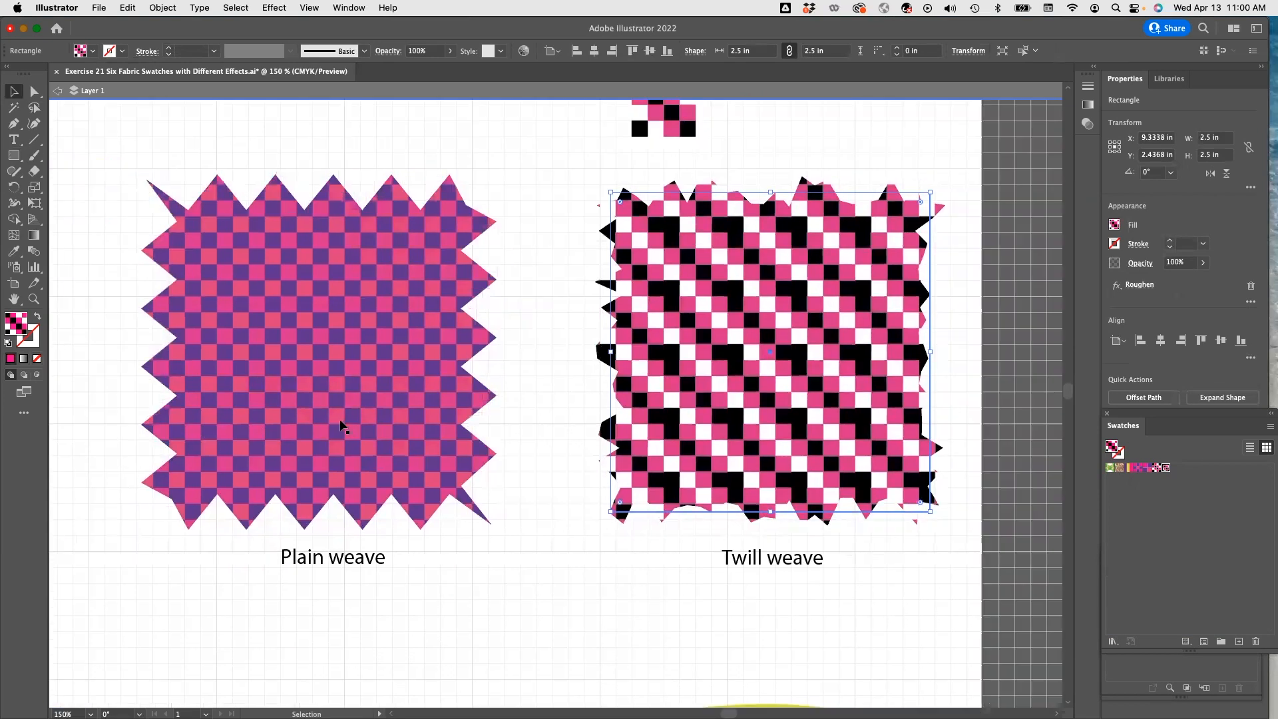
pyautogui.hscroll(-7, 241, 399)
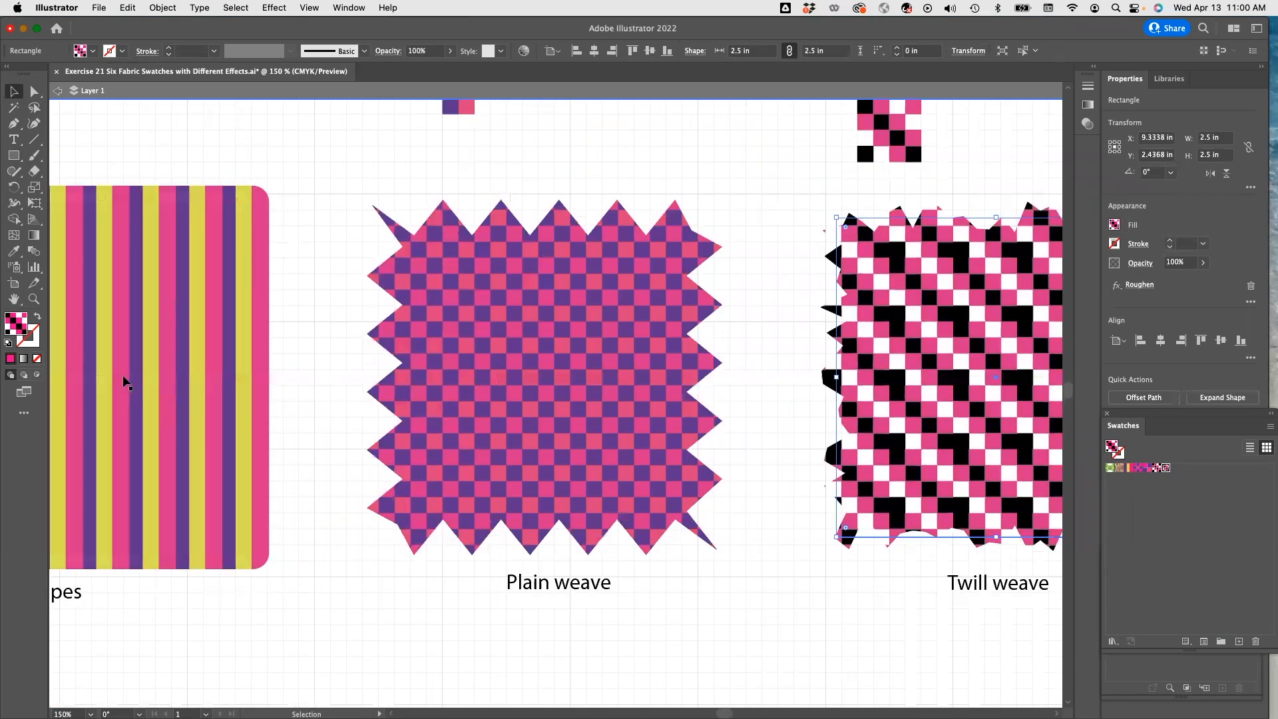
pyautogui.hscroll(2, 305, 399)
pyautogui.hscroll(2, 351, 403)
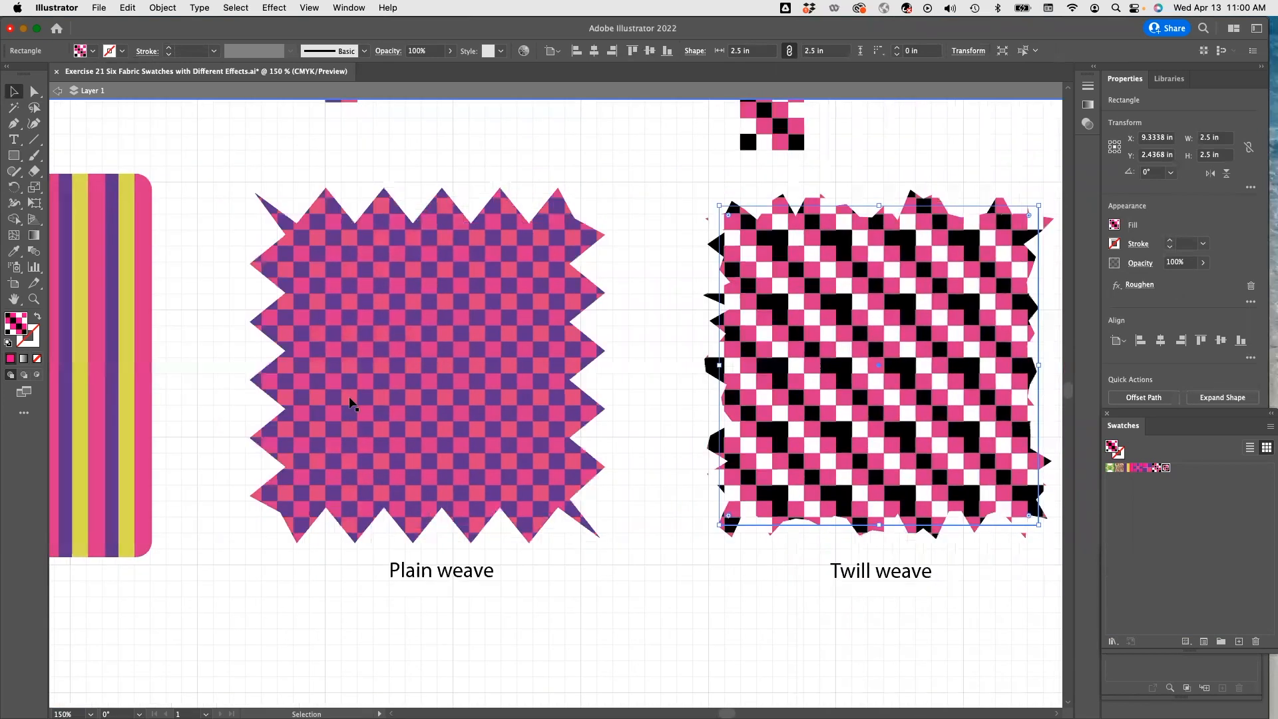
pyautogui.scroll(-2, 350, 403)
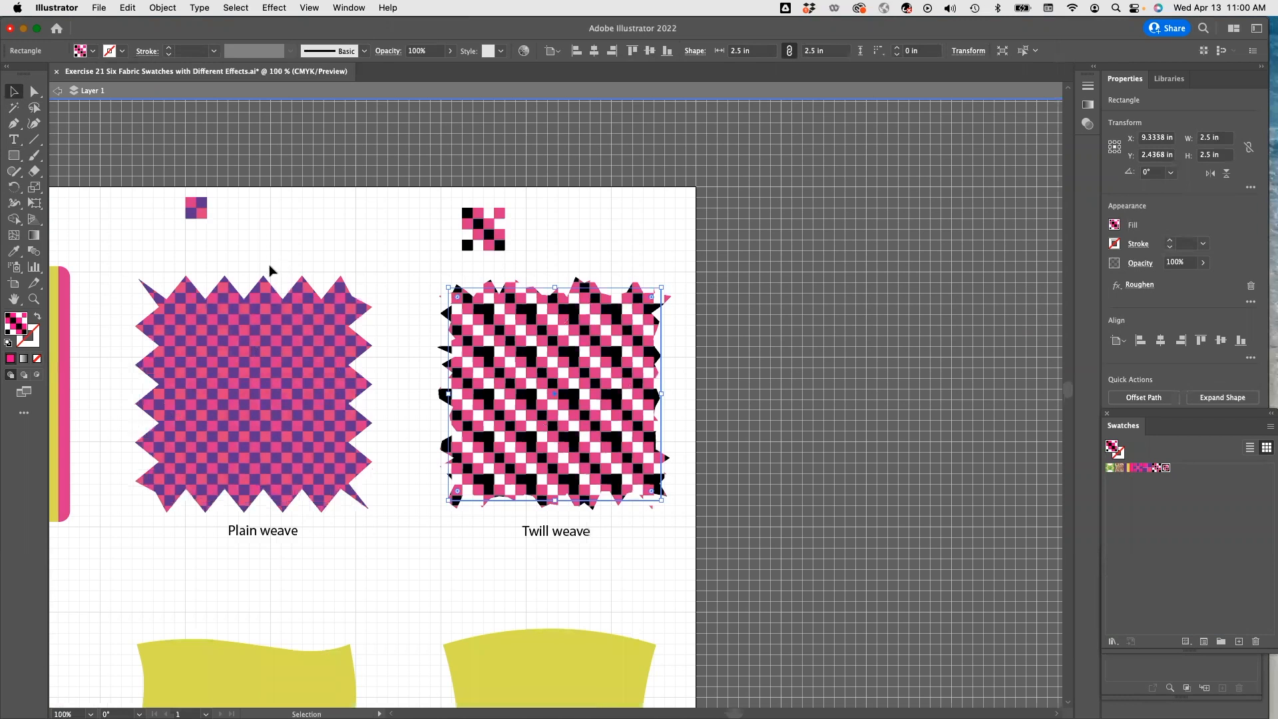
pyautogui.moveTo(271, 265); pyautogui.dragTo(651, 92)
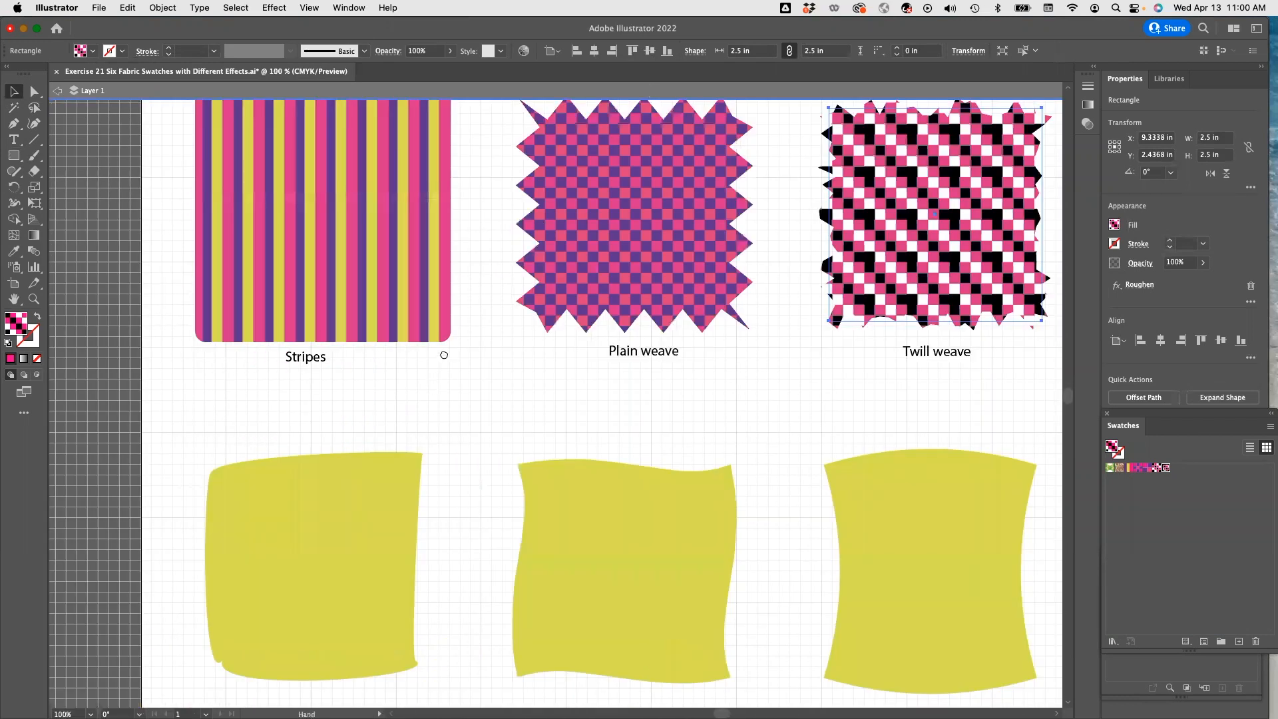
pyautogui.scroll(-3, 436, 267)
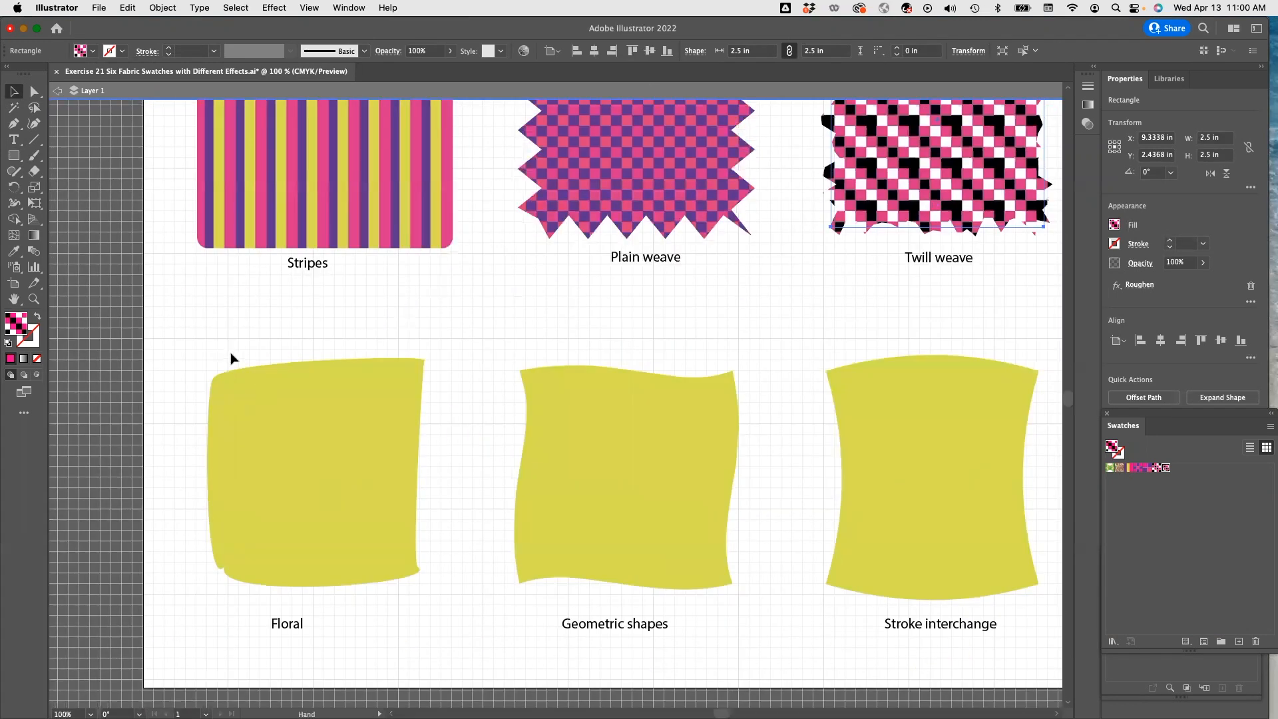
pyautogui.moveTo(230, 359); pyautogui.dragTo(226, 374)
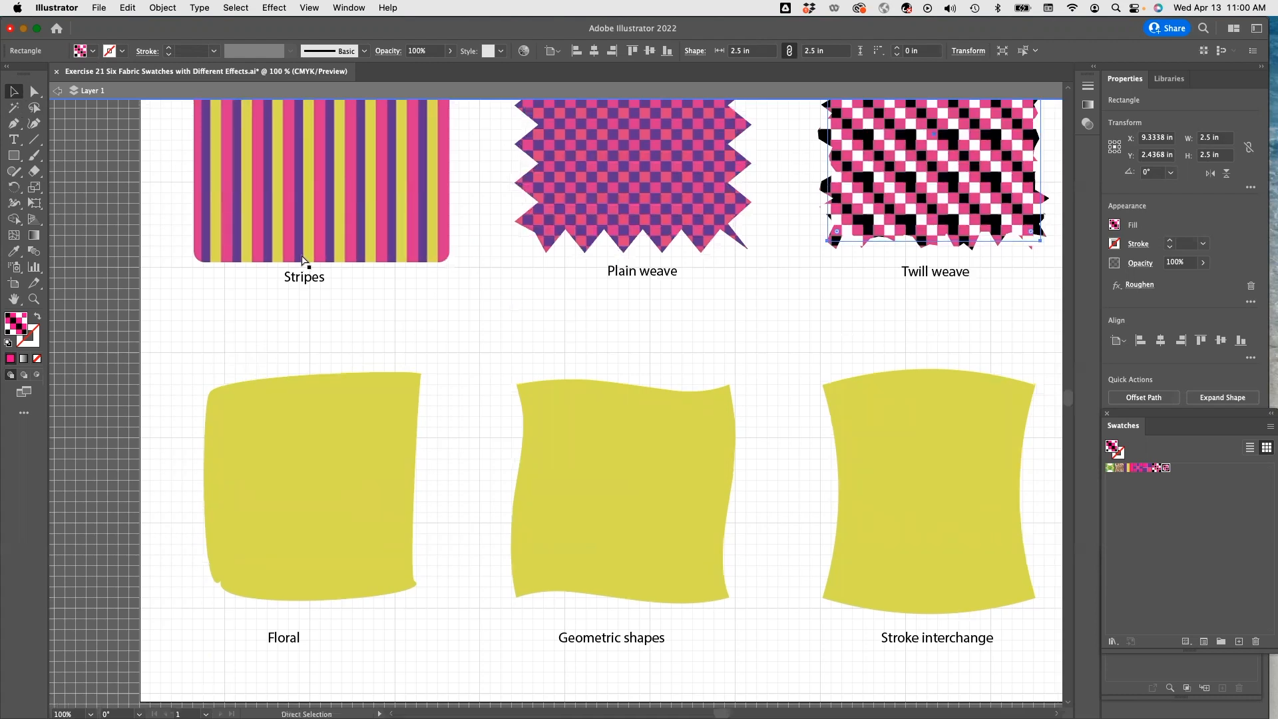
pyautogui.press('super+equal')
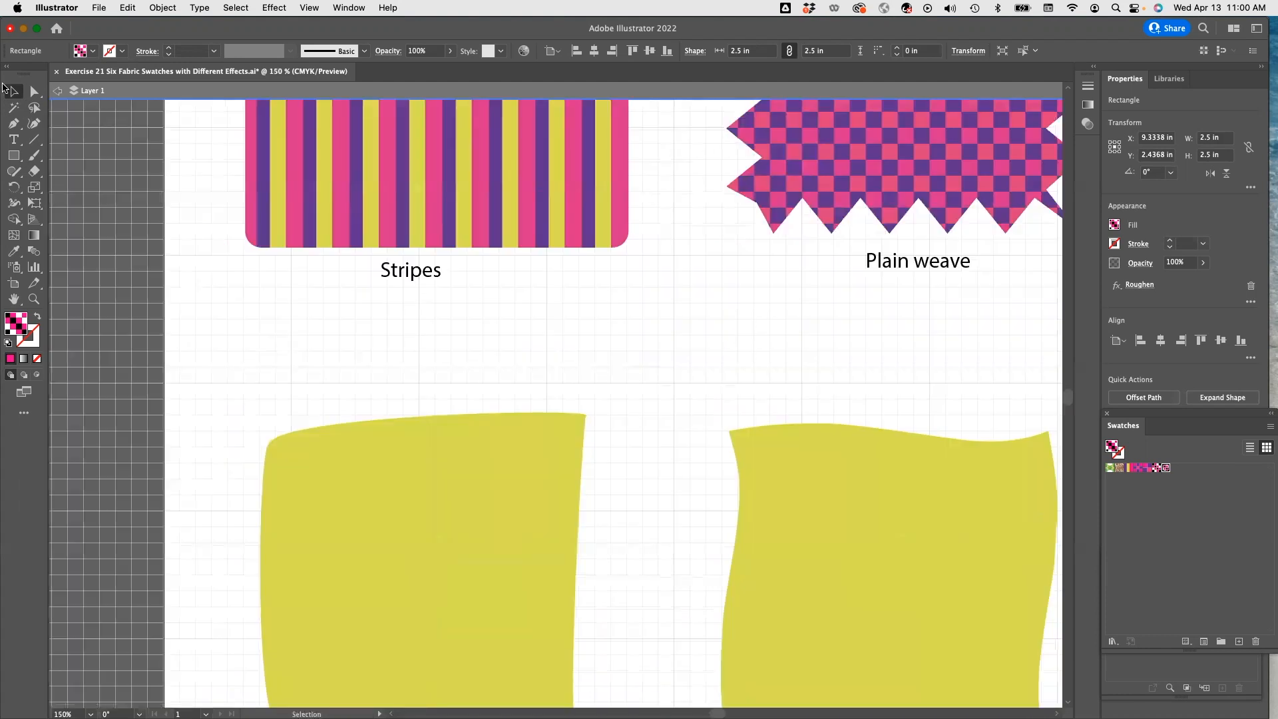
# Draw a pink rectangle about 0.75 by 0.5 in below the Stripes label.
pyautogui.click(13, 155)
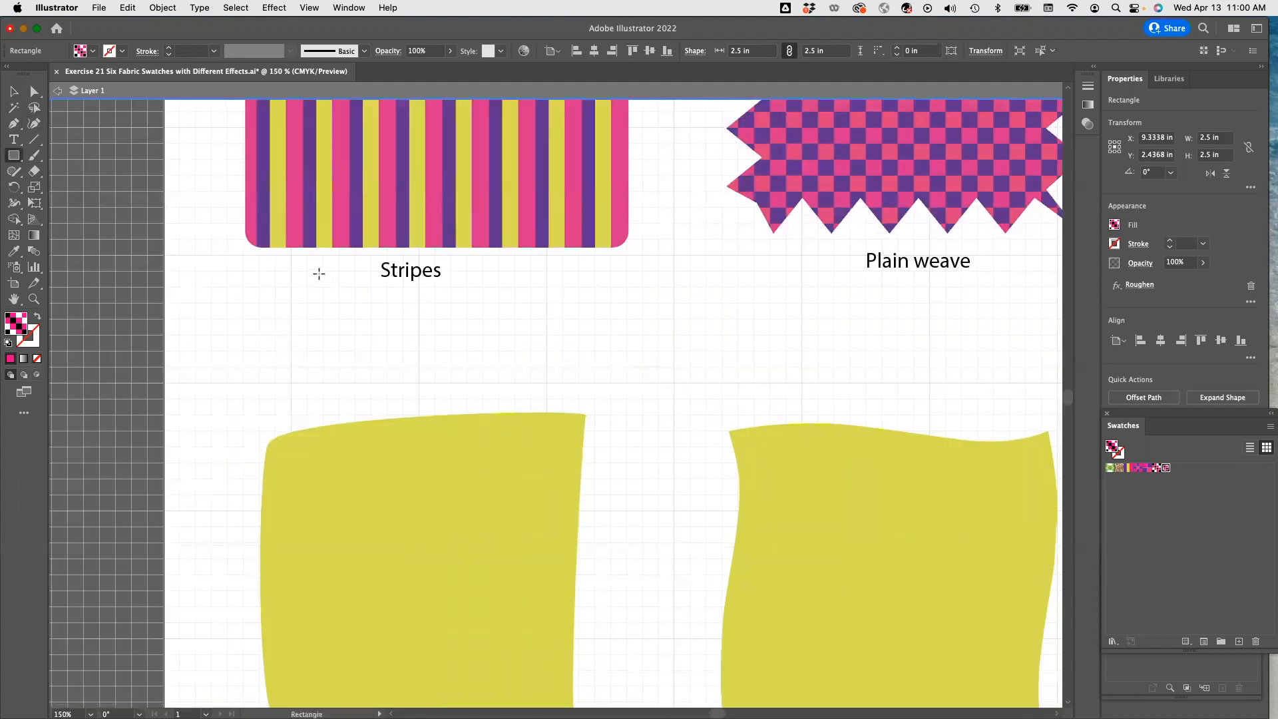
pyautogui.click(92, 50)
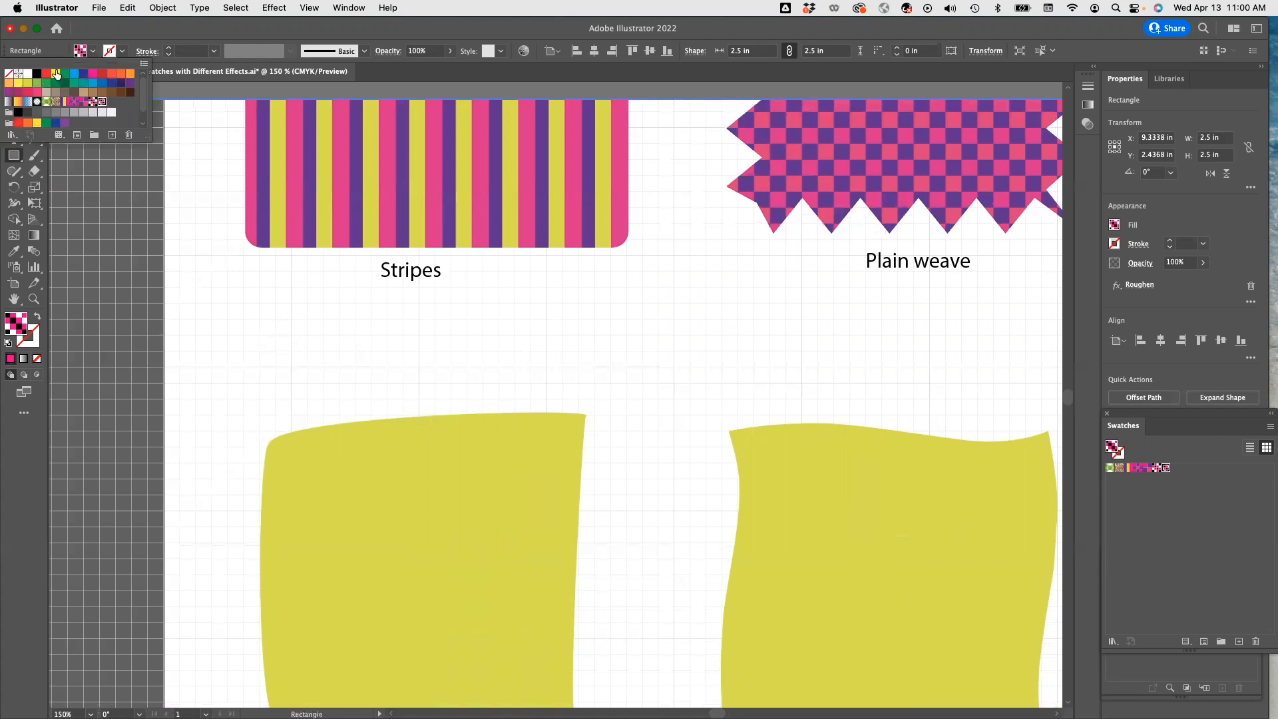
pyautogui.click(93, 74)
pyautogui.click(288, 297)
pyautogui.moveTo(290, 304)
pyautogui.mouseDown()
pyautogui.moveTo(299, 328)
pyautogui.moveTo(402, 399)
pyautogui.moveTo(402, 350)
pyautogui.moveTo(342, 350)
pyautogui.moveTo(387, 366)
pyautogui.mouseUp()
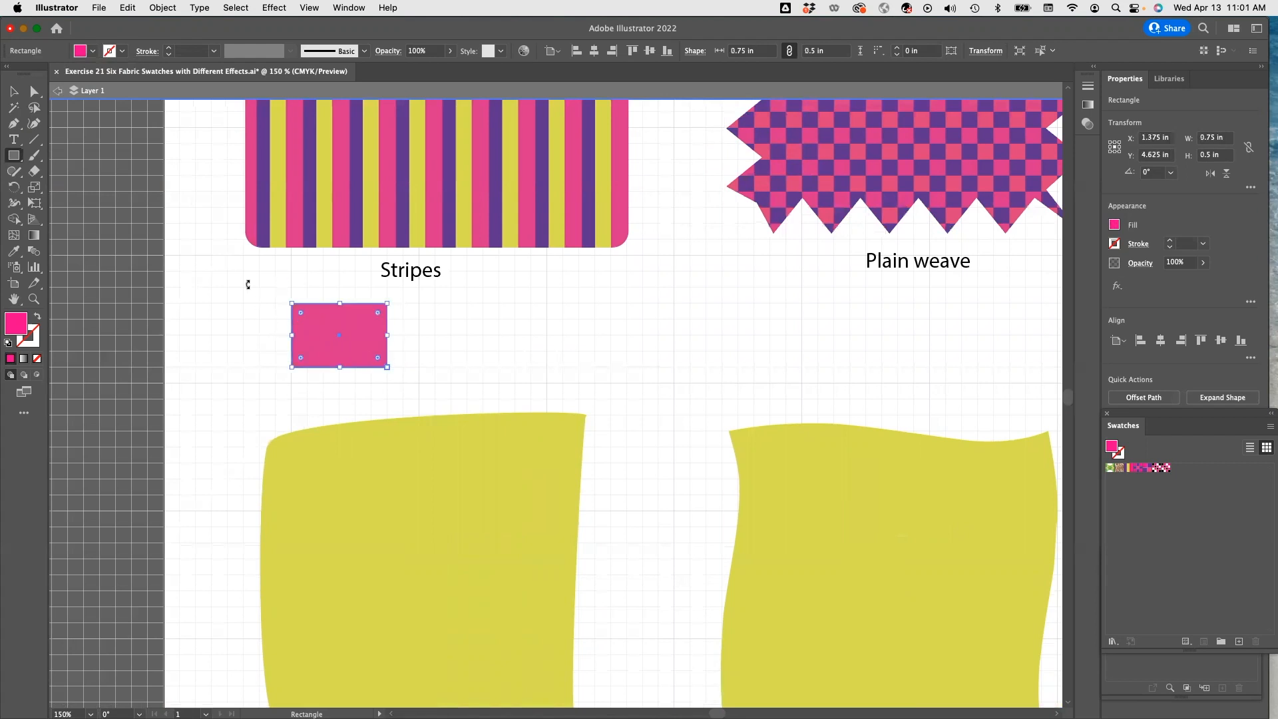
pyautogui.click(247, 284)
pyautogui.click(640, 395)
# Pick the Symbol Sprayer tool and open the Flowers symbol library.
pyautogui.click(13, 268)
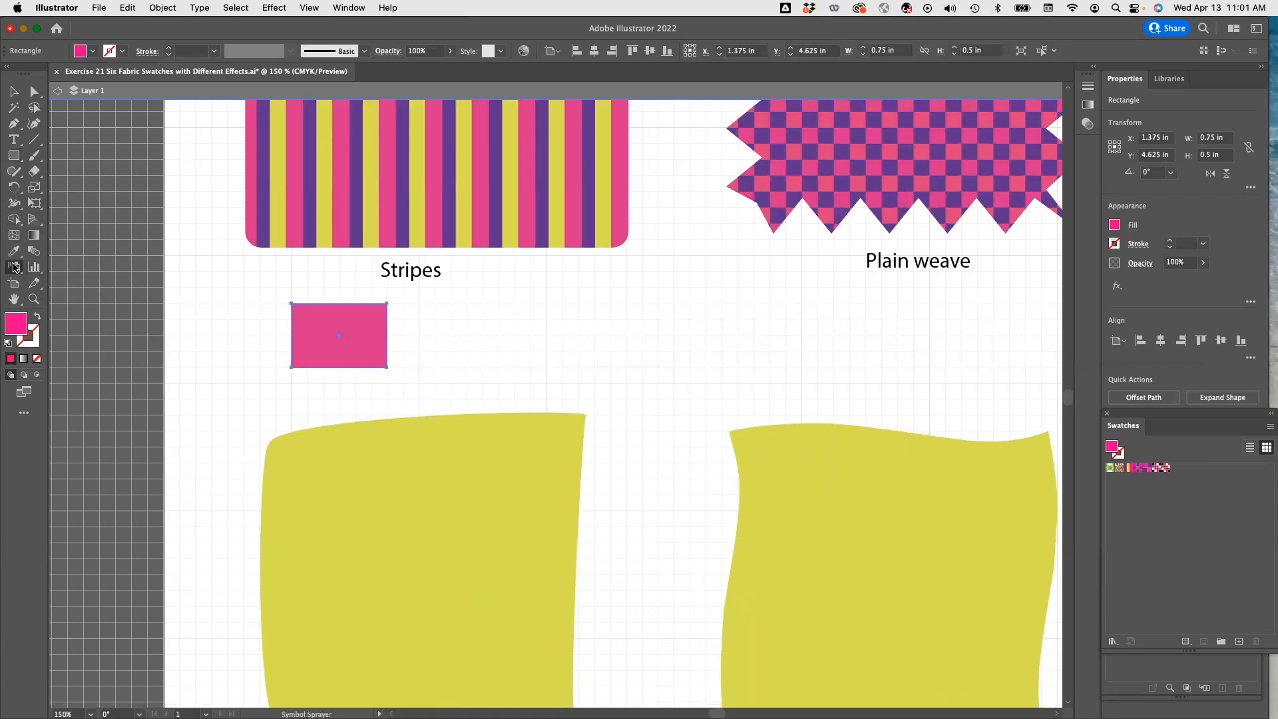
pyautogui.click(13, 267)
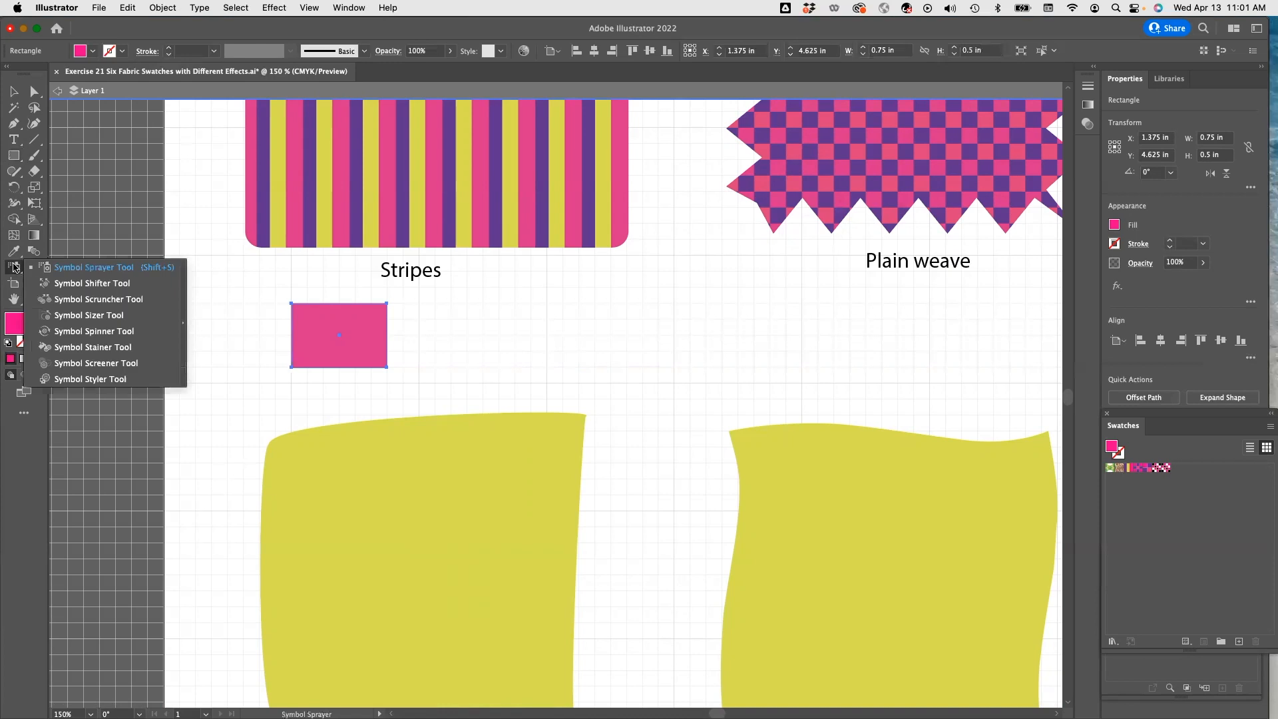
pyautogui.click(137, 268)
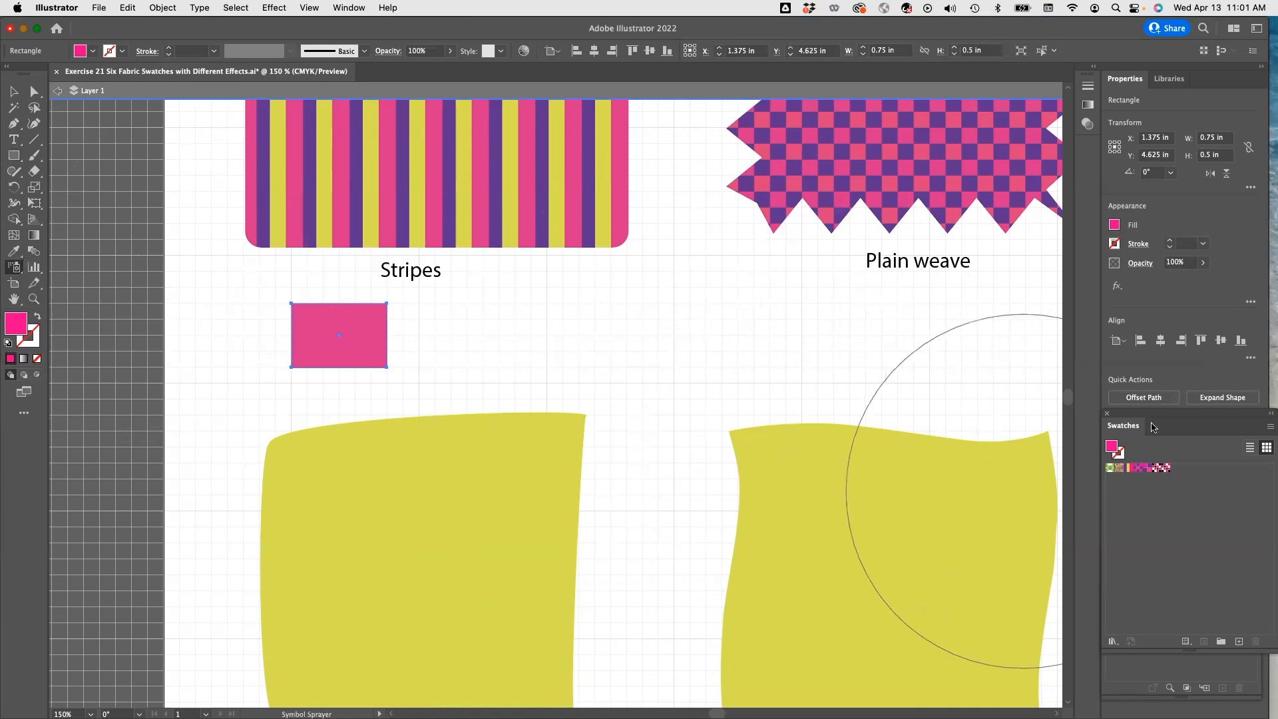
pyautogui.click(347, 7)
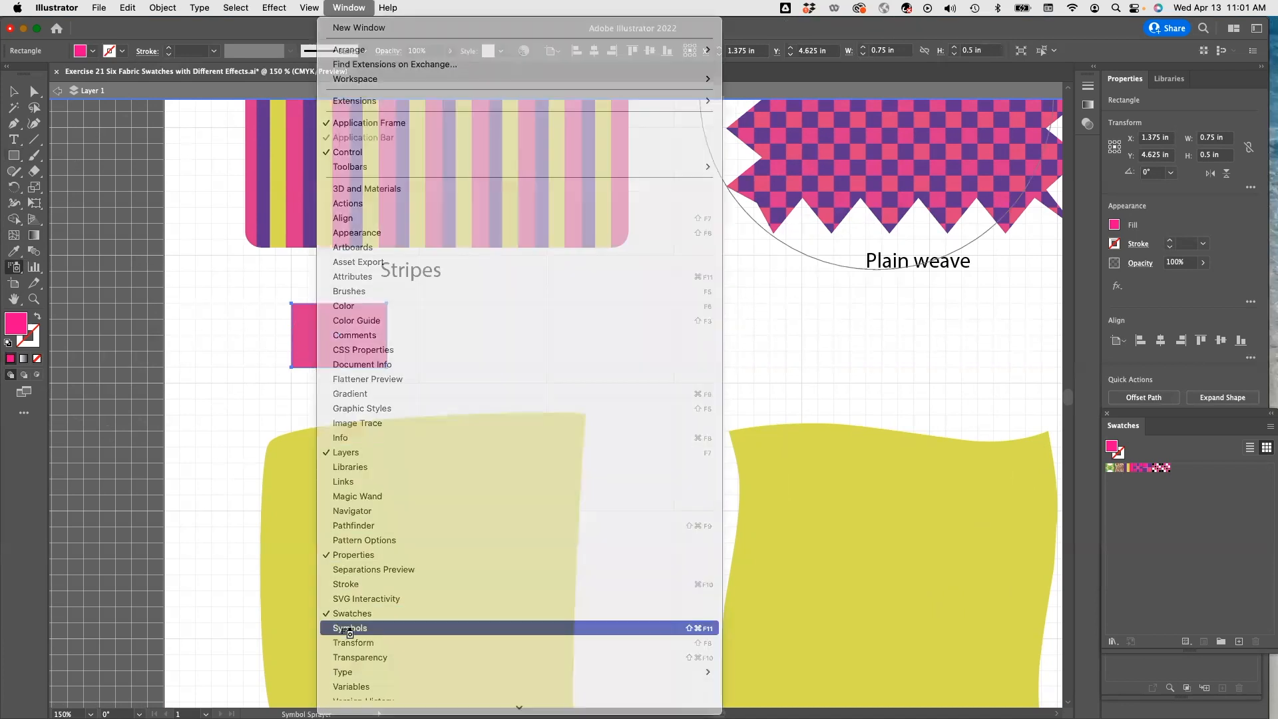
pyautogui.click(343, 628)
pyautogui.click(334, 237)
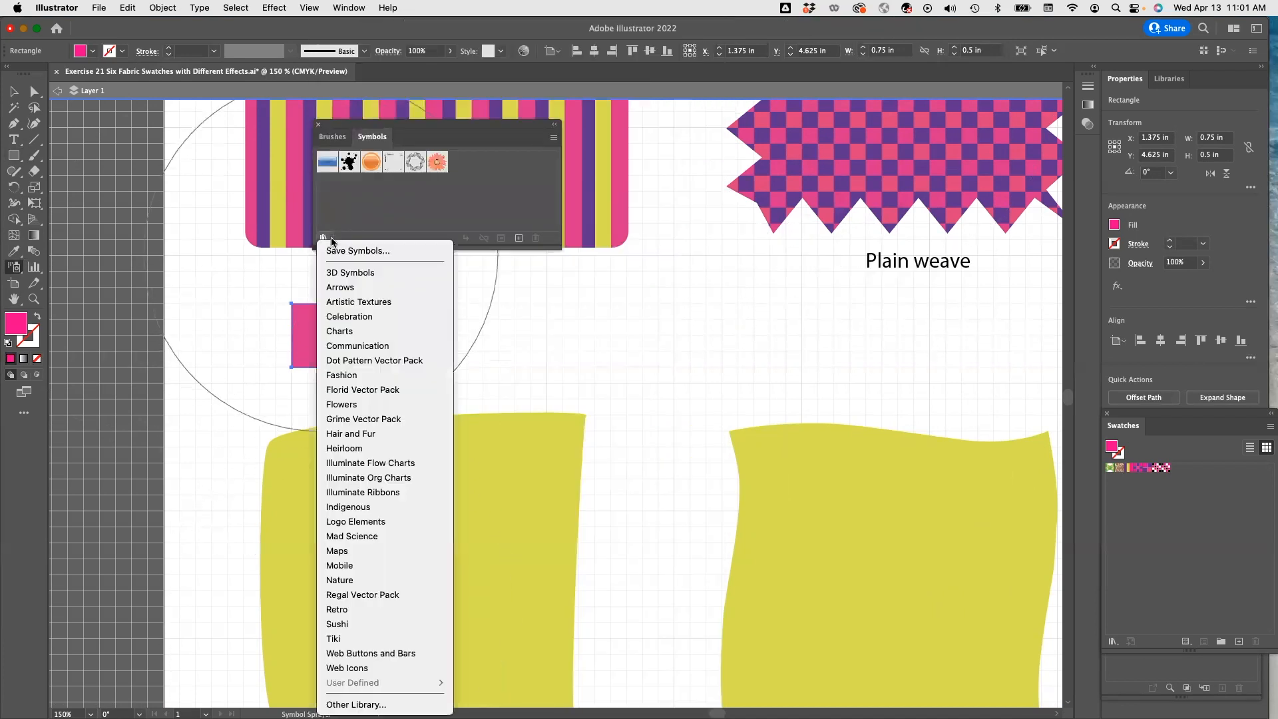
pyautogui.click(364, 407)
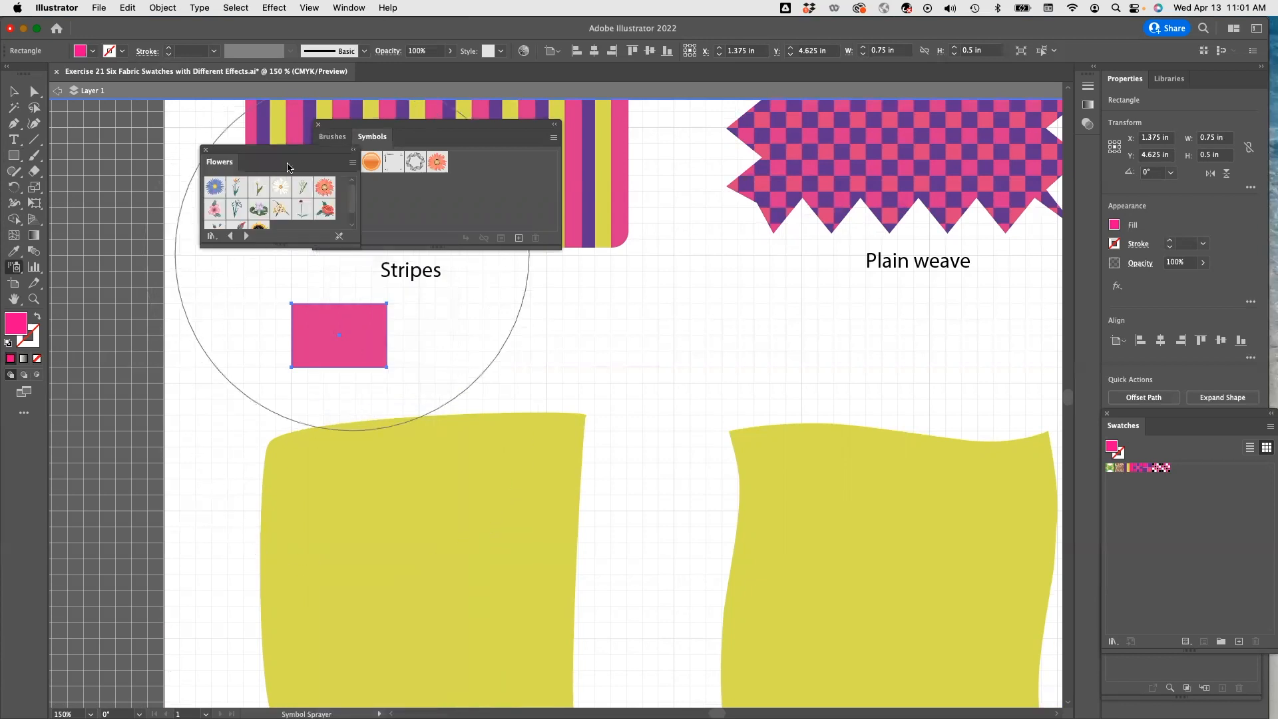
# Spray an Aster flower symbol onto the pink rectangle.
pyautogui.scroll(2, 267, 207)
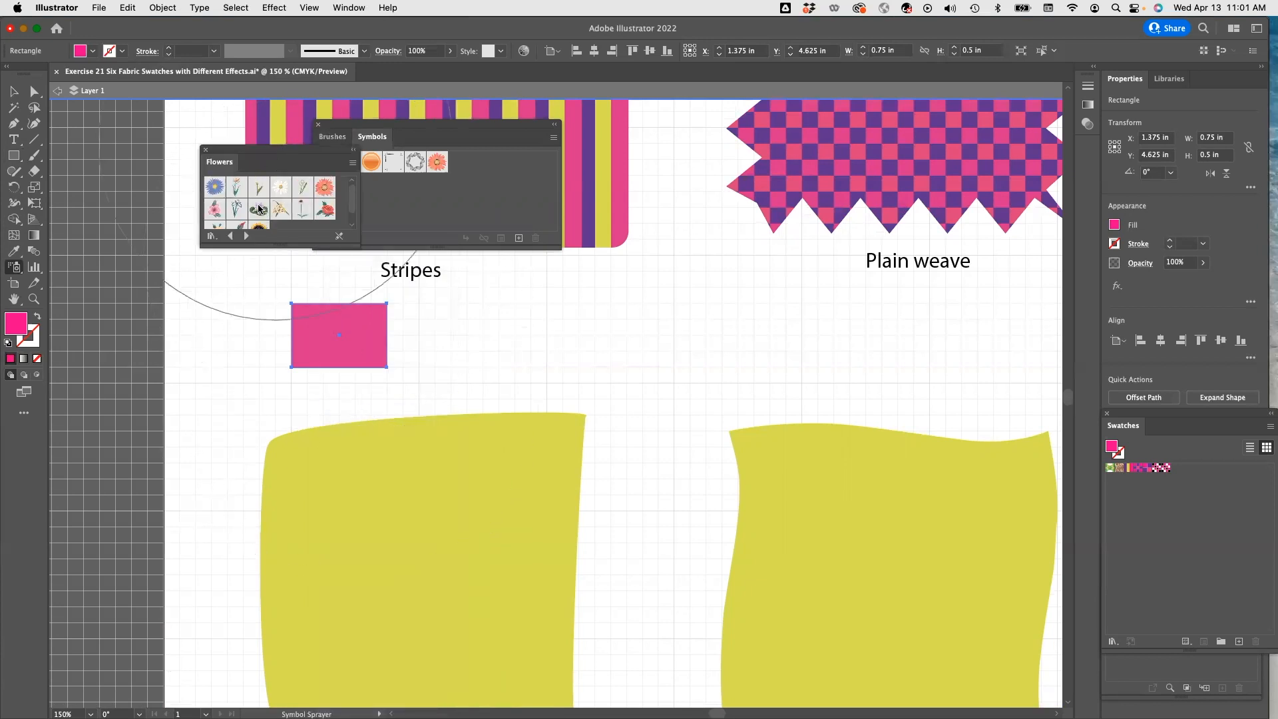
pyautogui.click(215, 187)
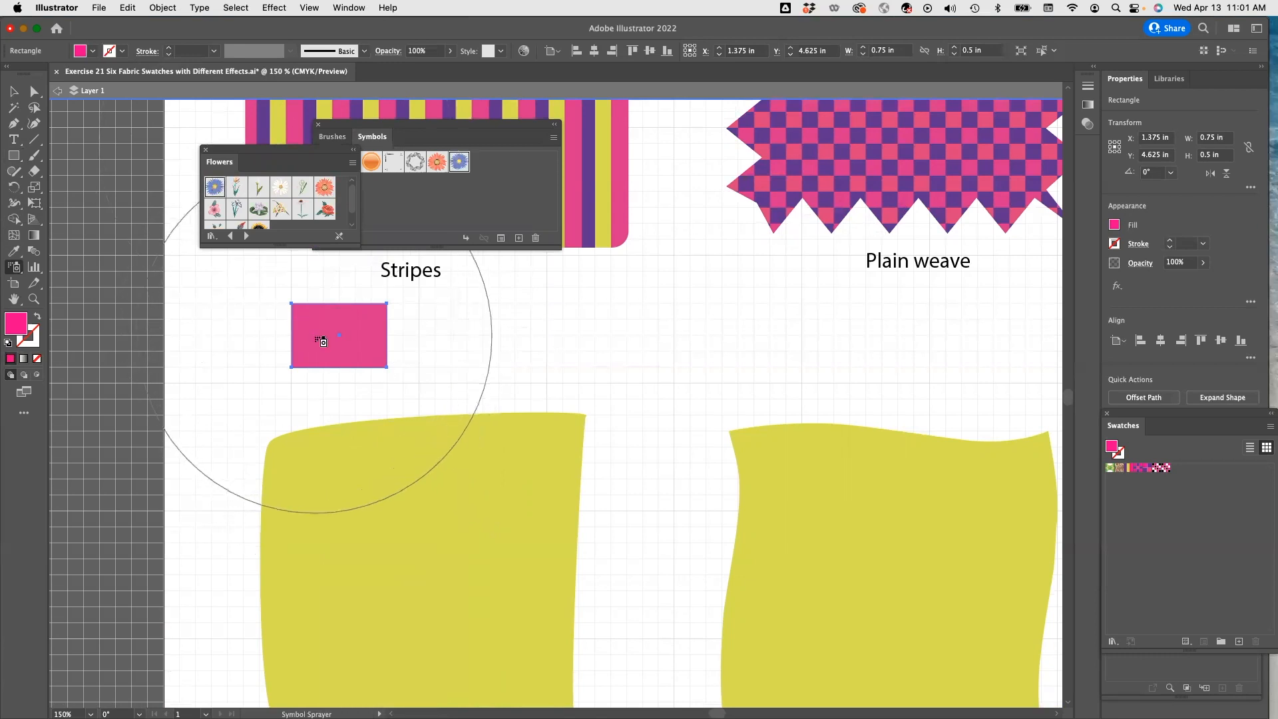
pyautogui.click(319, 338)
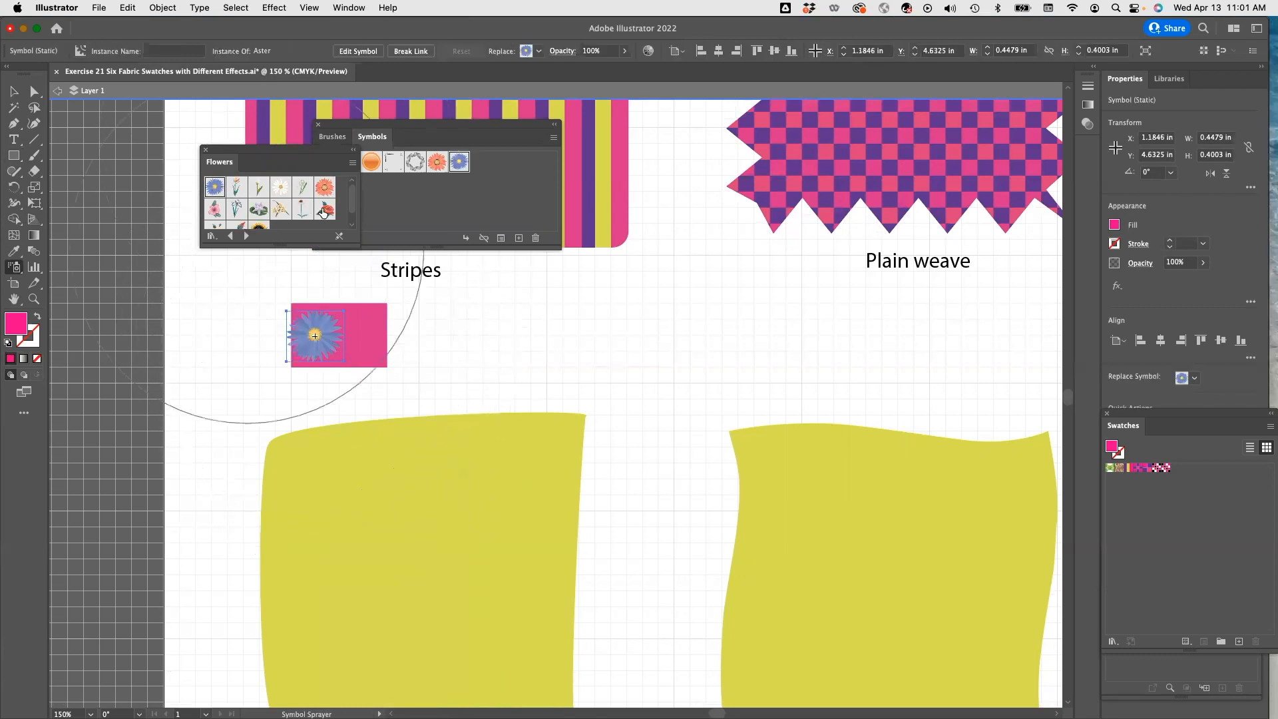
# Shrink the aster to about 0.41 by 0.33 in and nudge it within the rectangle.
pyautogui.press('v')
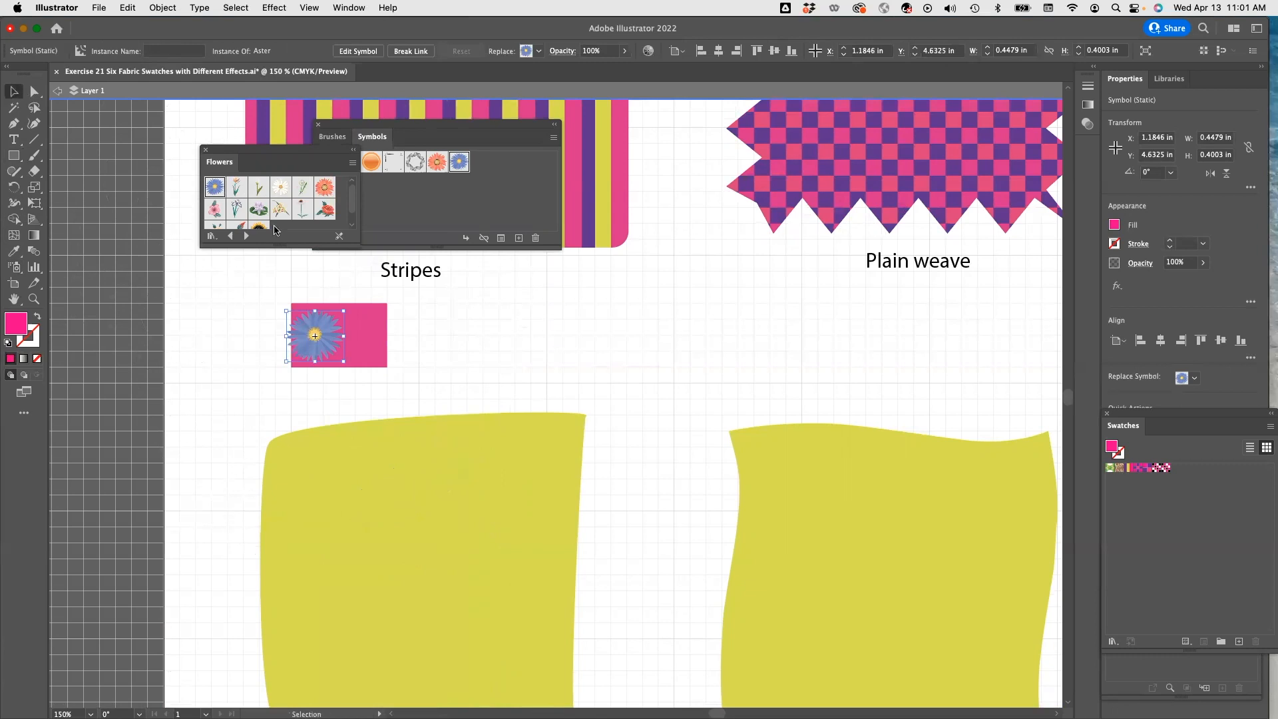
pyautogui.moveTo(286, 310)
pyautogui.mouseDown()
pyautogui.moveTo(310, 321)
pyautogui.moveTo(291, 319)
pyautogui.mouseUp()
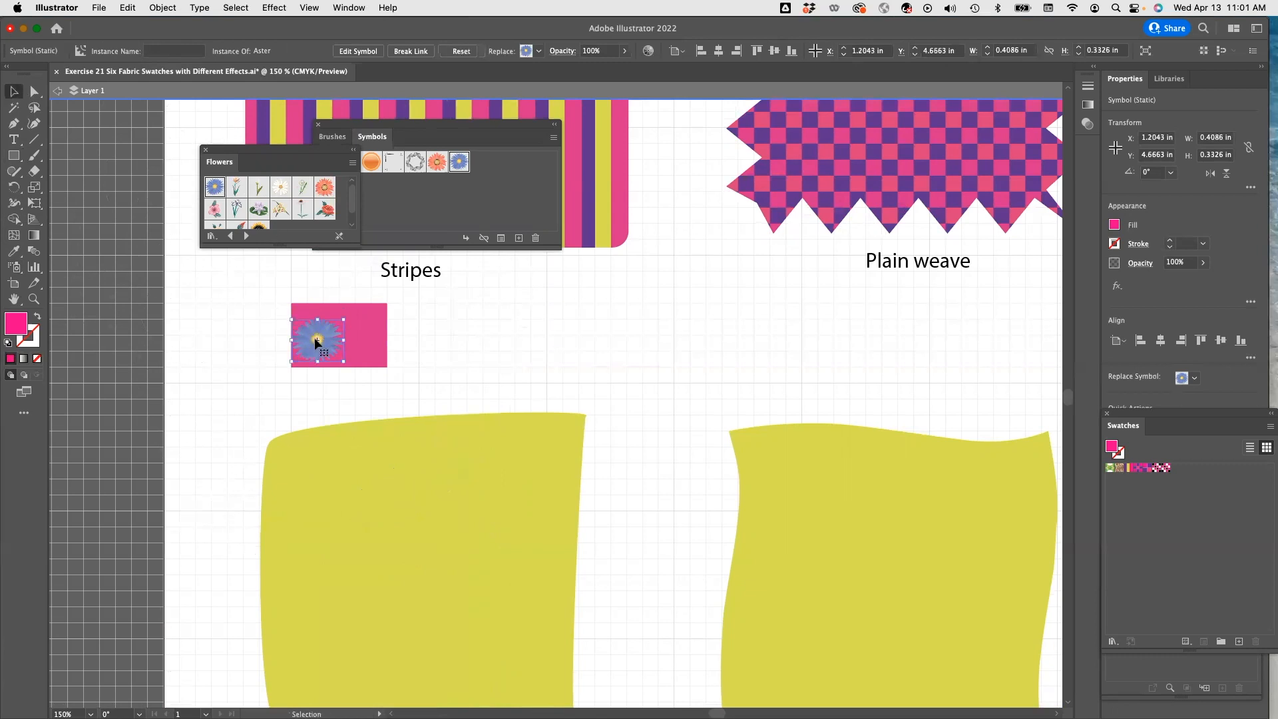
pyautogui.moveTo(319, 326); pyautogui.dragTo(320, 326)
pyautogui.scroll(-2, 318, 208)
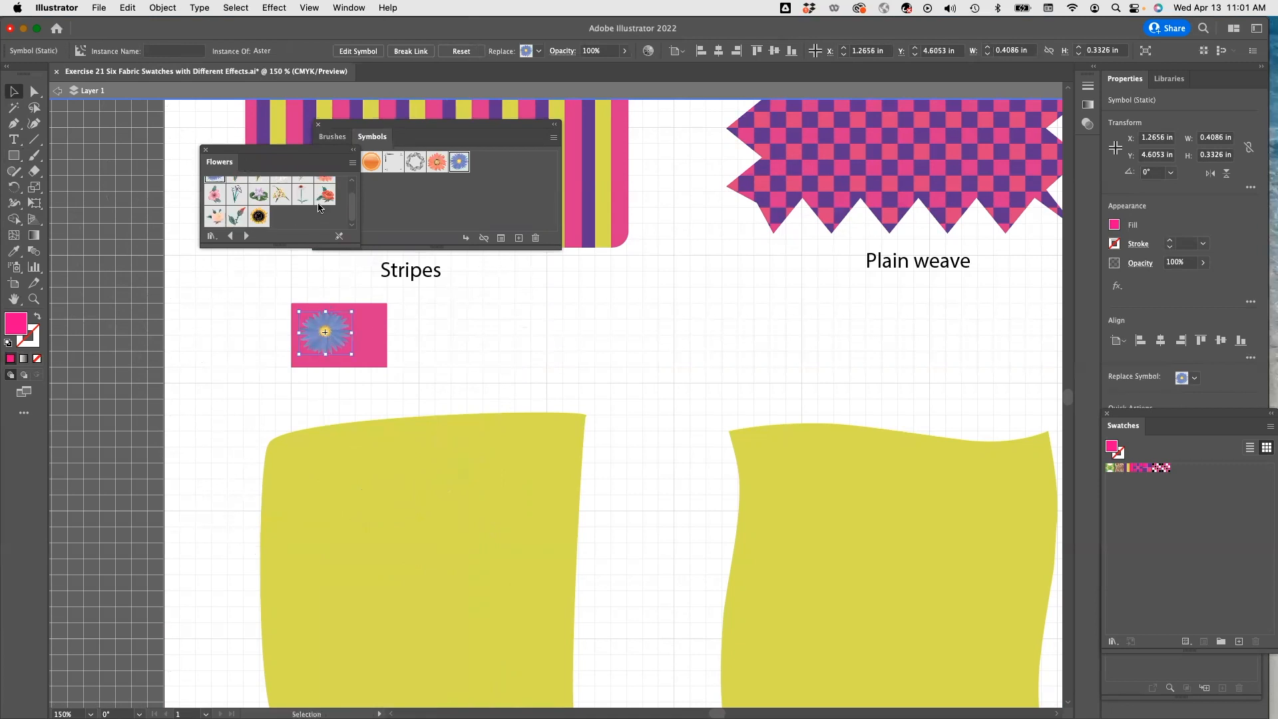
# Add the Daisy symbol from the Flowers library and spray one daisy onto the pink rectangle beside the aster.
pyautogui.scroll(2, 265, 228)
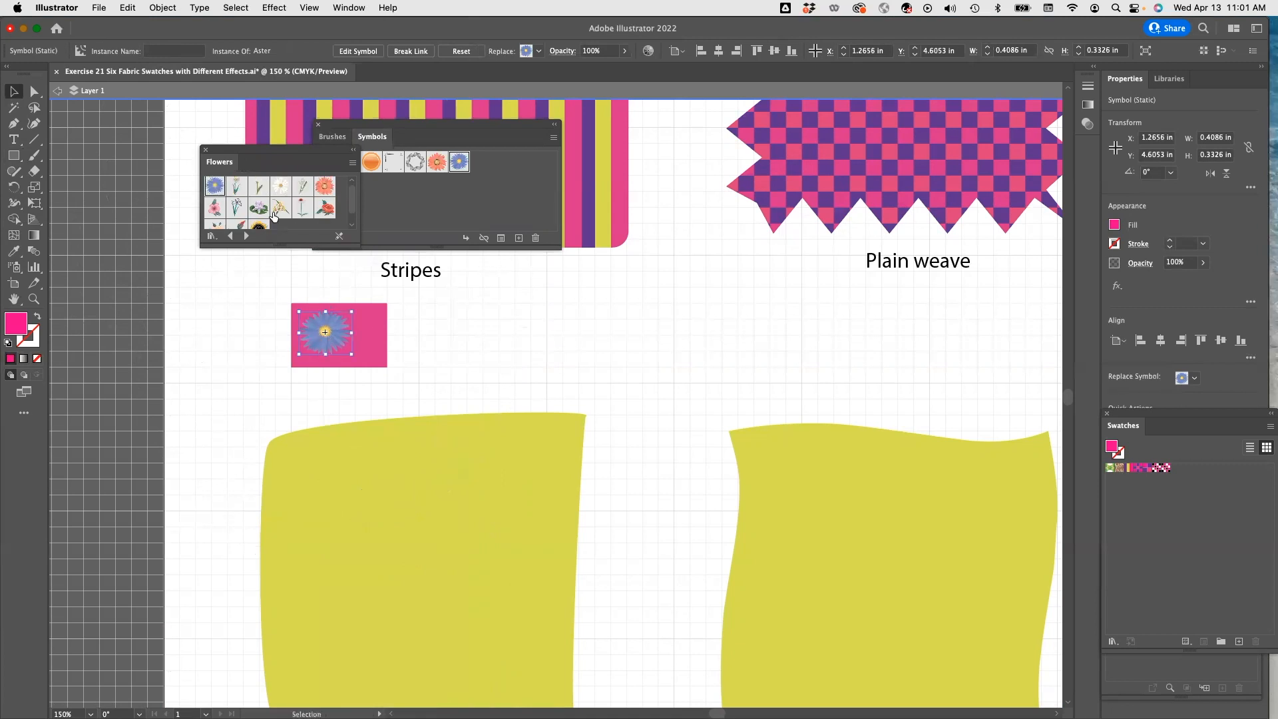
pyautogui.click(285, 191)
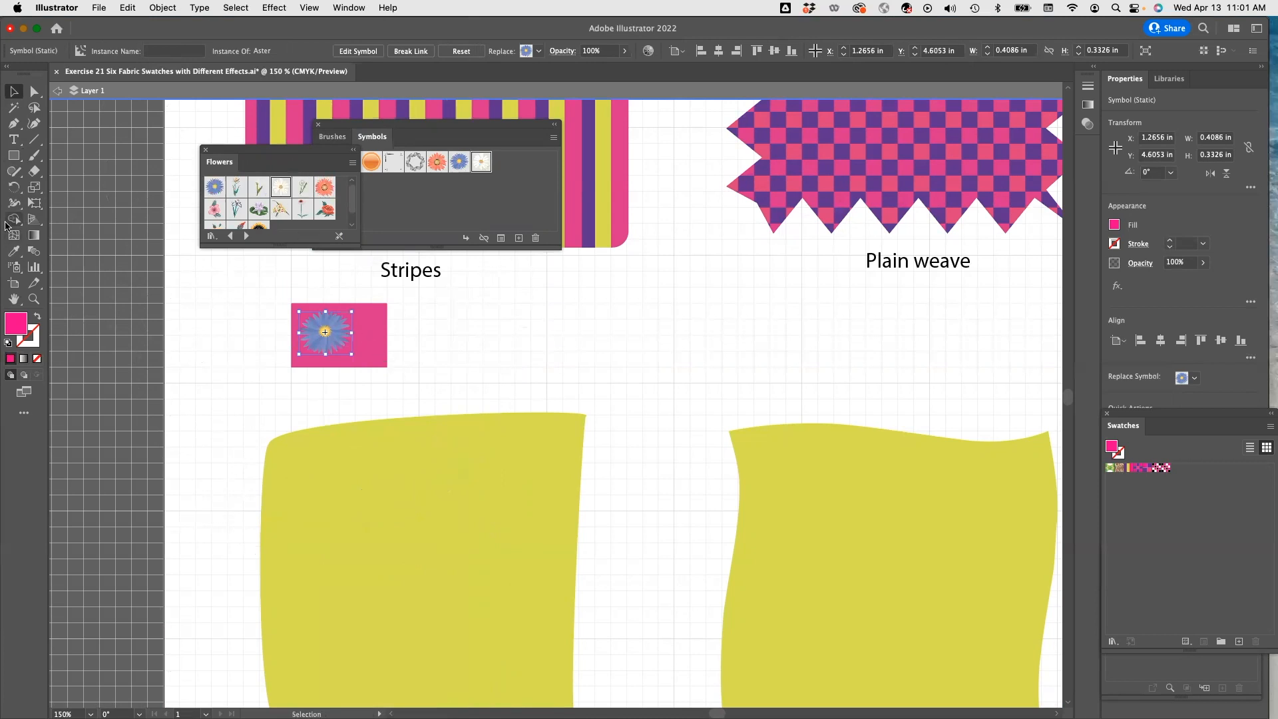
pyautogui.click(14, 267)
pyautogui.click(373, 345)
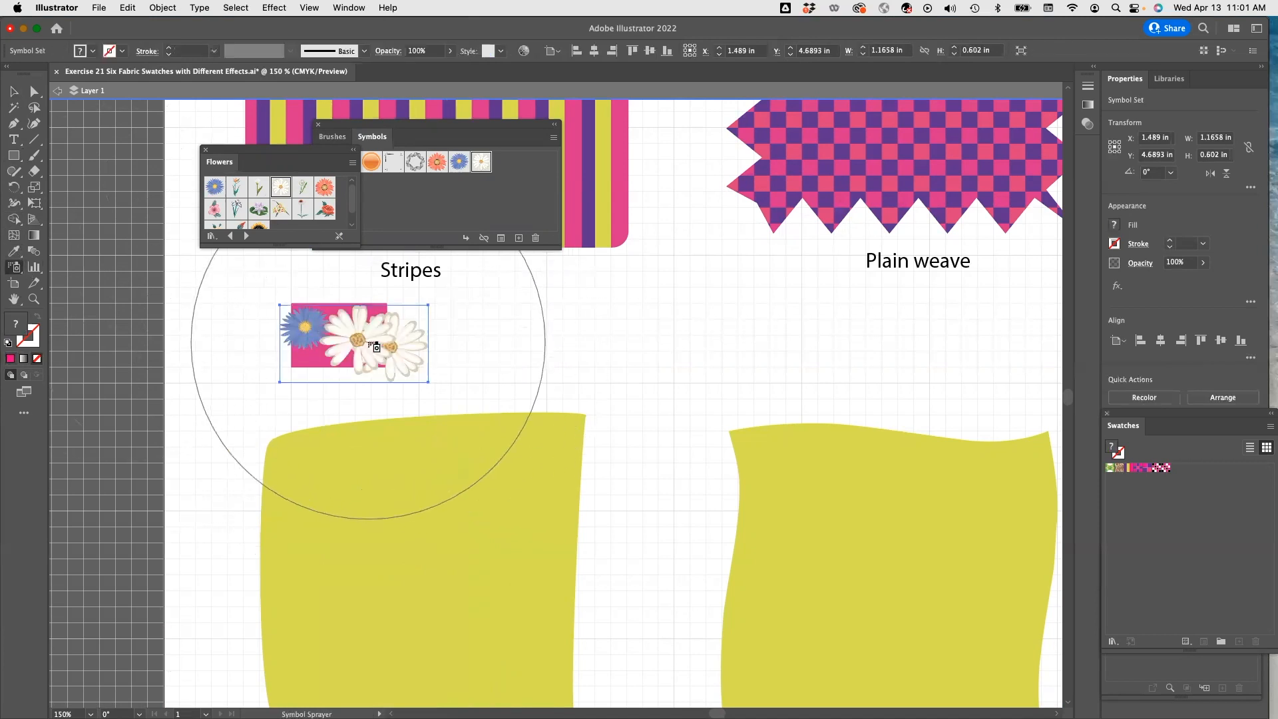
pyautogui.press('super+z')
pyautogui.click(373, 345)
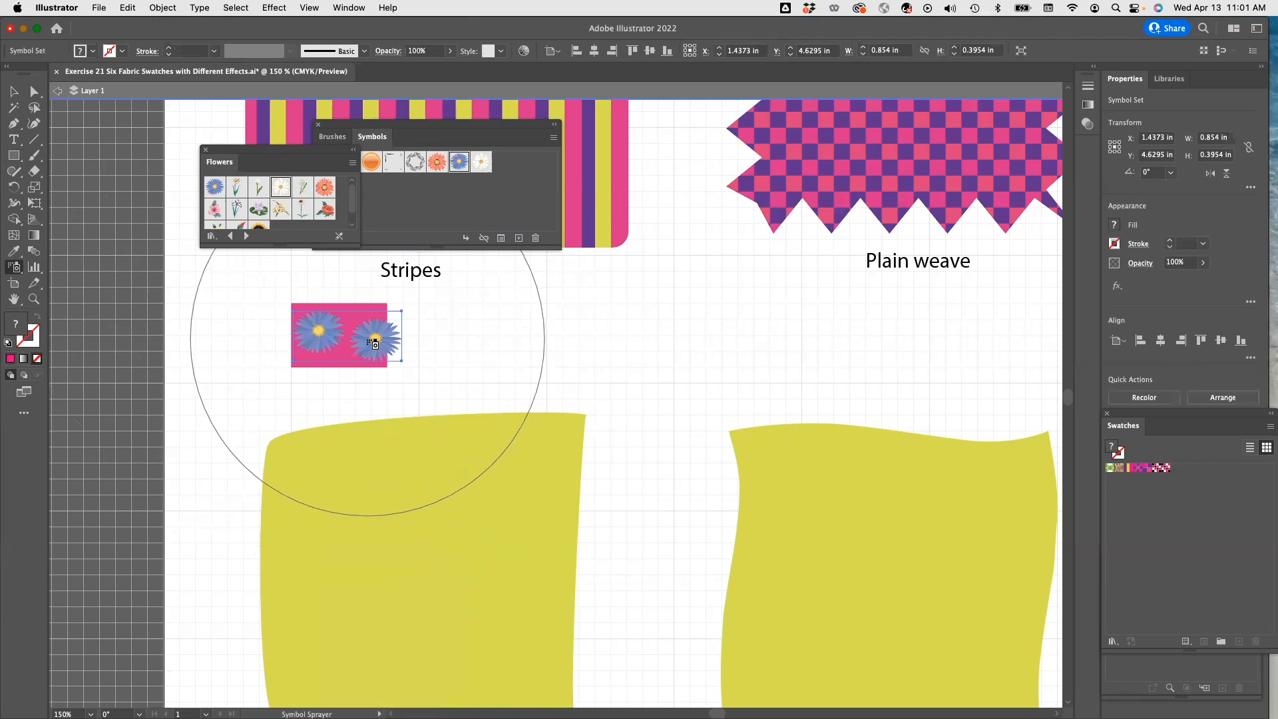
pyautogui.press('super+z')
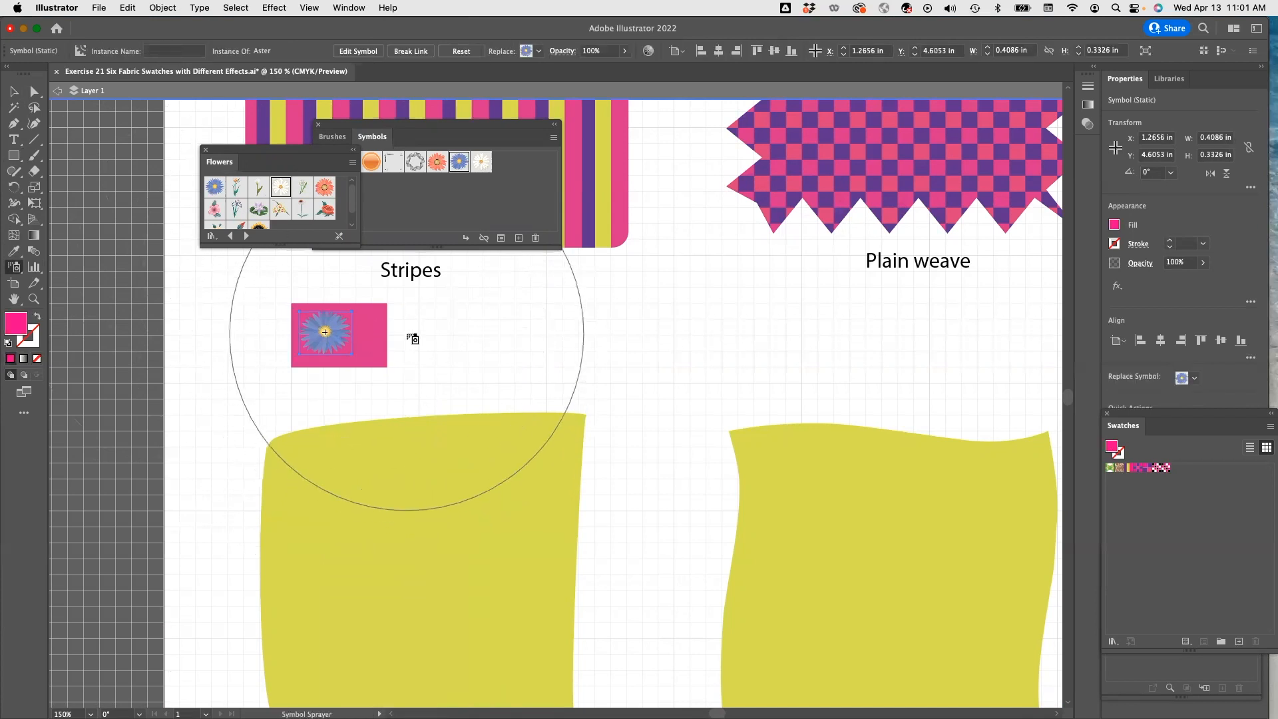
pyautogui.click(413, 338)
pyautogui.press('super+z')
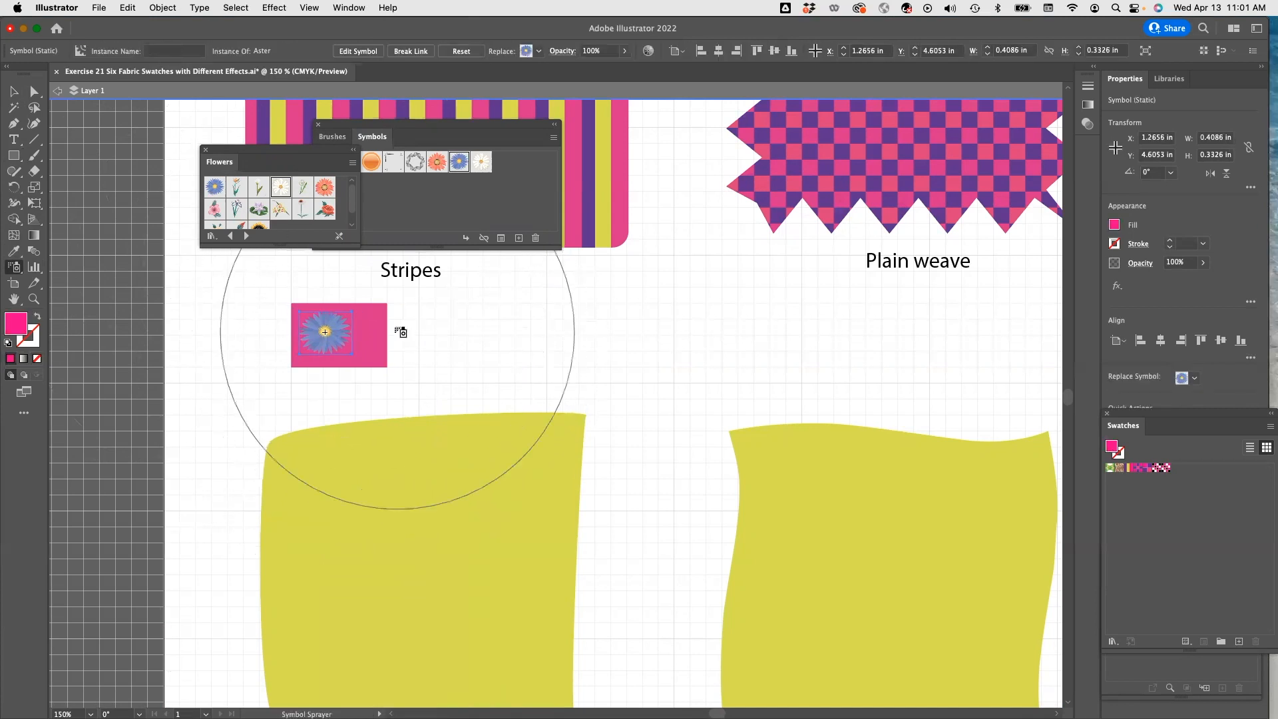
pyautogui.click(281, 187)
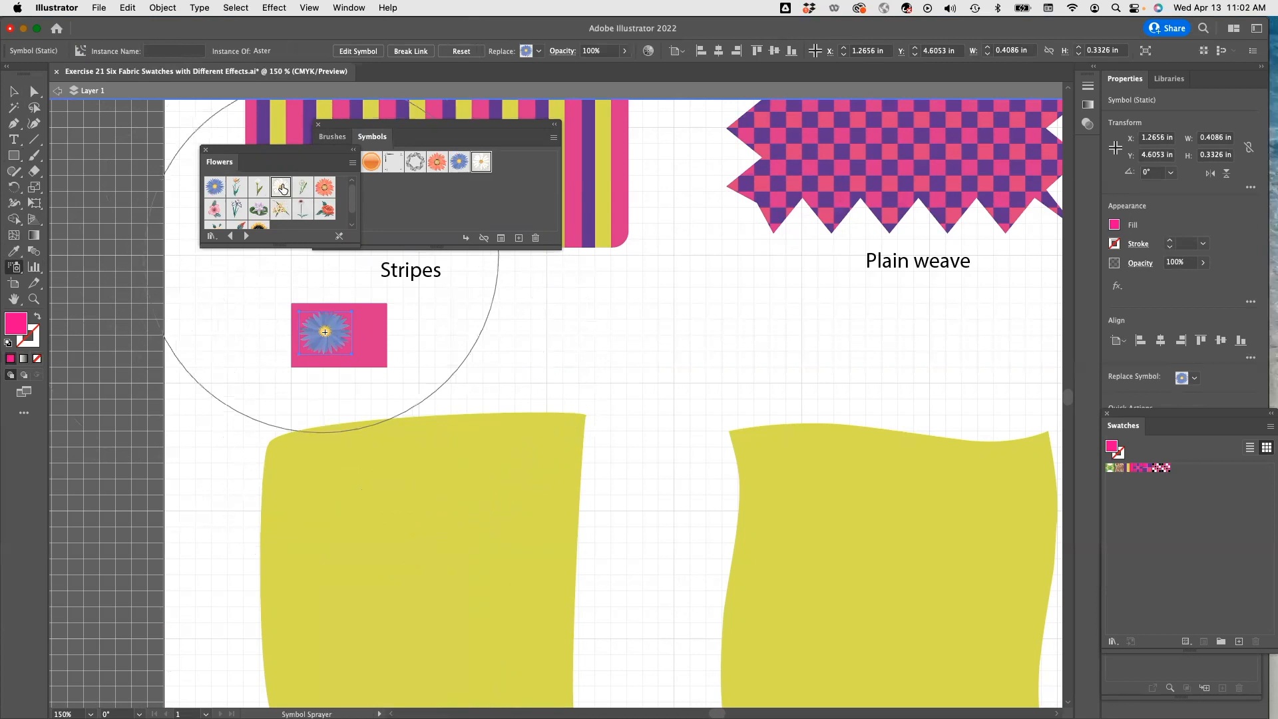
pyautogui.click(379, 346)
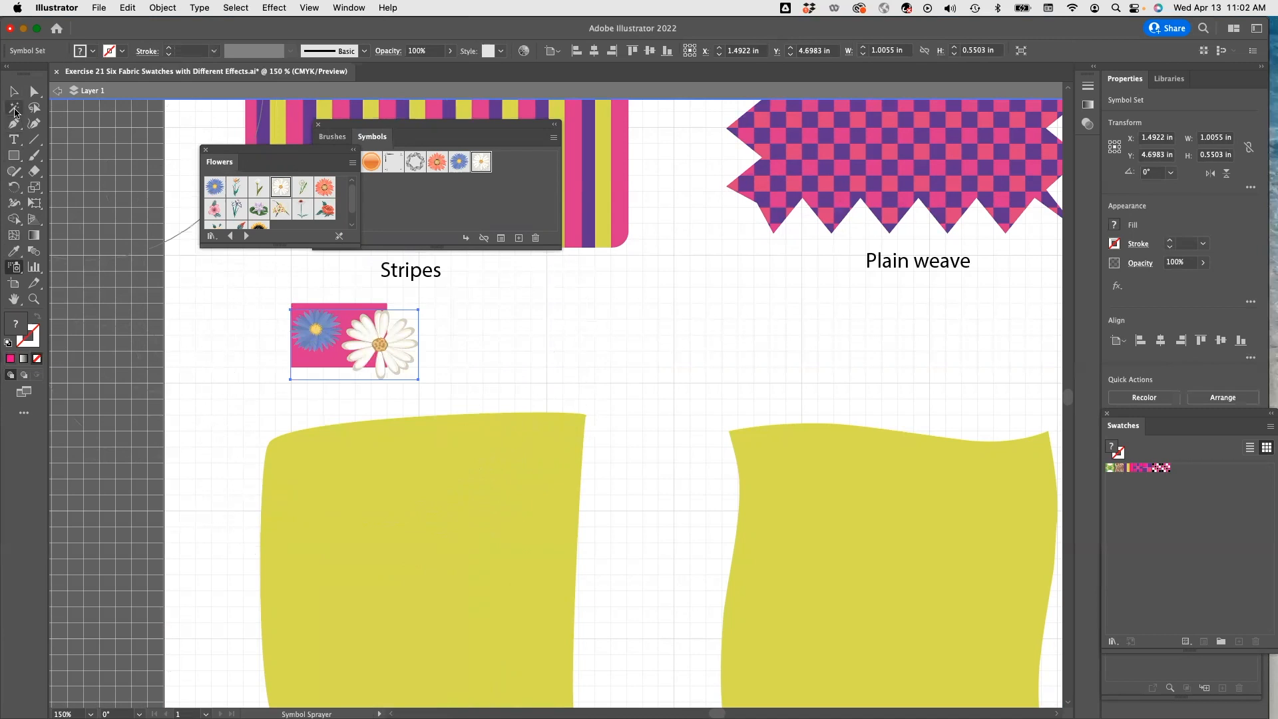
# Shrink the daisy to fit inside the pink rectangle, then group the rectangle with its two flowers.
pyautogui.click(13, 91)
pyautogui.moveTo(419, 379); pyautogui.dragTo(386, 363)
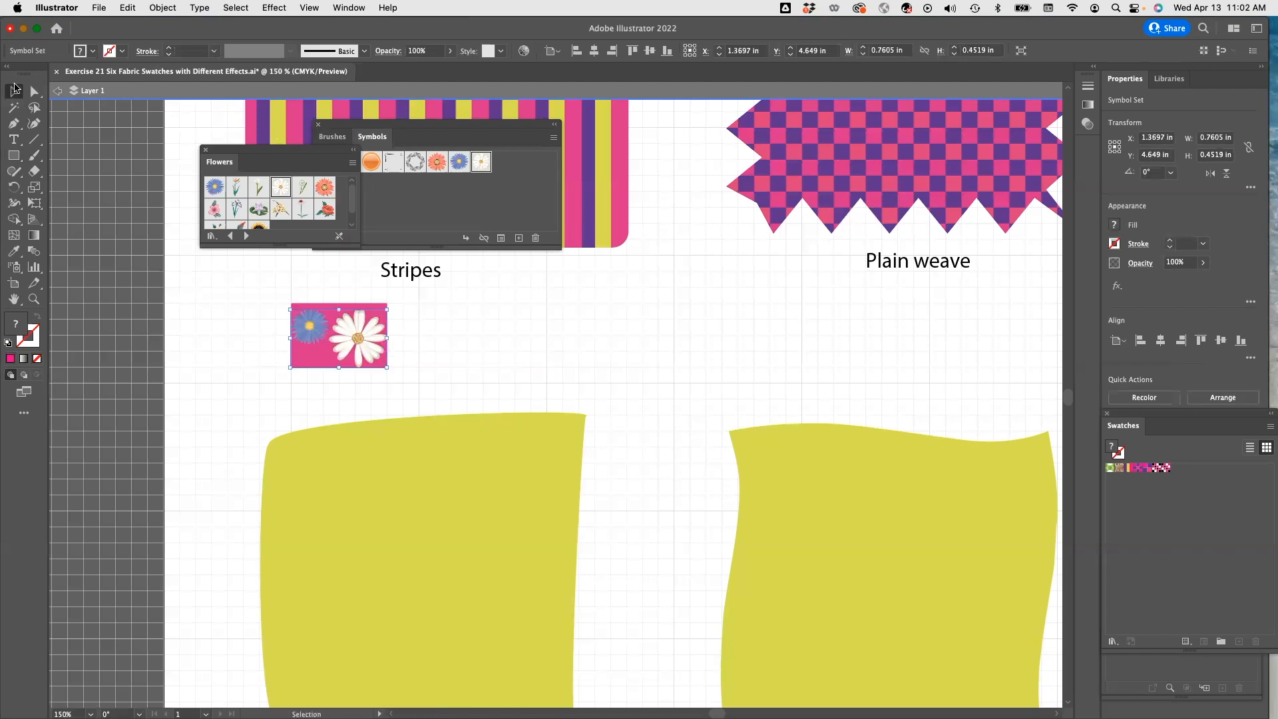
pyautogui.moveTo(247, 286); pyautogui.dragTo(399, 393)
pyautogui.click(162, 7)
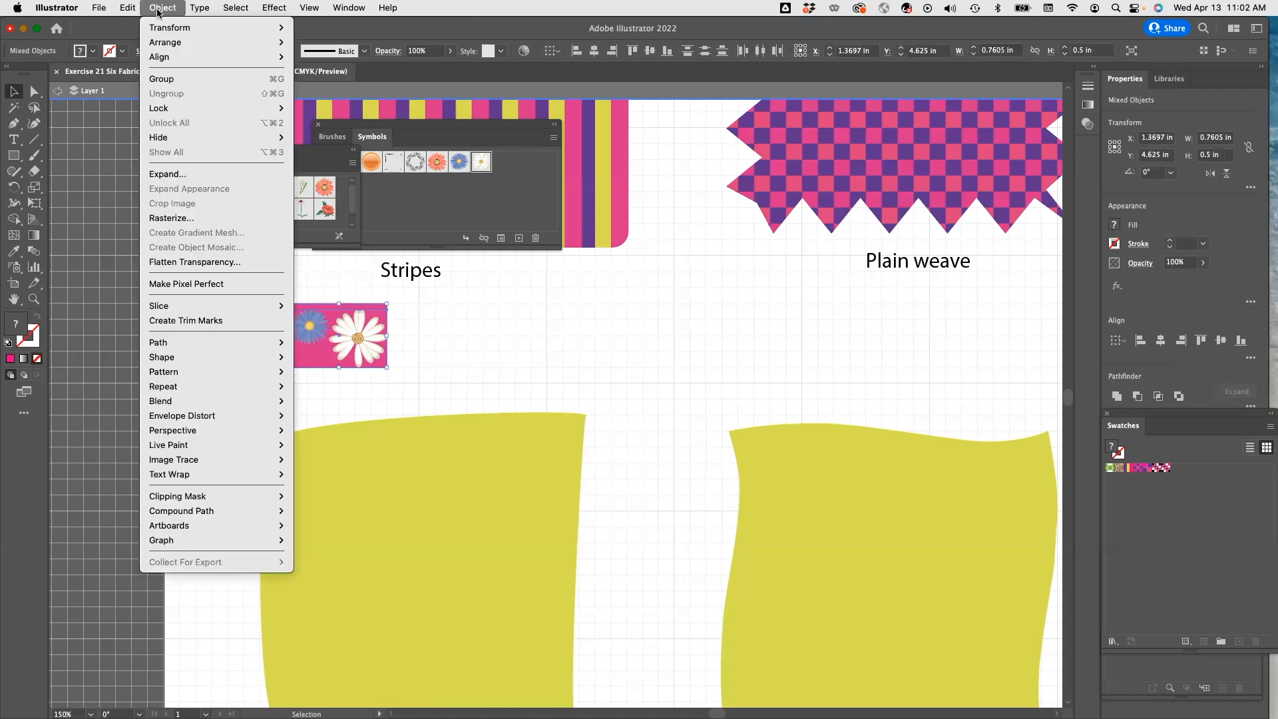
pyautogui.click(170, 77)
# Turn the flower tile into a pattern swatch and apply it to the lower-left yellow swatch shape.
pyautogui.moveTo(340, 337); pyautogui.dragTo(1213, 481)
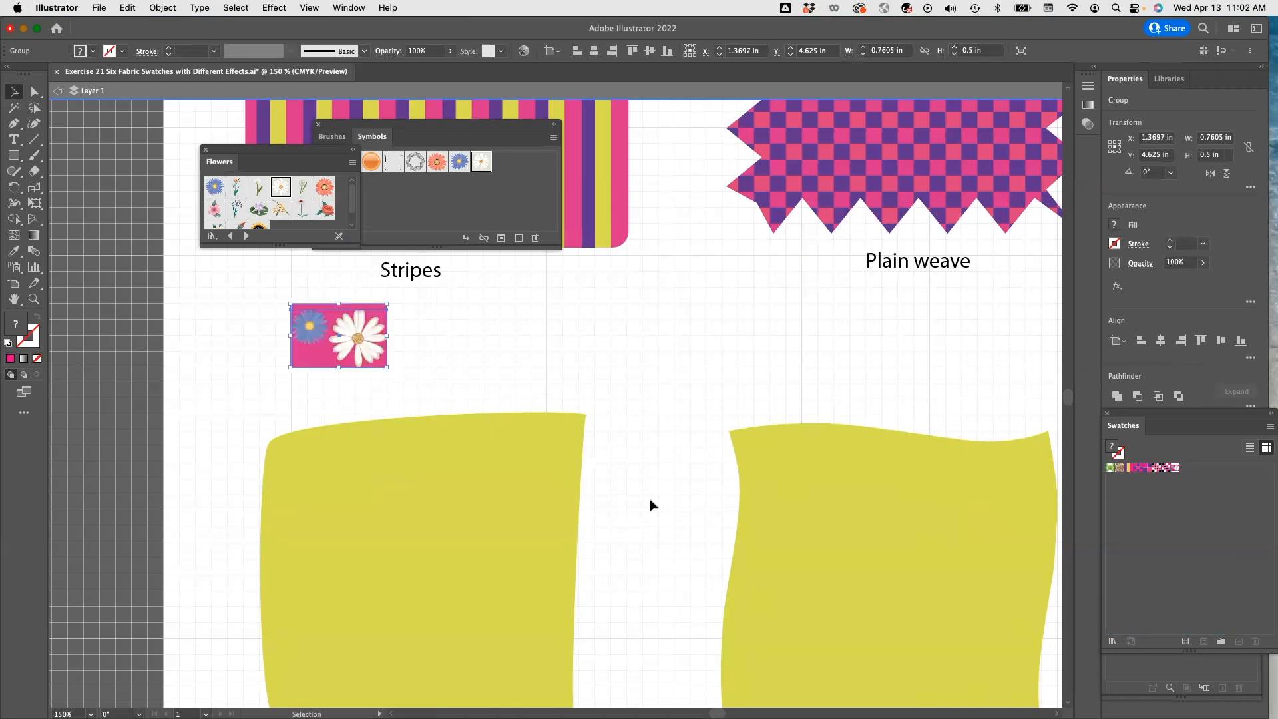
pyautogui.click(448, 481)
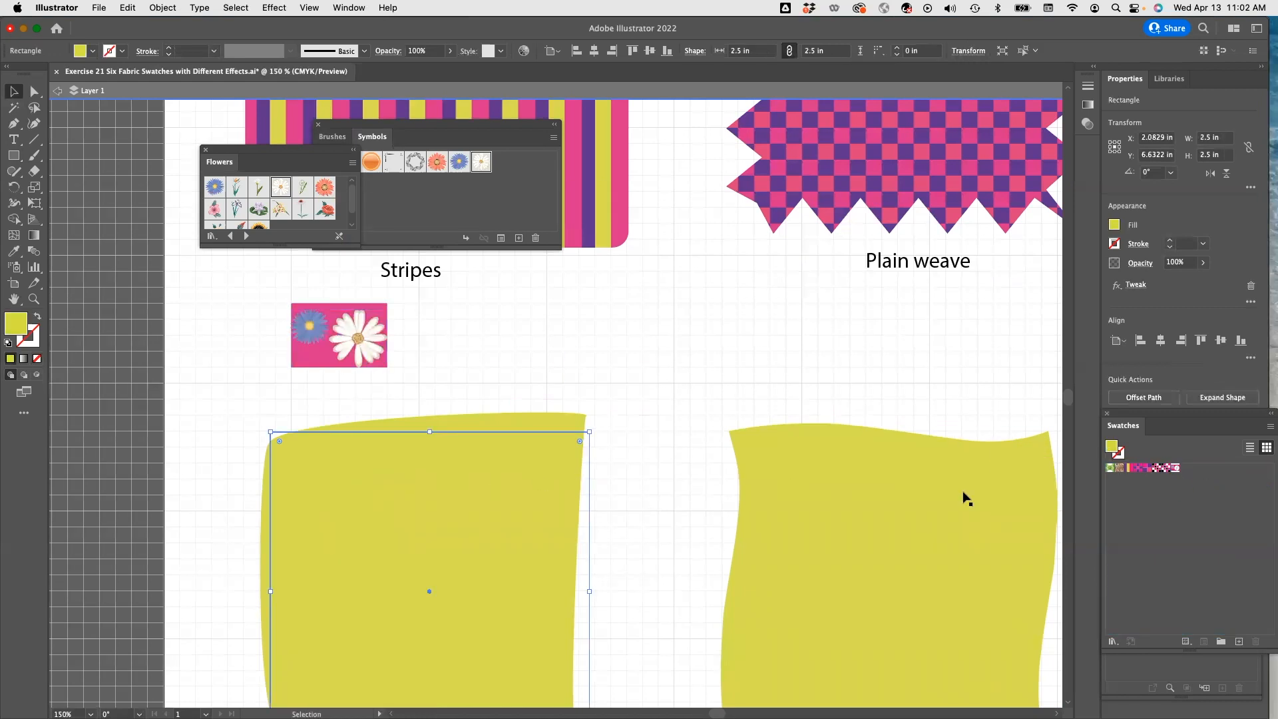
pyautogui.click(1177, 471)
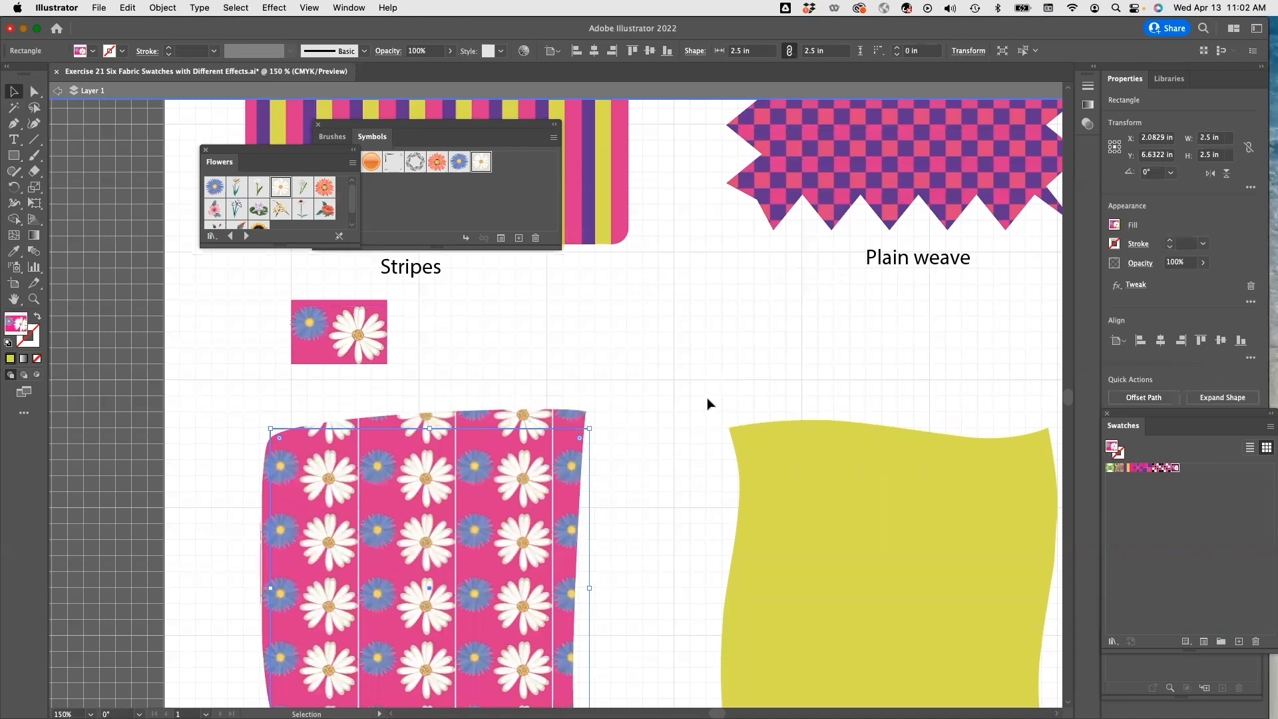
# Try scaling the patterned square uniformly to 50%.
pyautogui.scroll(-2, 707, 419)
pyautogui.scroll(-2, 643, 440)
pyautogui.scroll(2, 611, 451)
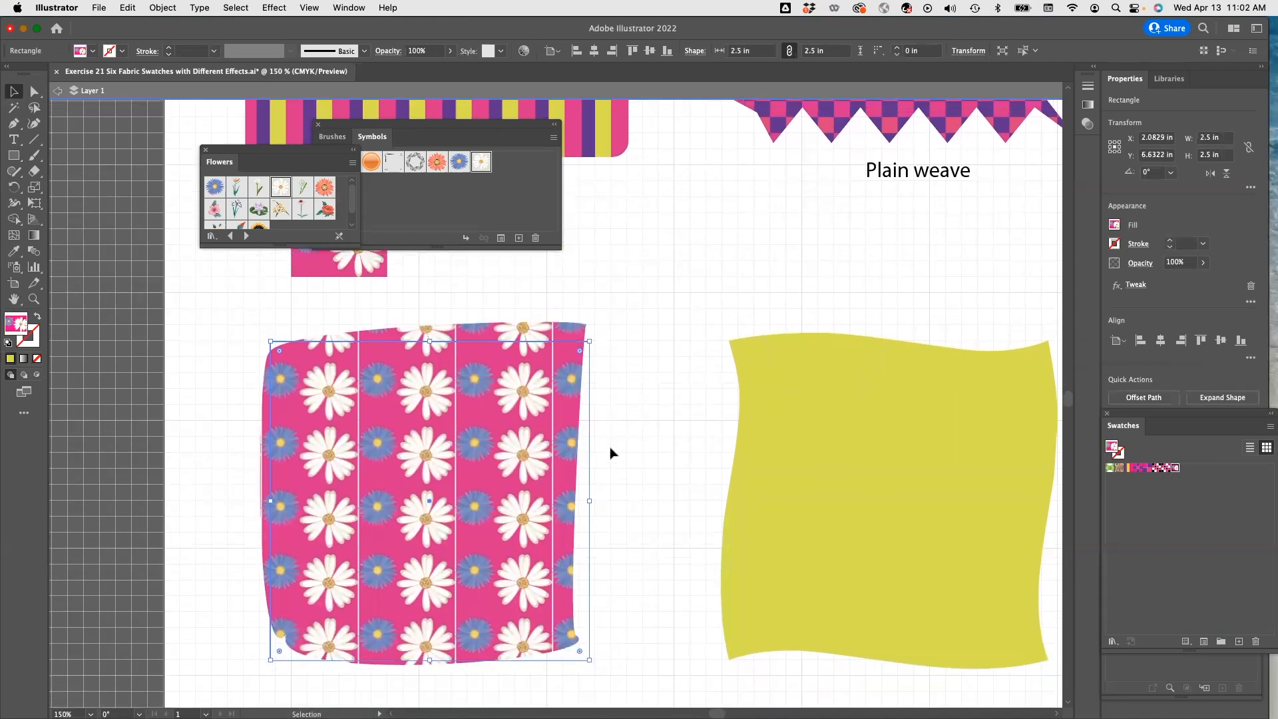
pyautogui.click(340, 312)
pyautogui.click(348, 409)
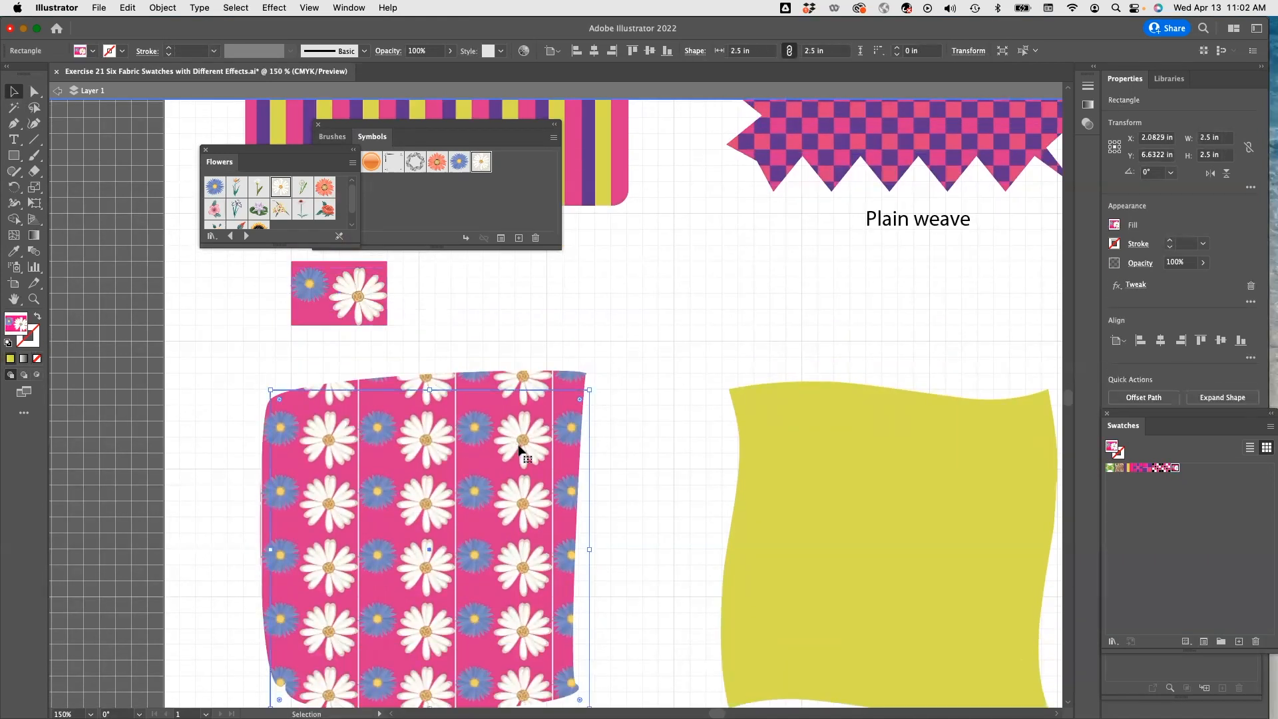
pyautogui.rightClick(456, 446)
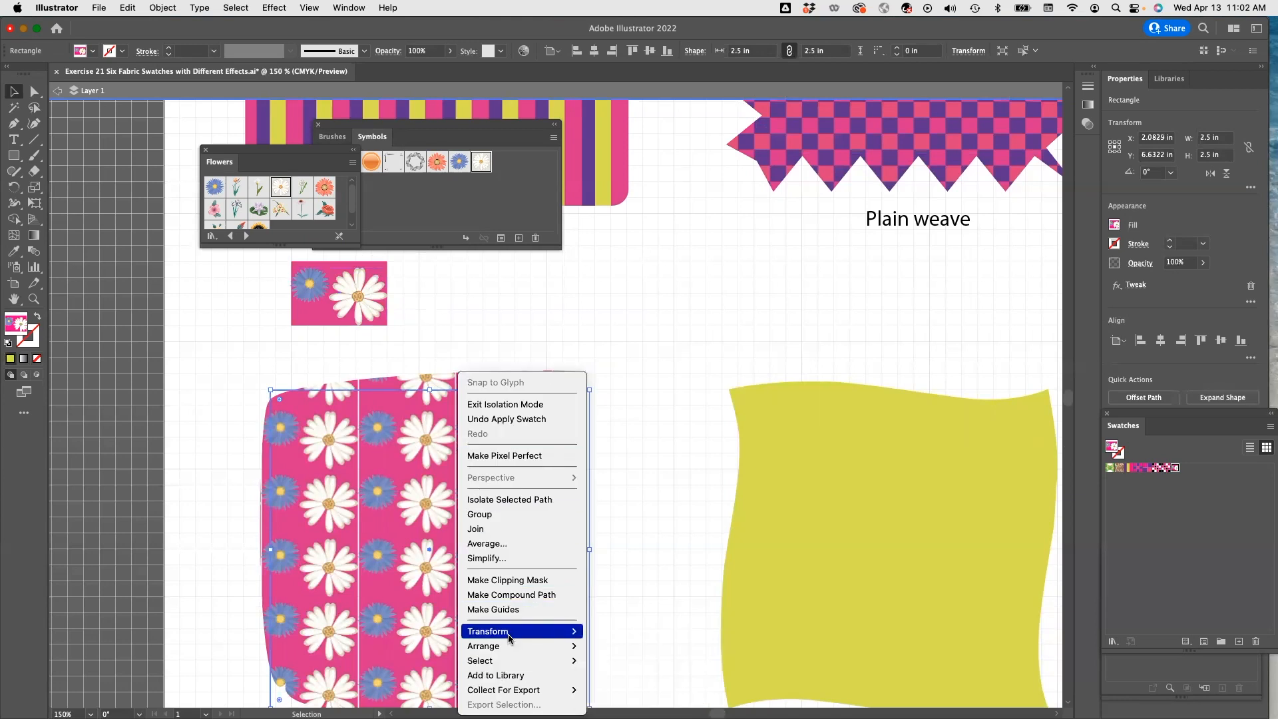
pyautogui.moveTo(515, 637)
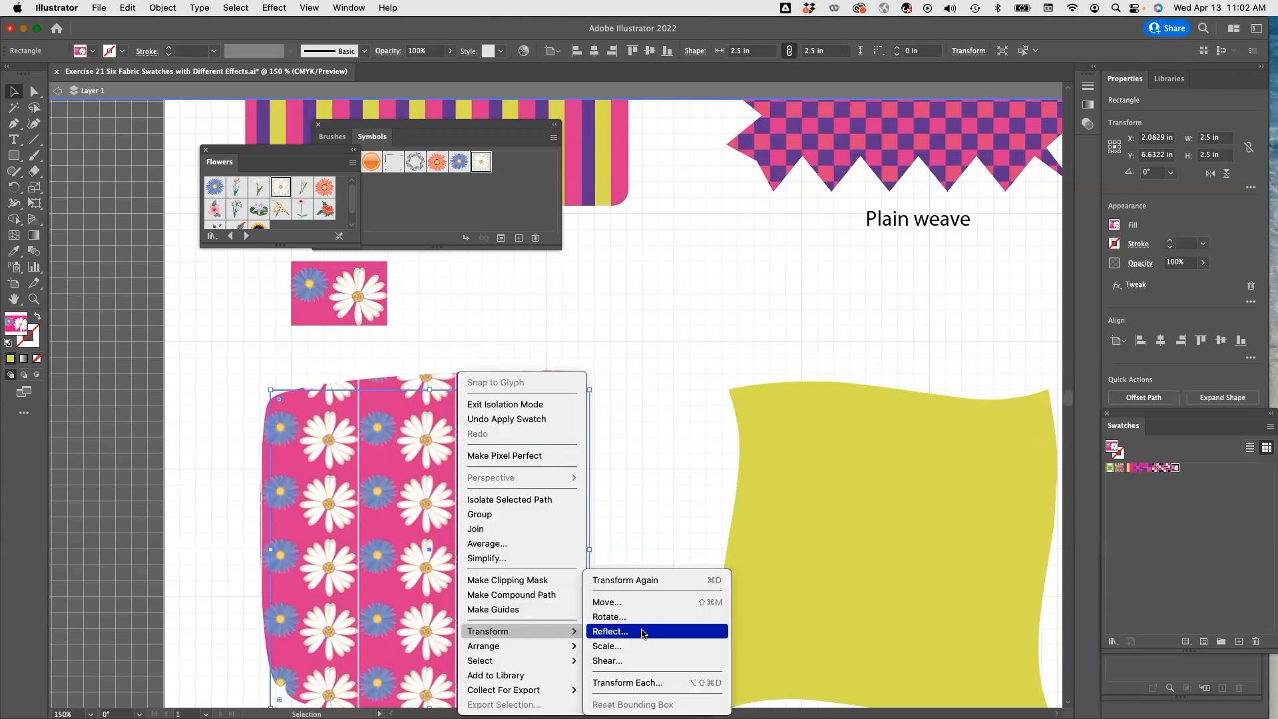
pyautogui.click(629, 647)
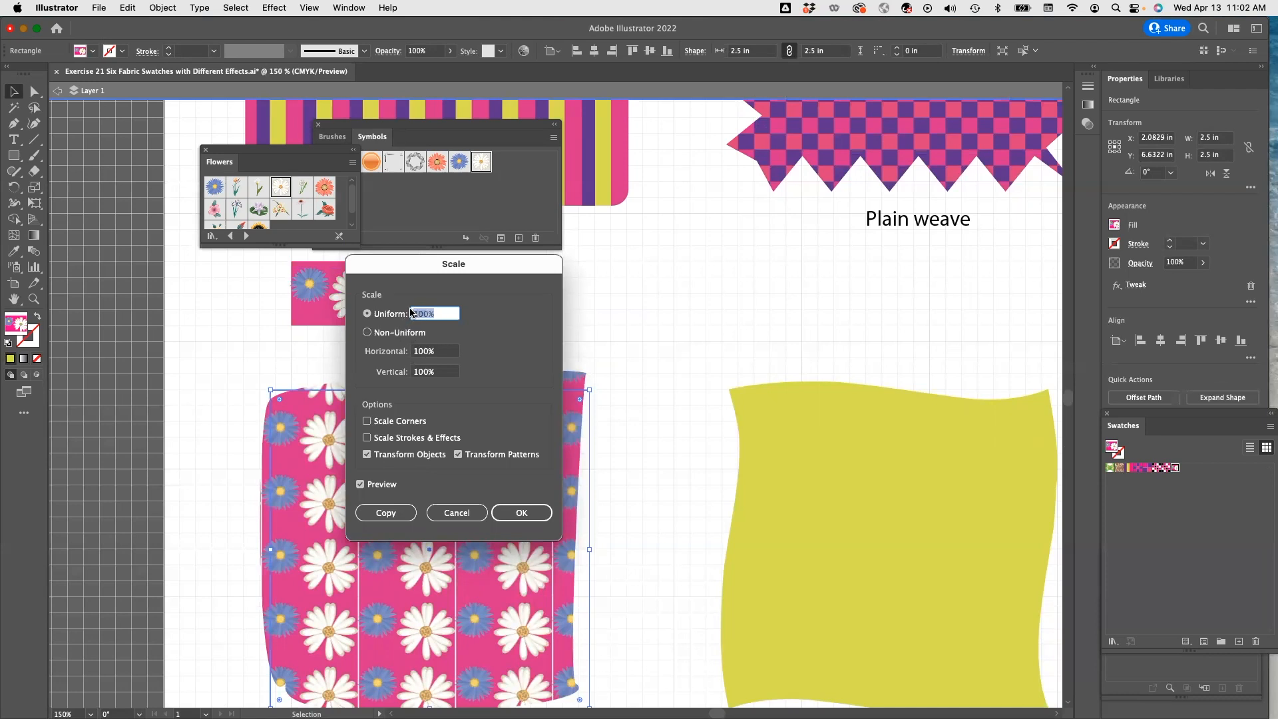
pyautogui.write('50')
pyautogui.press('Return')
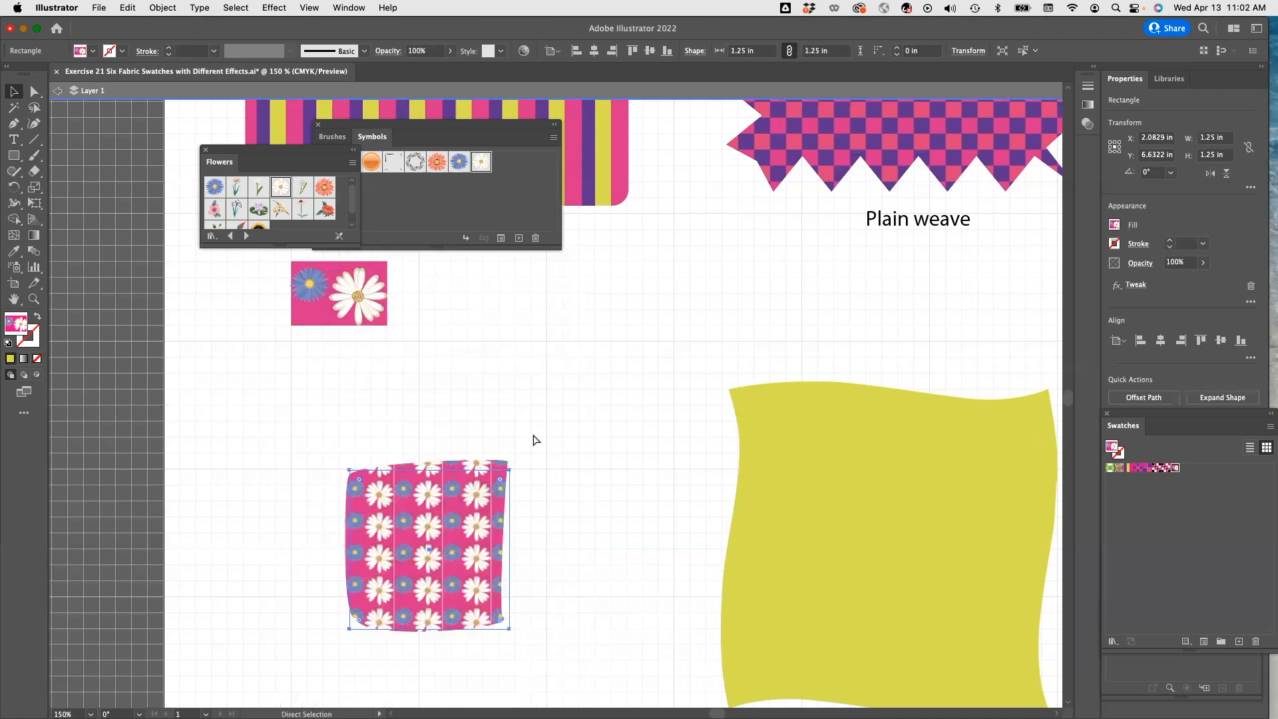
pyautogui.press('cmd+z')
# Scale only the pattern inside the square to 50%, leaving the object itself unscaled.
pyautogui.rightClick(398, 416)
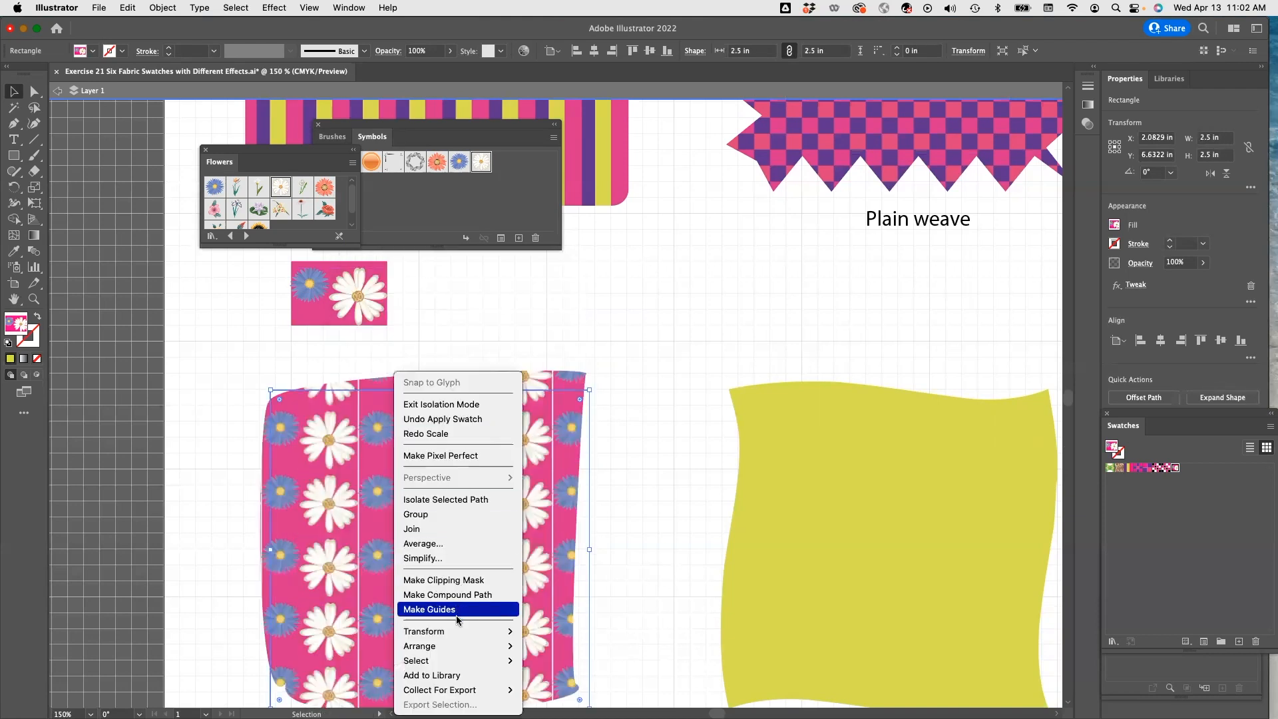
pyautogui.moveTo(458, 636)
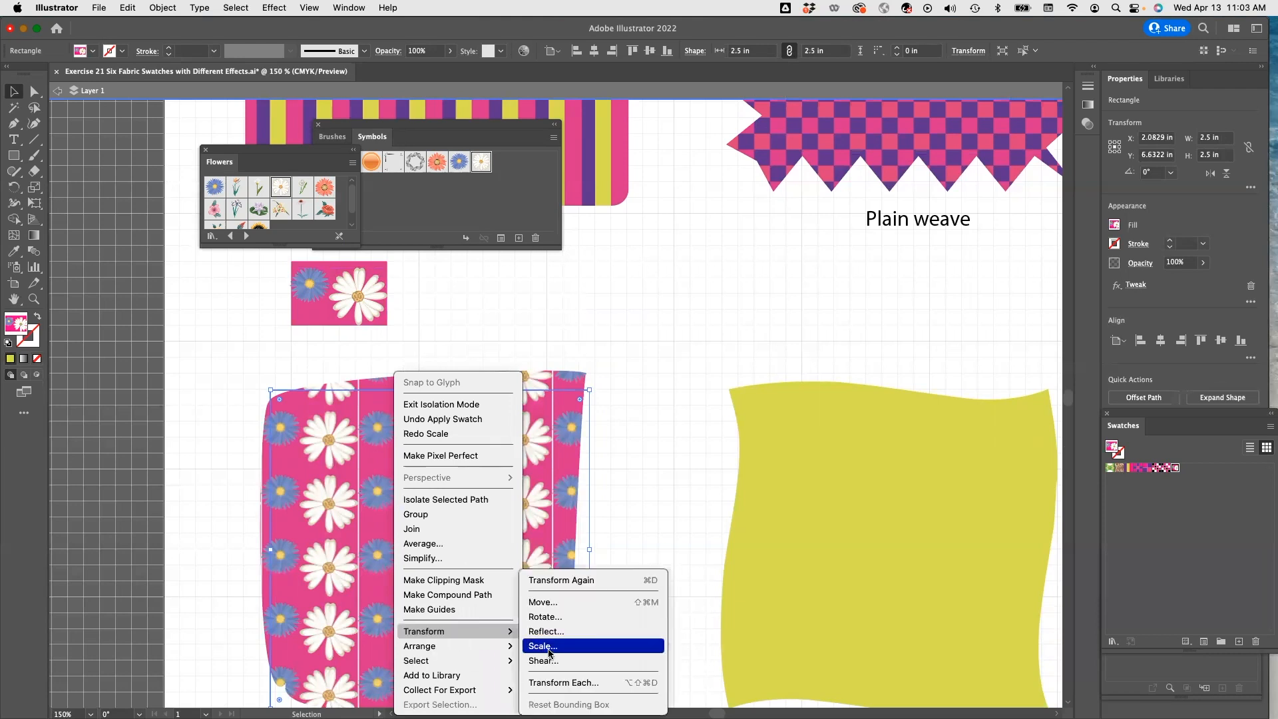
pyautogui.click(541, 646)
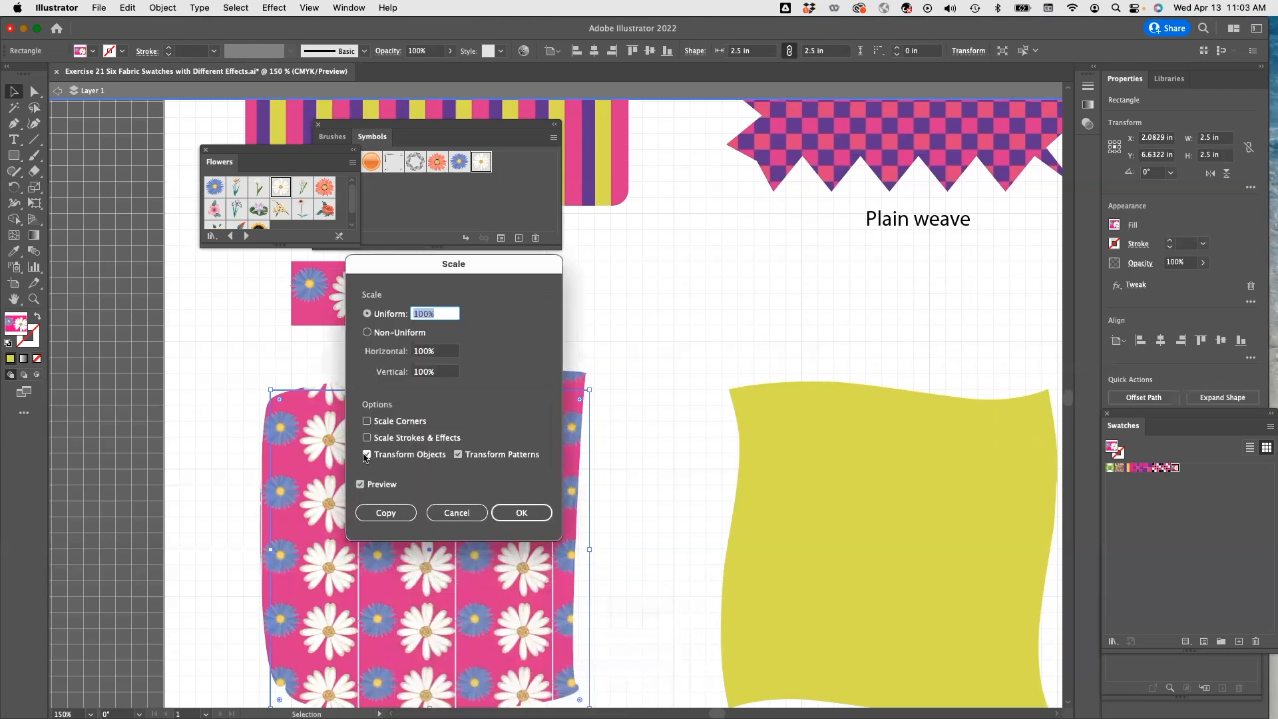
pyautogui.click(366, 455)
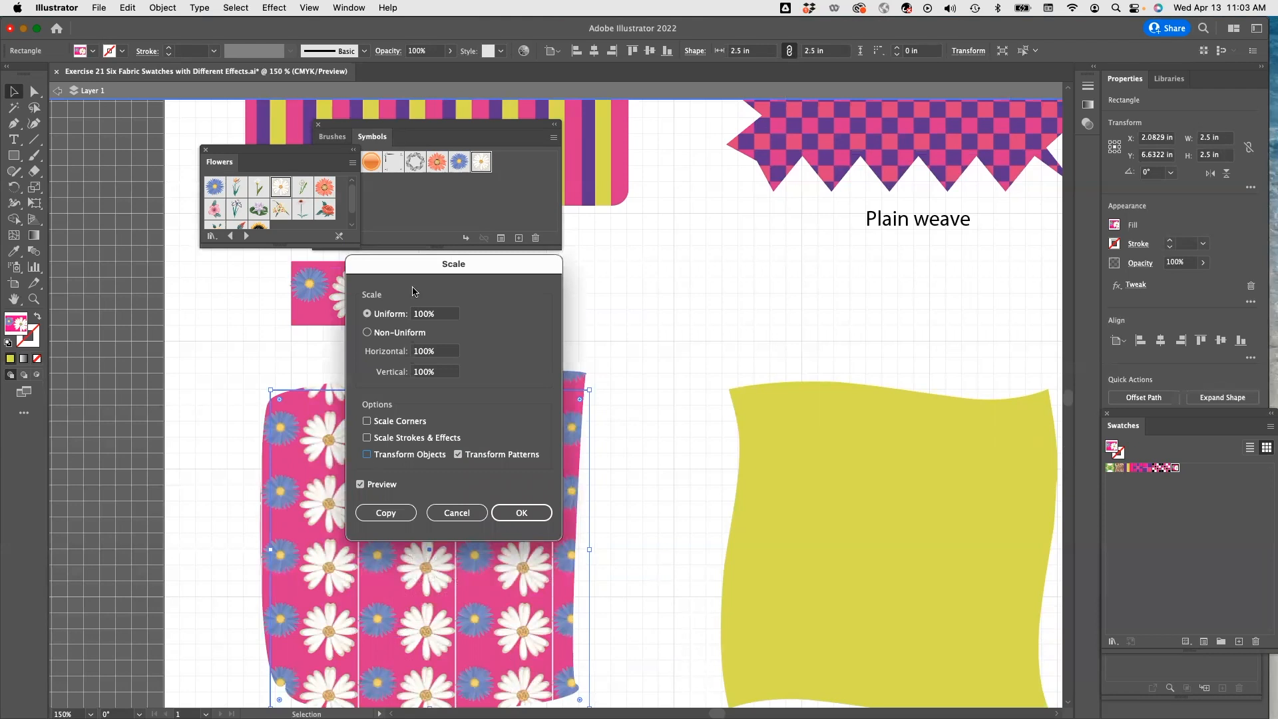
pyautogui.click(426, 314)
pyautogui.write('50')
pyautogui.press('Return')
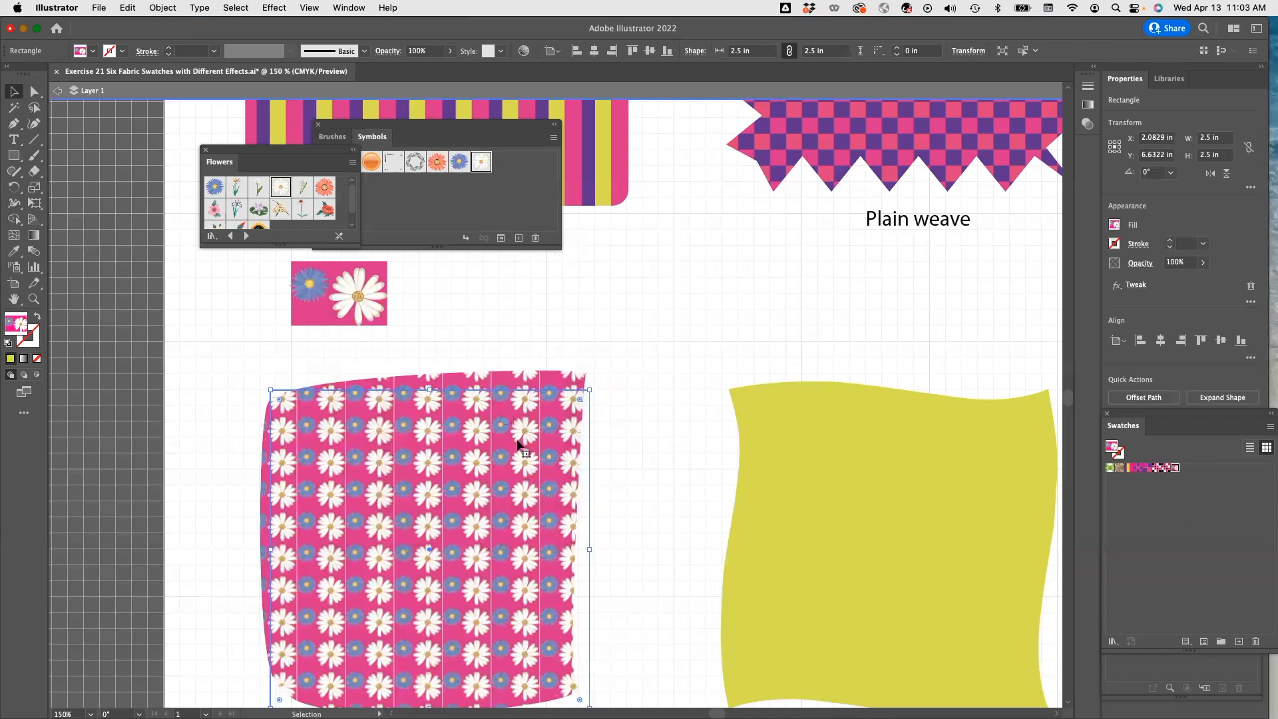
# Close the Flowers library and open the Web Buttons and Bars symbol library.
pyautogui.moveTo(696, 473); pyautogui.dragTo(417, 435)
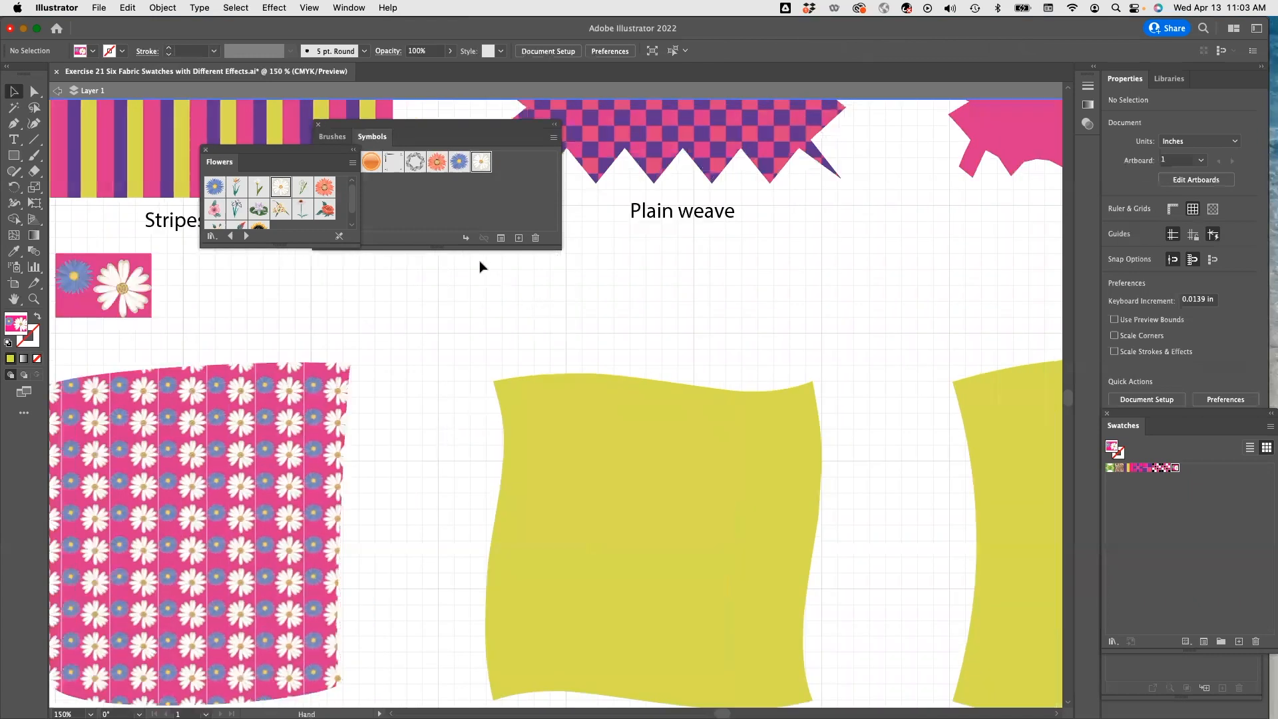
pyautogui.click(205, 153)
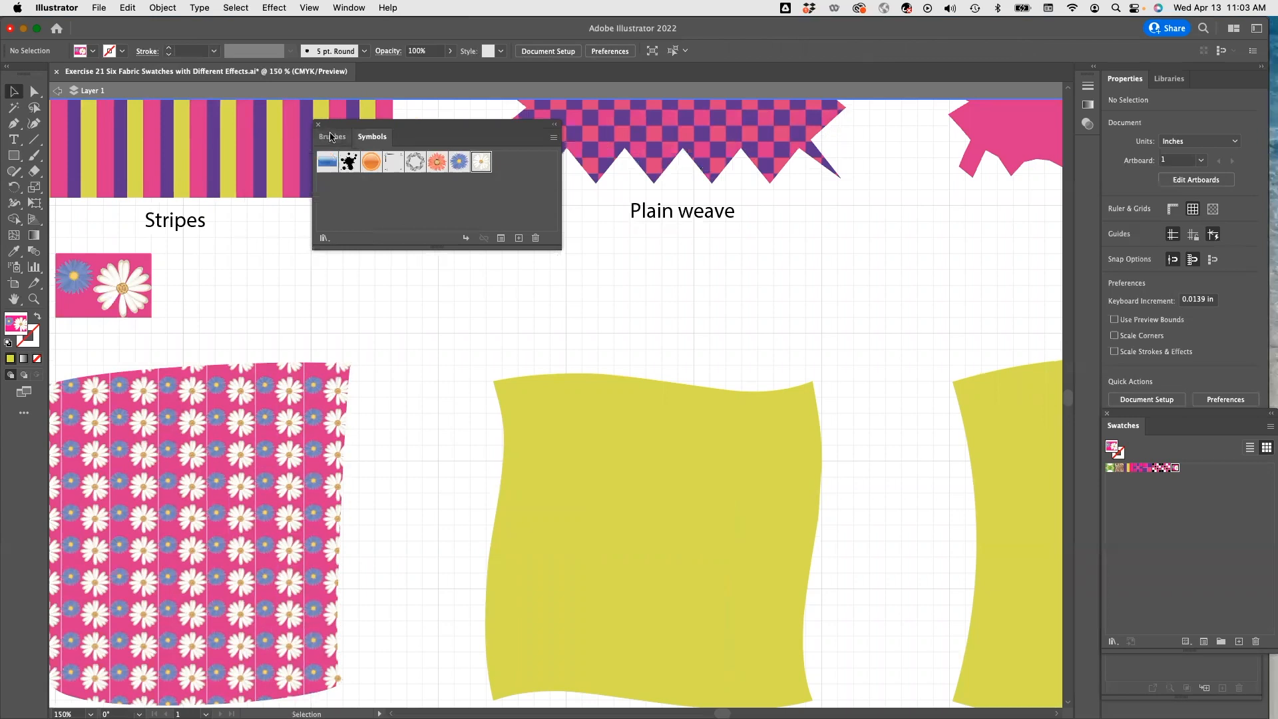
pyautogui.click(325, 239)
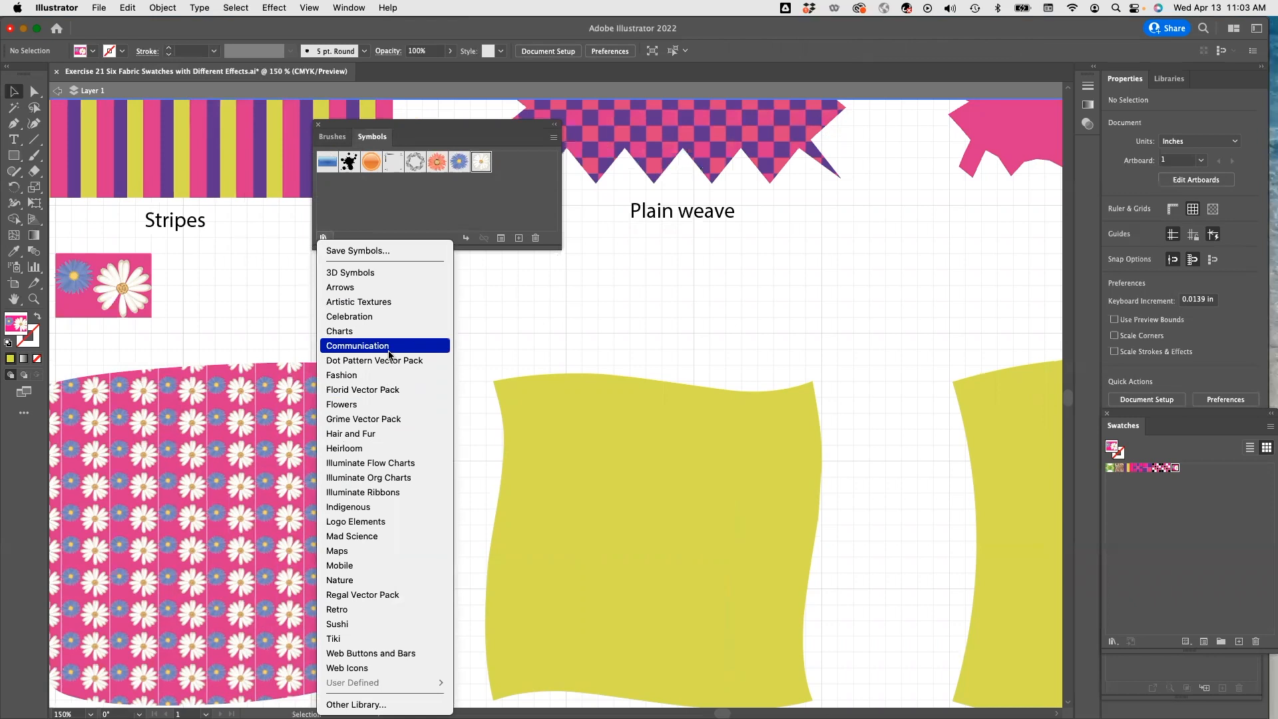
pyautogui.click(362, 652)
pyautogui.scroll(-5, 315, 225)
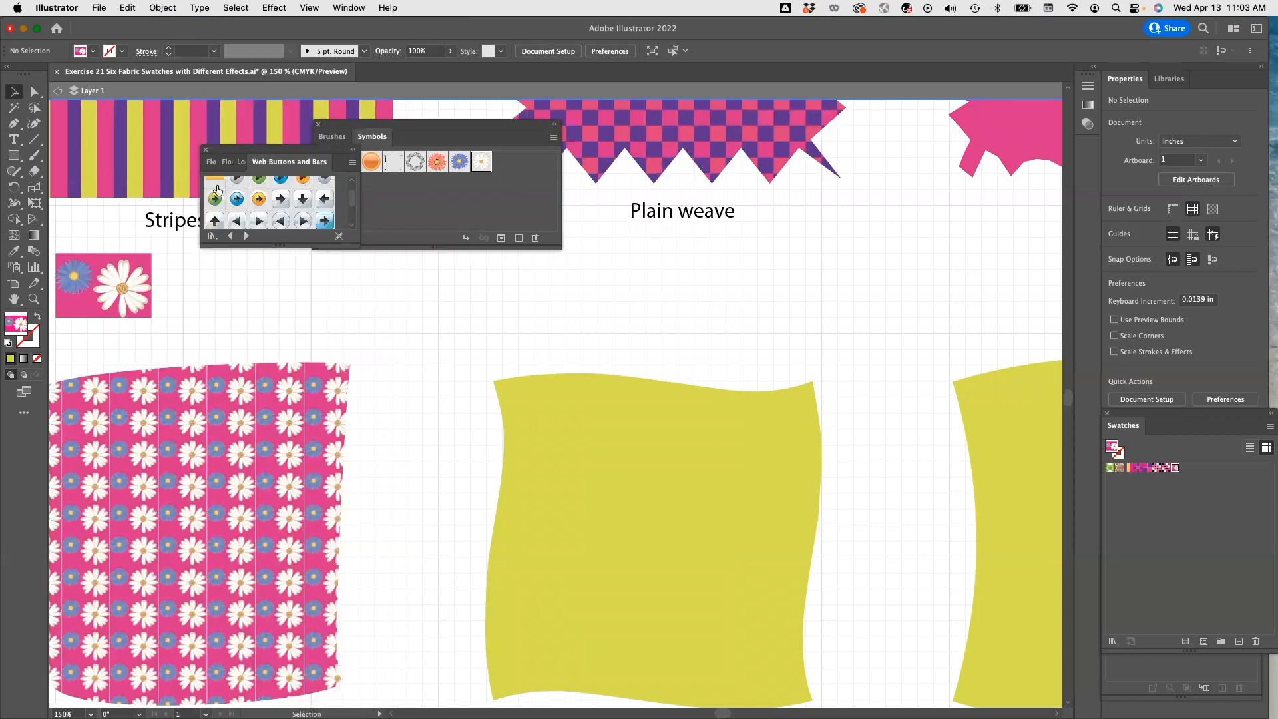
# Draw a green rectangle about 0.75 by 0.5 in below the Plain weave label.
pyautogui.click(14, 156)
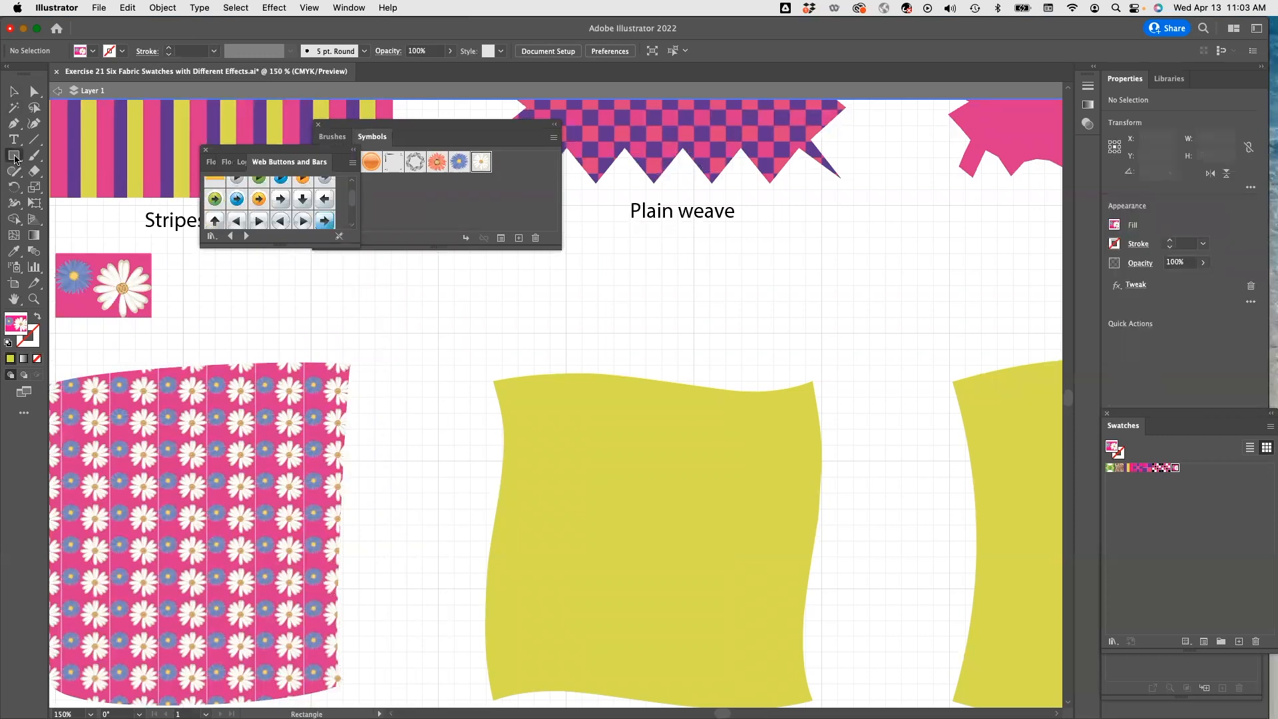
pyautogui.moveTo(517, 269)
pyautogui.mouseDown()
pyautogui.moveTo(522, 293)
pyautogui.moveTo(616, 331)
pyautogui.moveTo(621, 313)
pyautogui.moveTo(616, 327)
pyautogui.mouseUp()
pyautogui.click(93, 51)
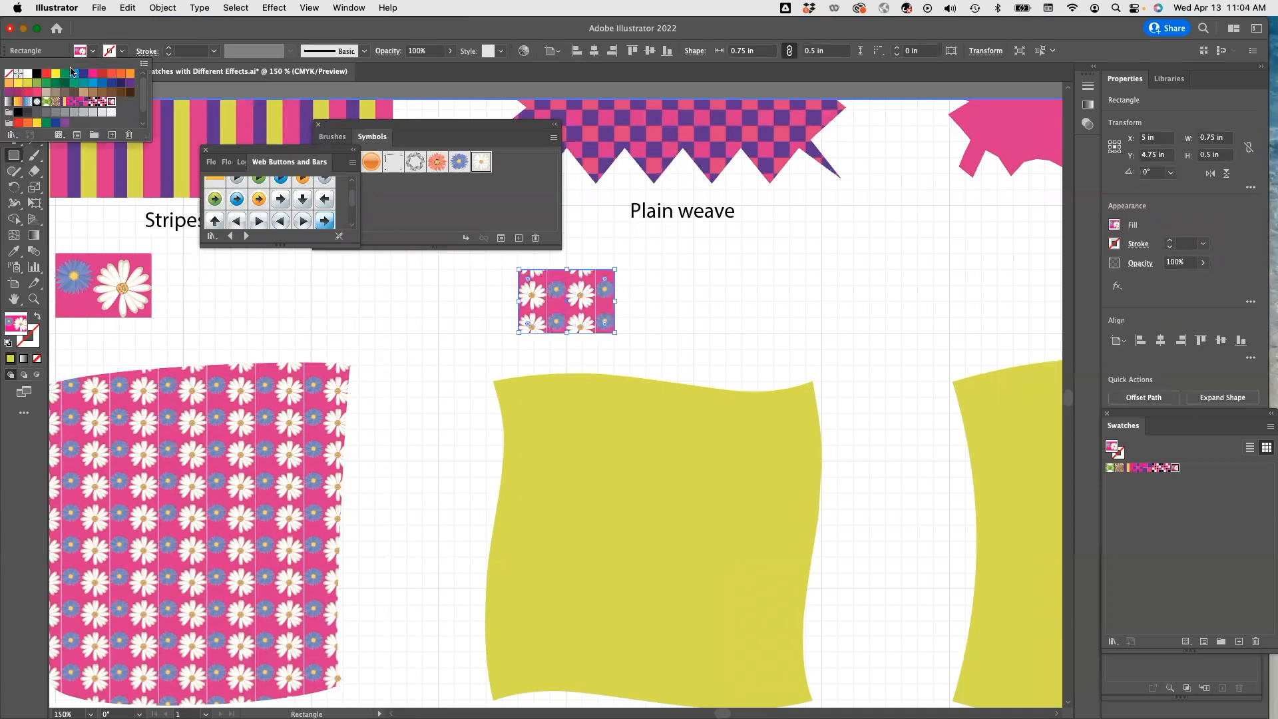
pyautogui.click(38, 84)
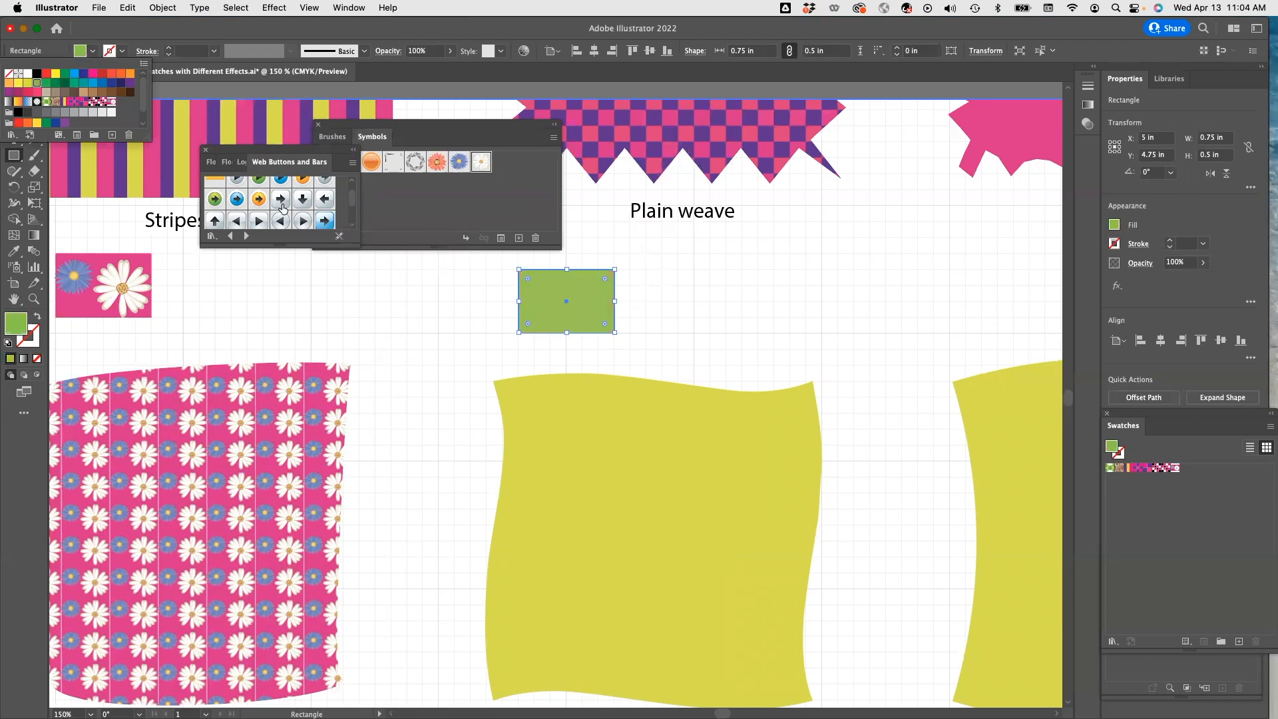
pyautogui.click(236, 201)
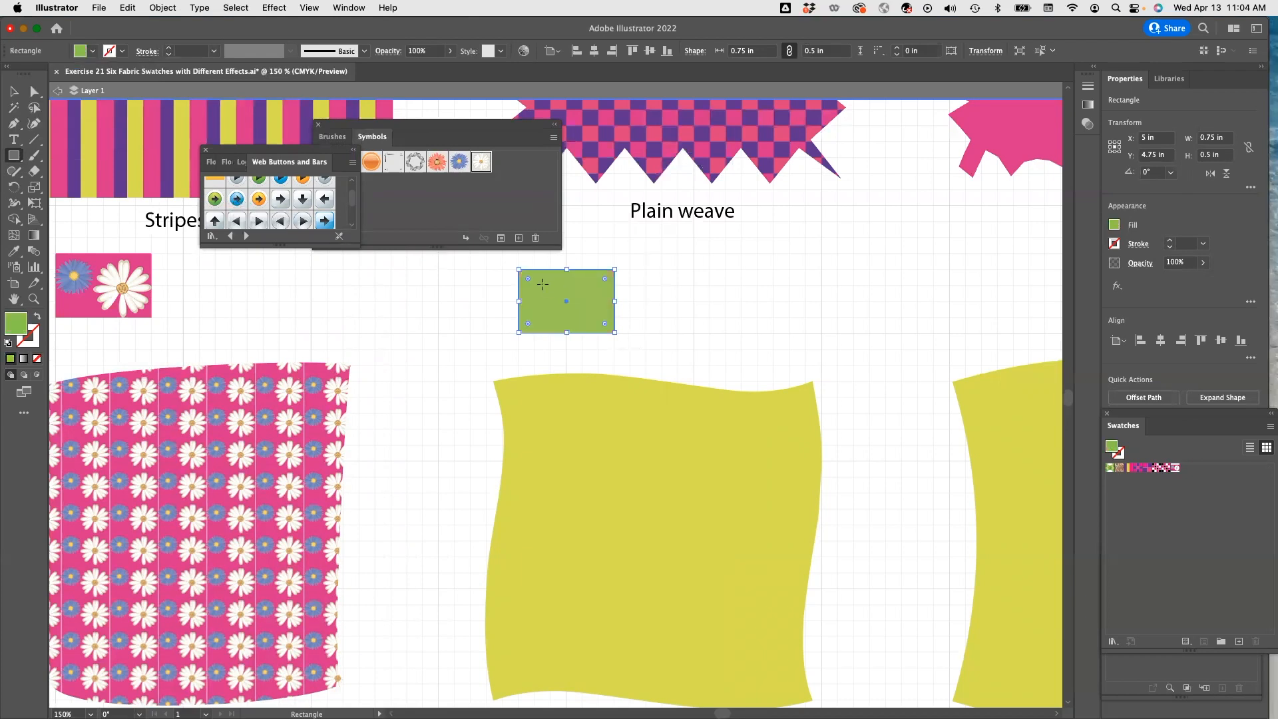
pyautogui.click(14, 266)
pyautogui.click(541, 300)
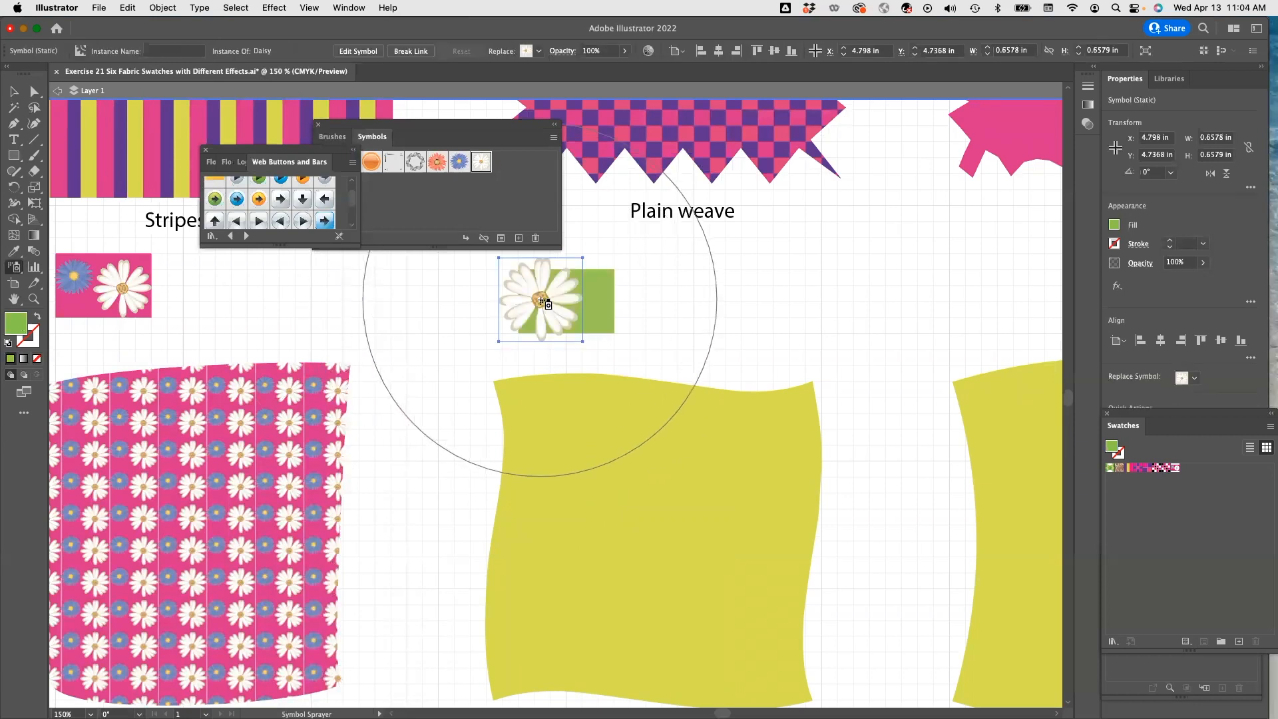
pyautogui.press('super+z')
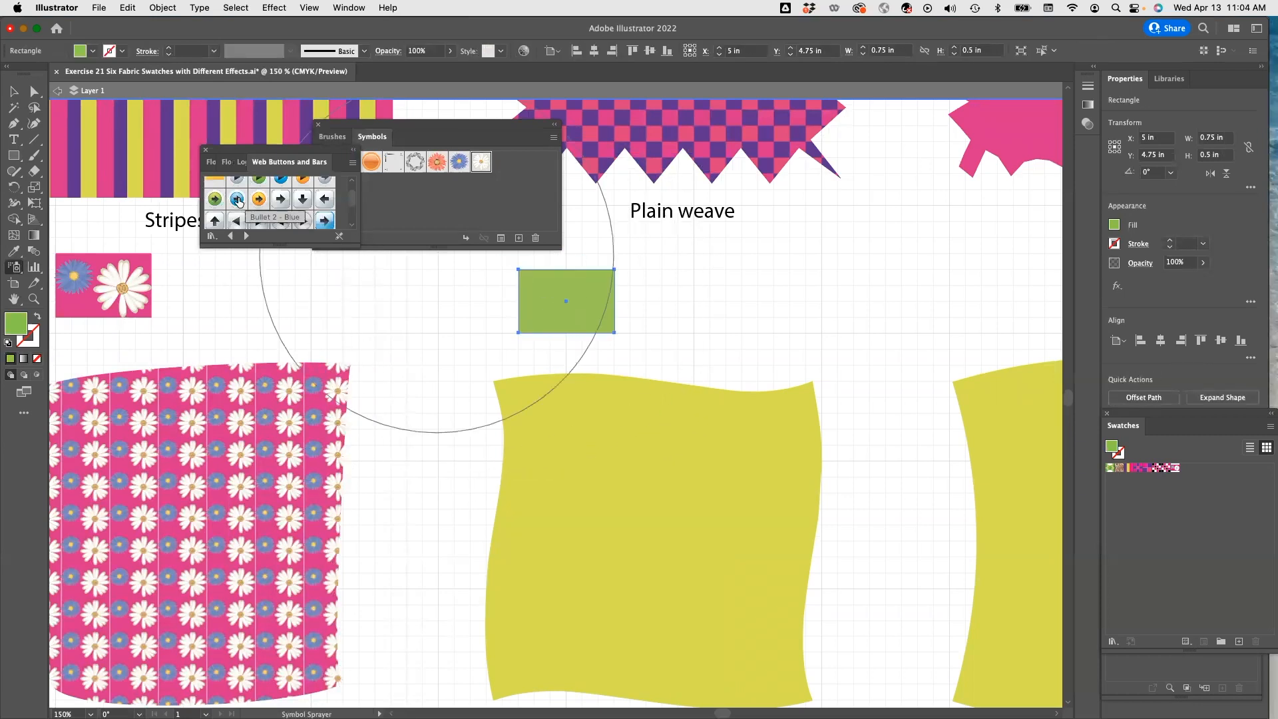
# Add the Bullet 2 – Blue symbol, spray it onto the green rectangle, and scale it down to about 0.3 in.
pyautogui.click(236, 199)
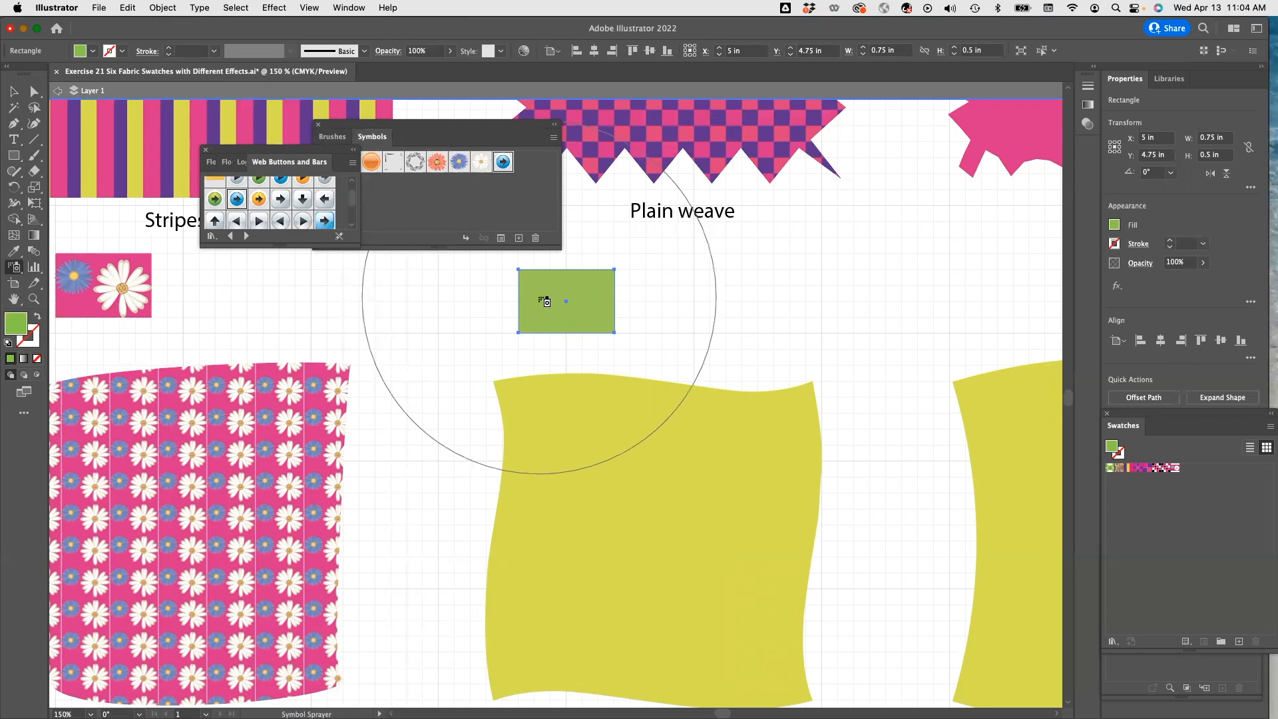
pyautogui.click(541, 301)
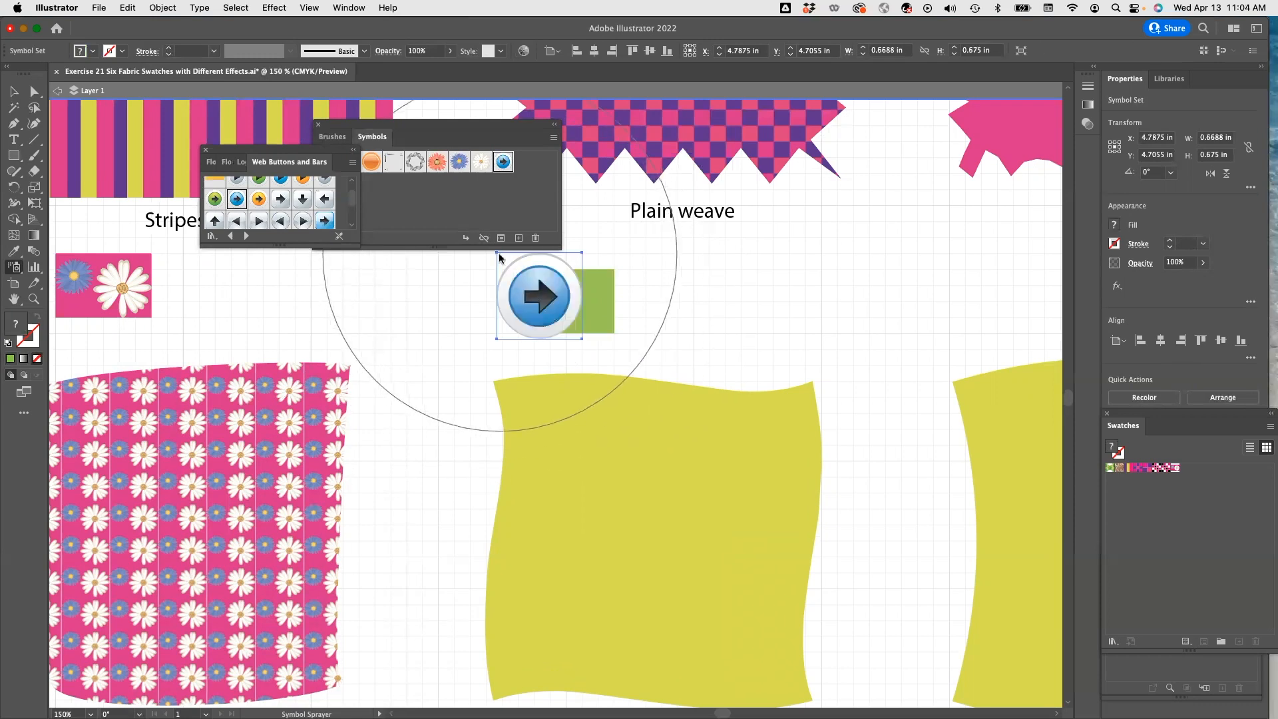
pyautogui.press('v')
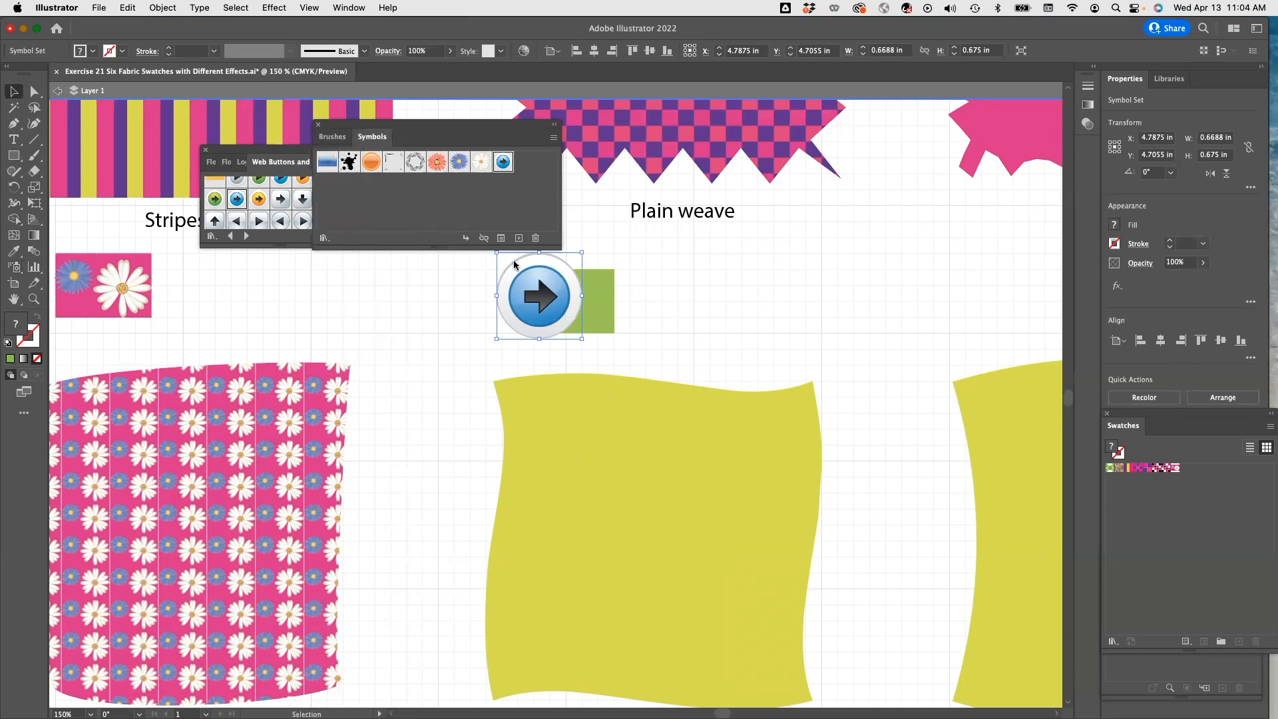
pyautogui.moveTo(581, 338); pyautogui.dragTo(559, 317)
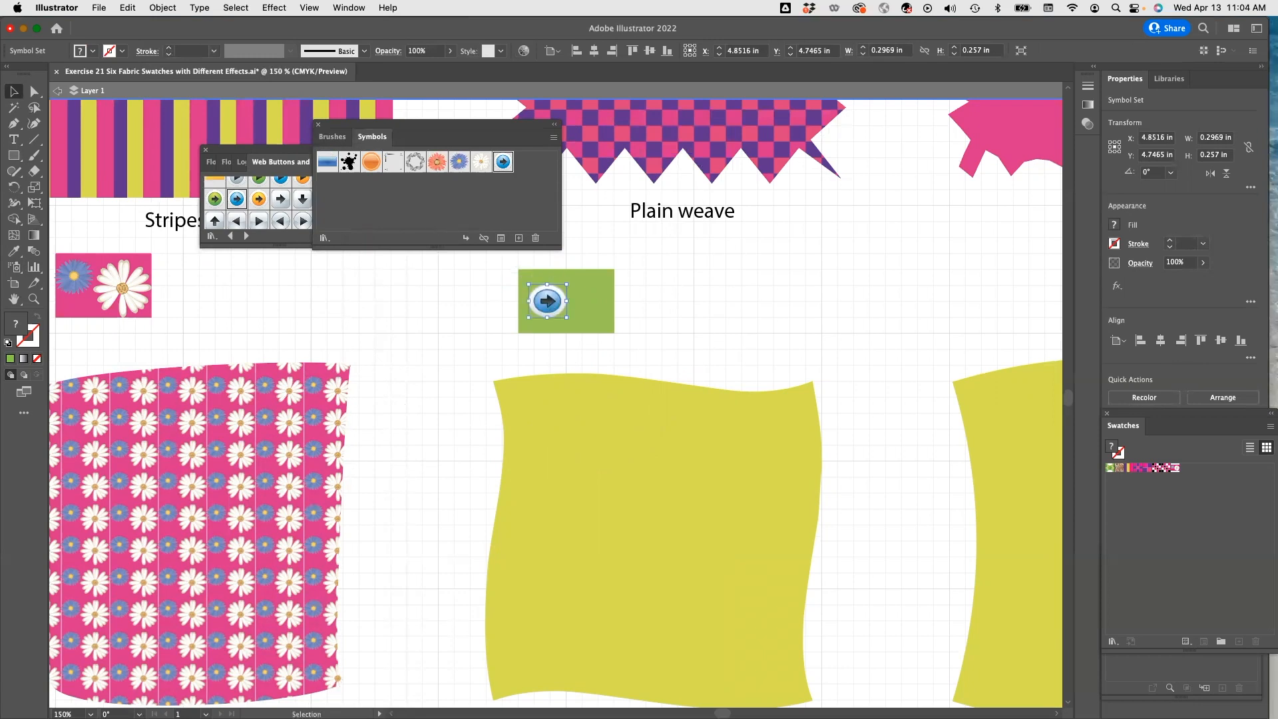
# Draw a pink star about 0.33 in wide on the right side of the green rectangle.
pyautogui.click(16, 160)
pyautogui.moveTo(18, 163); pyautogui.dragTo(72, 219)
pyautogui.moveTo(581, 284); pyautogui.dragTo(577, 262)
pyautogui.click(92, 51)
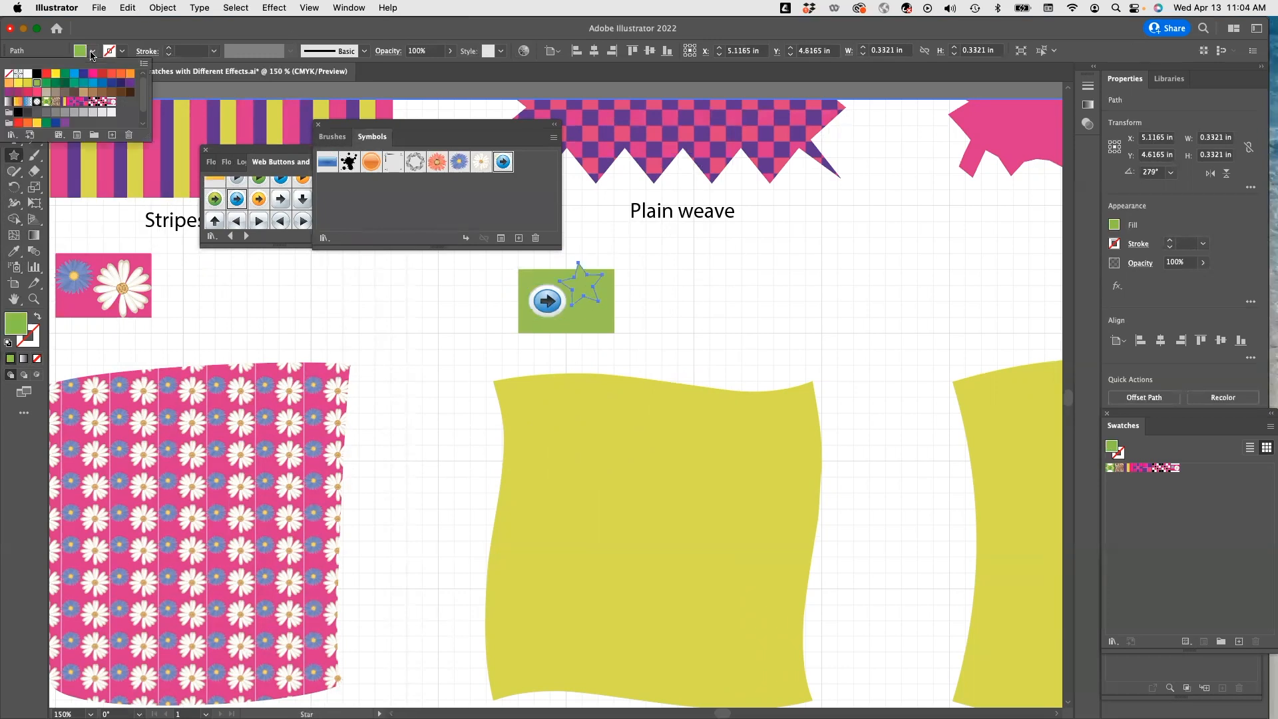
pyautogui.click(92, 73)
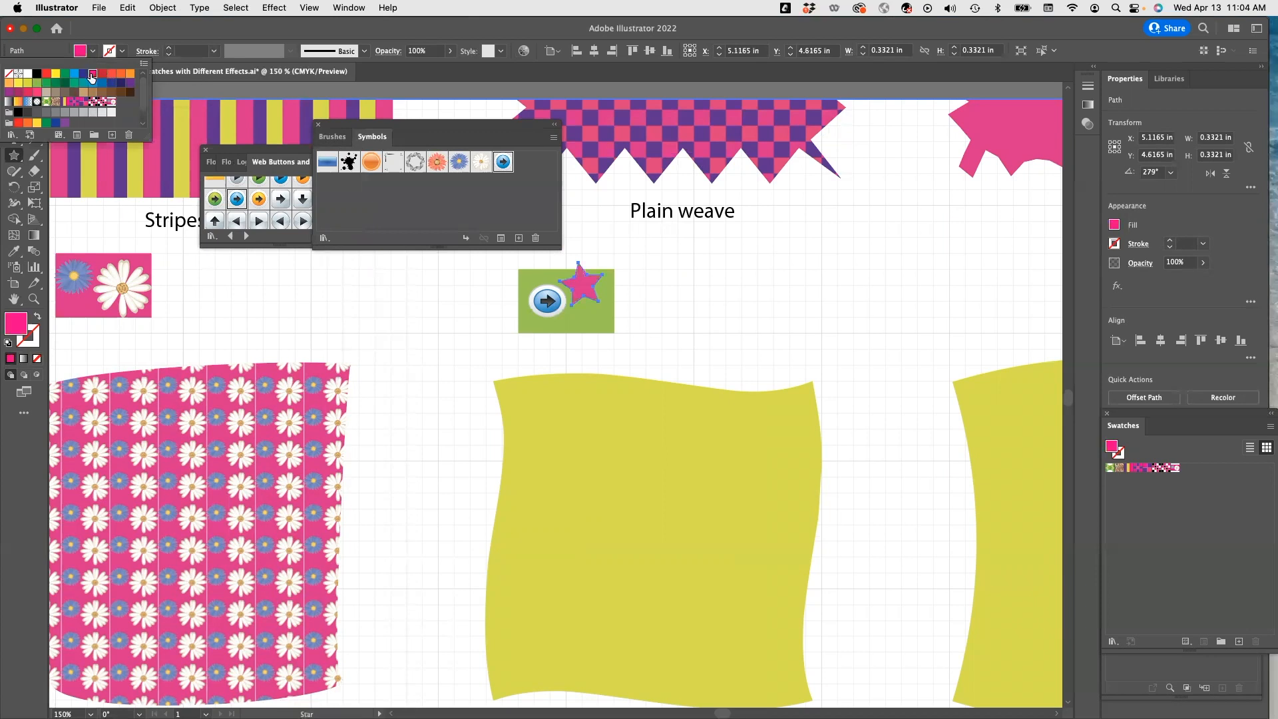
pyautogui.click(16, 93)
pyautogui.moveTo(580, 266); pyautogui.dragTo(585, 294)
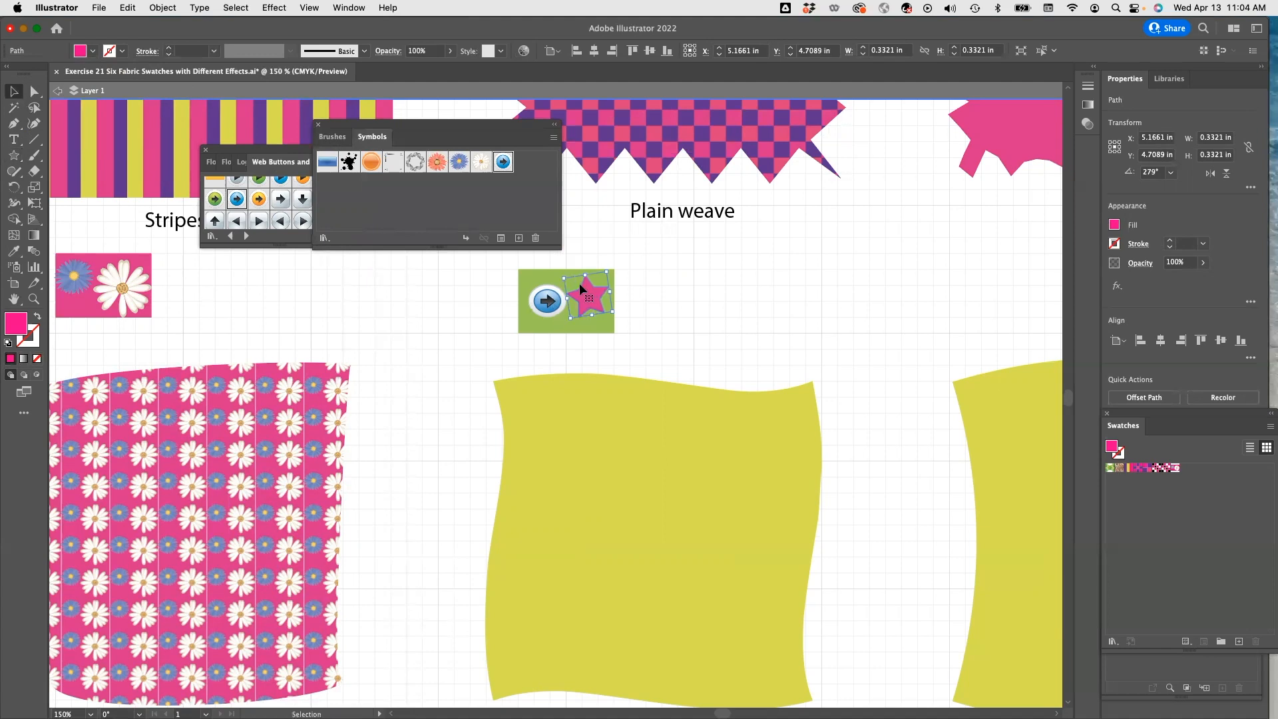
# Spray the Bullet 7 – Pink symbol onto the green rectangle and scale it down to 0.125 in.
pyautogui.scroll(4, 276, 224)
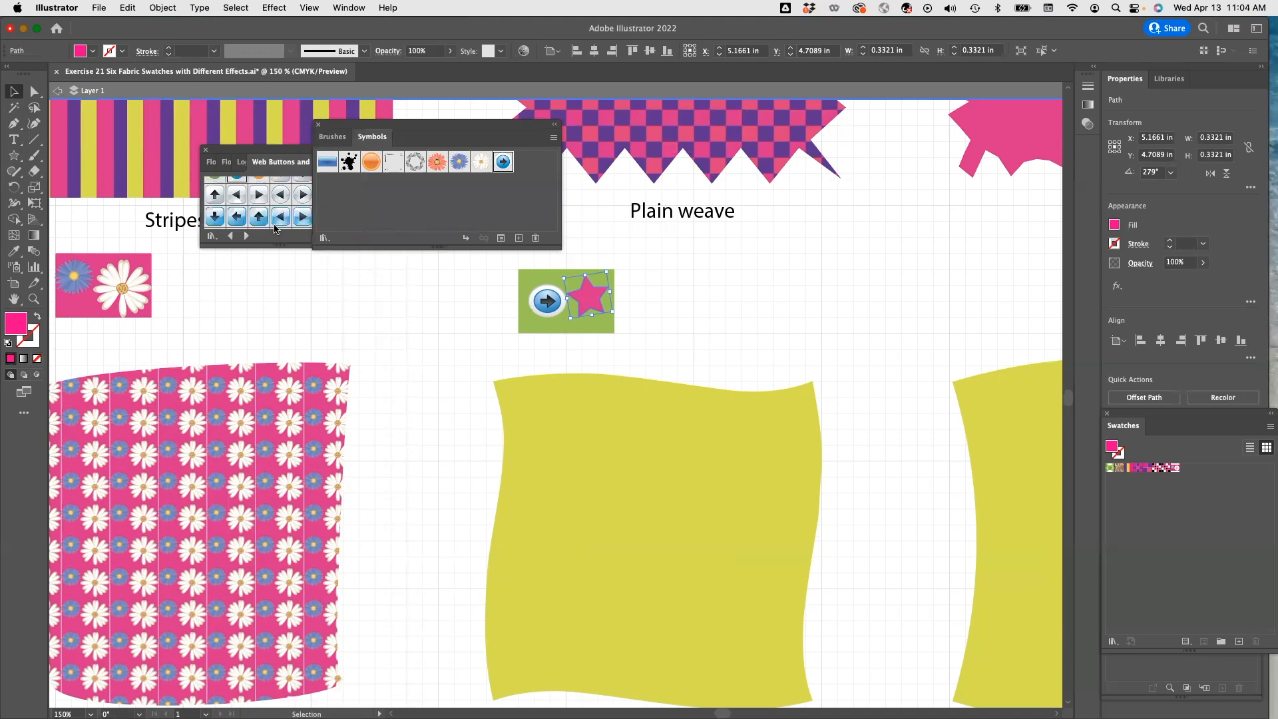
pyautogui.scroll(3, 276, 223)
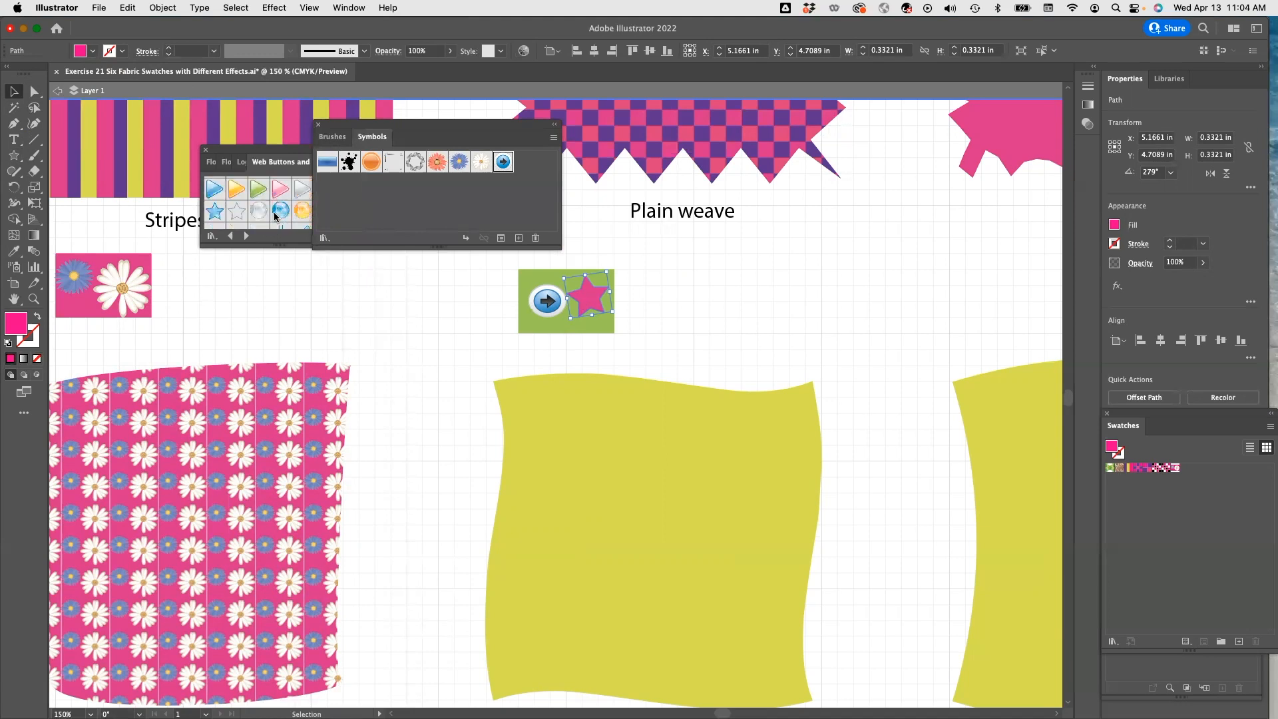
pyautogui.click(280, 203)
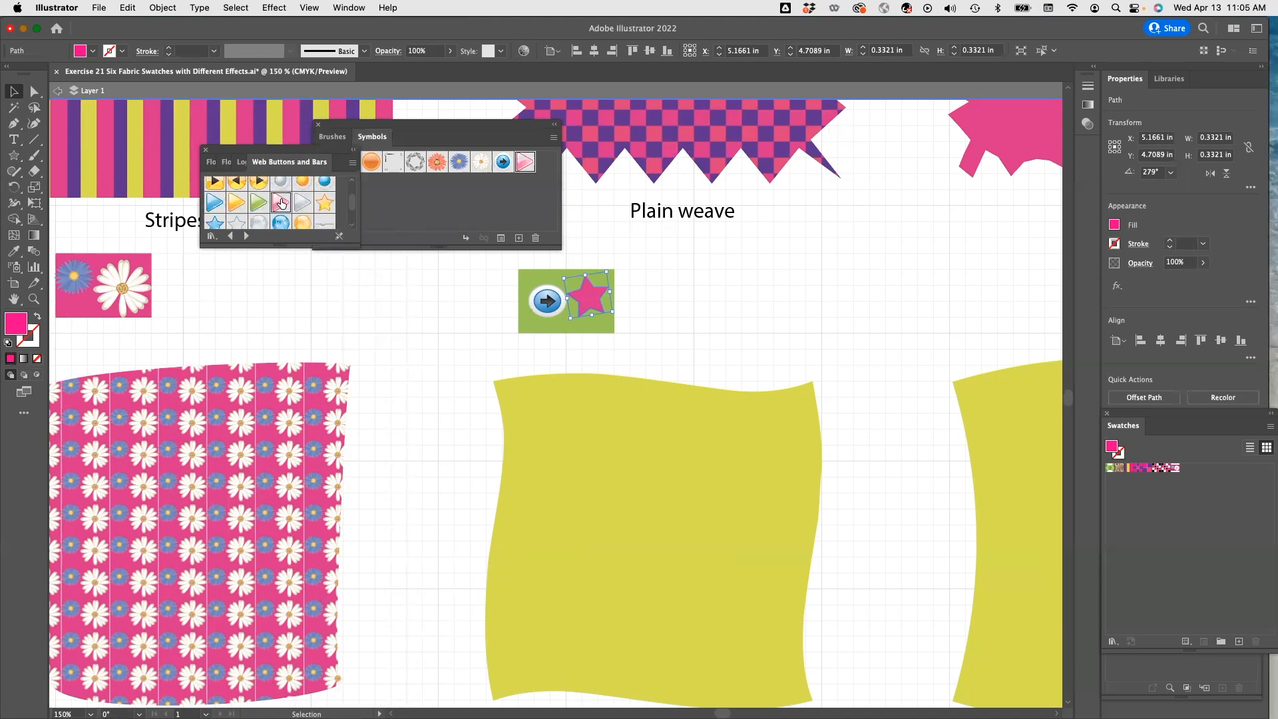
pyautogui.hotkey('shift', 's')
pyautogui.click(536, 325)
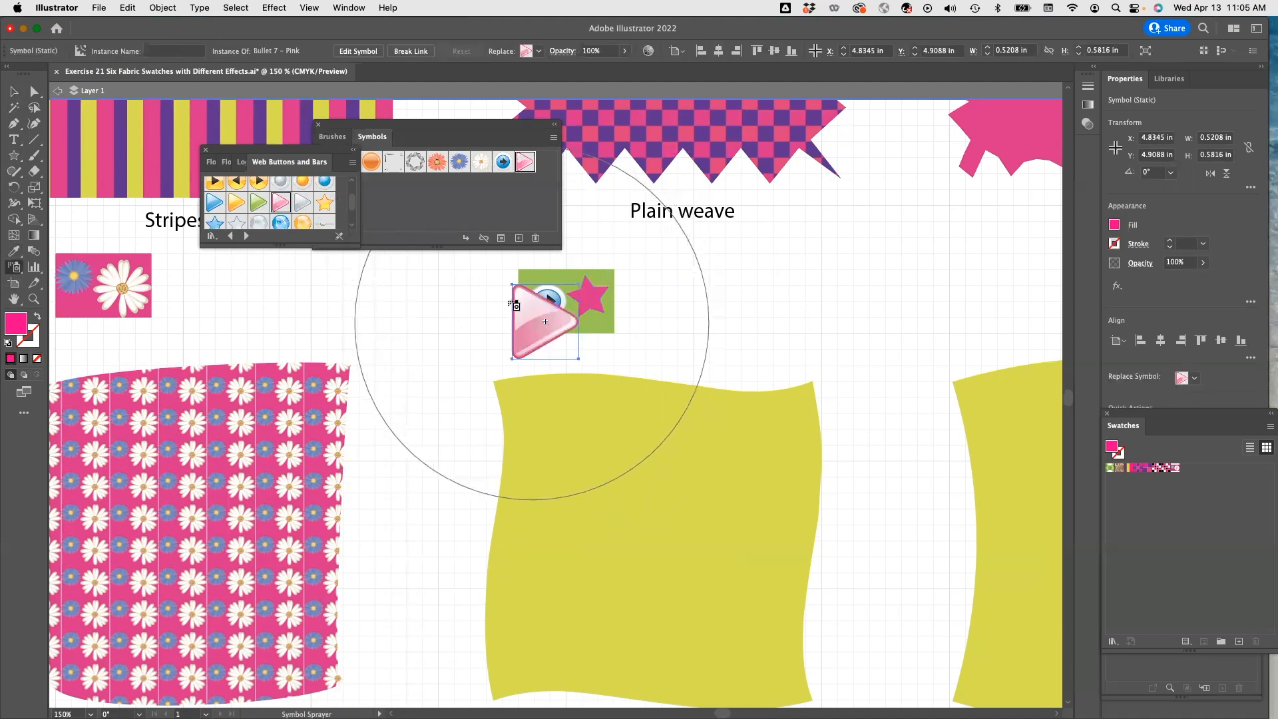
pyautogui.press('v')
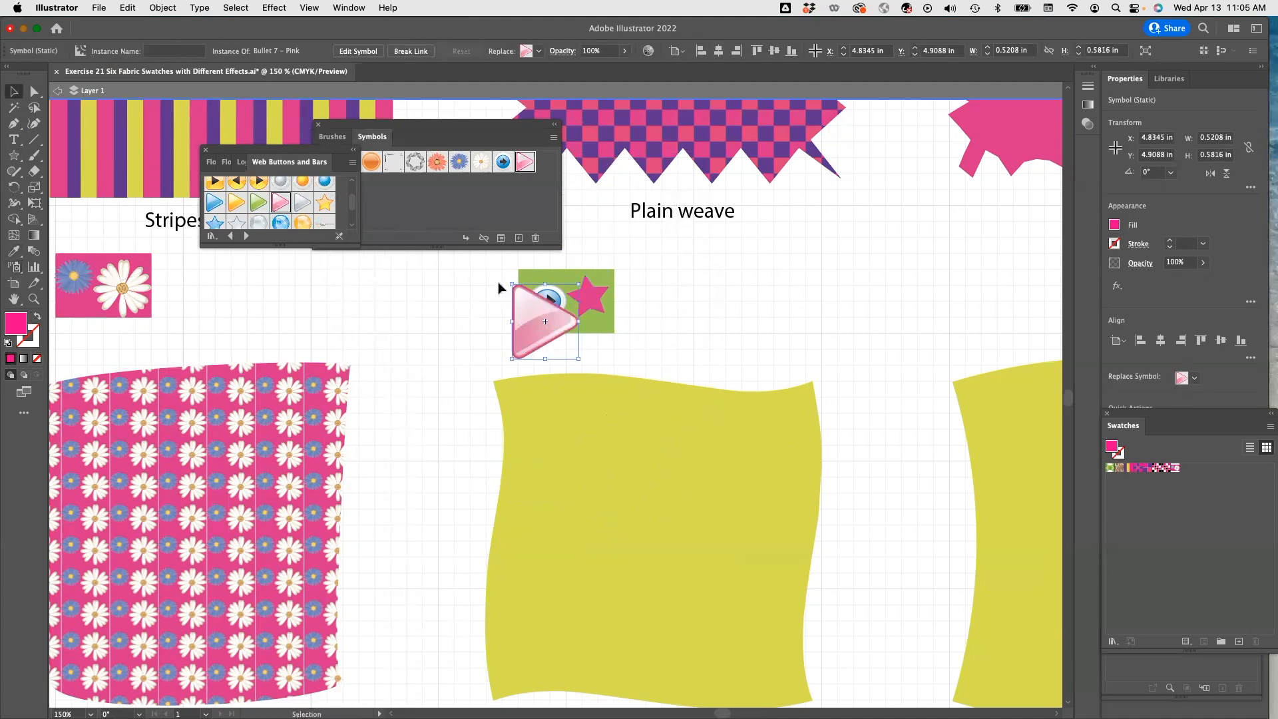
pyautogui.moveTo(512, 284); pyautogui.dragTo(563, 332)
# Spray the Badge 3 – Orange symbol onto the green rectangle and scale it down to about 0.25 in.
pyautogui.scroll(-5, 299, 220)
pyautogui.scroll(-3, 291, 213)
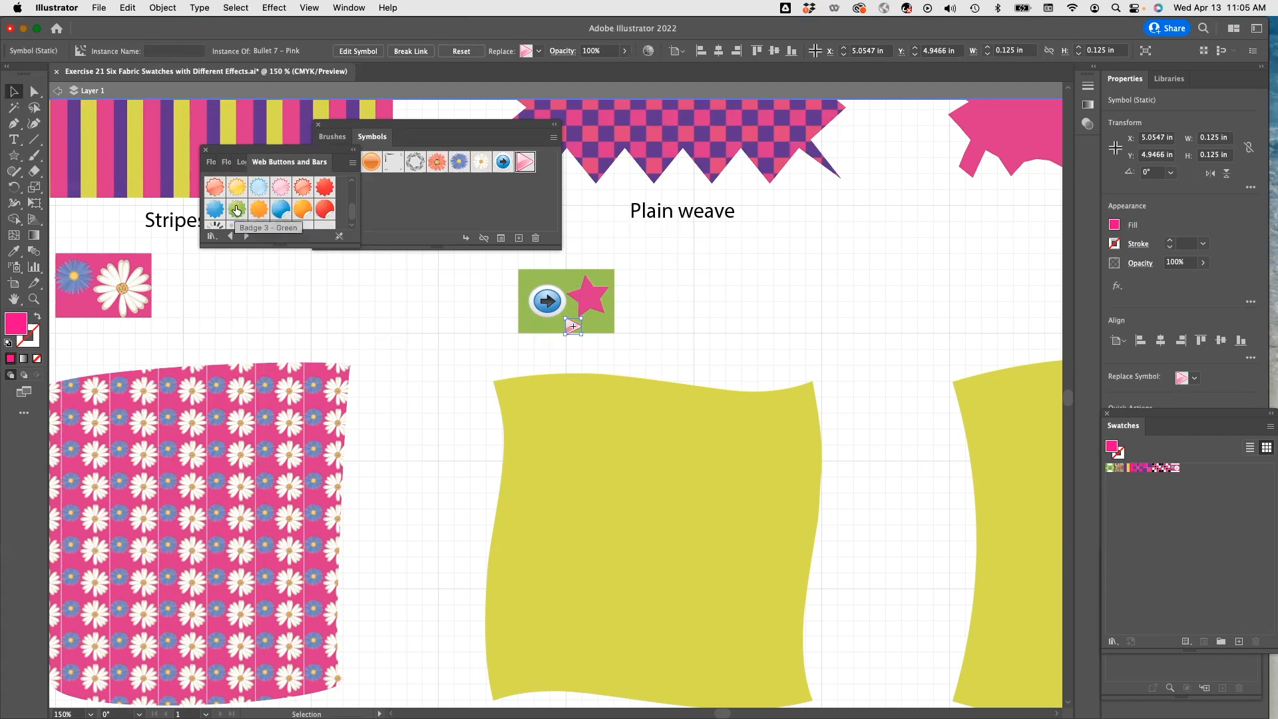
pyautogui.moveTo(256, 212); pyautogui.dragTo(258, 222)
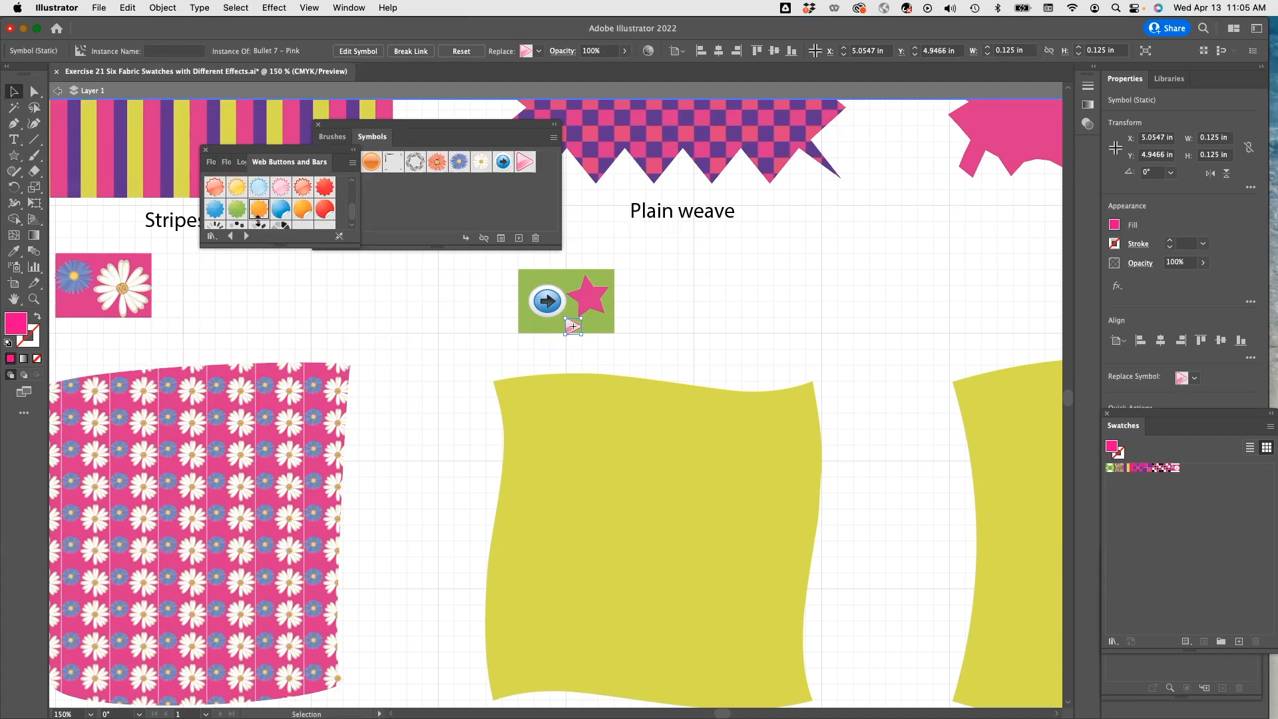
pyautogui.click(13, 266)
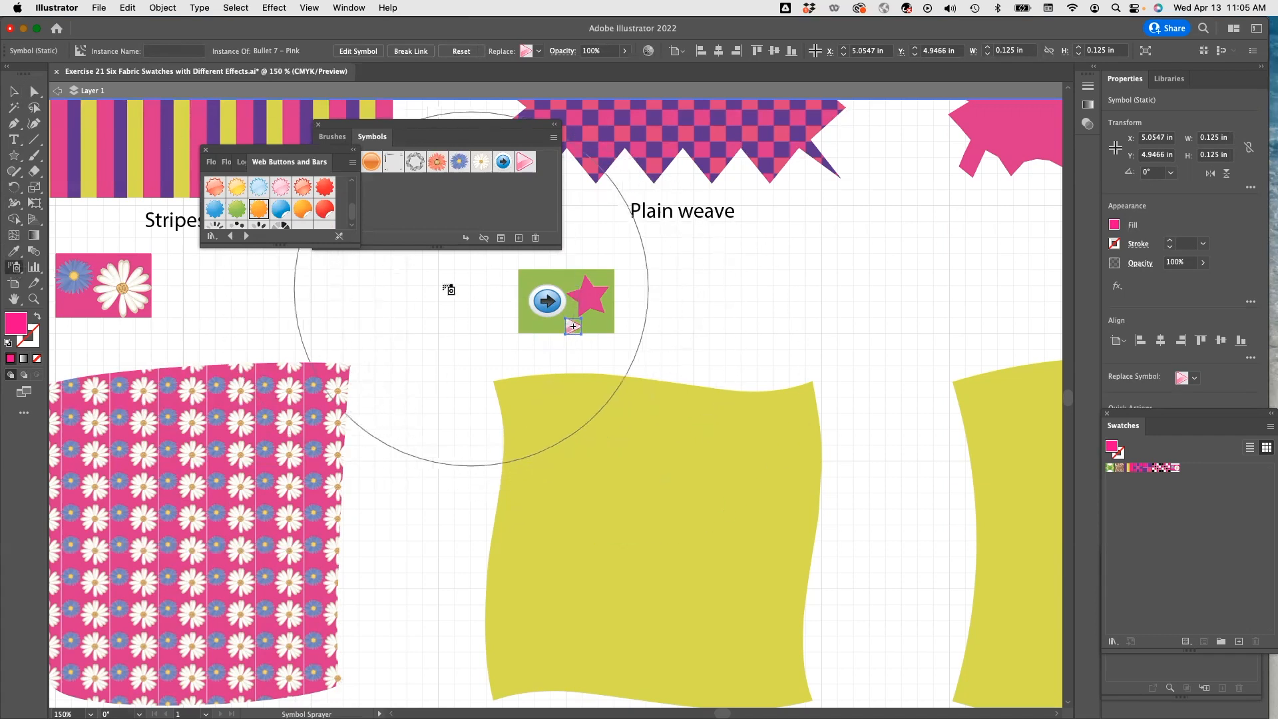
pyautogui.press('v')
pyautogui.click(563, 318)
pyautogui.click(650, 311)
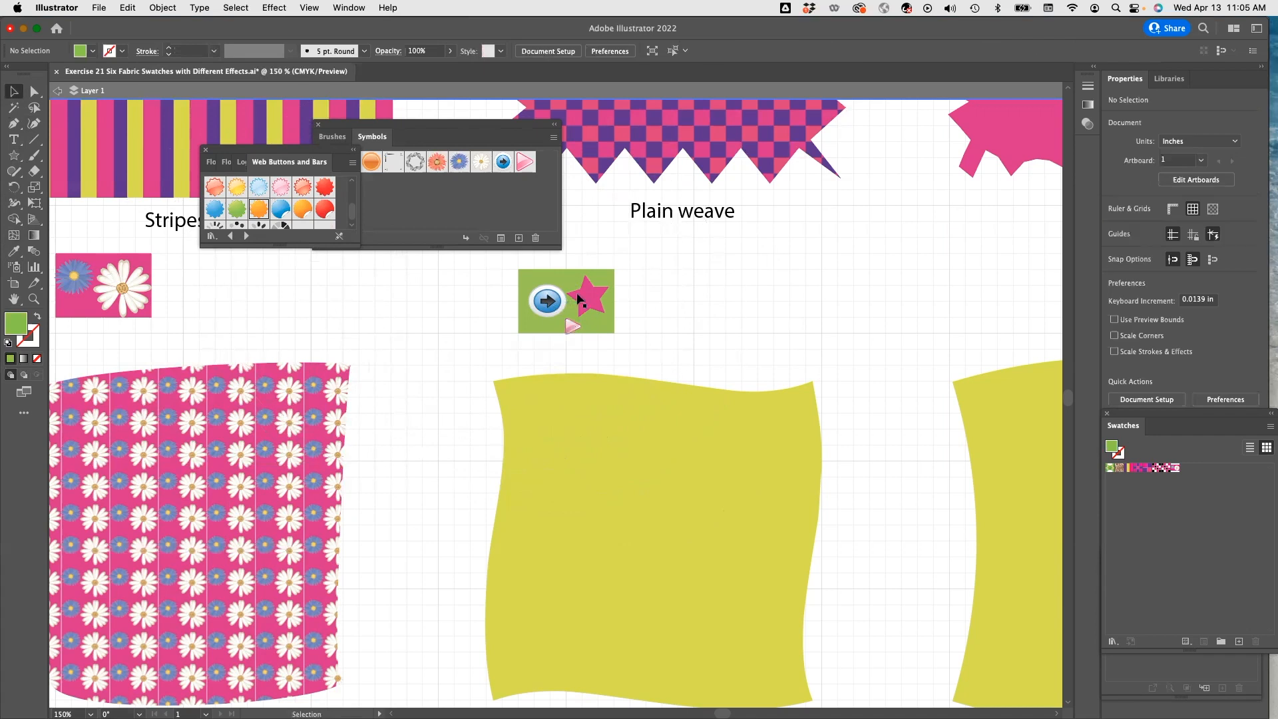
pyautogui.click(14, 267)
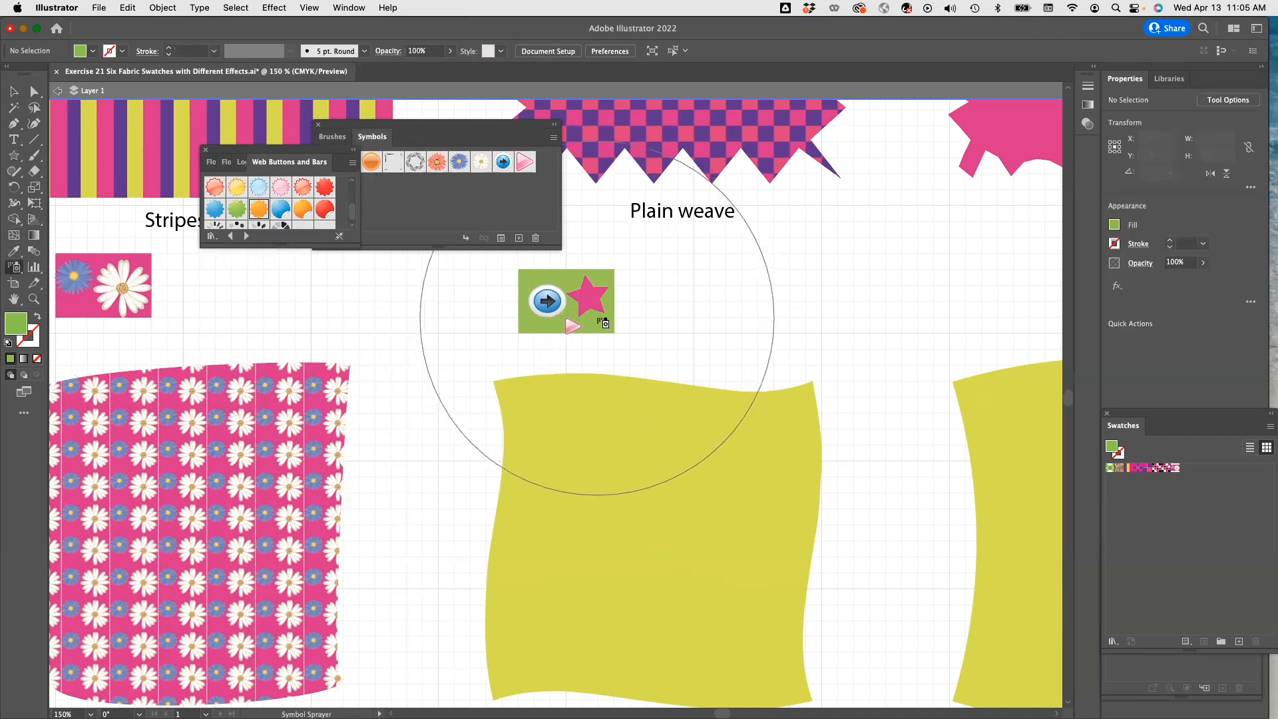
pyautogui.click(597, 321)
pyautogui.press('v')
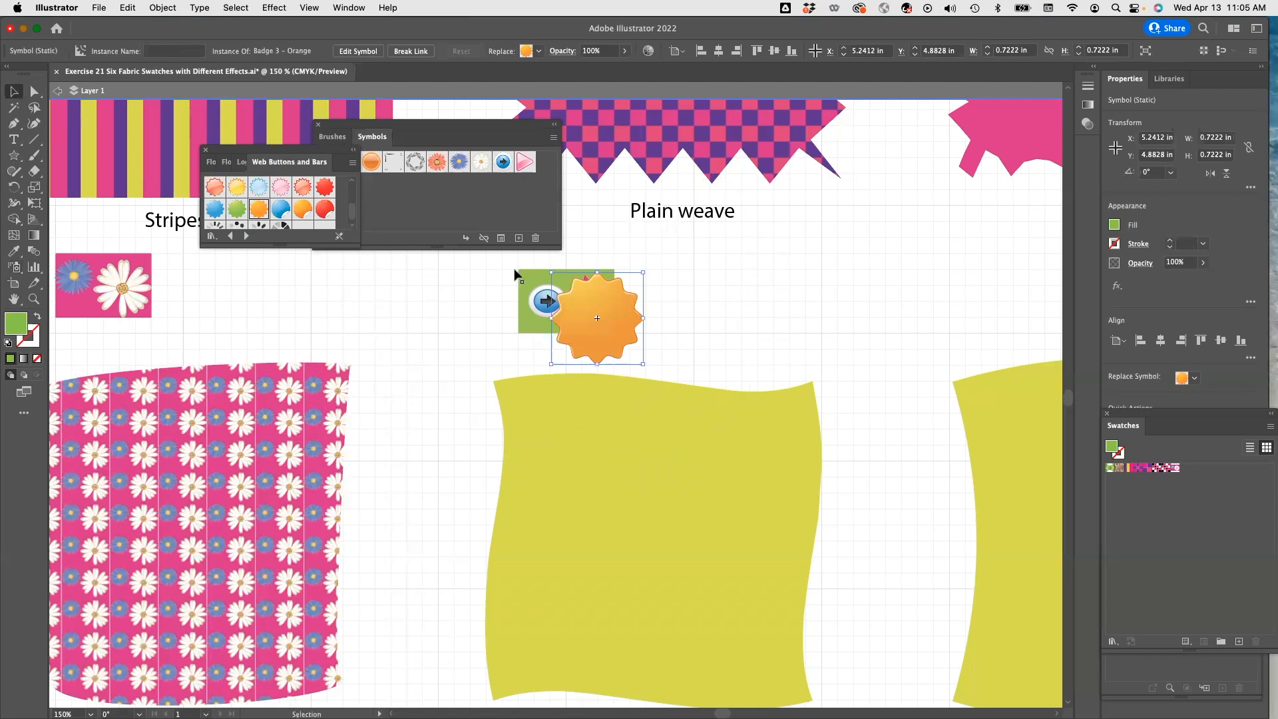
pyautogui.moveTo(640, 362); pyautogui.dragTo(583, 302)
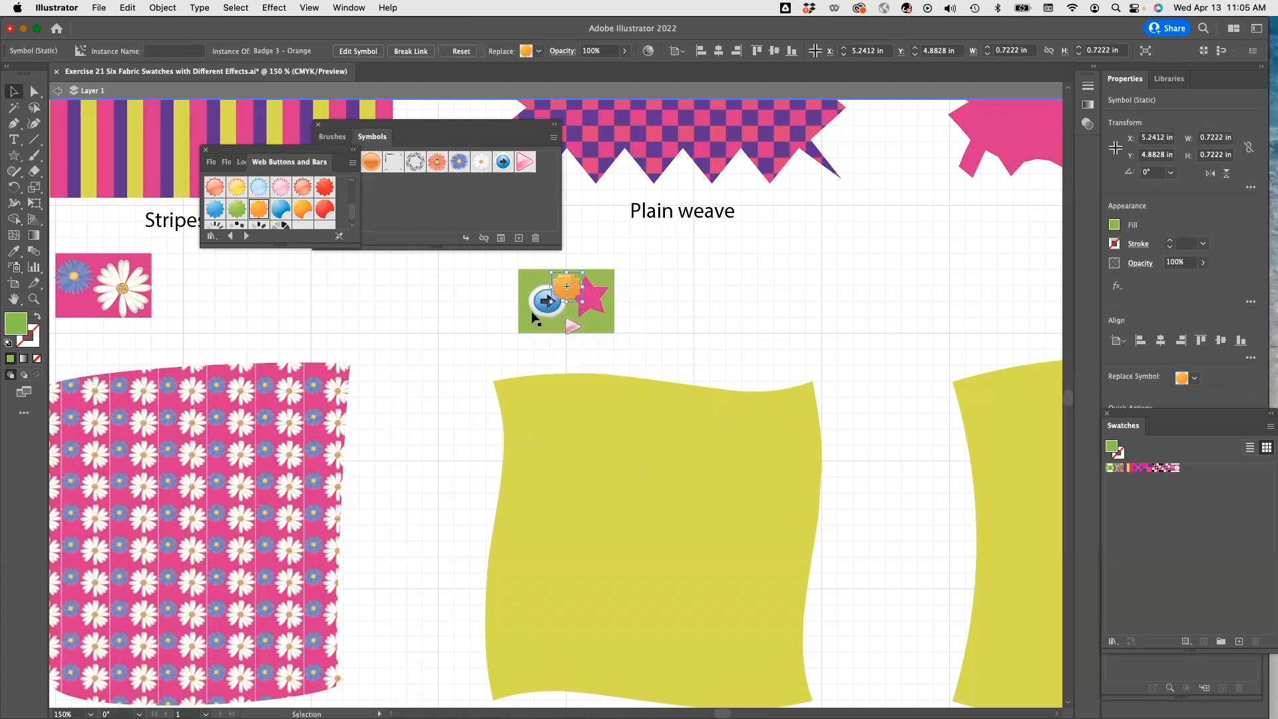
# Delete the blue bullet symbol and reposition the orange badge and pink bullet inside the green rectangle.
pyautogui.click(539, 315)
pyautogui.press('Delete')
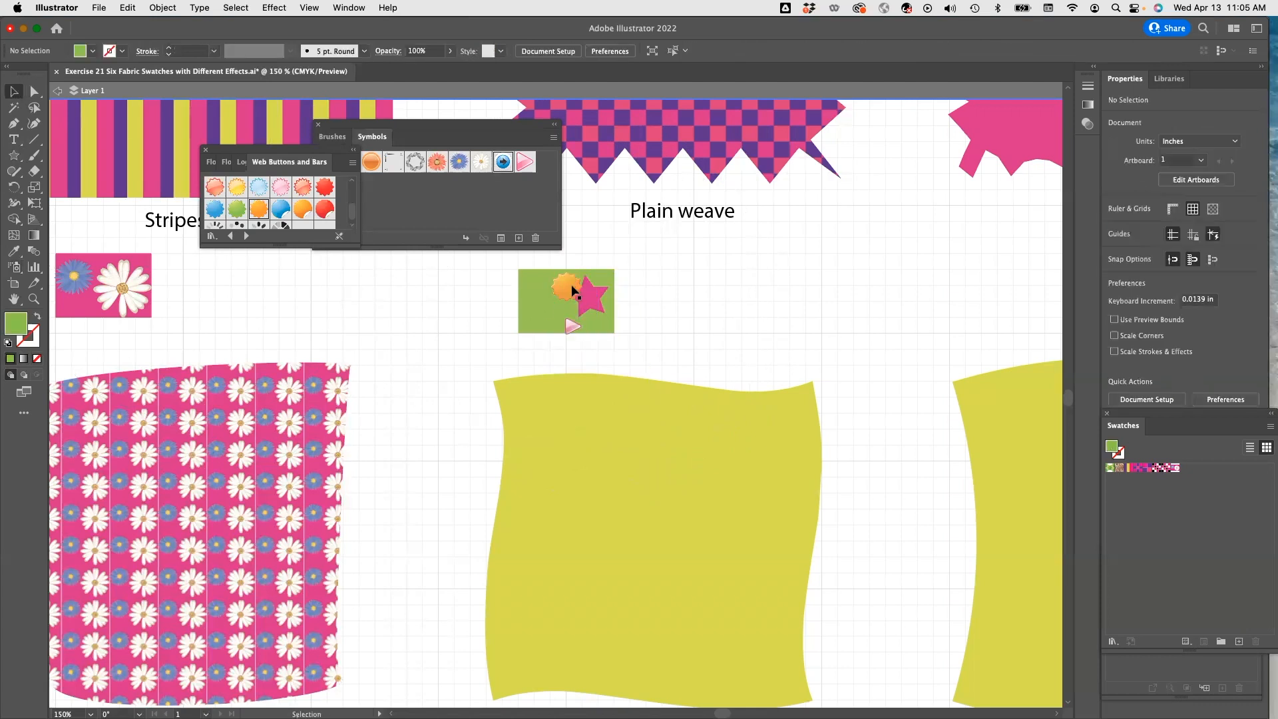
pyautogui.click(536, 286)
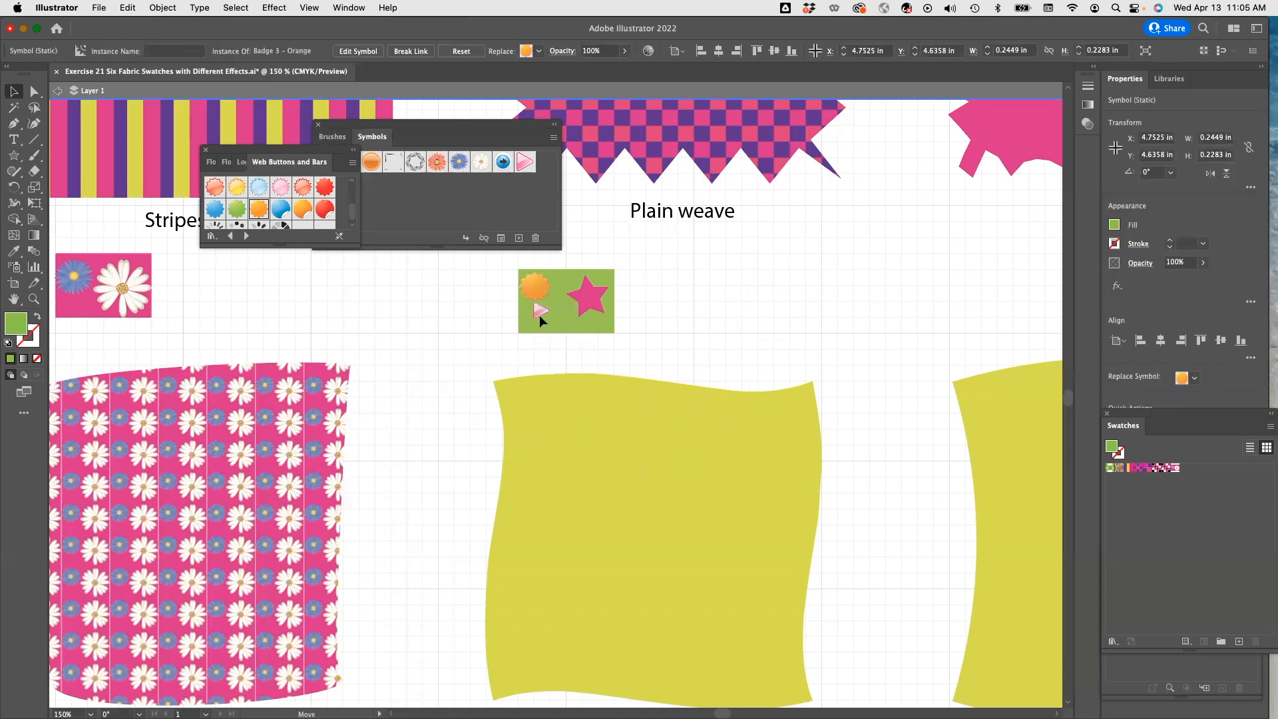
pyautogui.moveTo(521, 318); pyautogui.dragTo(536, 318)
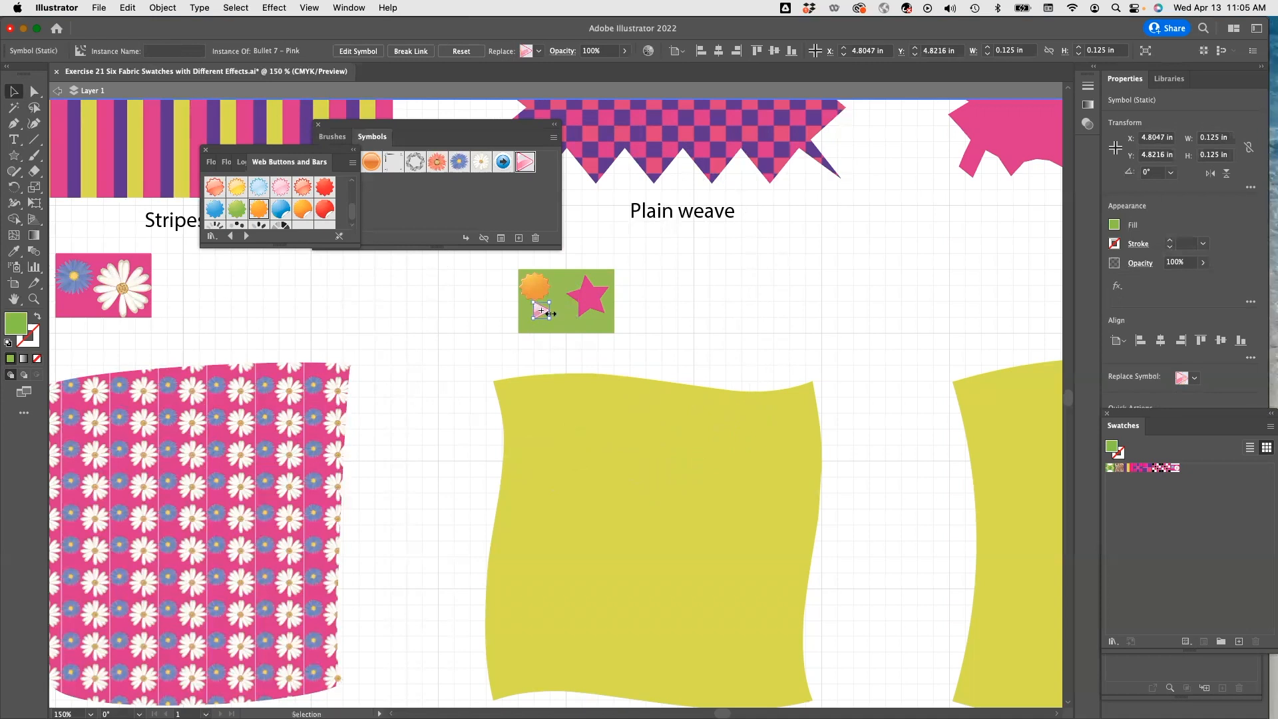
# Resize the green rectangle to about 0.53 by 0.47 in so it tightly fits the symbols.
pyautogui.click(315, 7)
pyautogui.click(363, 625)
pyautogui.moveTo(541, 315)
pyautogui.mouseDown()
pyautogui.moveTo(586, 300)
pyautogui.moveTo(552, 329)
pyautogui.mouseUp()
pyautogui.click(552, 305)
pyautogui.click(604, 308)
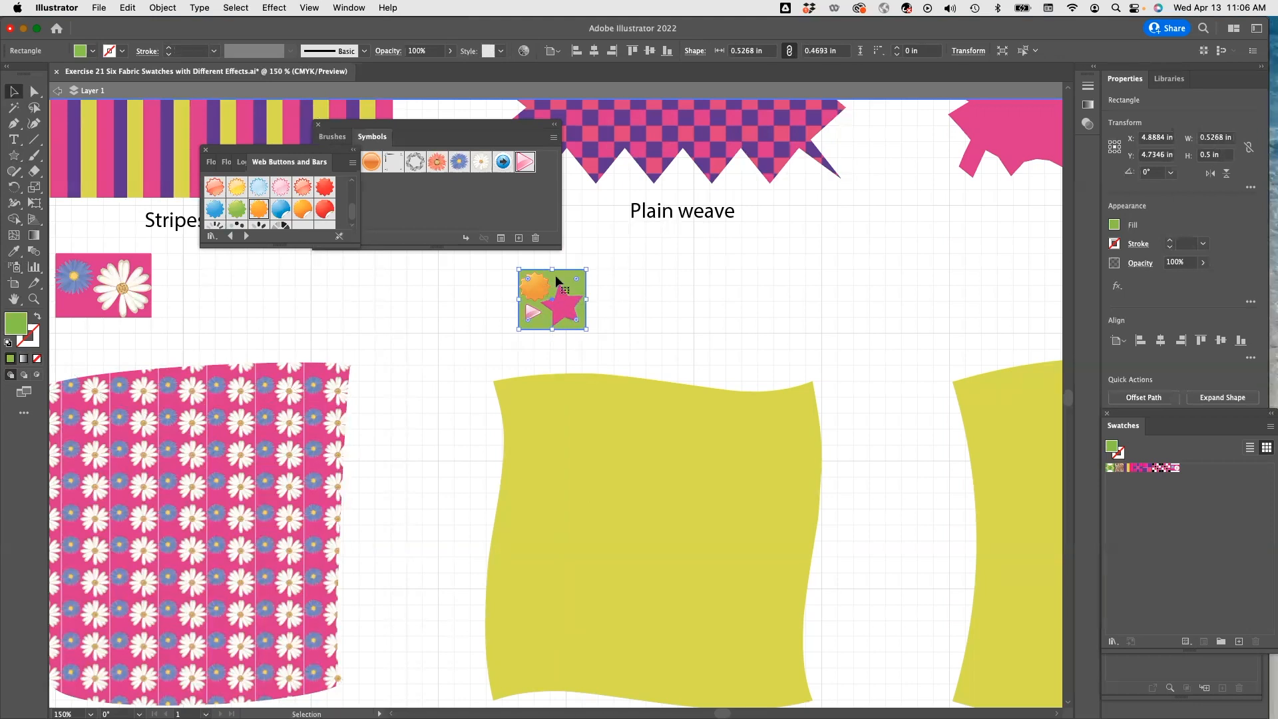
# Select the green rectangle with its star and symbols and group them.
pyautogui.click(542, 287)
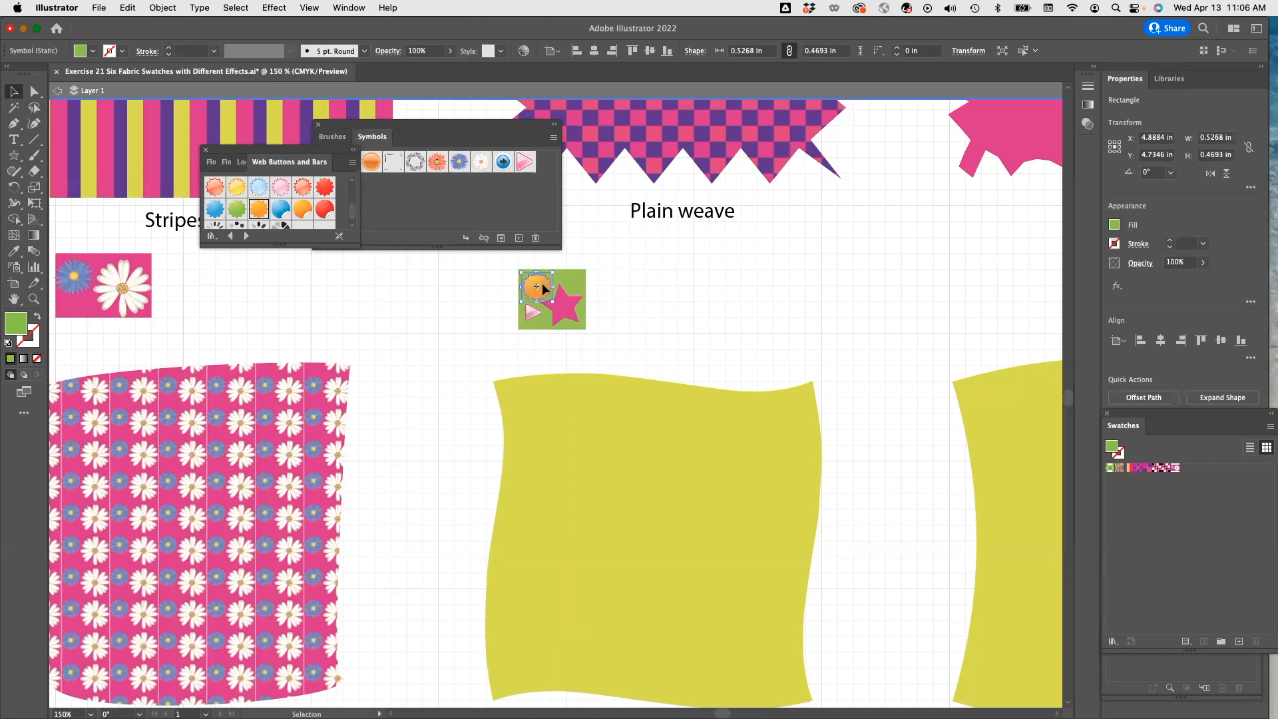
pyautogui.moveTo(502, 265); pyautogui.dragTo(607, 359)
pyautogui.click(163, 8)
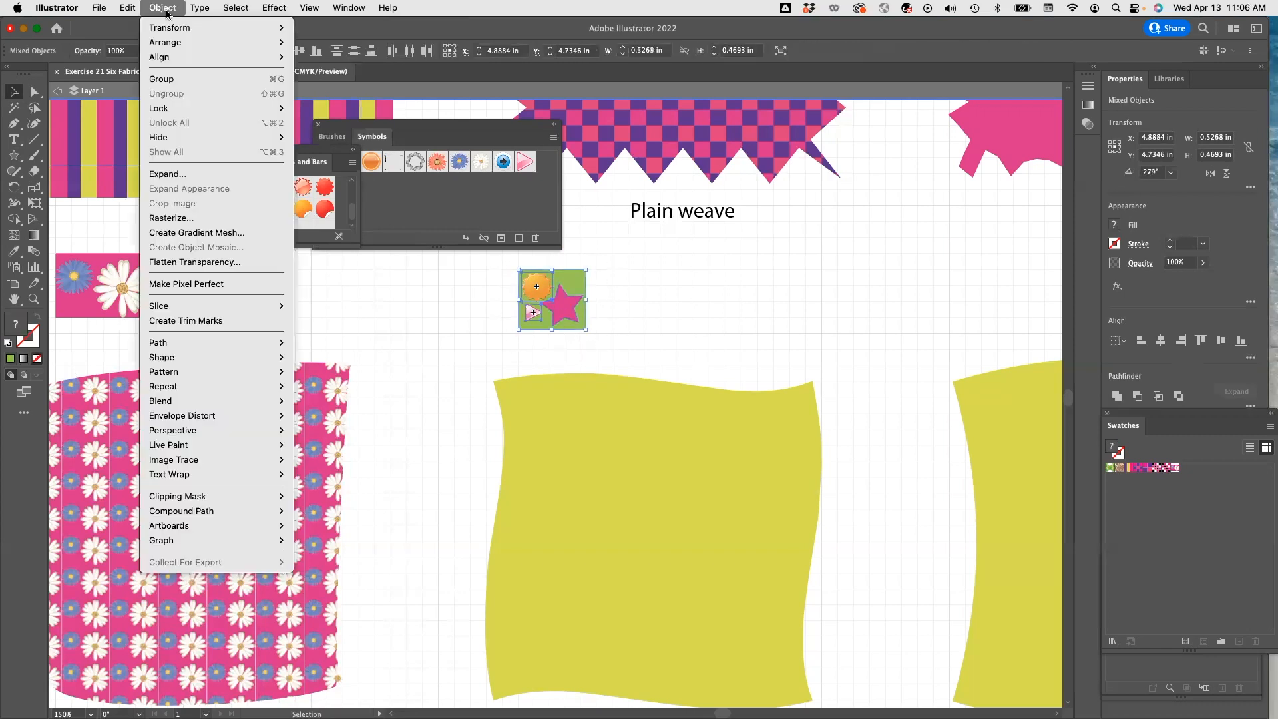
pyautogui.click(163, 79)
# Define the grouped motif as a new pattern swatch and fill the twisted yellow square with it.
pyautogui.click(472, 333)
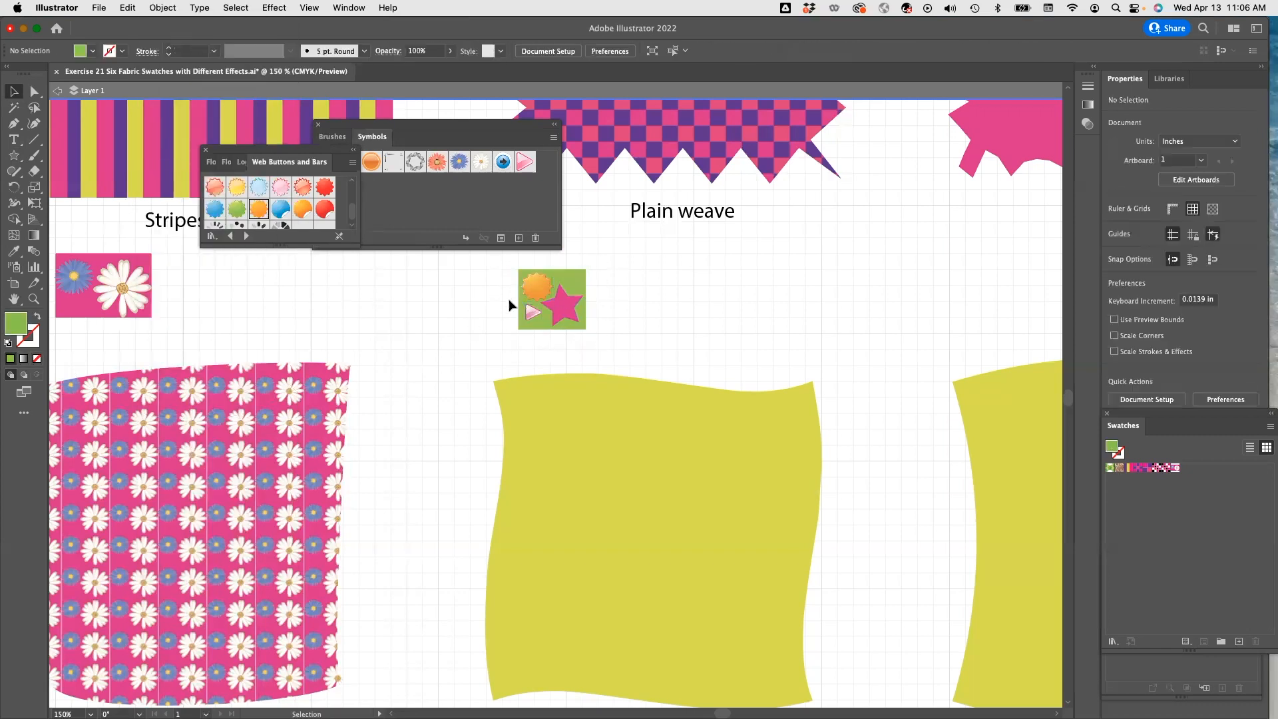
pyautogui.click(540, 300)
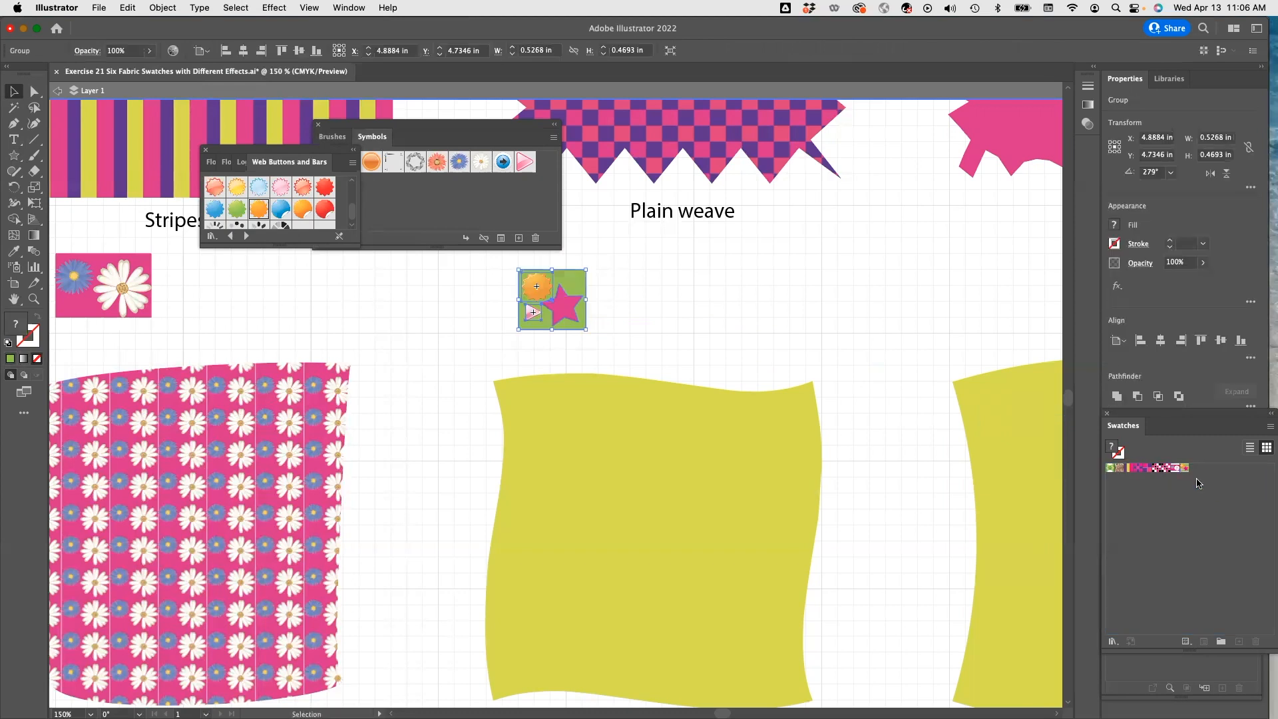
pyautogui.click(573, 475)
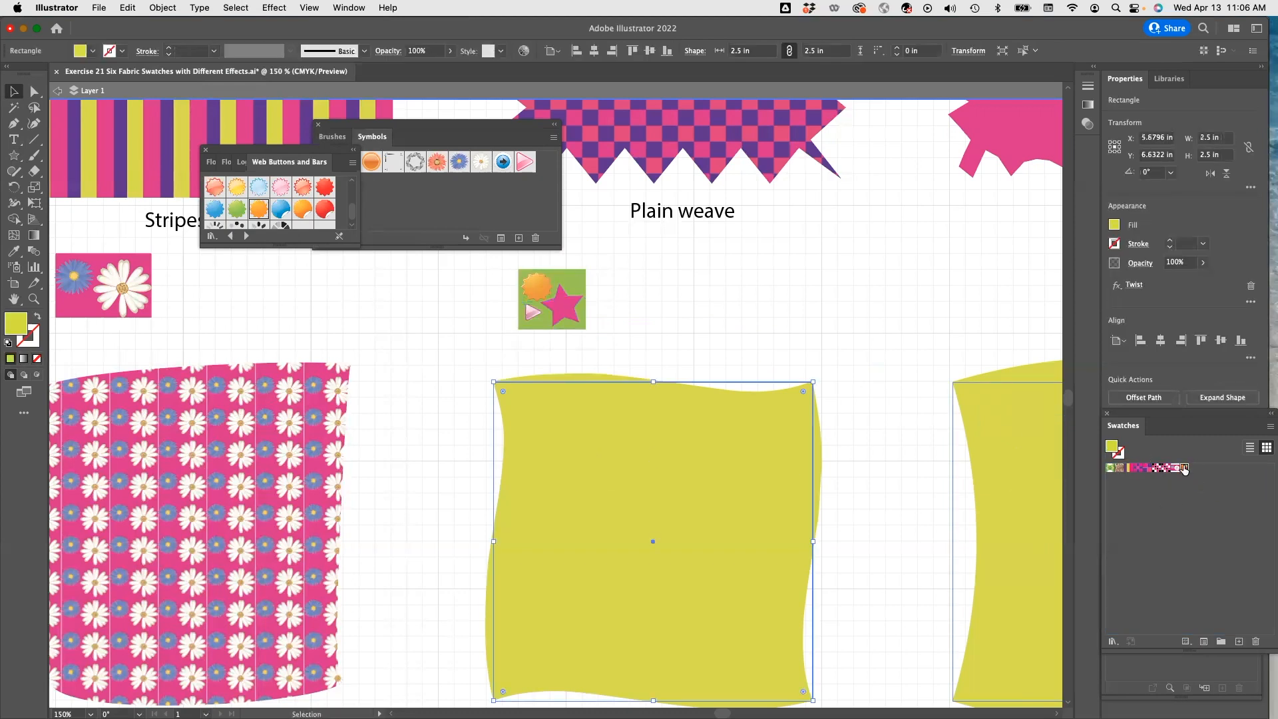
pyautogui.click(1183, 468)
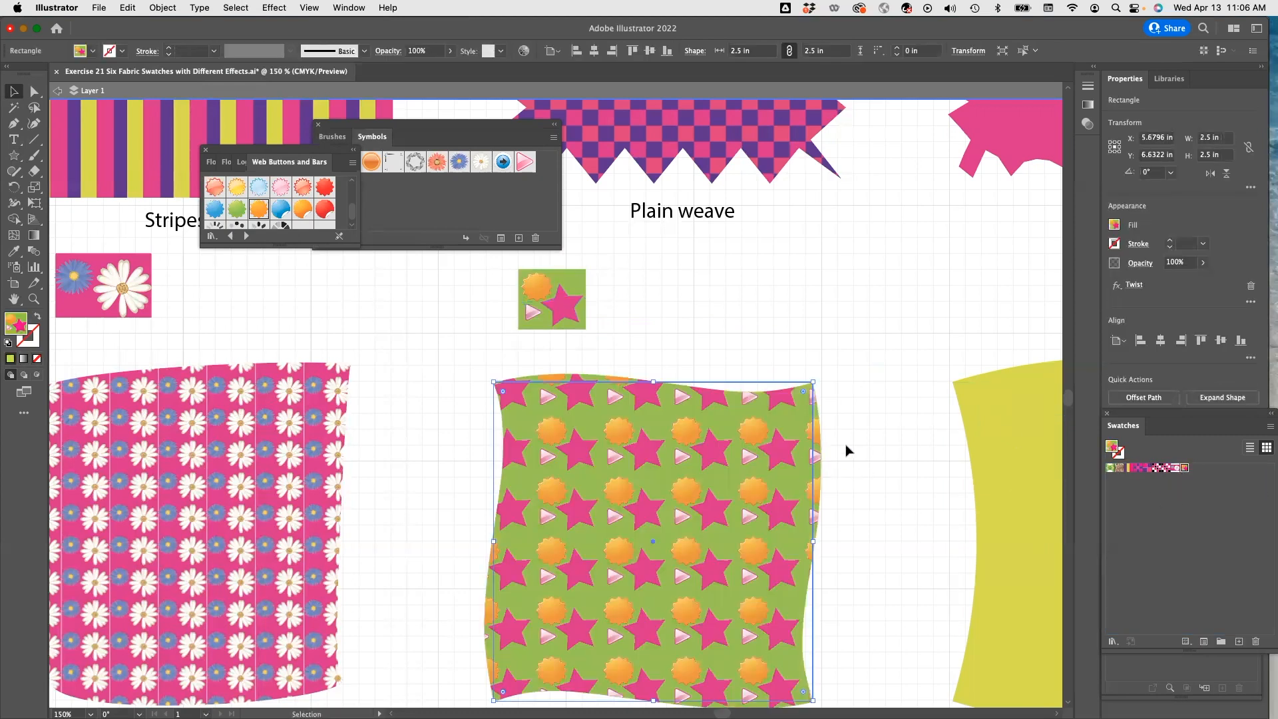
# Close the Web Buttons and Bars library and the Symbols panel.
pyautogui.moveTo(859, 563); pyautogui.dragTo(504, 586)
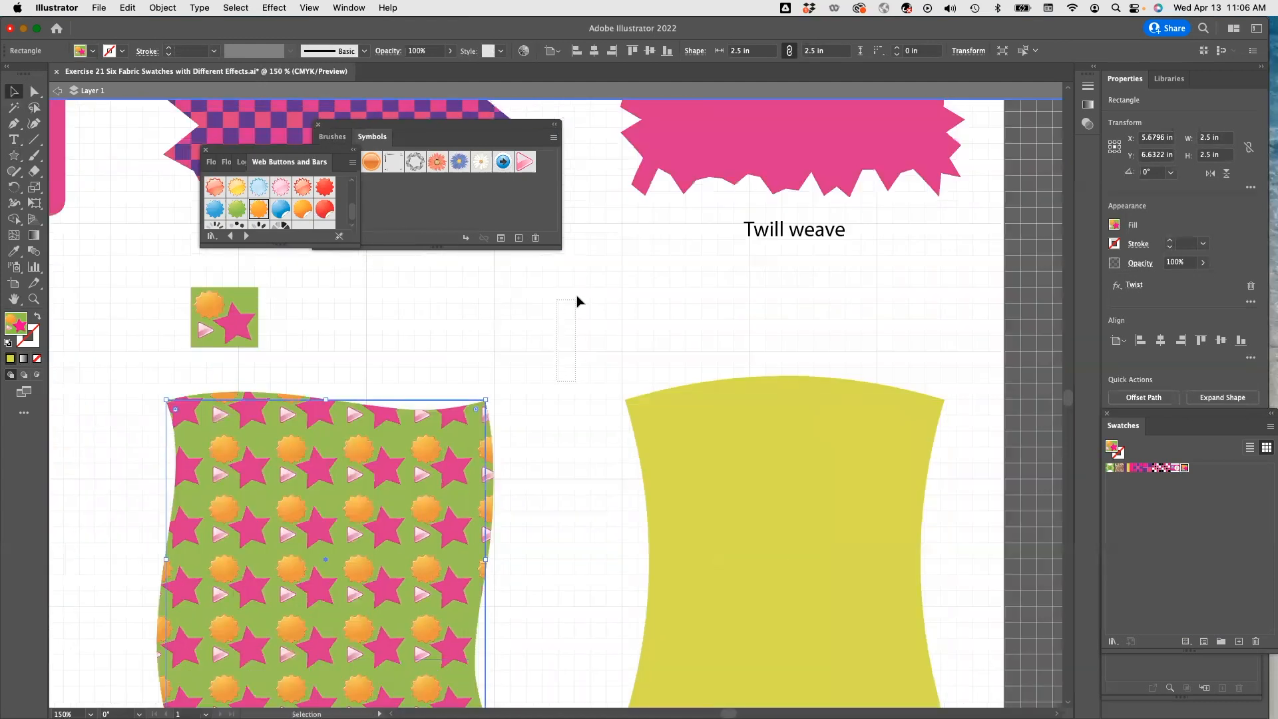
pyautogui.click(551, 427)
pyautogui.moveTo(553, 422)
pyautogui.mouseDown()
pyautogui.moveTo(565, 342)
pyautogui.moveTo(521, 444)
pyautogui.moveTo(533, 425)
pyautogui.mouseUp()
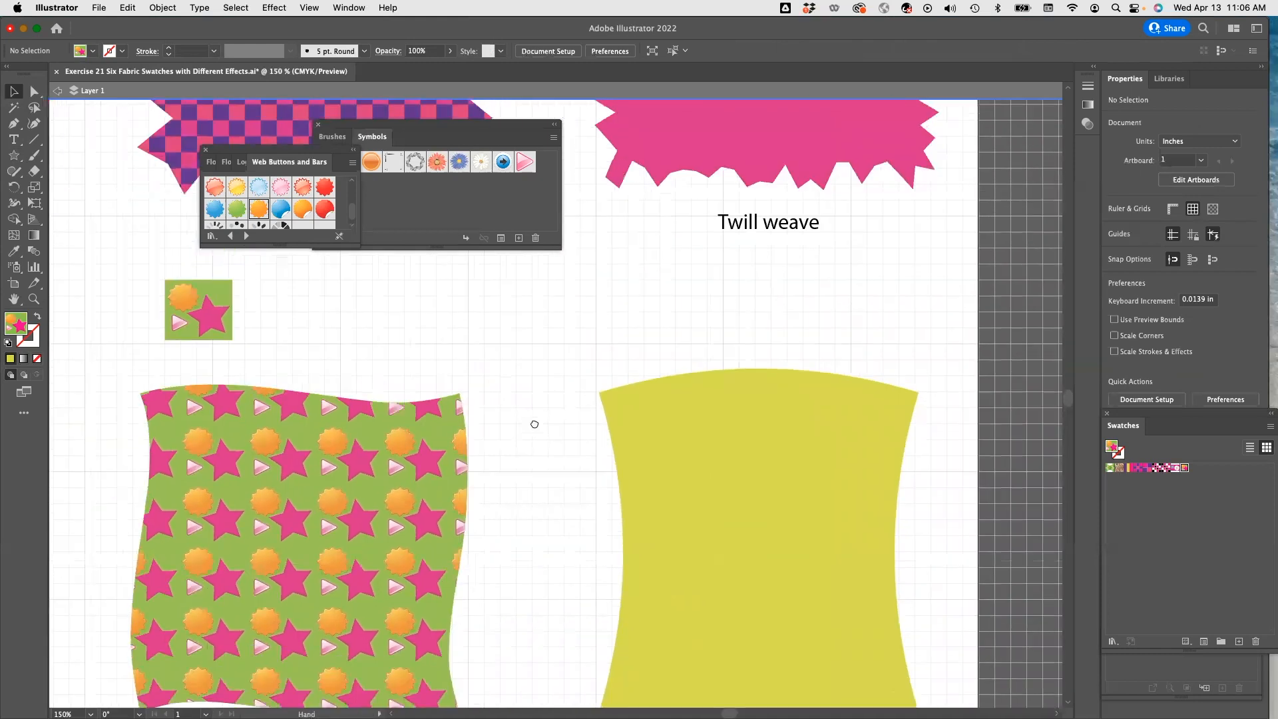
pyautogui.click(204, 153)
pyautogui.click(317, 126)
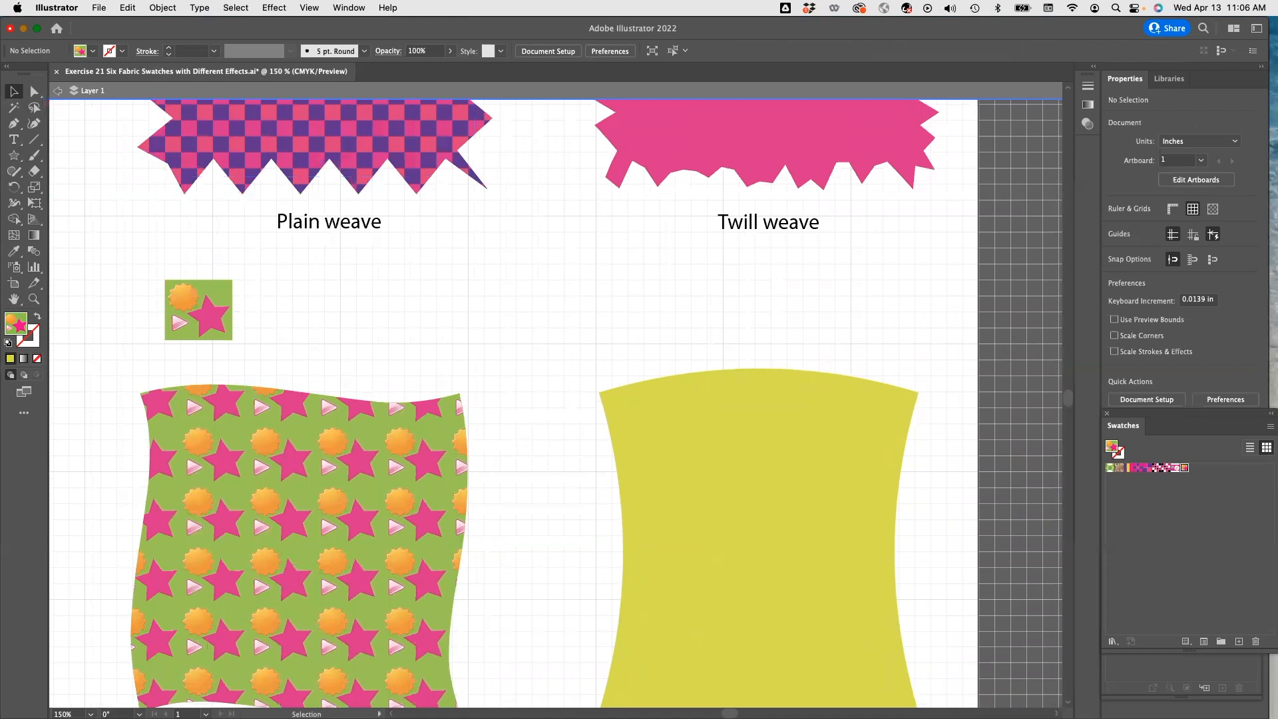
# Draw a small blue rectangle below the Twill weave label as a pattern background.
pyautogui.click(20, 161)
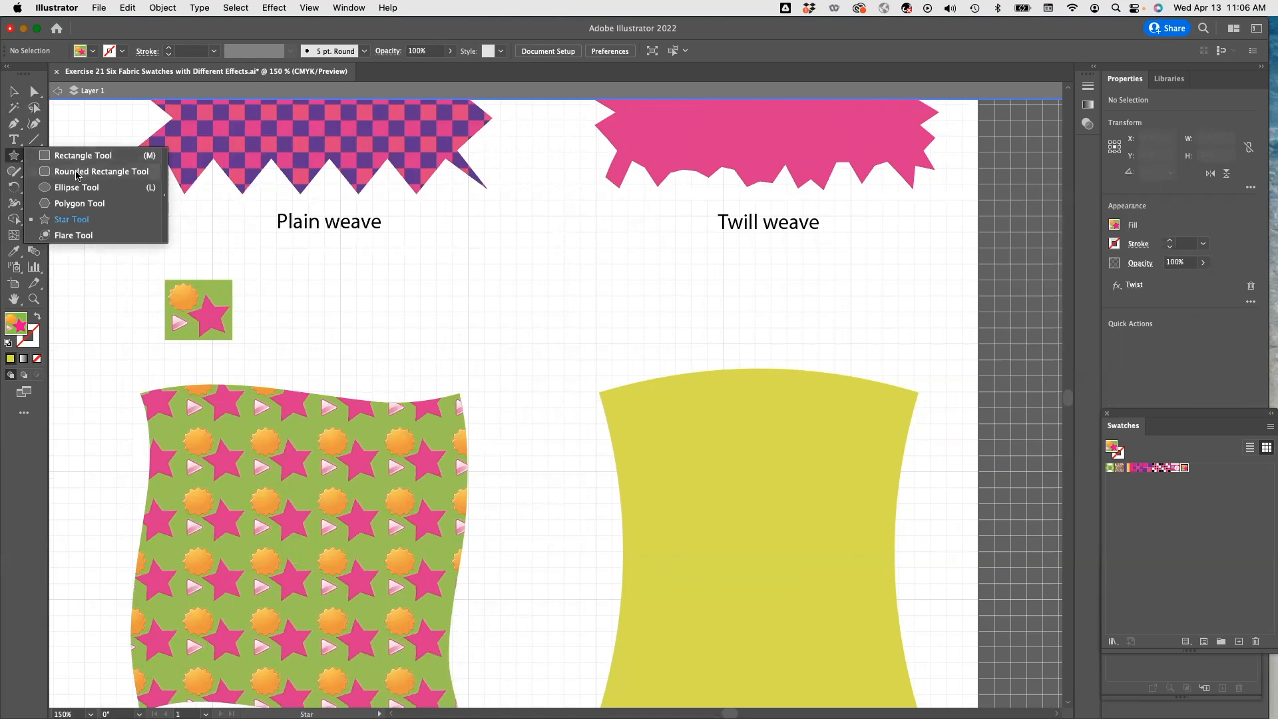
pyautogui.click(77, 158)
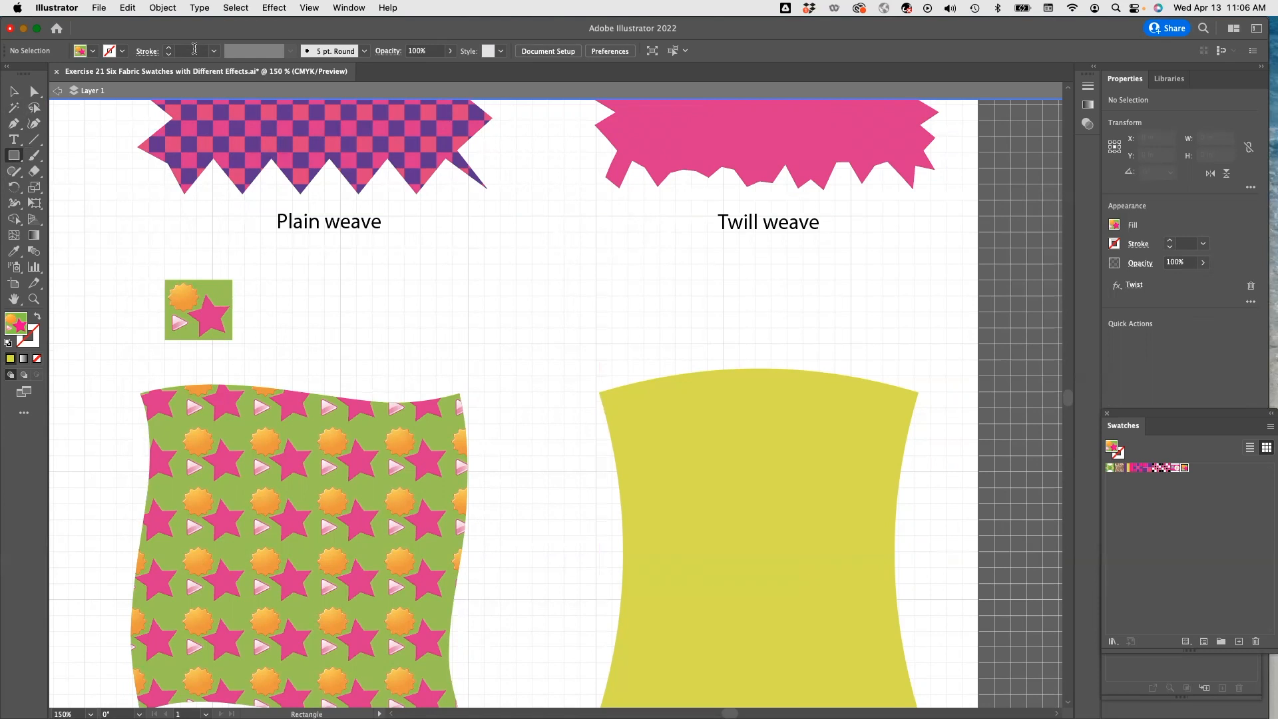
pyautogui.click(92, 51)
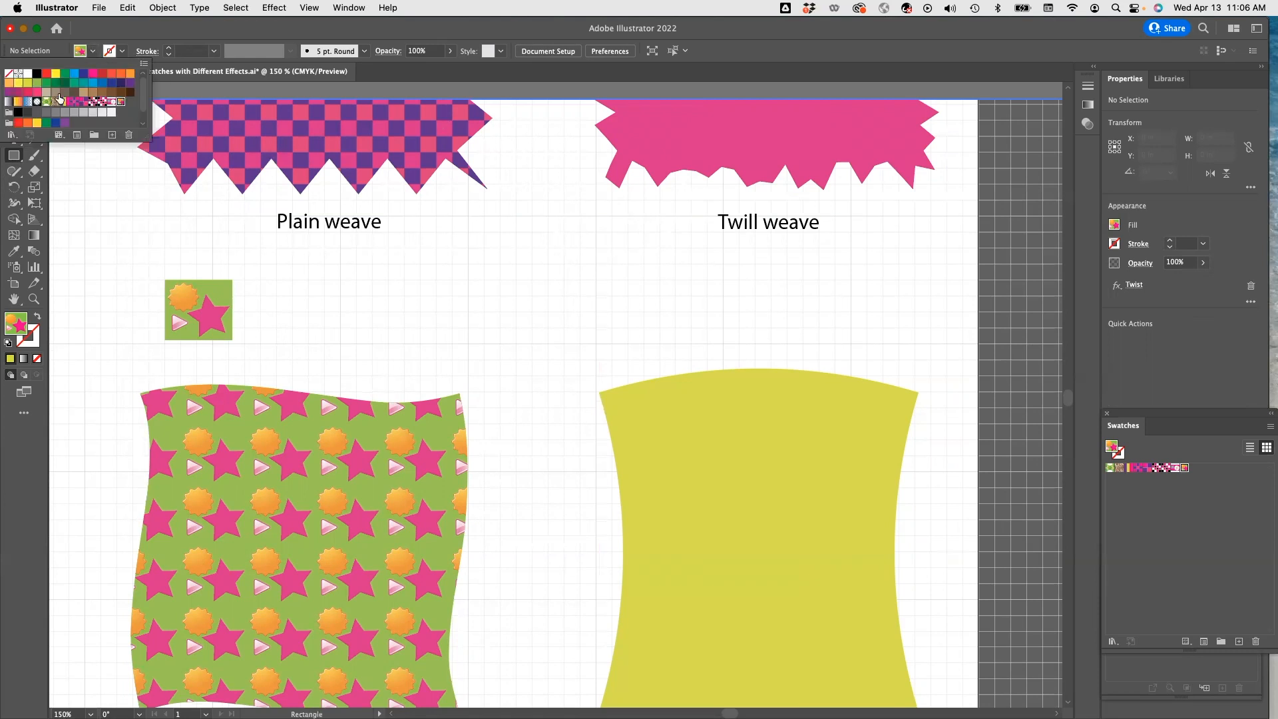
pyautogui.click(72, 78)
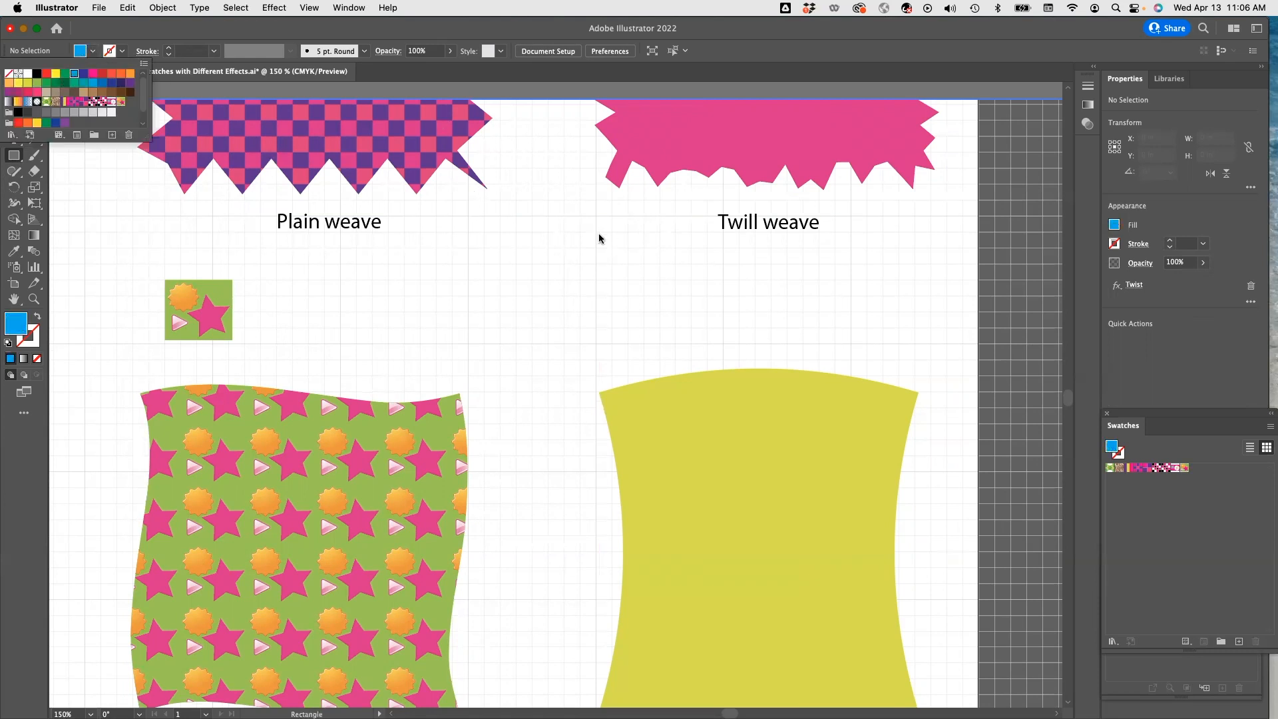
pyautogui.click(596, 271)
pyautogui.moveTo(598, 265); pyautogui.dragTo(706, 329)
pyautogui.press('v')
pyautogui.click(552, 309)
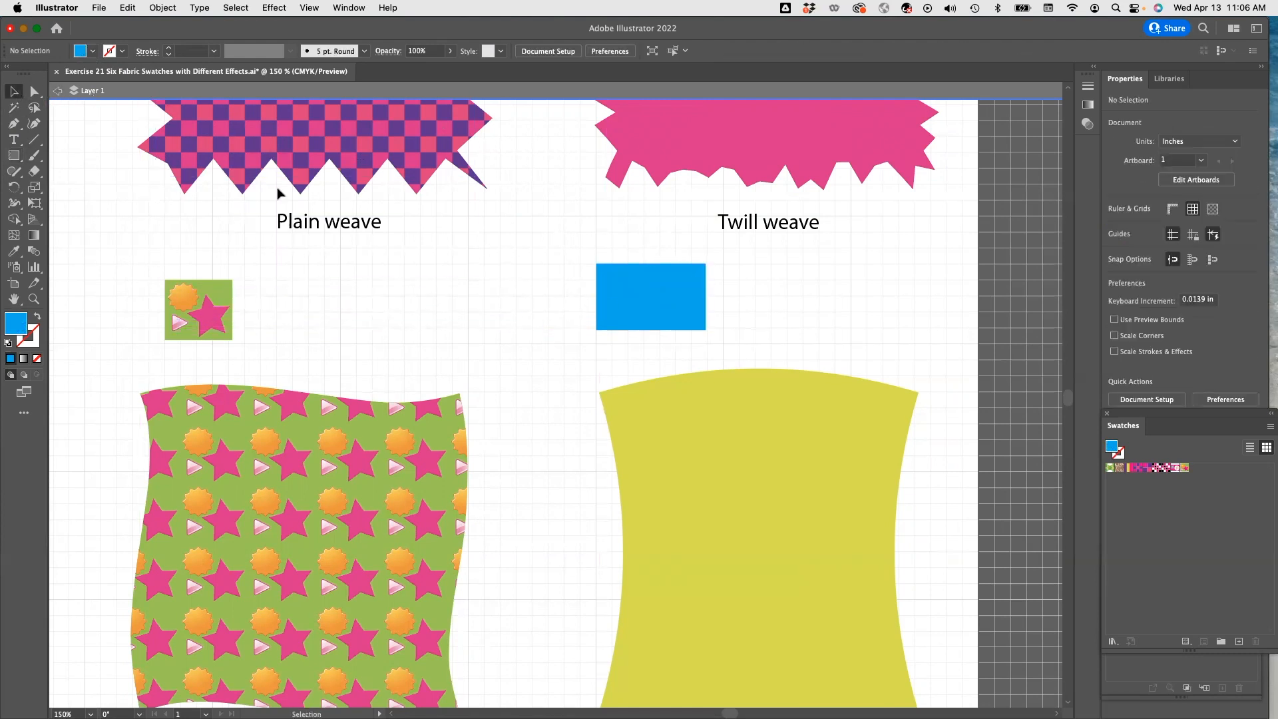
# Draw a small magenta hexagon with a 4 pt green stroke inside the blue rectangle using the Polygon tool.
pyautogui.click(14, 157)
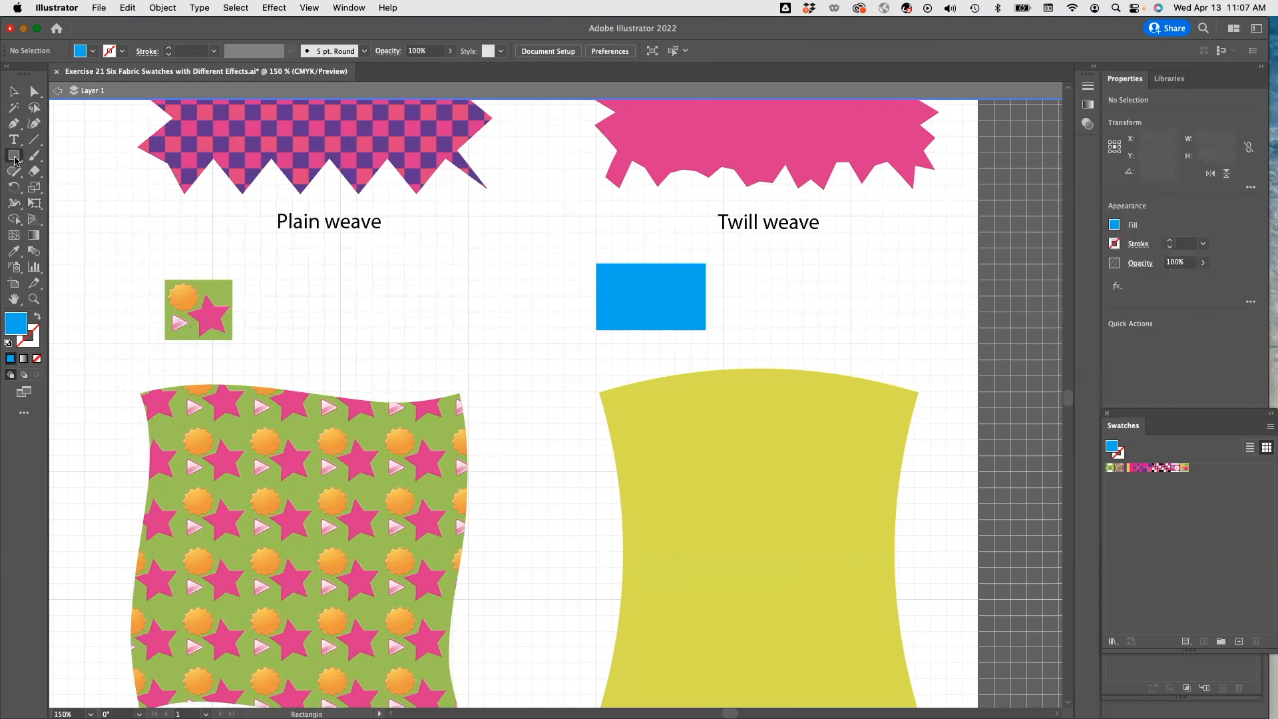
pyautogui.click(74, 203)
pyautogui.click(30, 344)
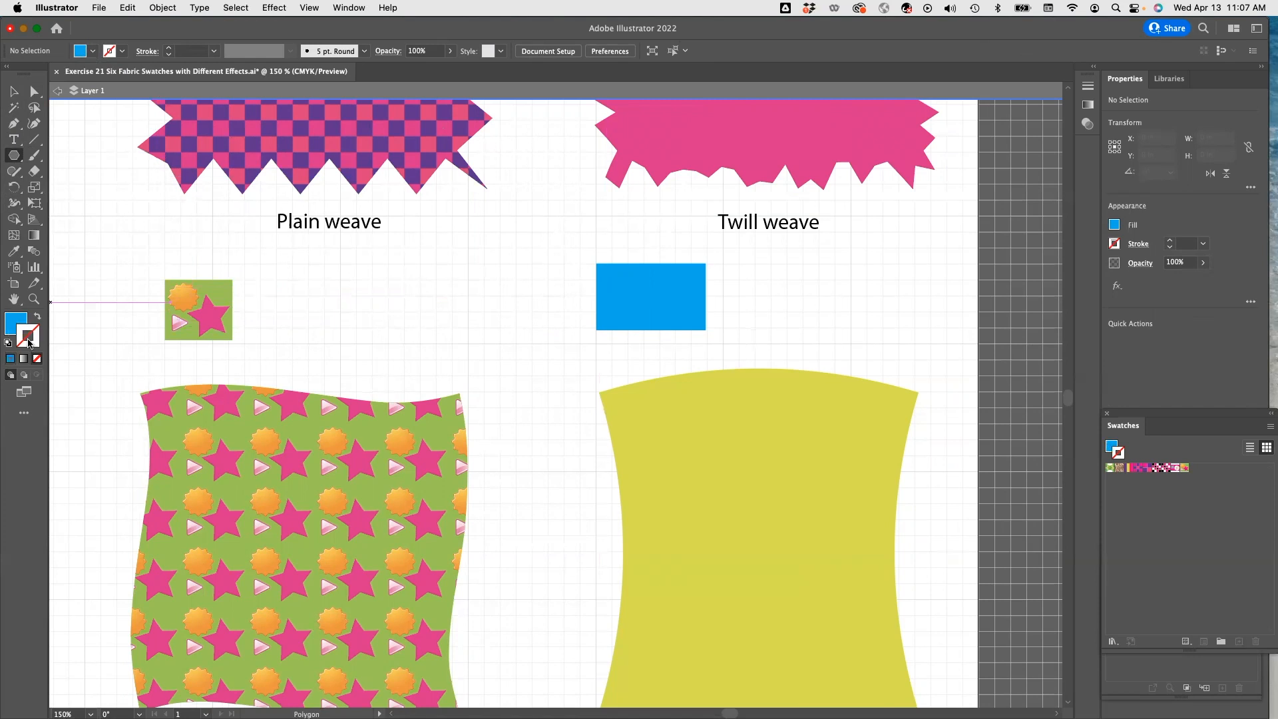
pyautogui.click(7, 321)
pyautogui.click(94, 53)
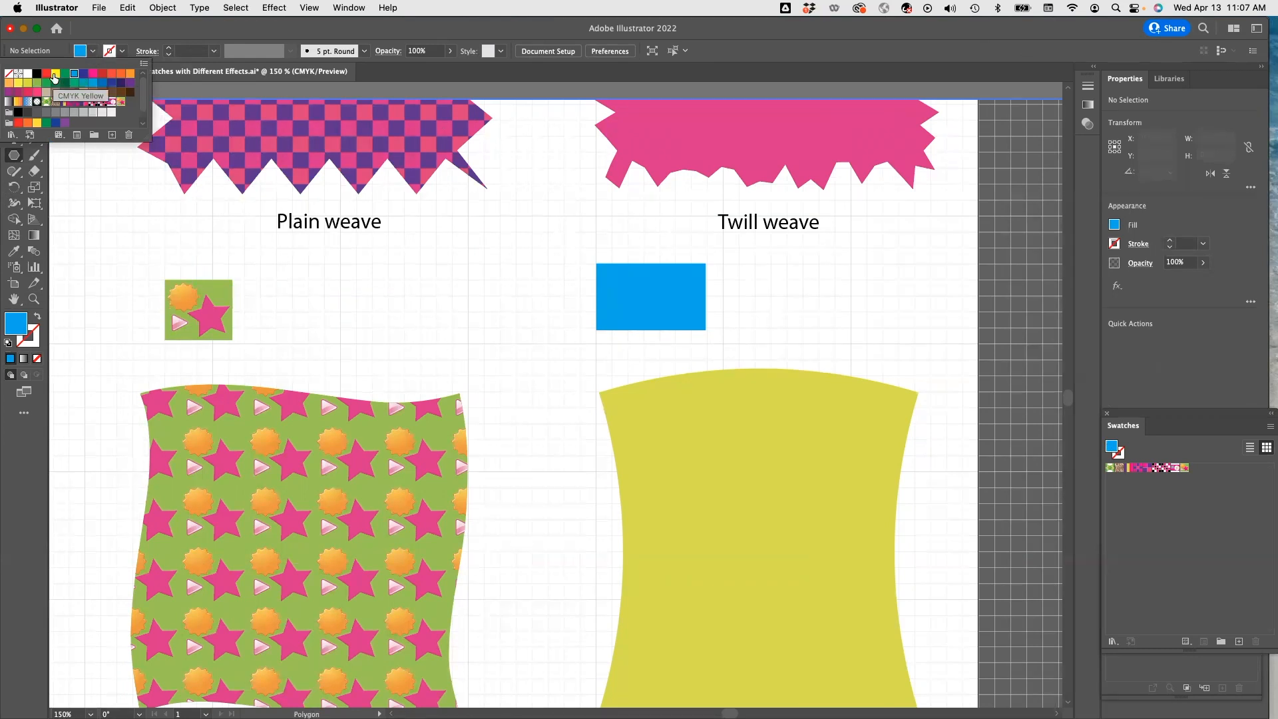
pyautogui.click(93, 73)
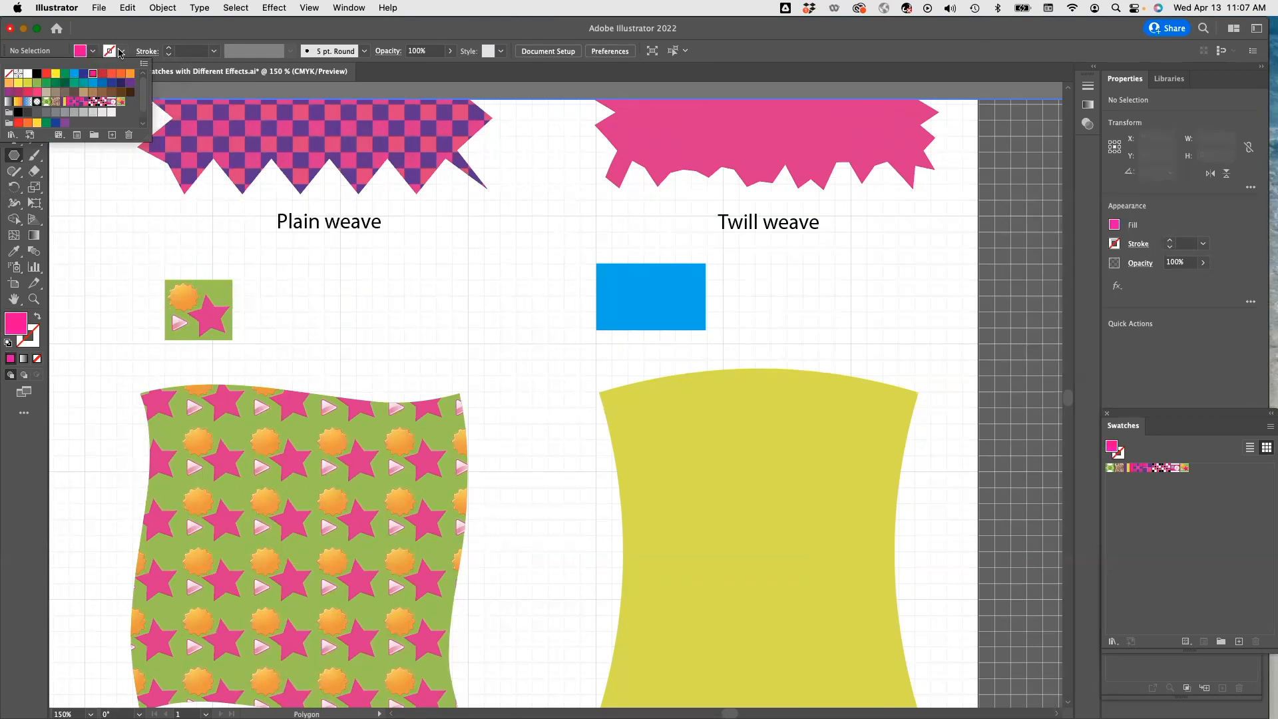
pyautogui.click(120, 53)
pyautogui.click(121, 53)
pyautogui.click(38, 82)
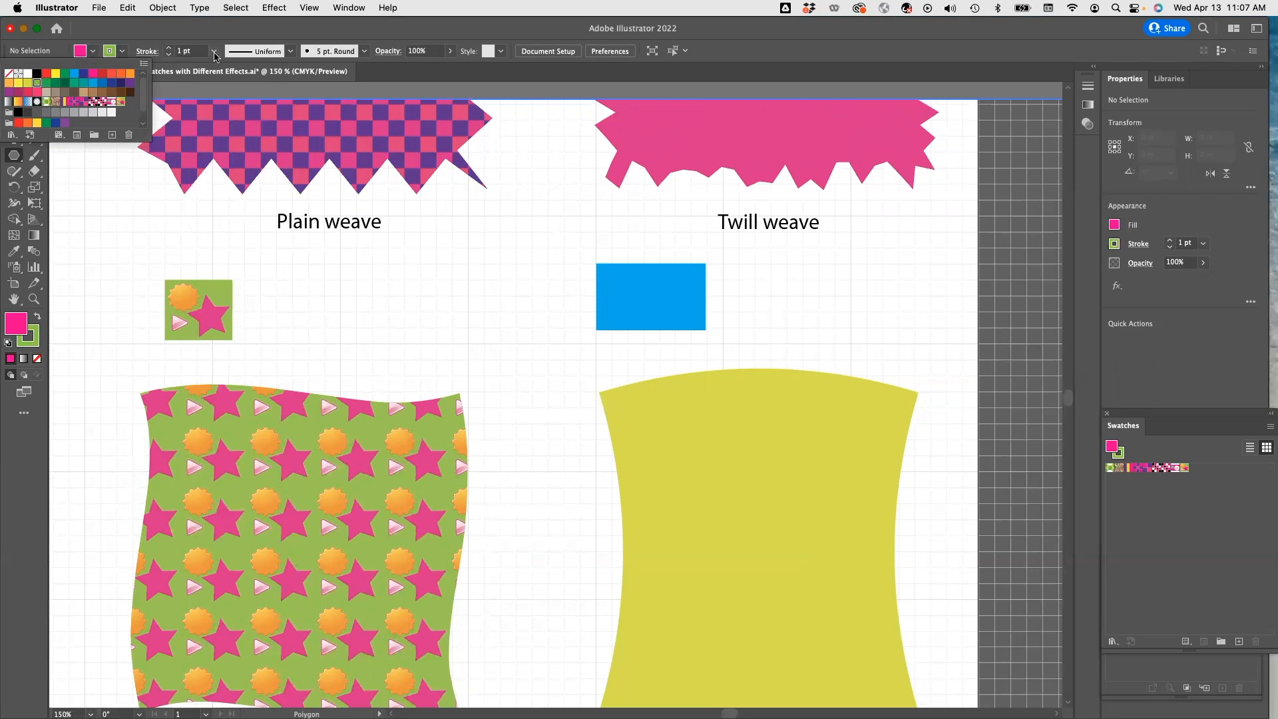
pyautogui.click(215, 52)
pyautogui.click(214, 52)
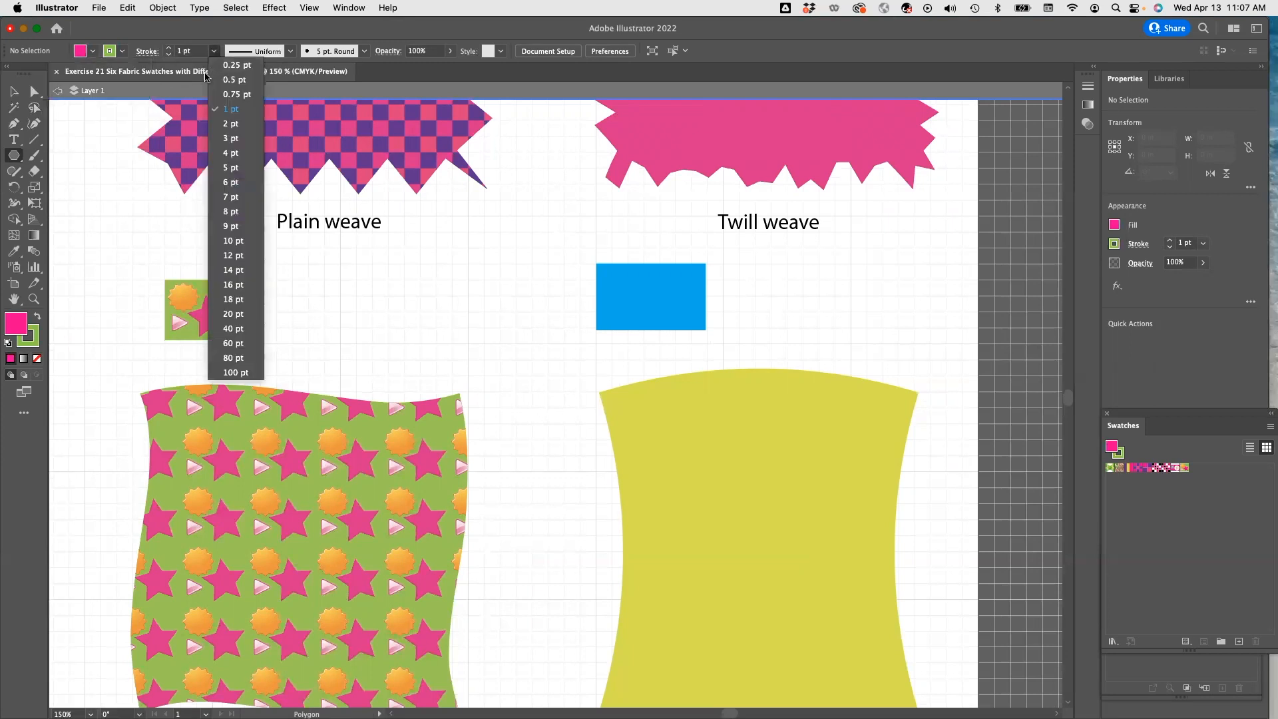
pyautogui.click(234, 153)
pyautogui.moveTo(626, 287)
pyautogui.mouseDown()
pyautogui.moveTo(638, 297)
pyautogui.moveTo(626, 304)
pyautogui.mouseUp()
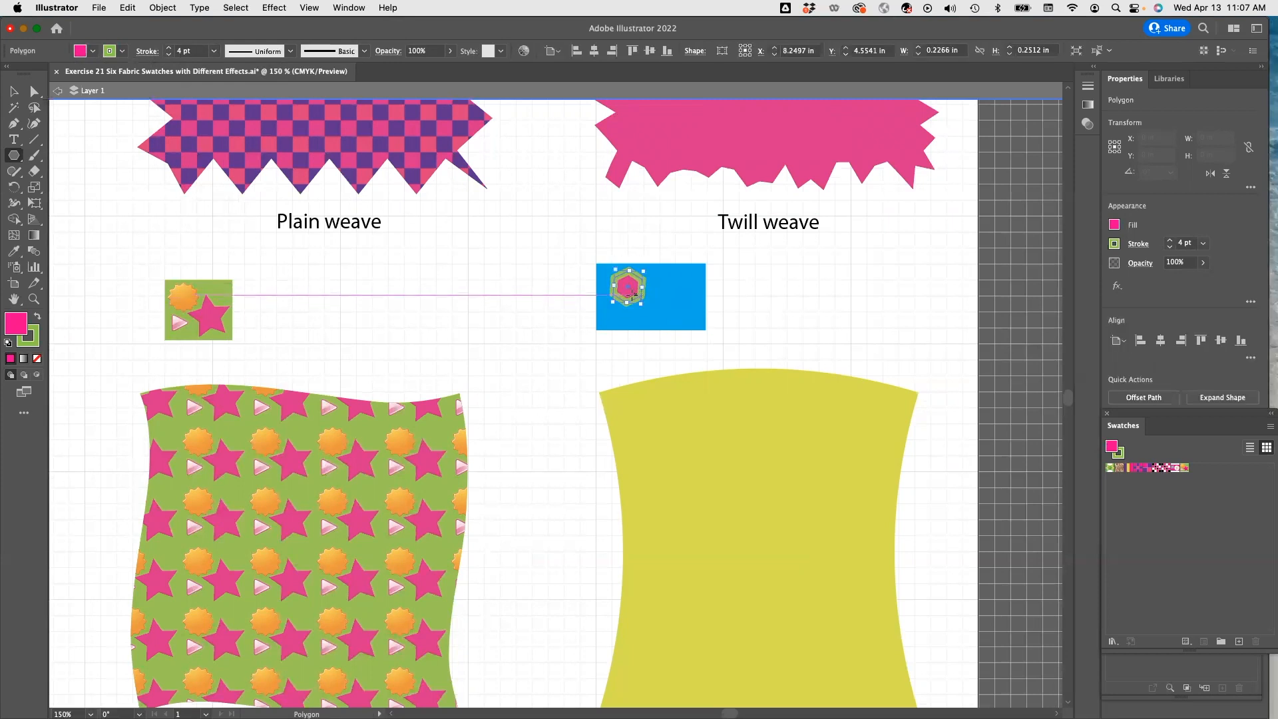
# Enlarge the hexagon to about 0.33 by 0.35 in and duplicate it beside the original.
pyautogui.click(13, 91)
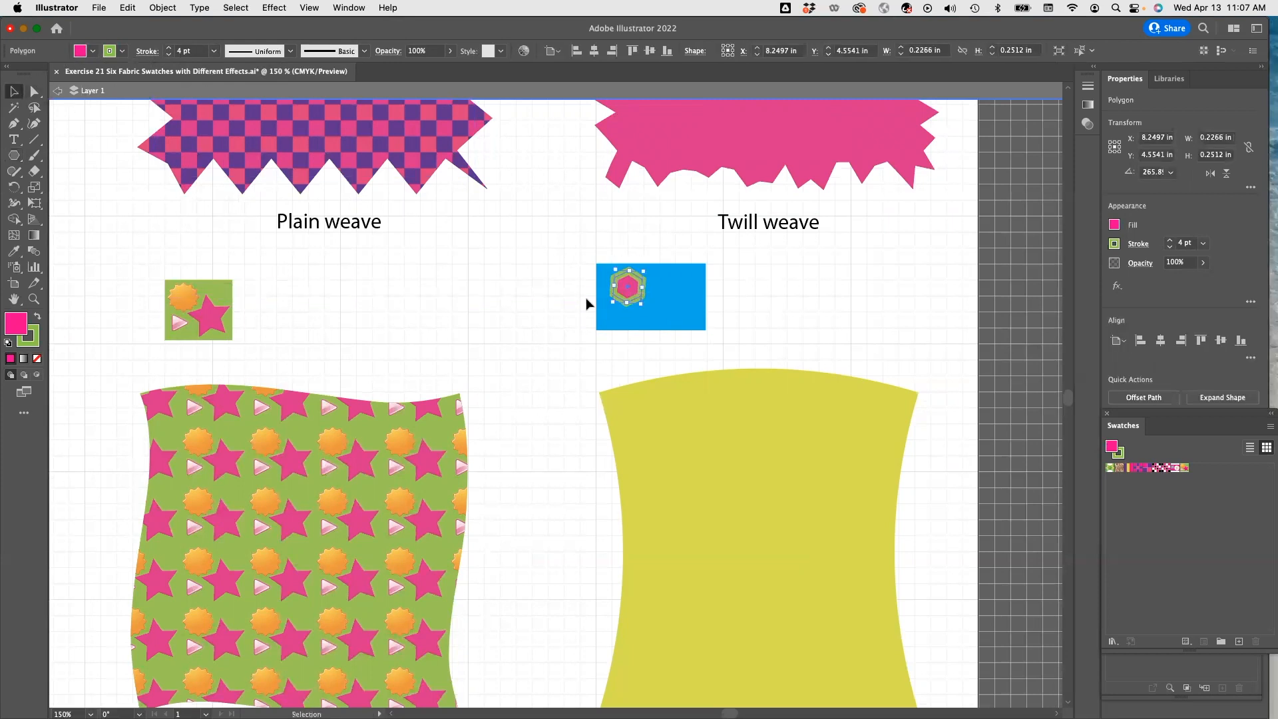
pyautogui.moveTo(629, 288); pyautogui.dragTo(646, 319)
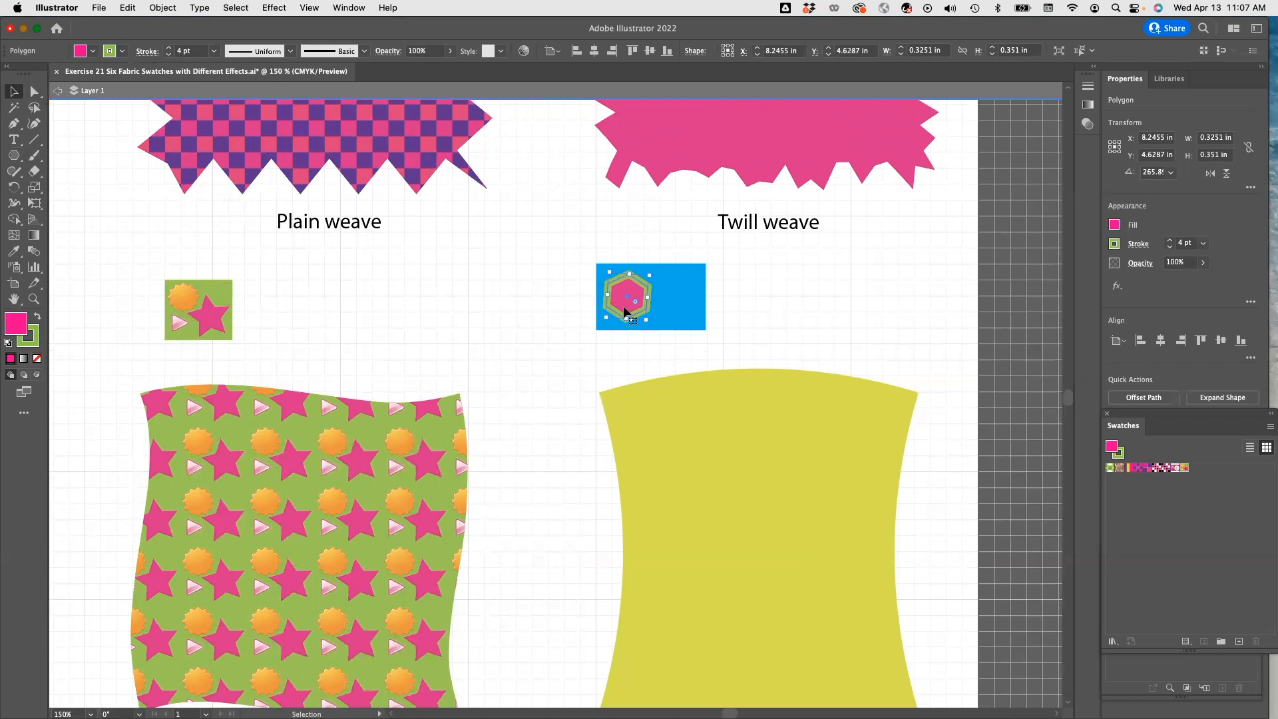
pyautogui.press('a')
pyautogui.moveTo(626, 311); pyautogui.dragTo(680, 300)
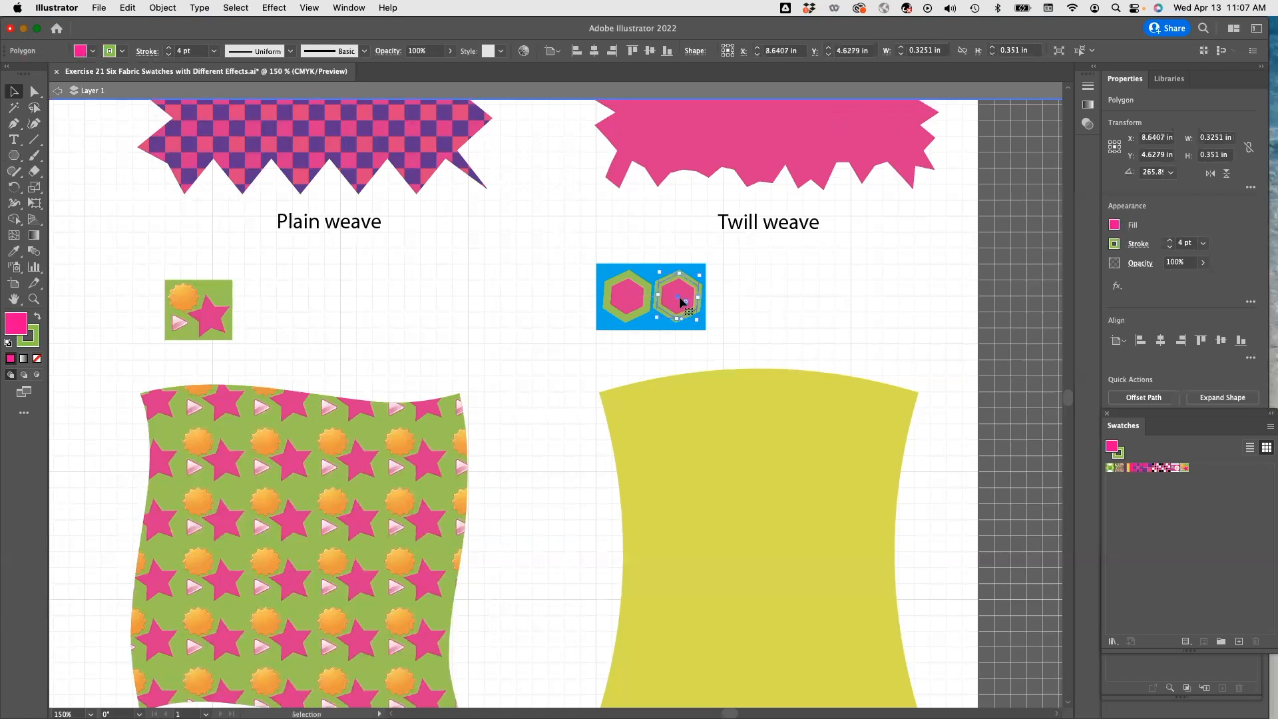
# Swap the copied hexagon's fill and stroke colours and nudge it closer to the first hexagon.
pyautogui.click(38, 321)
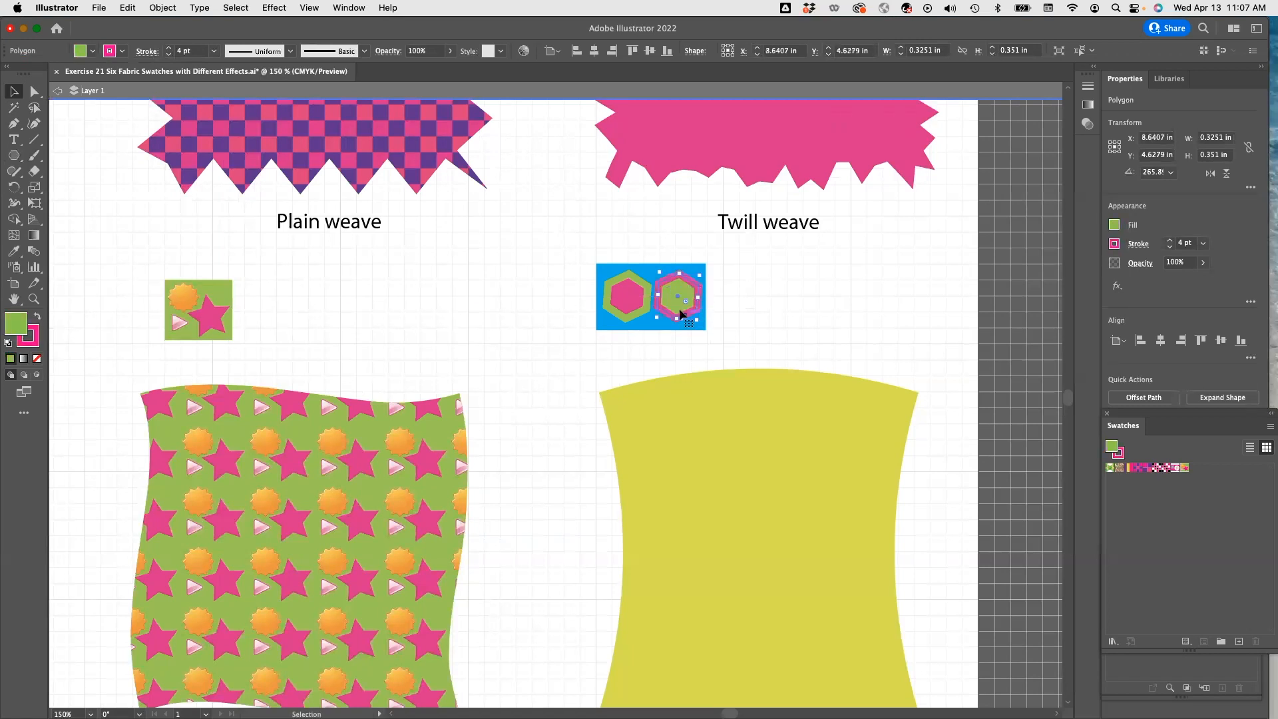
pyautogui.moveTo(676, 304)
pyautogui.mouseDown()
pyautogui.moveTo(656, 297)
pyautogui.moveTo(668, 301)
pyautogui.mouseUp()
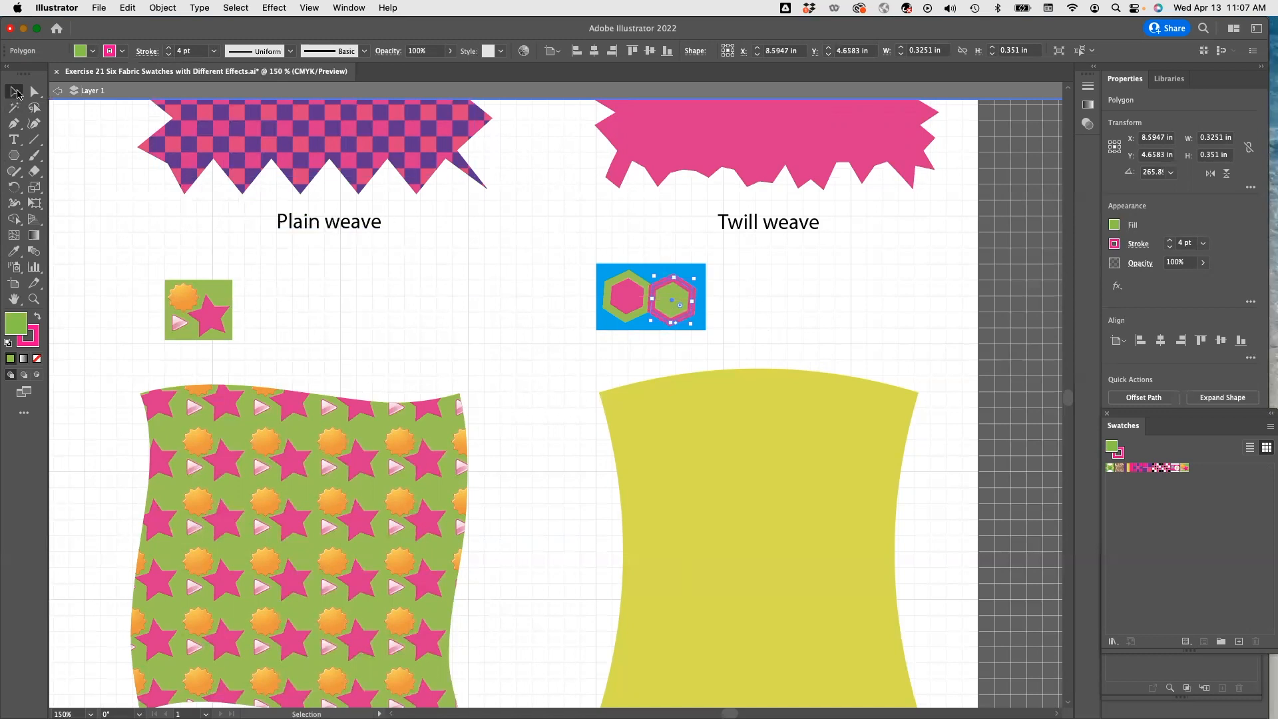
# Define the blue rectangle with both hexagons as a new pattern swatch and fill the squeezed yellow square with it.
pyautogui.moveTo(576, 251); pyautogui.dragTo(668, 311)
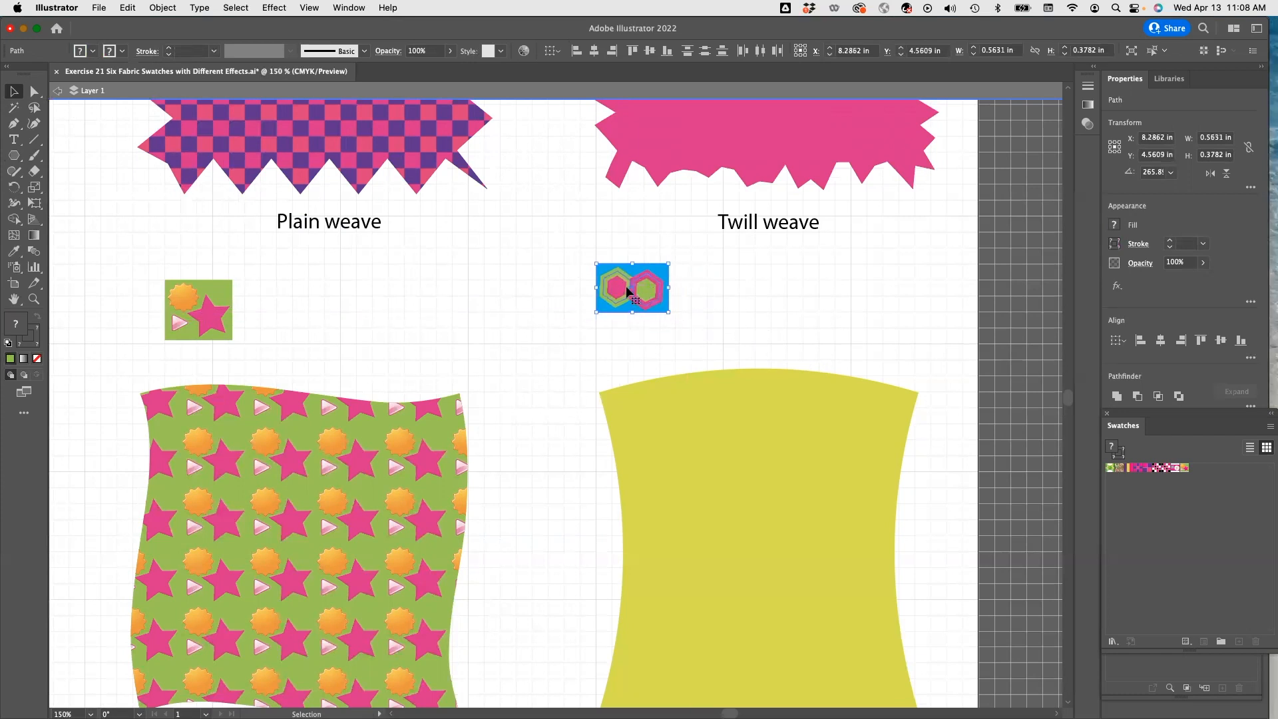
pyautogui.moveTo(627, 291); pyautogui.dragTo(1212, 491)
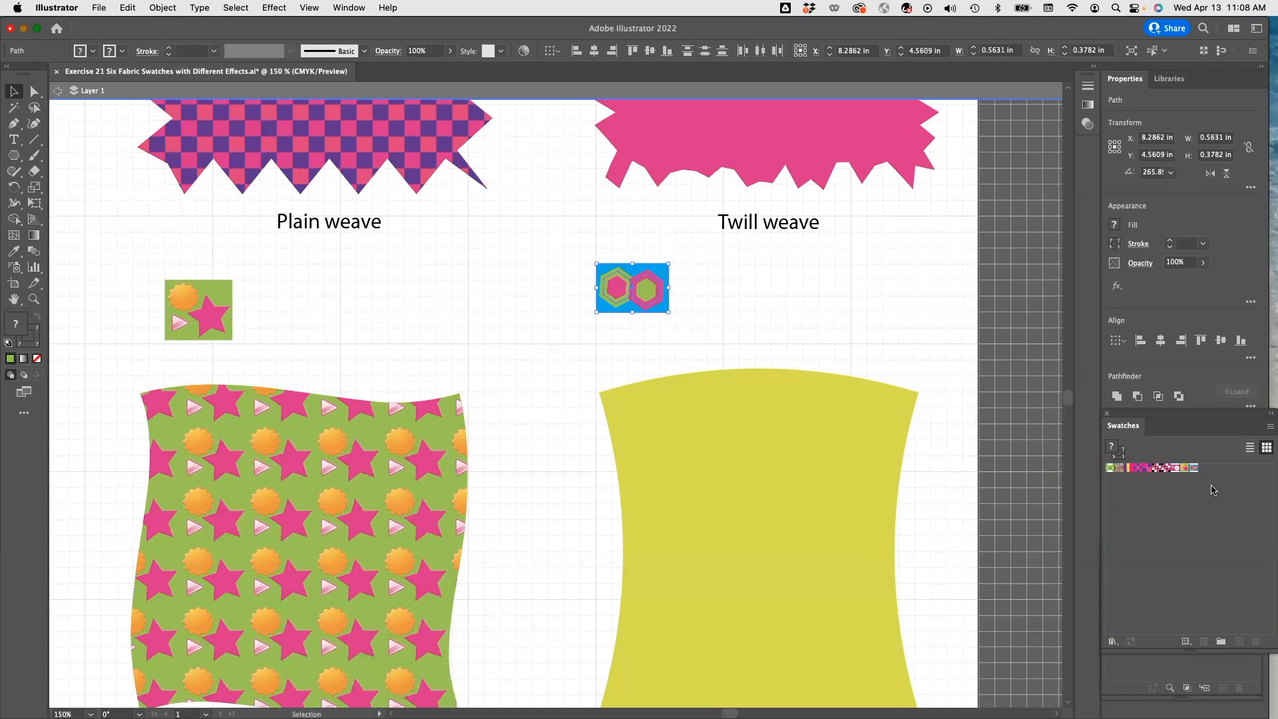
pyautogui.click(707, 427)
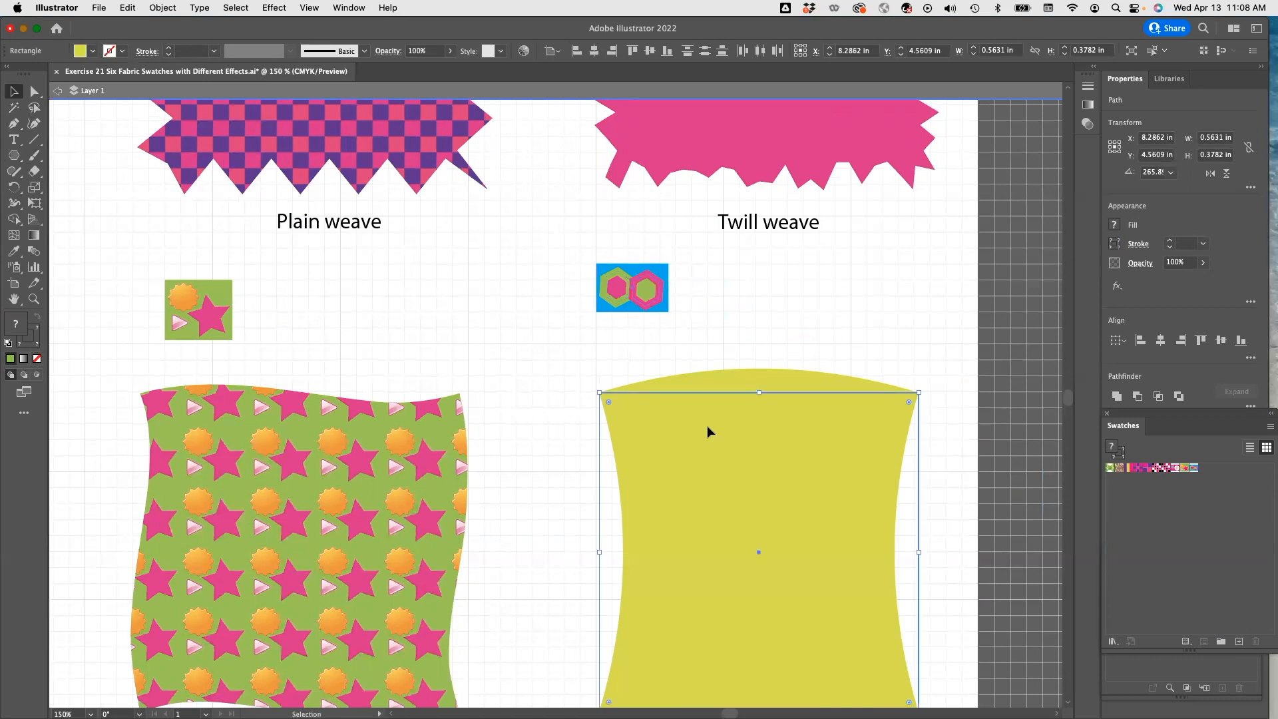
pyautogui.click(1190, 468)
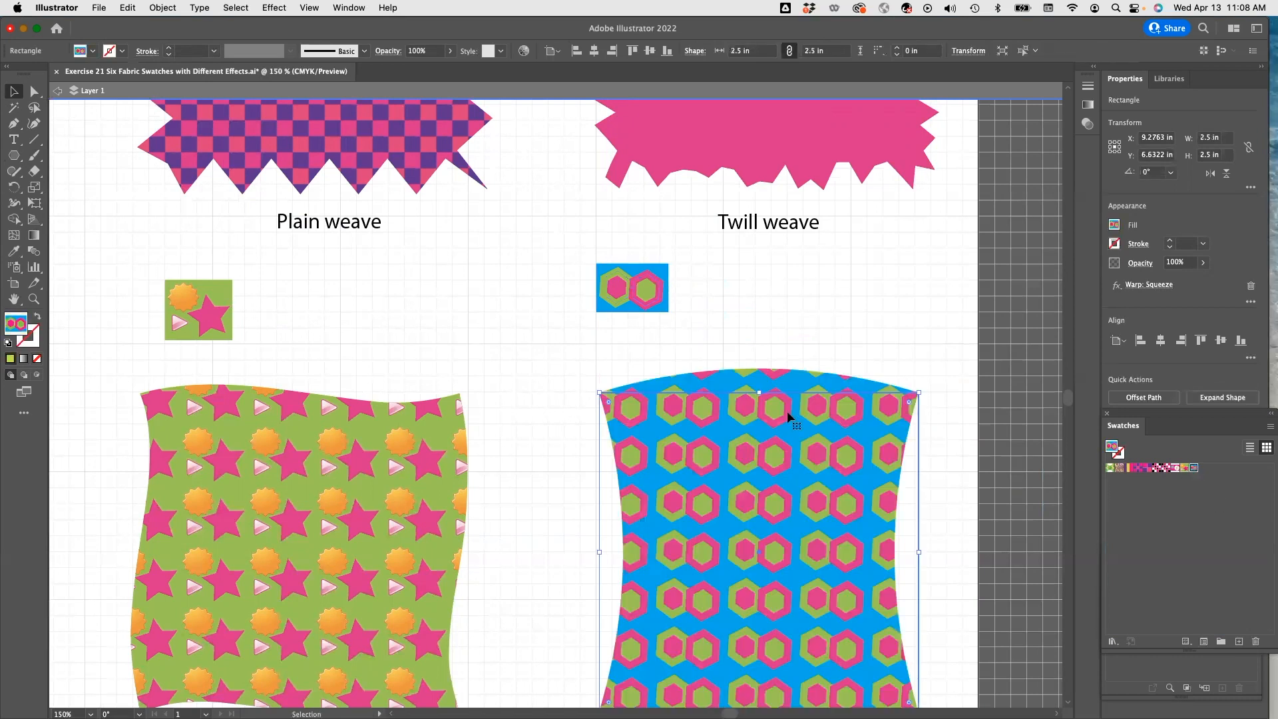
# Rotate only the pattern inside the squeezed square by 10°, leaving the object unrotated.
pyautogui.scroll(-2, 784, 413)
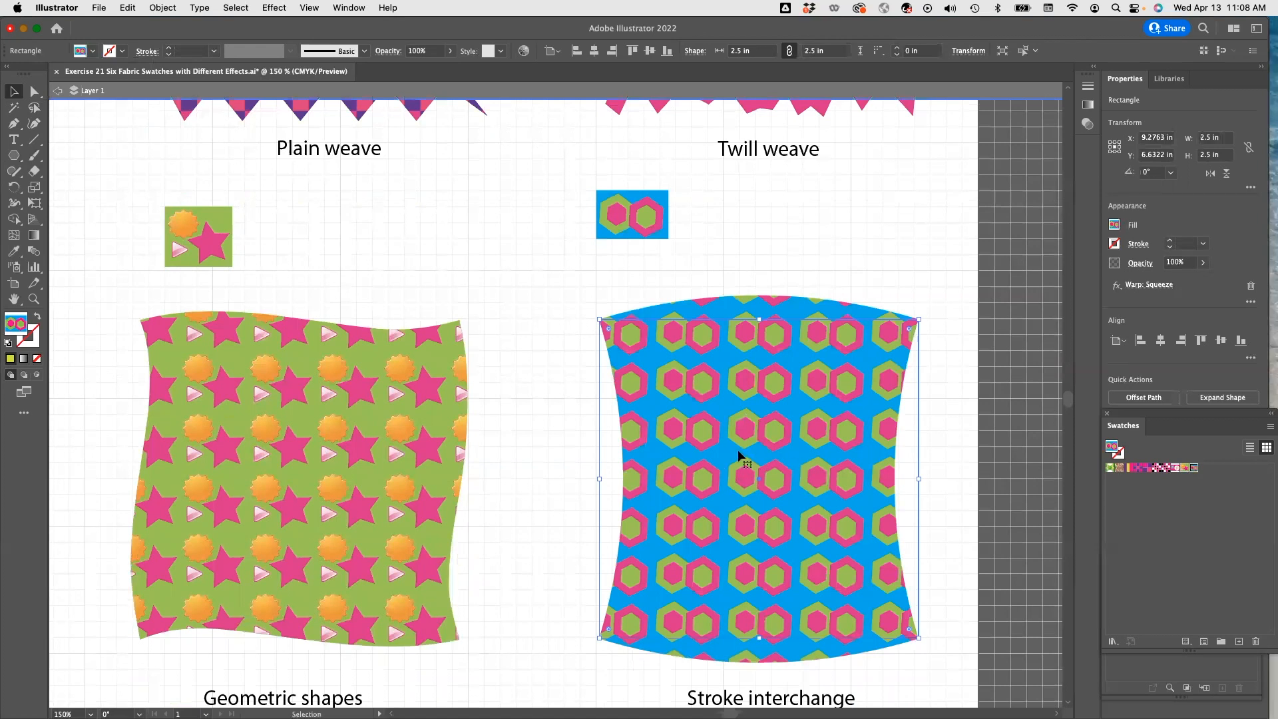
pyautogui.rightClick(737, 454)
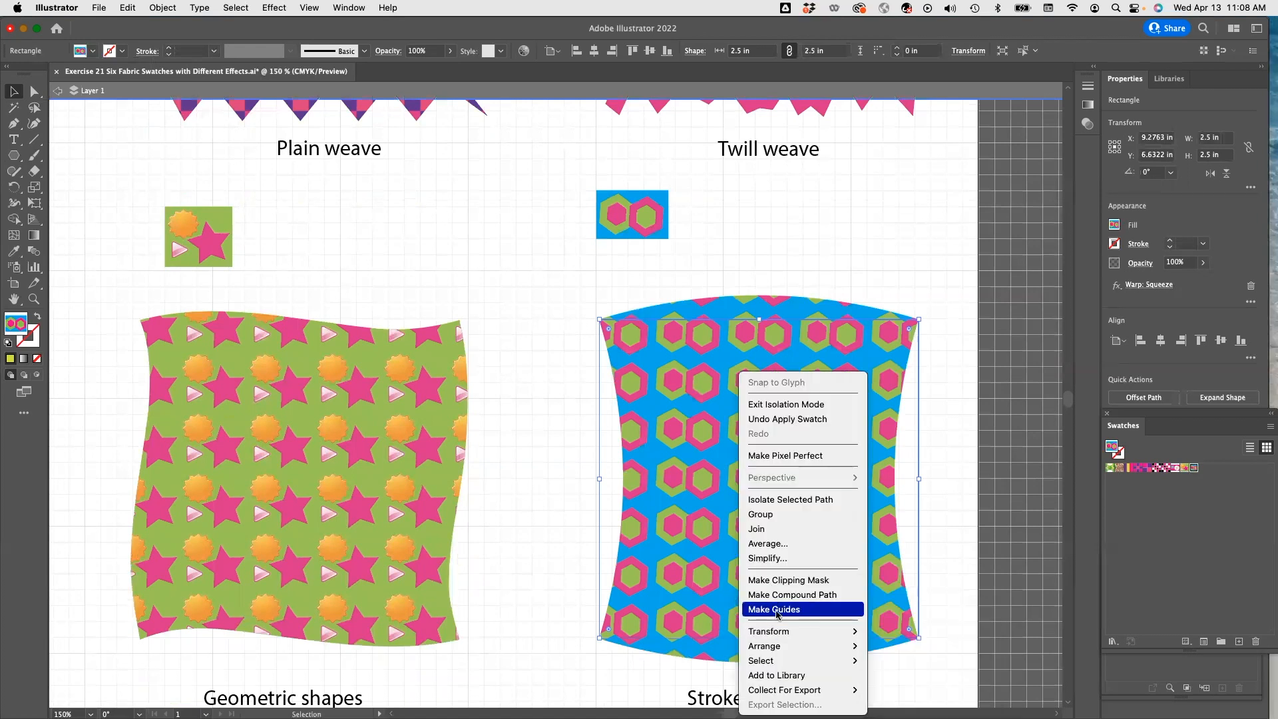
pyautogui.moveTo(819, 631)
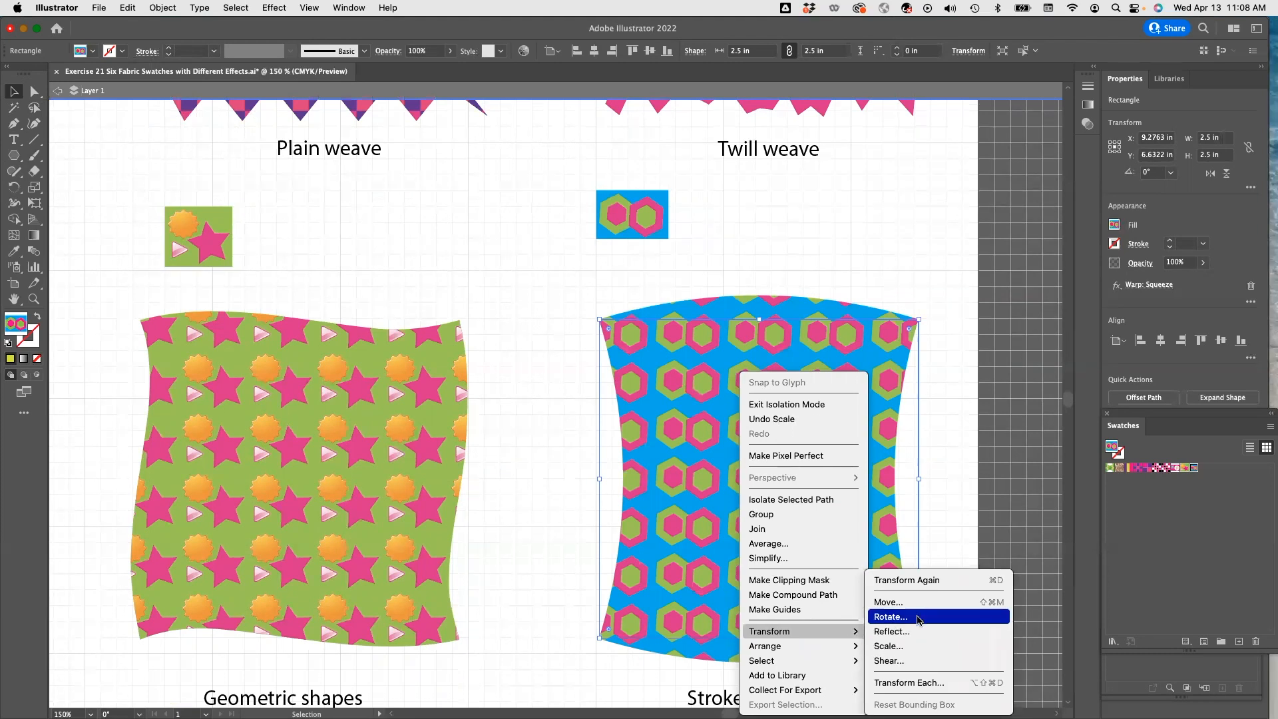
pyautogui.click(917, 617)
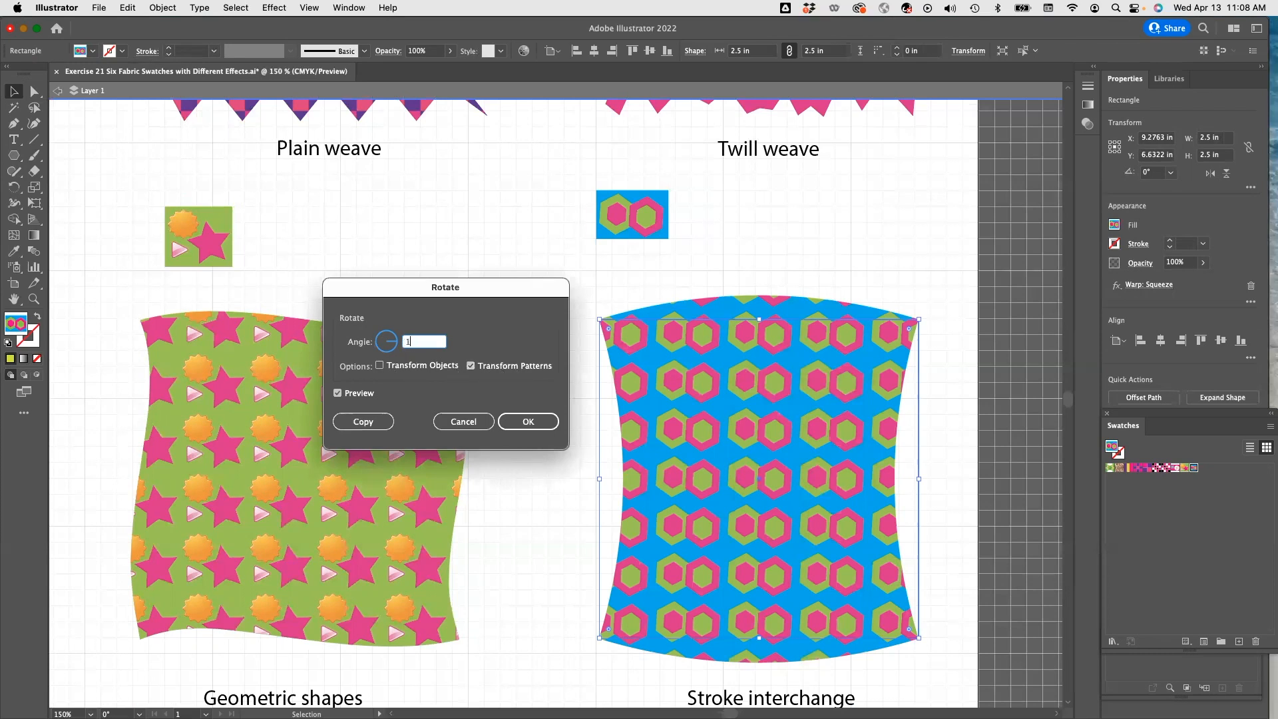
pyautogui.write('10')
pyautogui.click(542, 422)
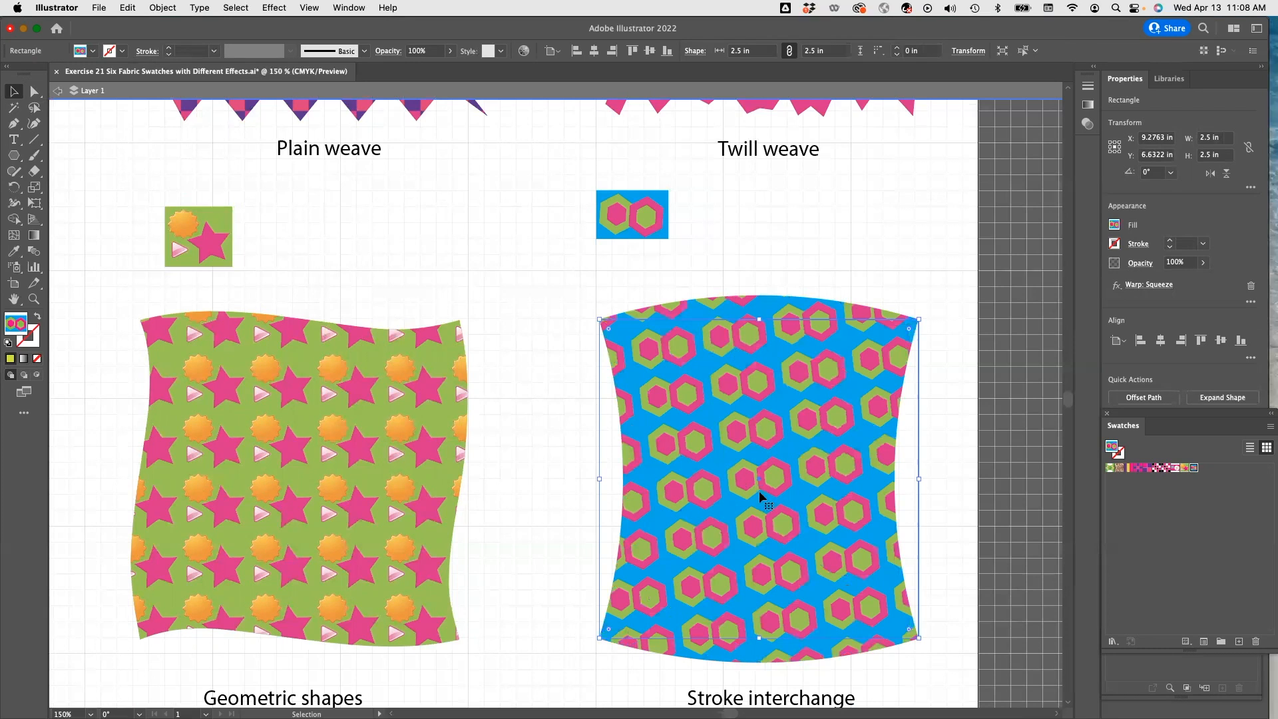
# Rotate the squeezed square's pattern a further 20°, transforming patterns only.
pyautogui.scroll(-3, 784, 475)
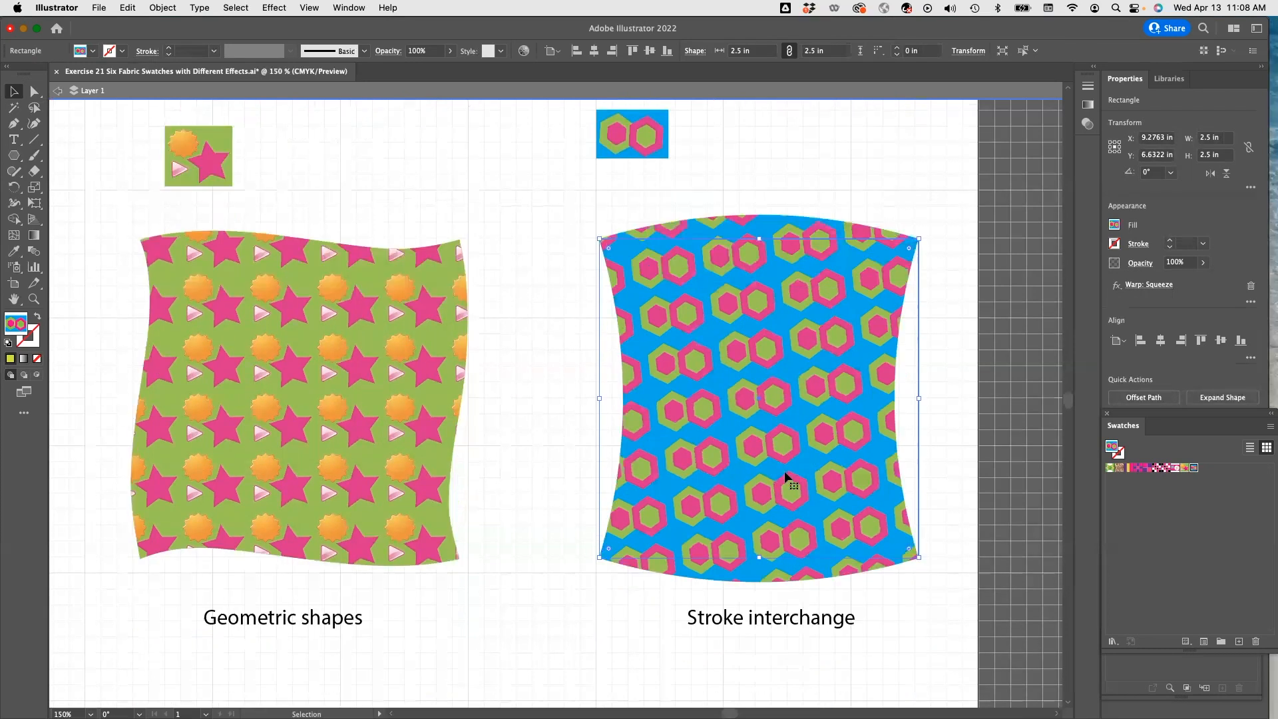
pyautogui.scroll(5, 785, 483)
pyautogui.scroll(-3, 752, 457)
pyautogui.rightClick(754, 451)
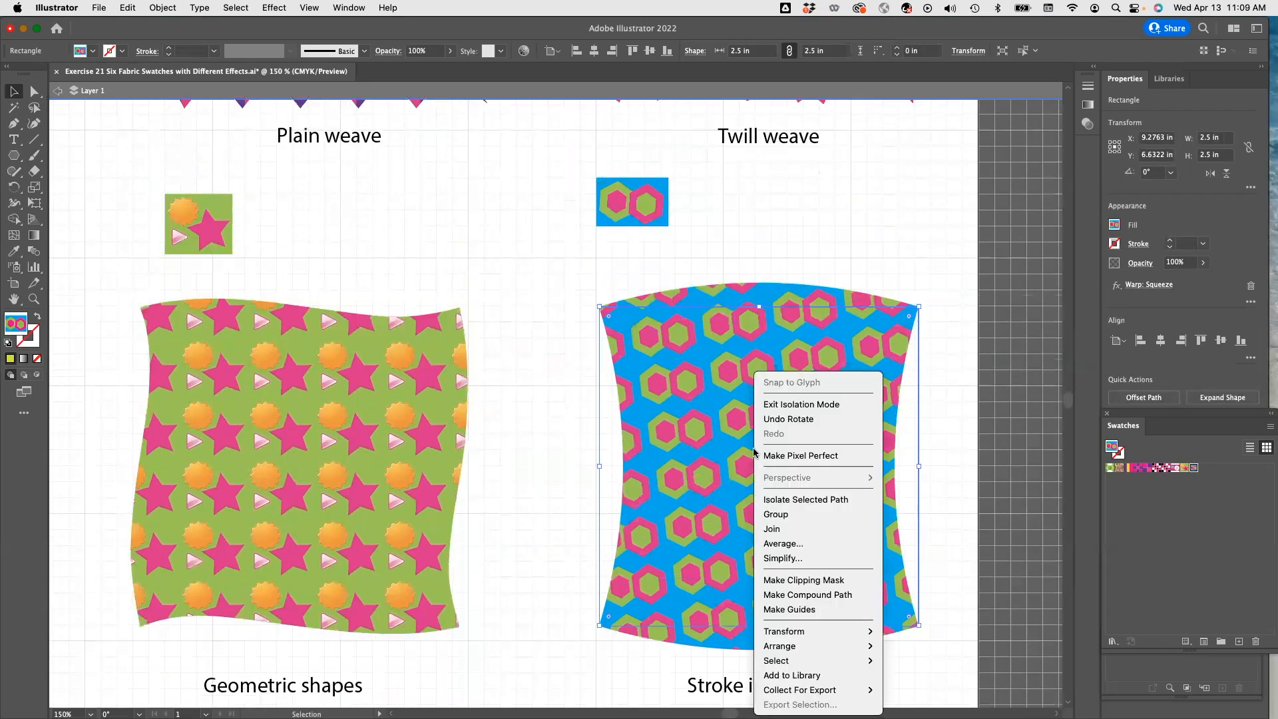
pyautogui.moveTo(798, 630)
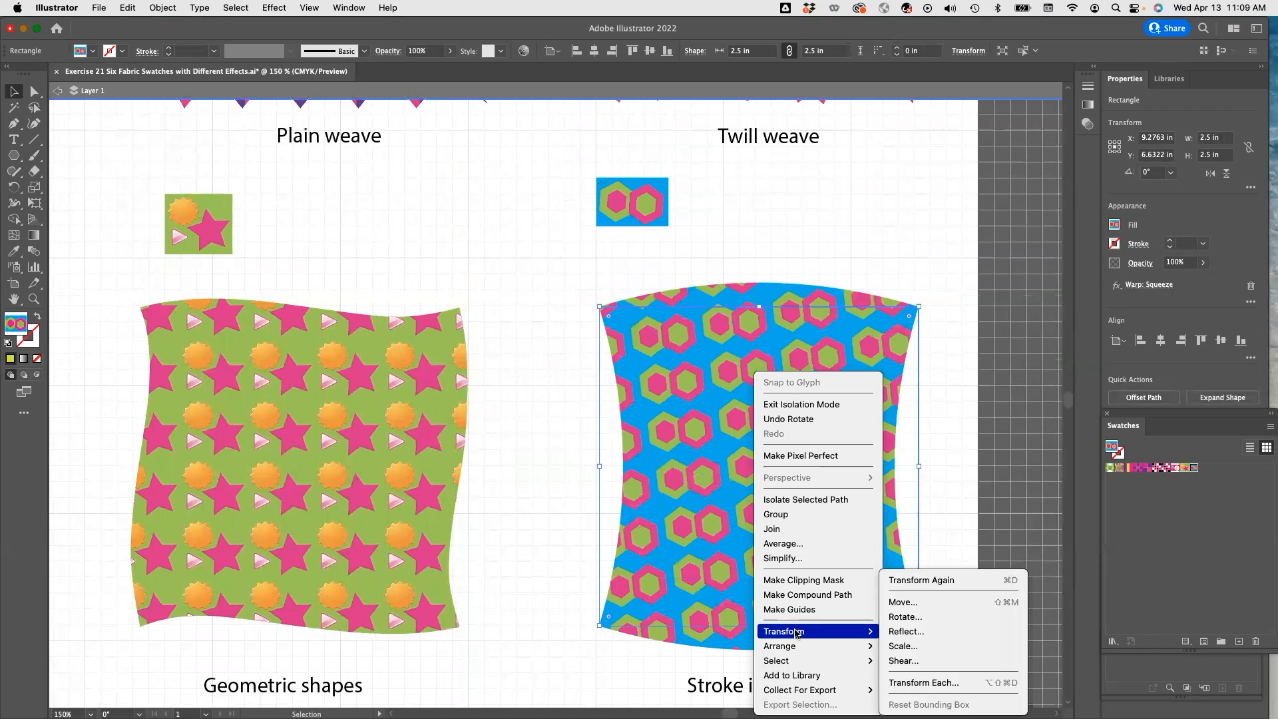
pyautogui.click(905, 617)
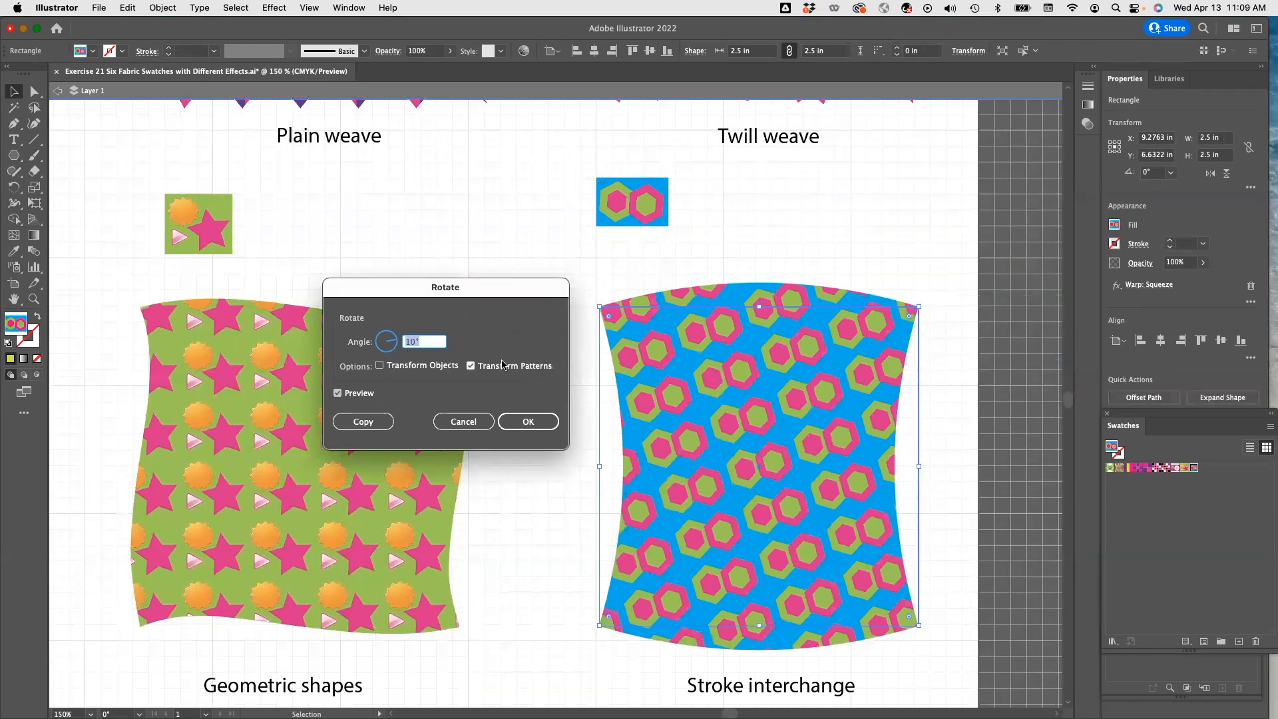
pyautogui.click(410, 342)
pyautogui.doubleClick(410, 342)
pyautogui.write('20')
pyautogui.click(527, 421)
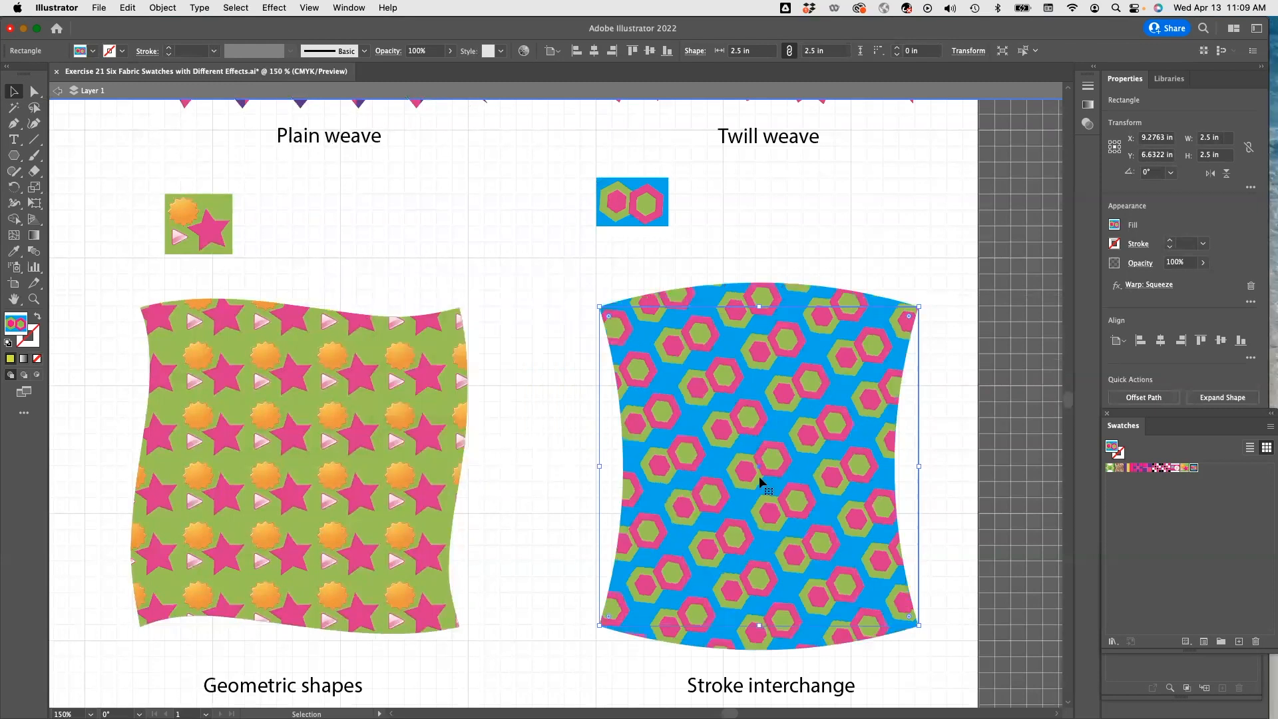
# Save the document.
pyautogui.press('a')
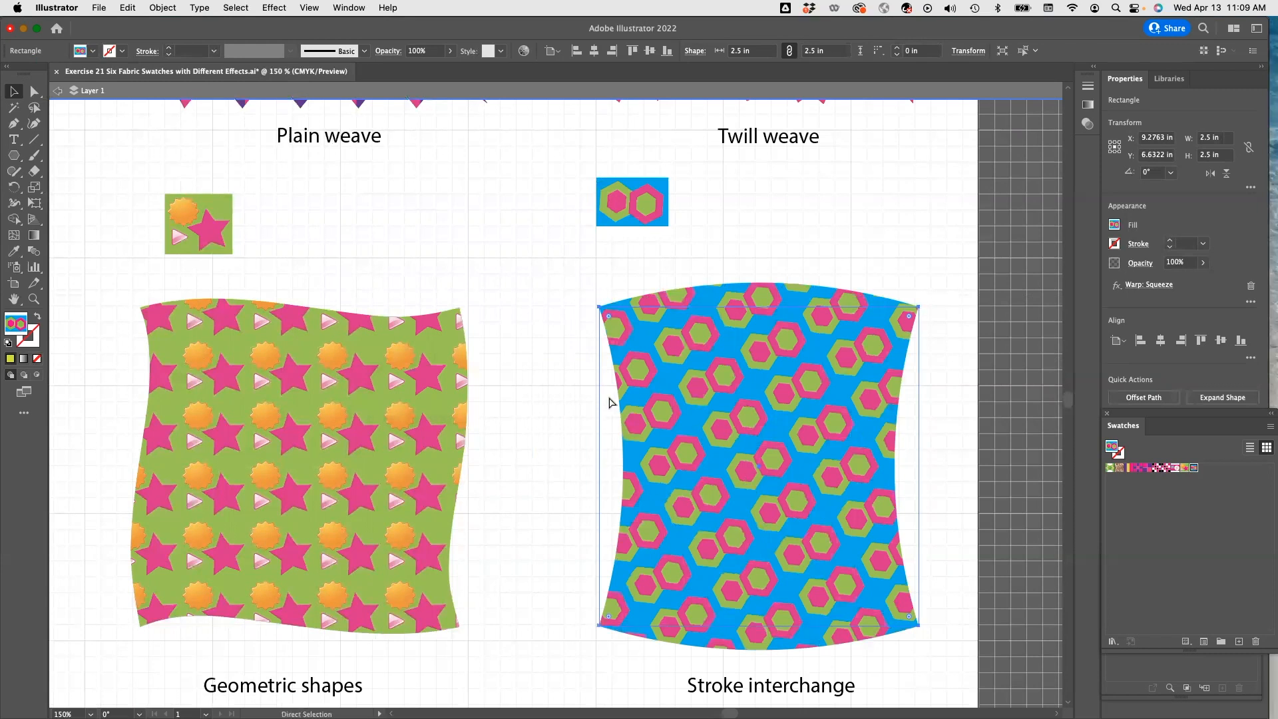
pyautogui.press('super+minus')
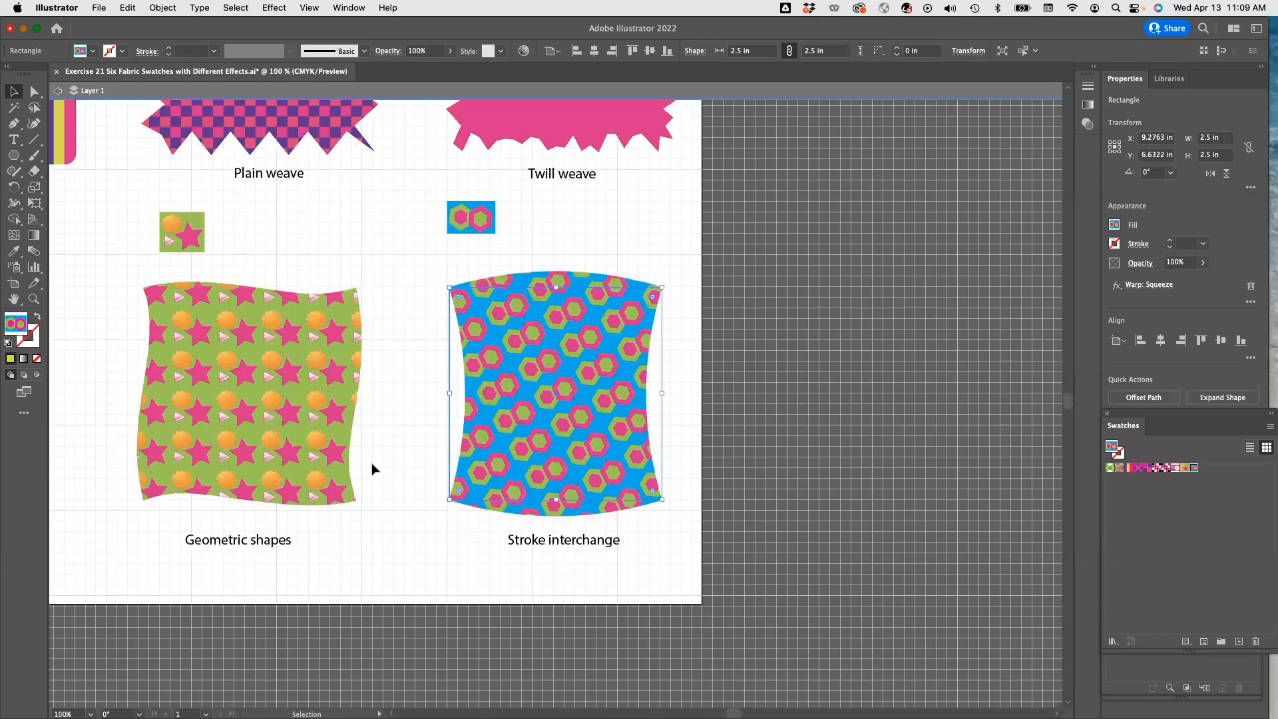
pyautogui.moveTo(373, 450); pyautogui.dragTo(561, 492)
pyautogui.hscroll(-10, 682, 547)
pyautogui.scroll(3, 682, 547)
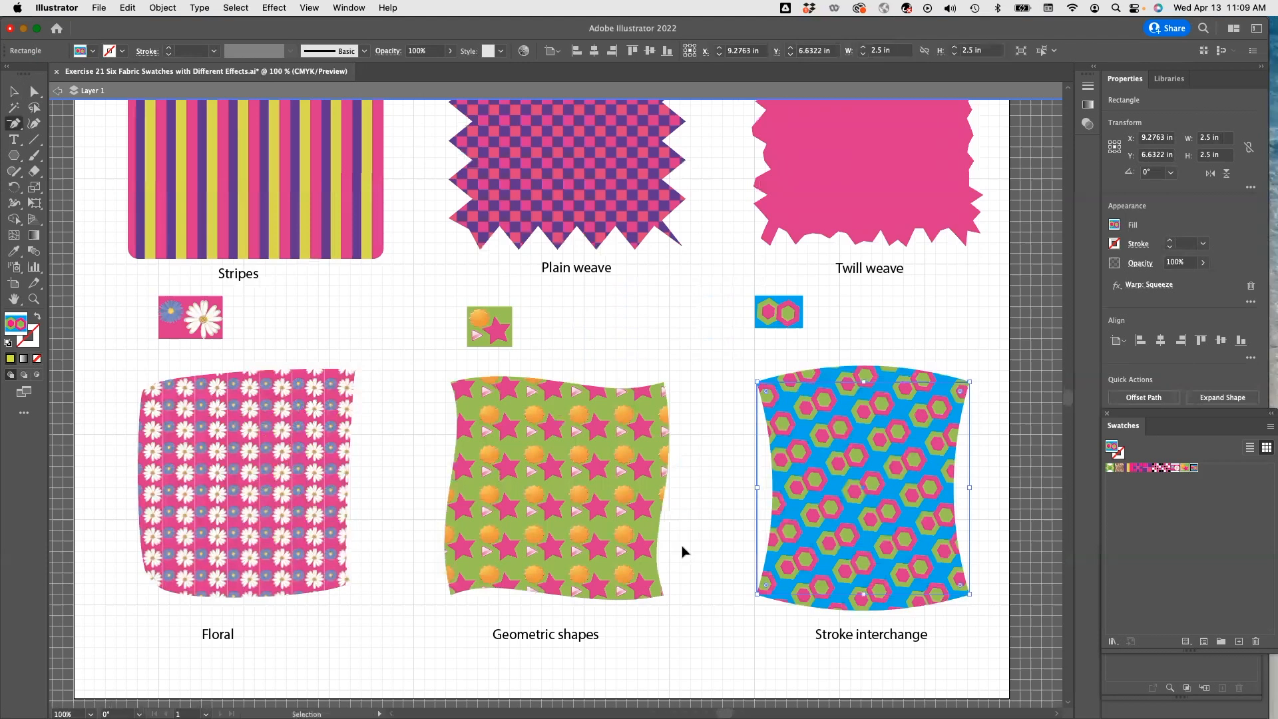
pyautogui.press('super+minus')
pyautogui.press('super+minus')
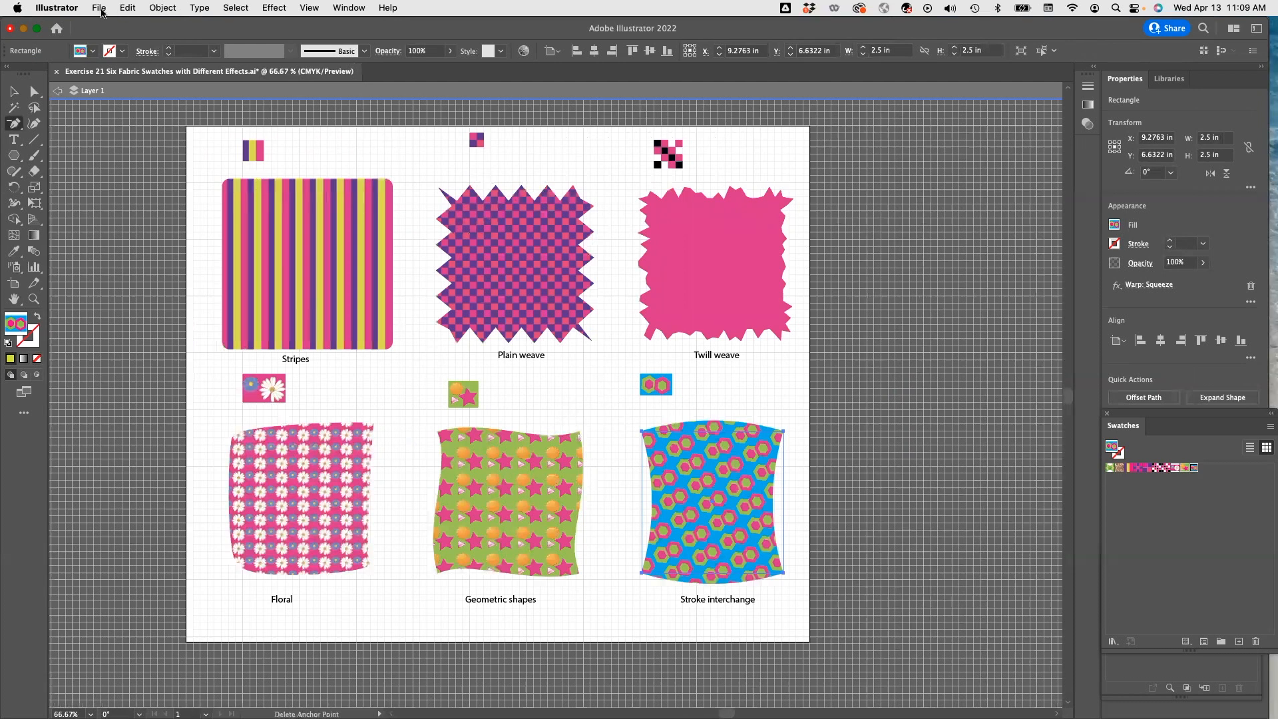
pyautogui.click(100, 9)
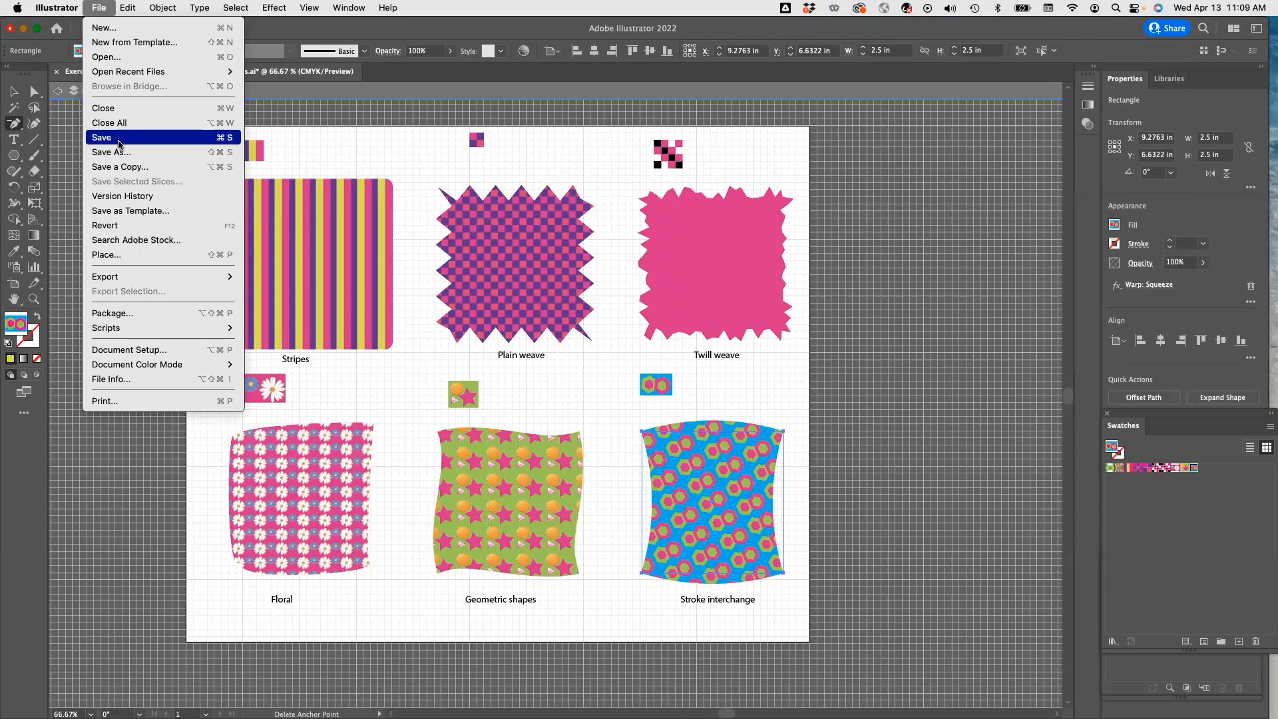
pyautogui.click(72, 77)
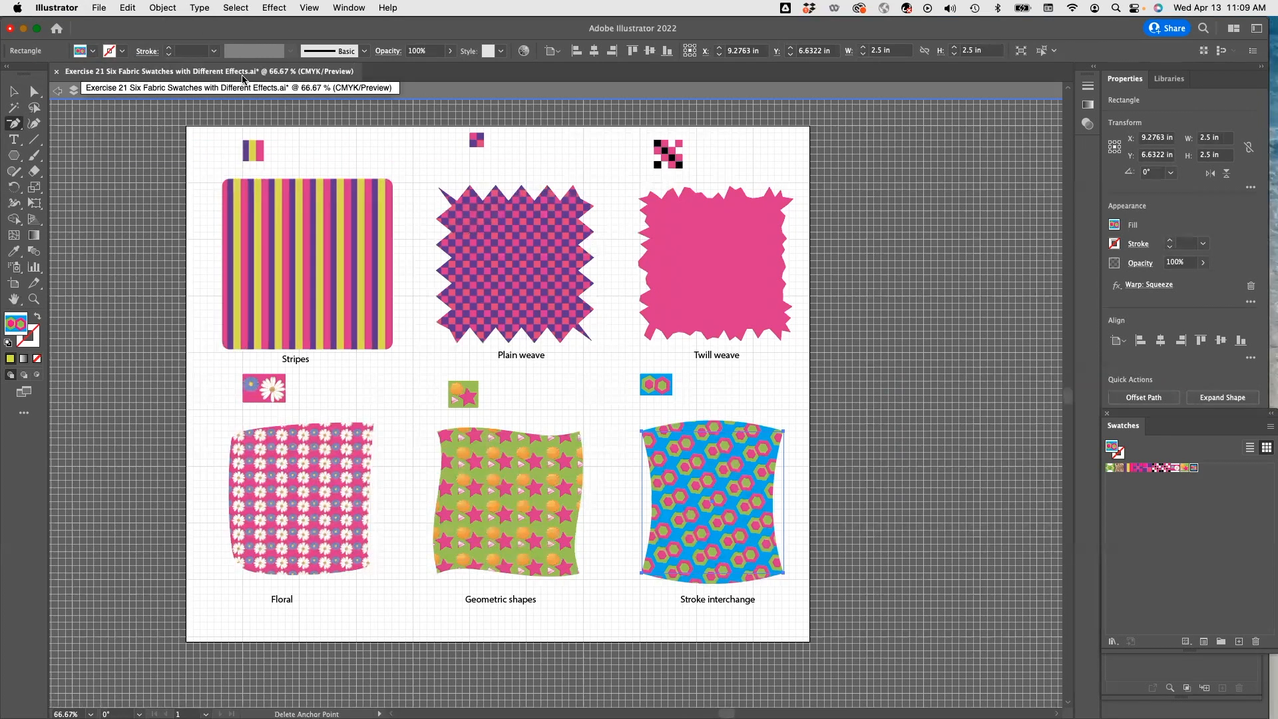
pyautogui.click(98, 8)
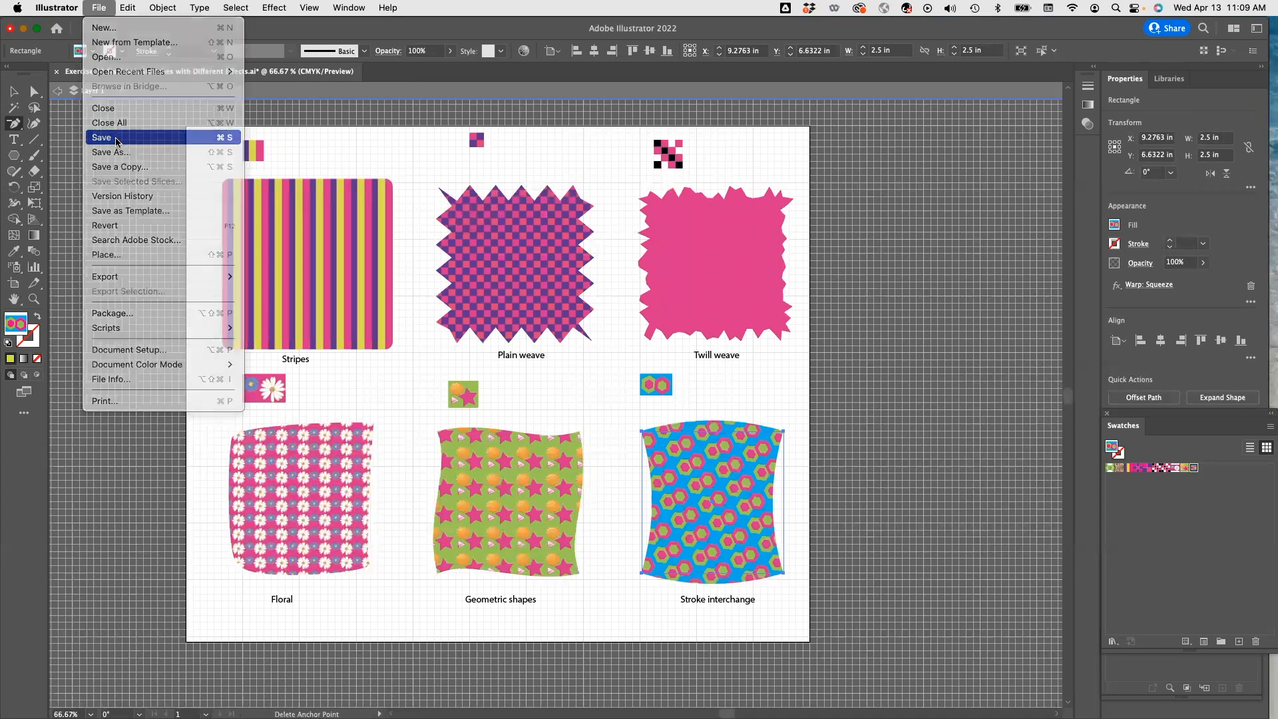
pyautogui.click(116, 138)
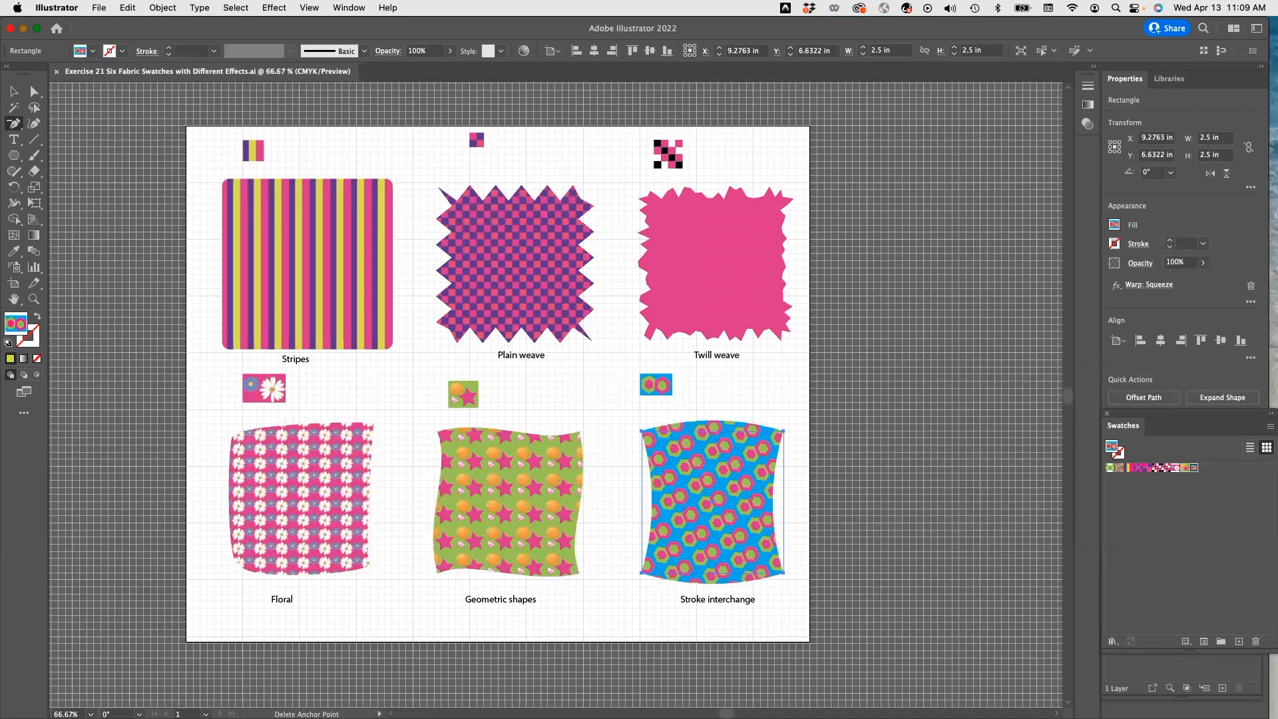